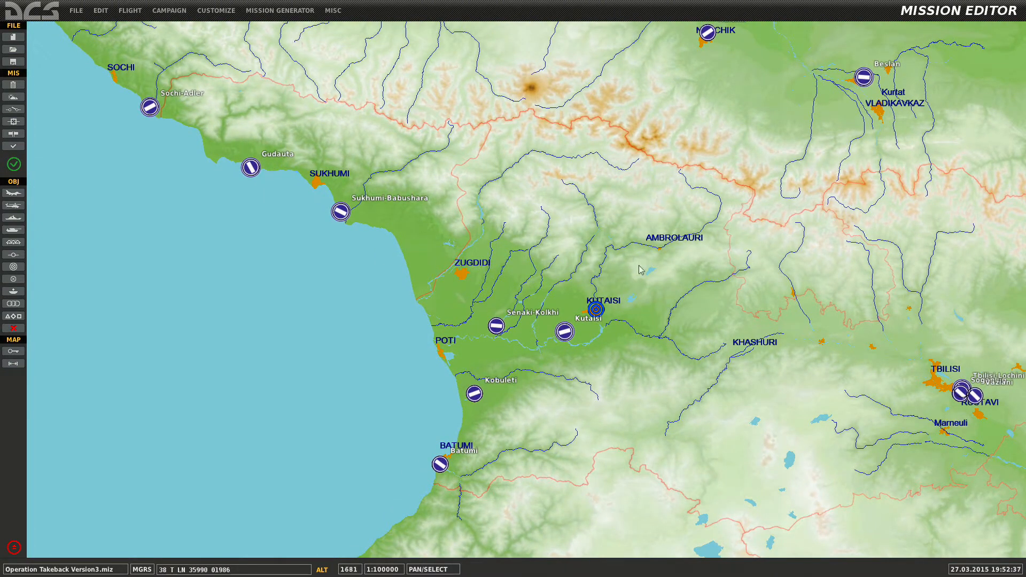
Review the enforced settings in the mission options.
left_click(221, 12)
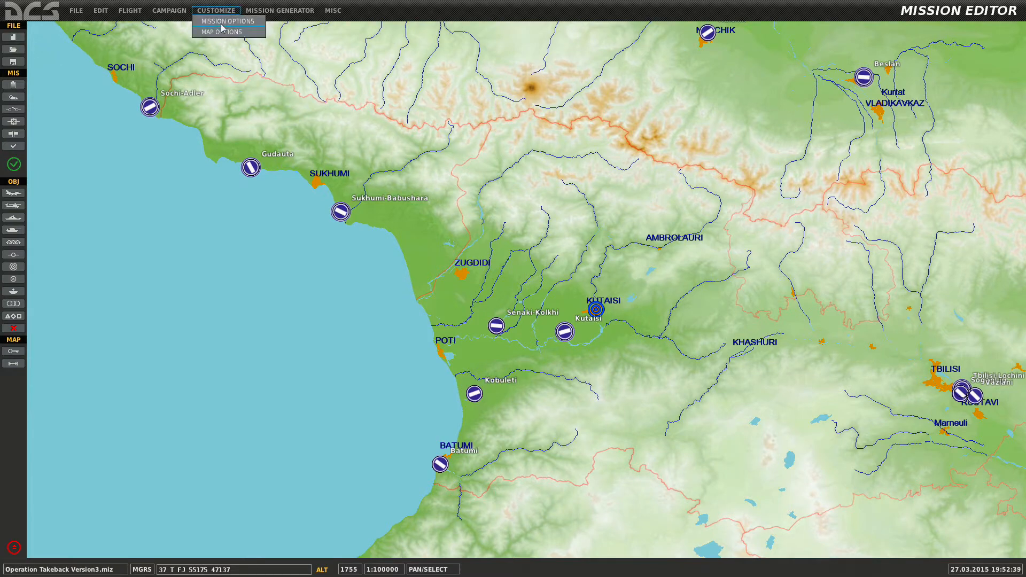
left_click(222, 21)
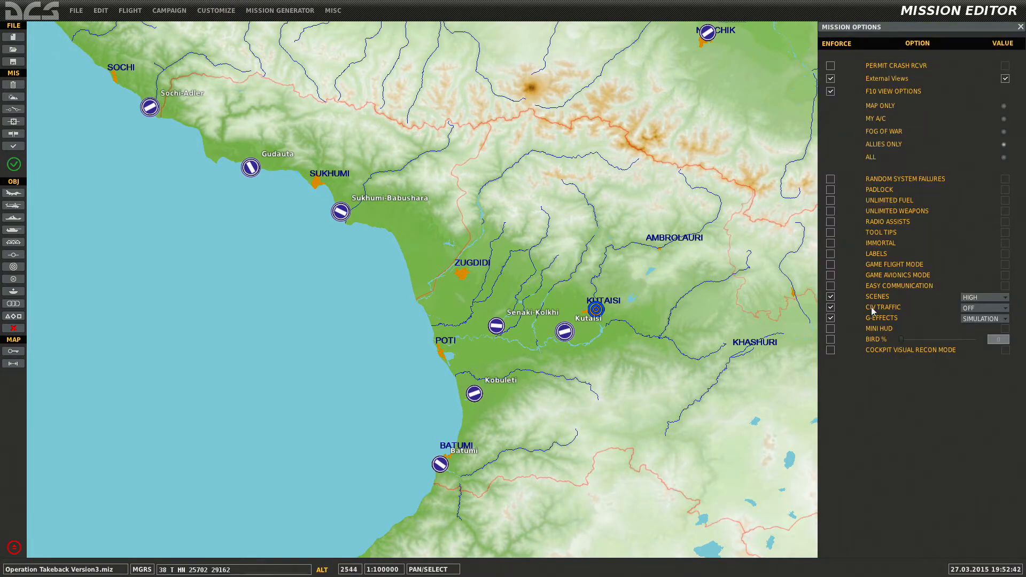
left_click(1020, 27)
Examine the map of the region around Kutaisi, including a close view of the Kutaisi airfield layout.
left_click_drag(722, 244, 698, 179)
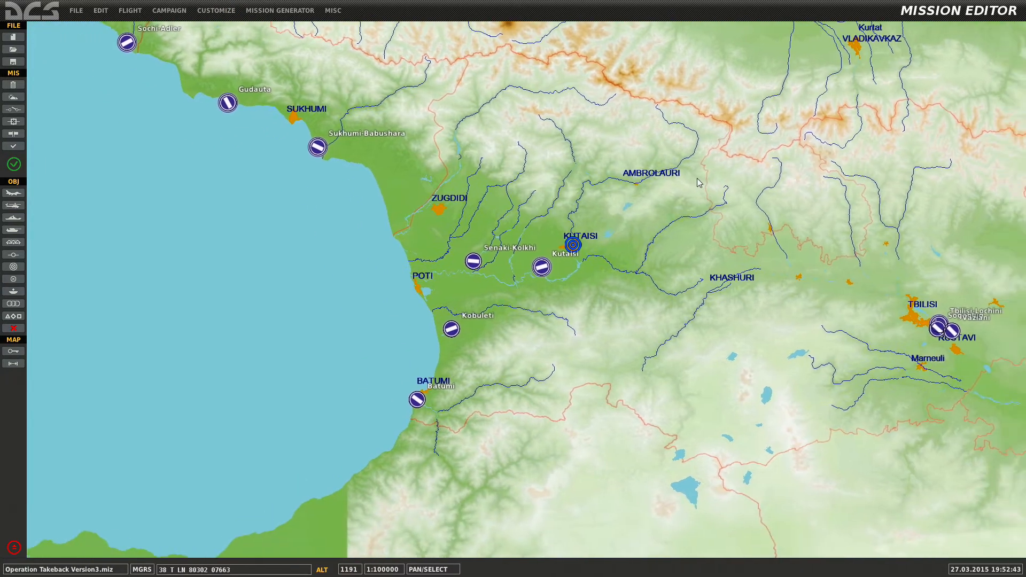
left_click_drag(572, 232, 572, 267)
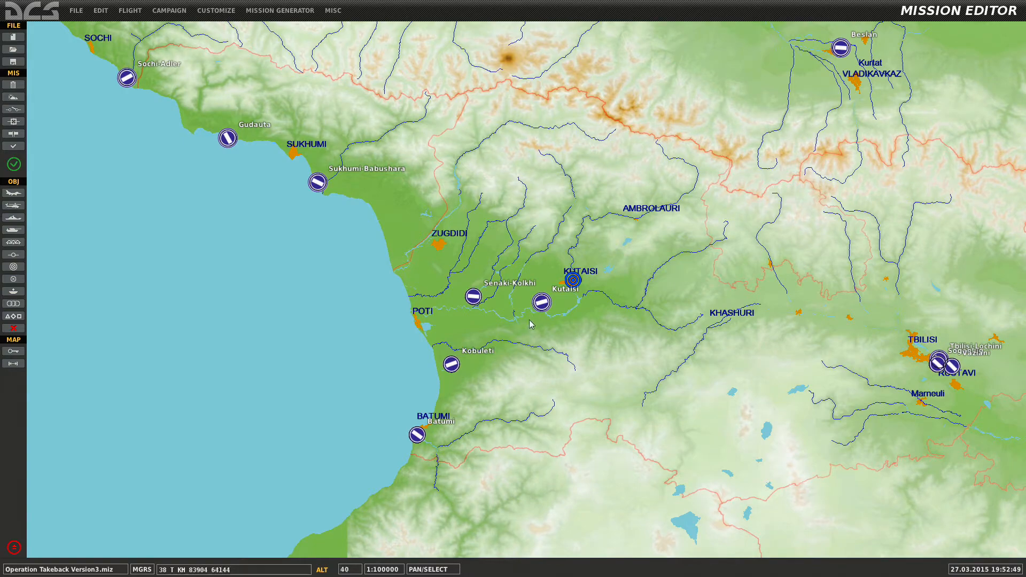
left_click_drag(536, 318, 518, 347)
scroll(523, 342, "up", 2)
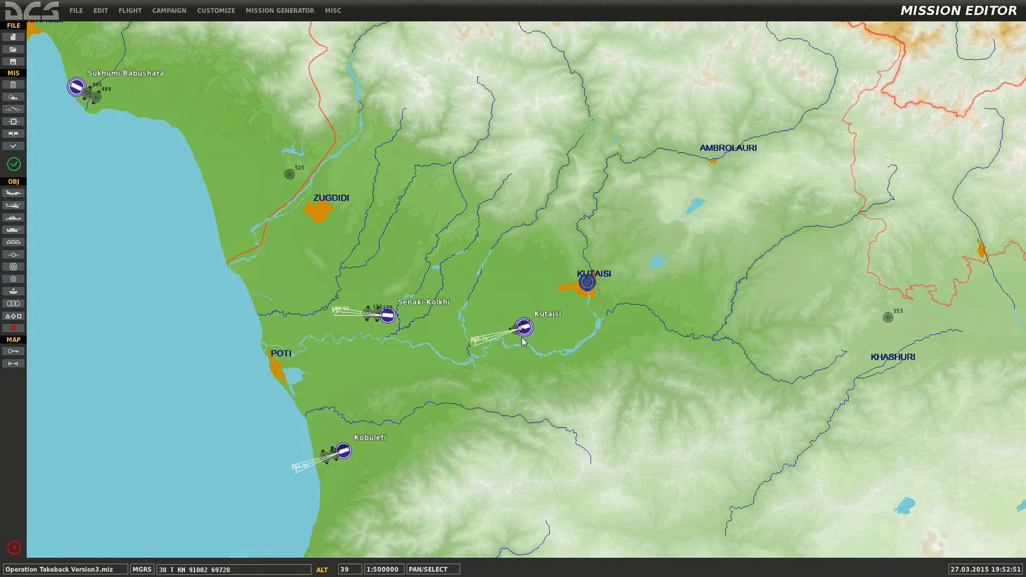
scroll(522, 321, "up", 3)
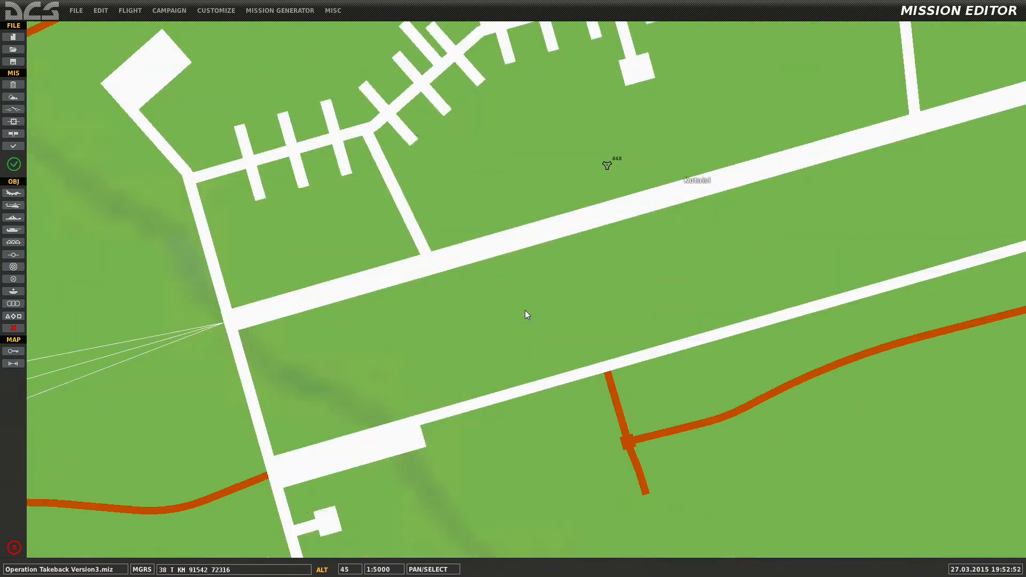
scroll(525, 314, "down", 3)
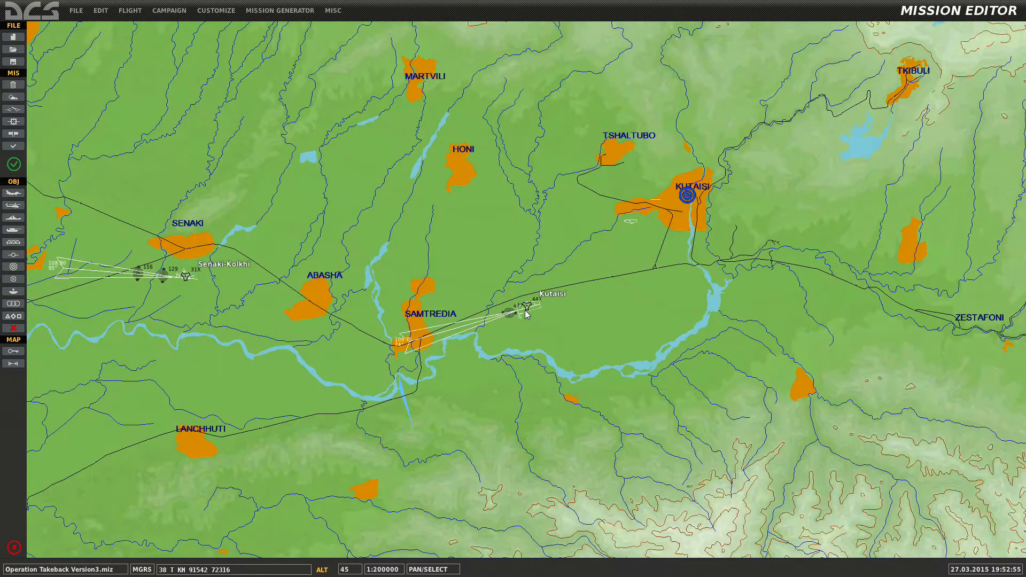
scroll(525, 315, "down", 3)
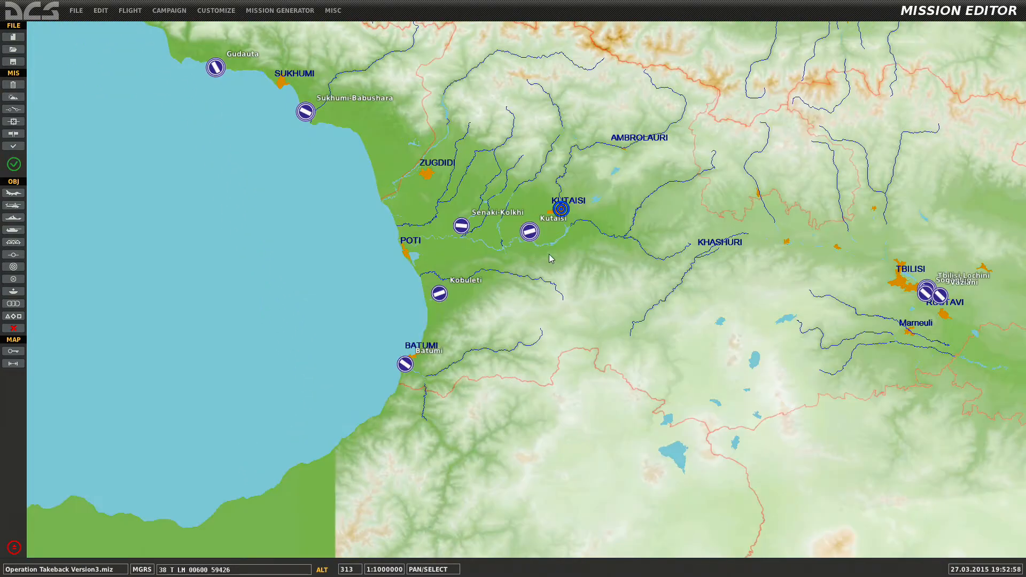
right_click_drag(549, 255, 507, 306)
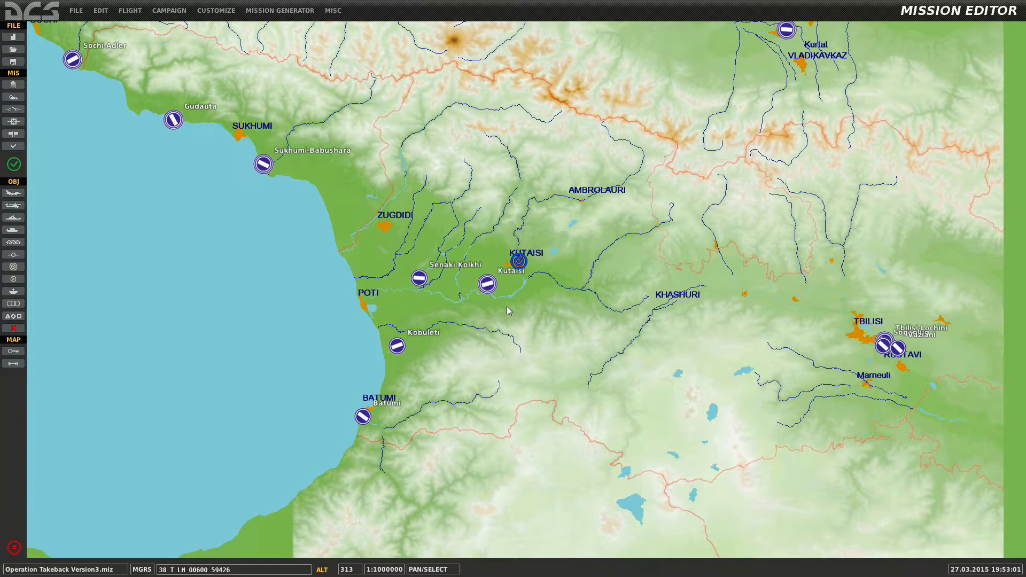
right_click_drag(506, 307, 498, 312)
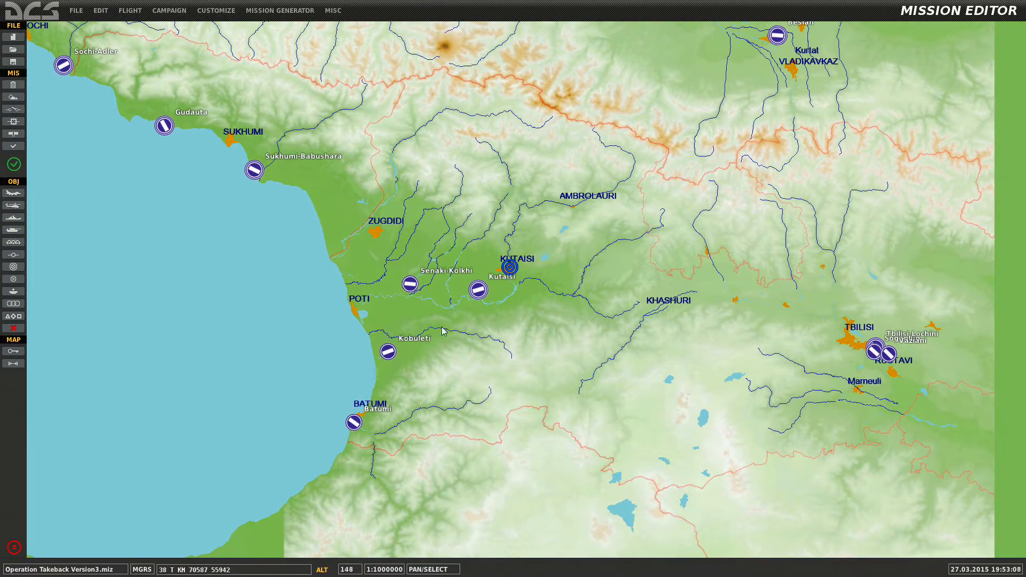
Check the map layer options, and measure the distance and bearing from Batumi airfield to Kutaisi airfield with the ruler.
left_click(11, 354)
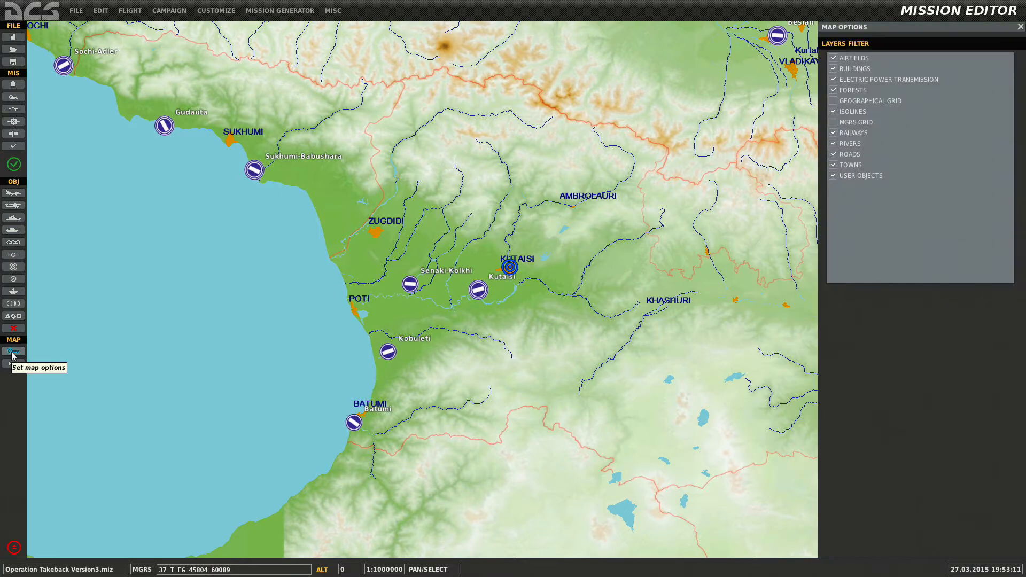
left_click(11, 353)
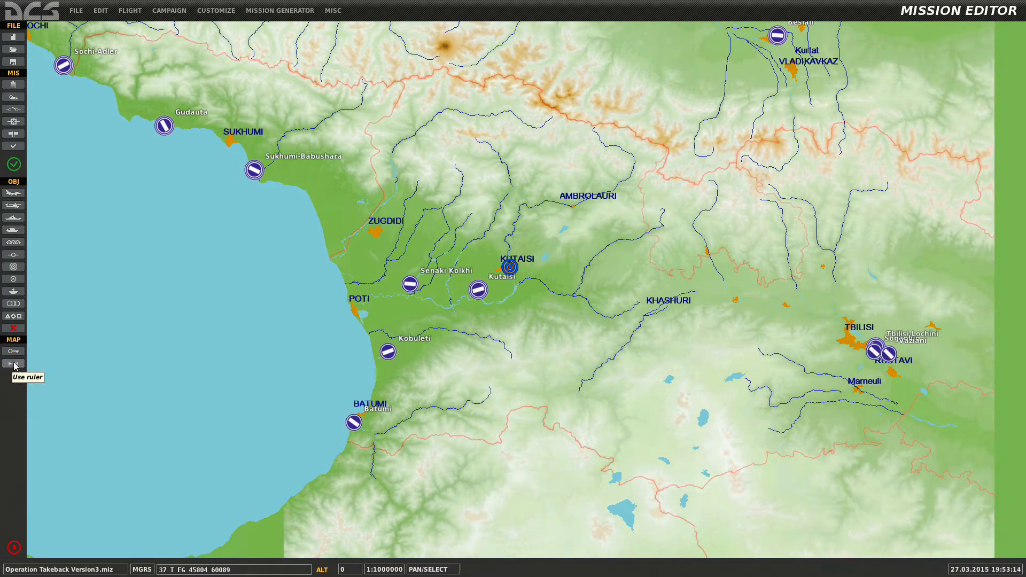
left_click(12, 365)
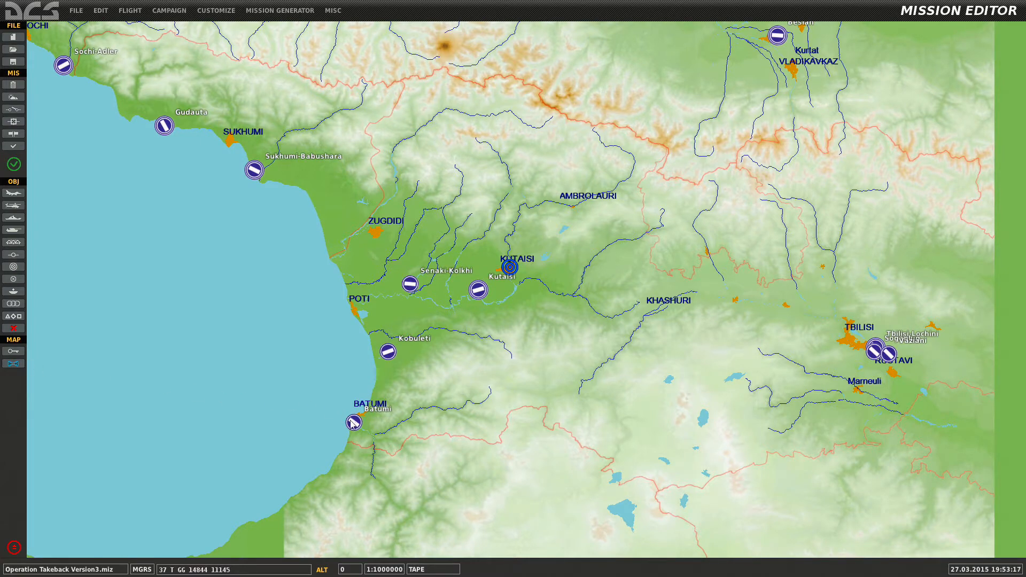
left_click_drag(353, 423, 656, 202)
scroll(480, 292, "up", 10)
scroll(553, 262, "up", 3)
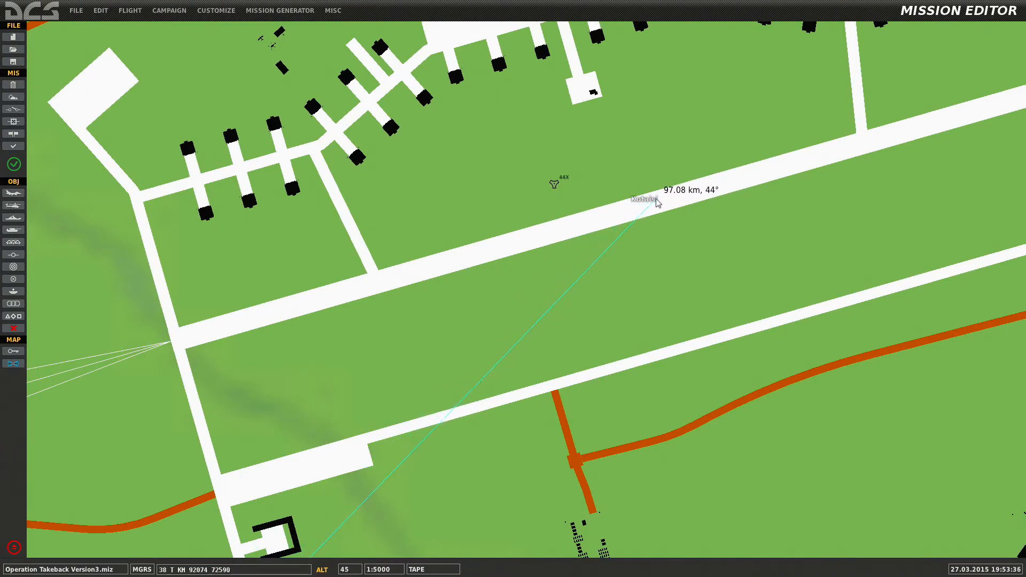
scroll(657, 202, "down", 6)
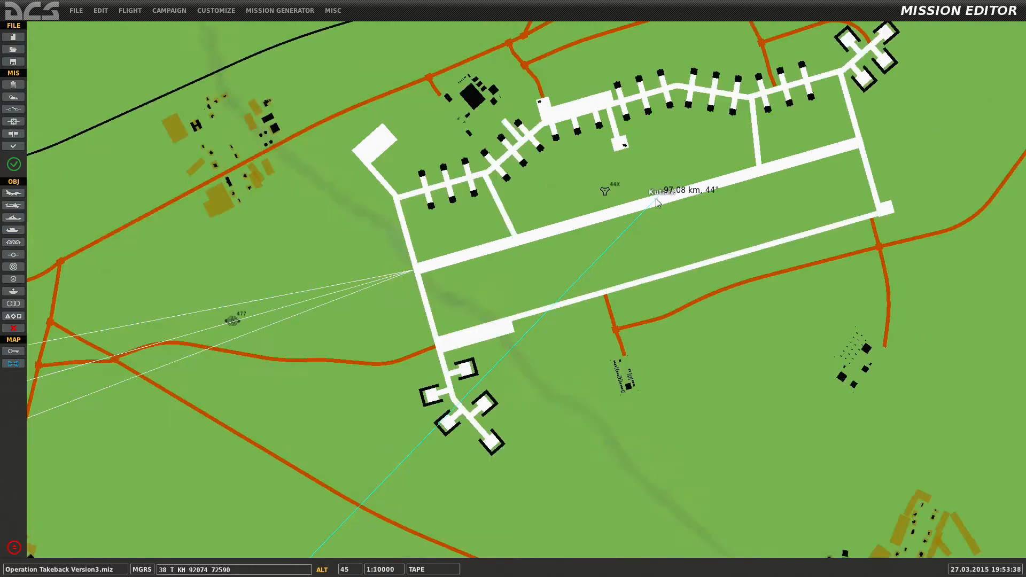
scroll(654, 204, "up", 4)
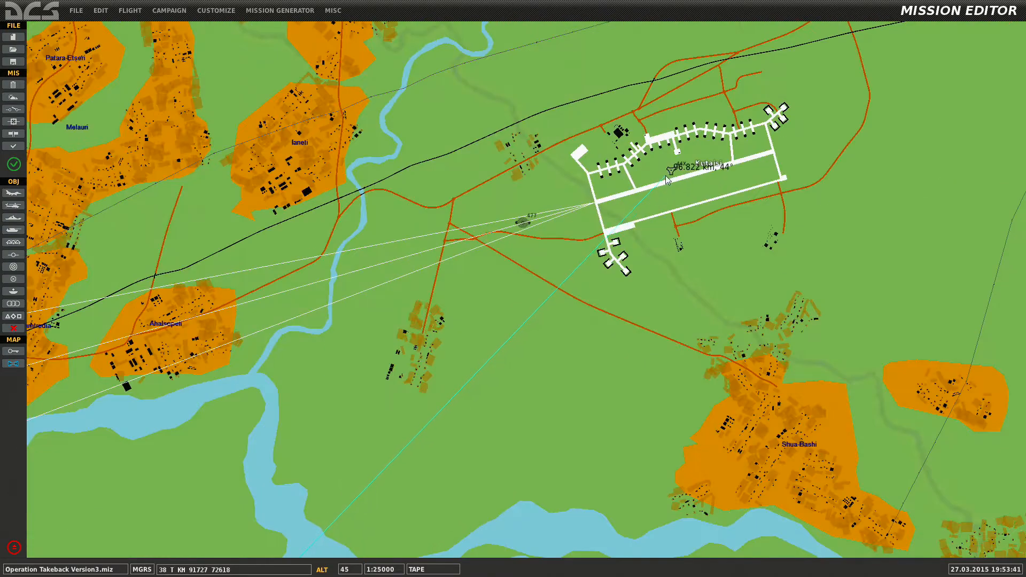
left_click_drag(666, 180, 671, 175)
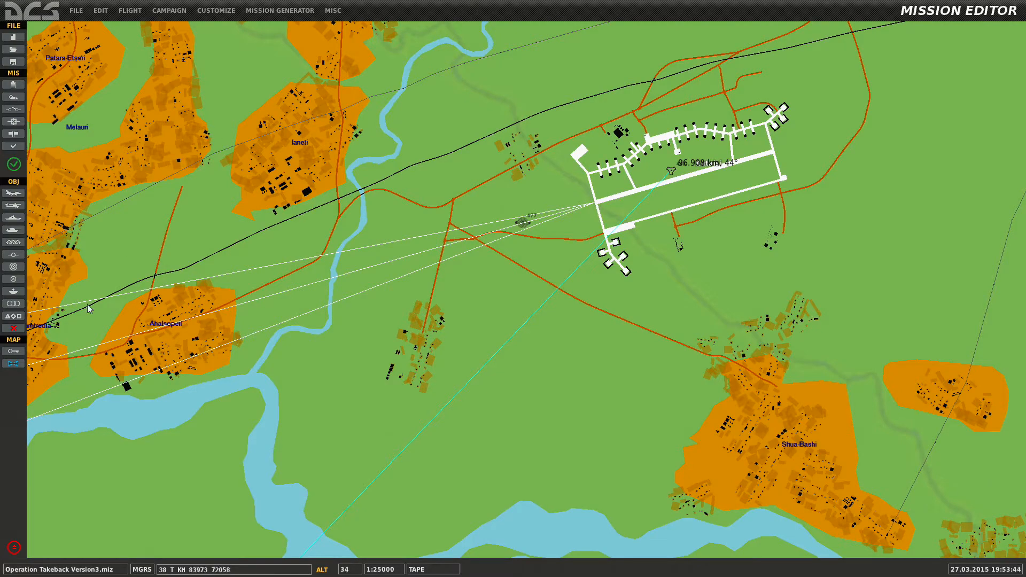
left_click(13, 363)
Assign the Kutaisi airfield to the Red coalition.
scroll(479, 355, "down", 8)
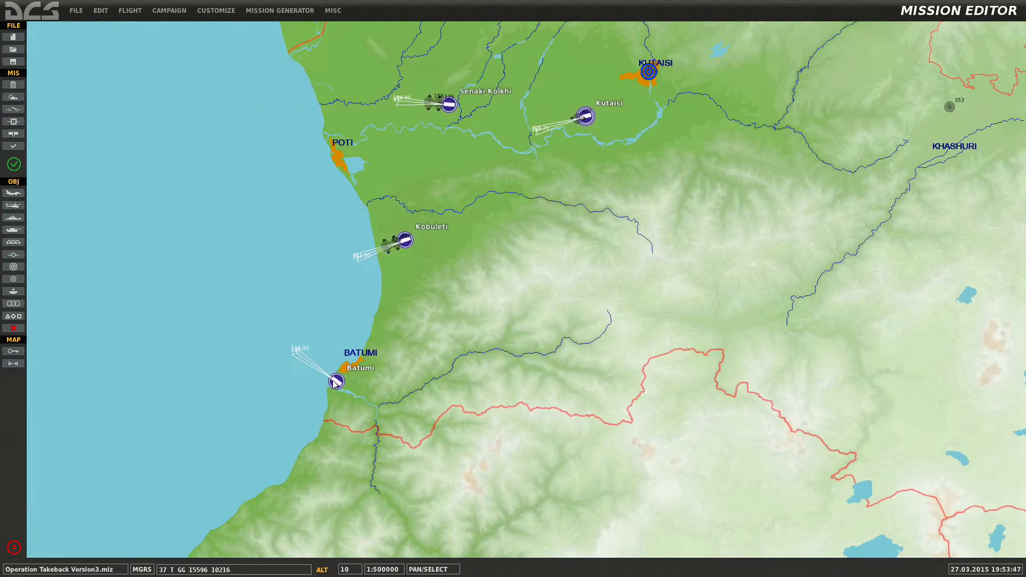
left_click_drag(562, 258, 478, 334)
scroll(523, 236, "up", 5)
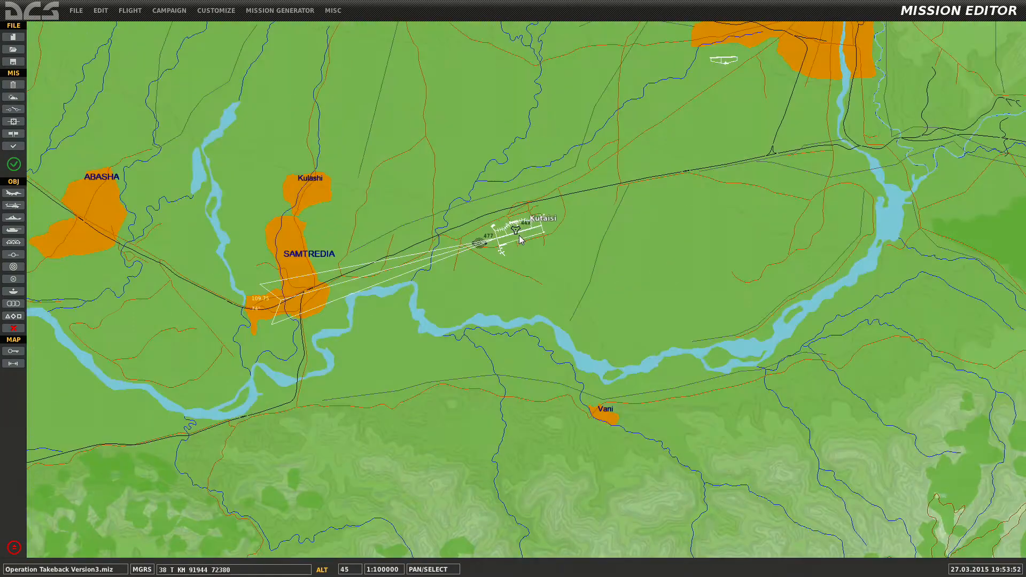
left_click_drag(586, 227, 524, 342)
scroll(522, 344, "up", 1)
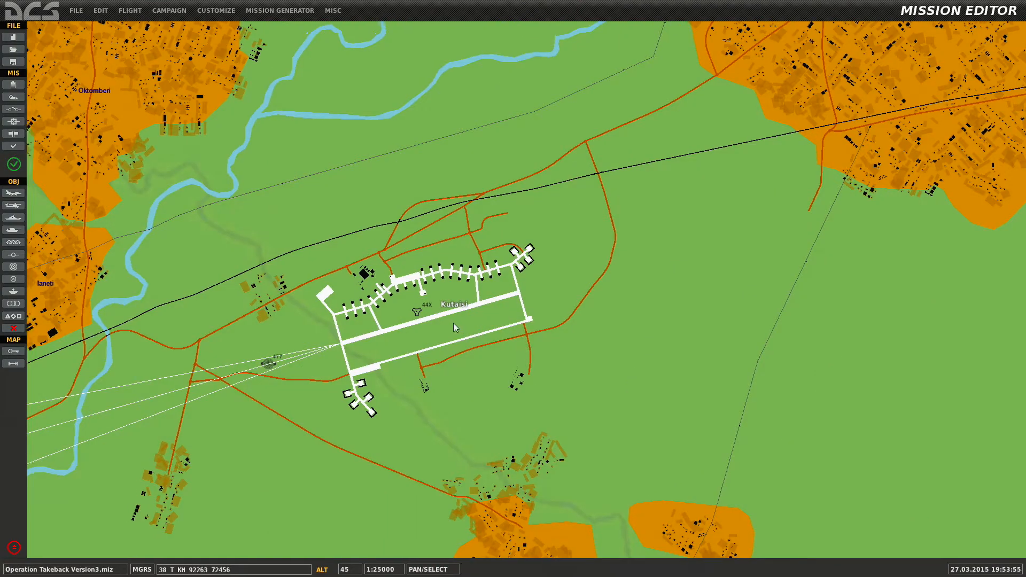
left_click_drag(453, 323, 527, 334)
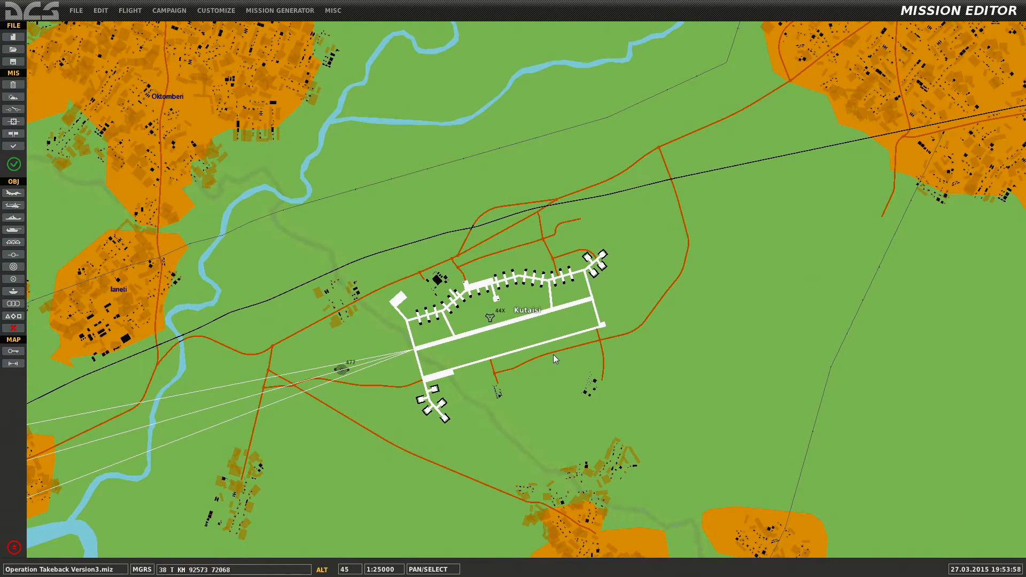
left_click_drag(543, 329, 559, 336)
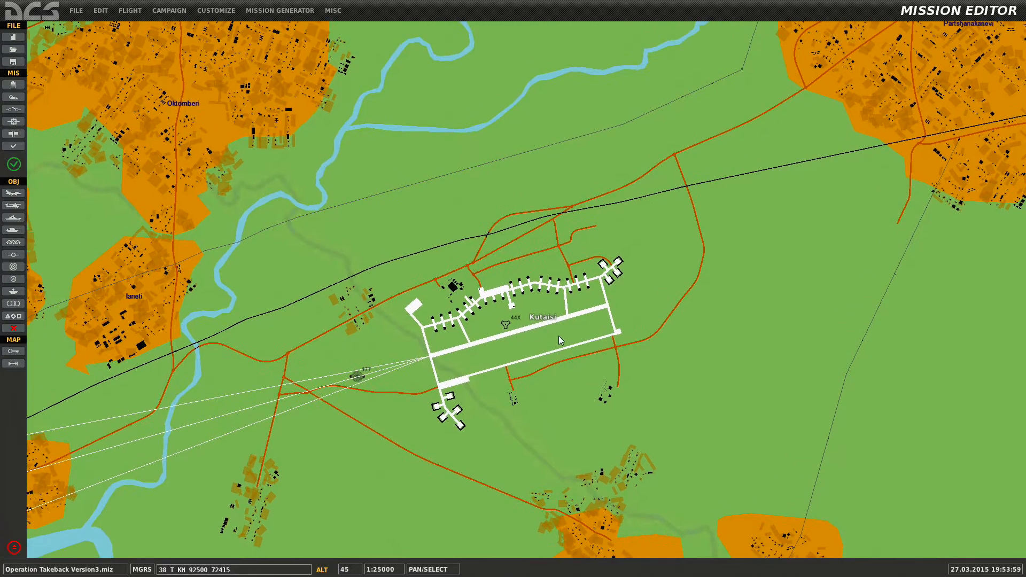
left_click(518, 323)
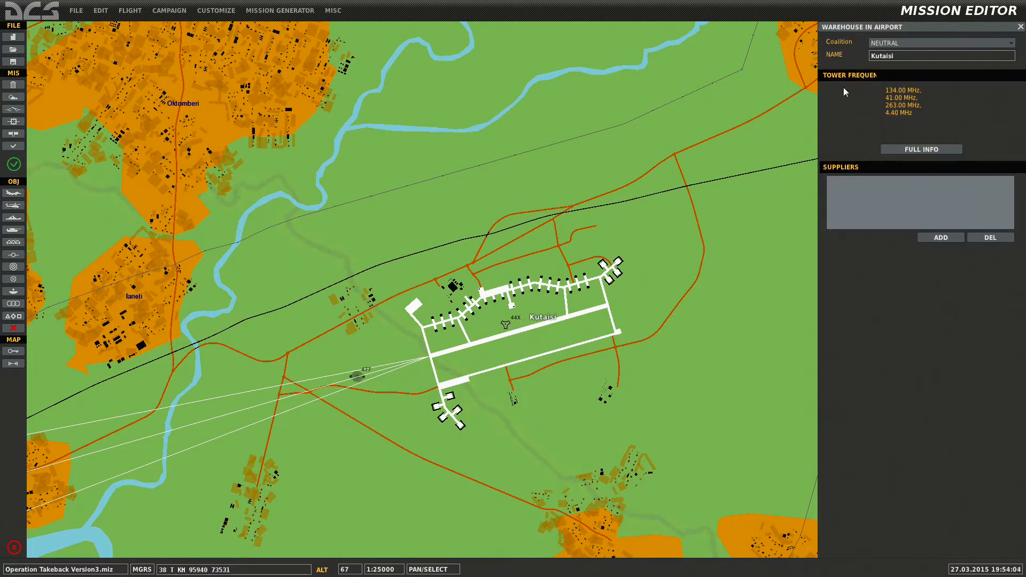
left_click(892, 45)
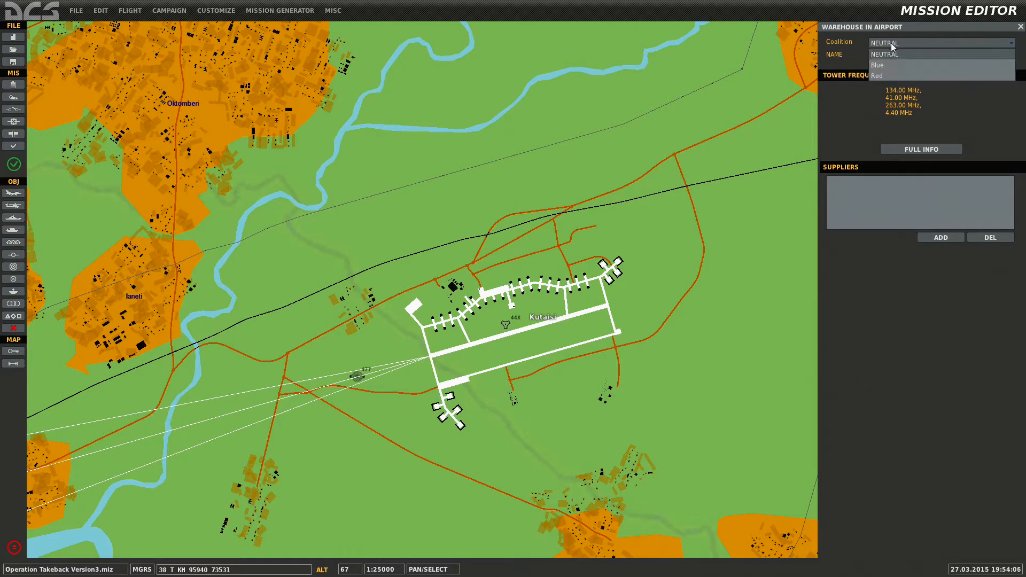
left_click(882, 76)
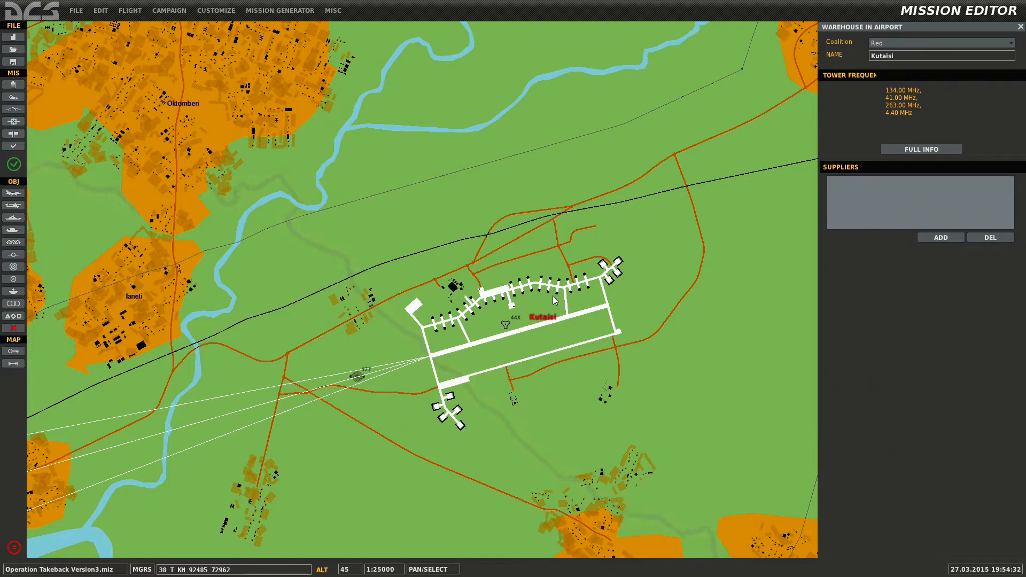
left_click_drag(668, 290, 594, 287)
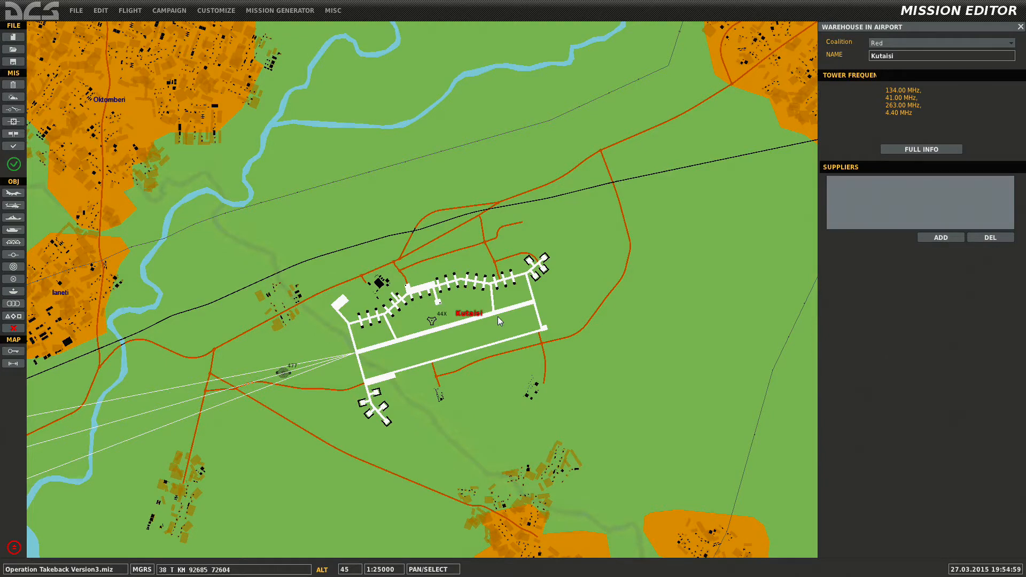
left_click(1019, 27)
Assign the Batumi airfield to the Blue coalition.
scroll(636, 271, "down", 3)
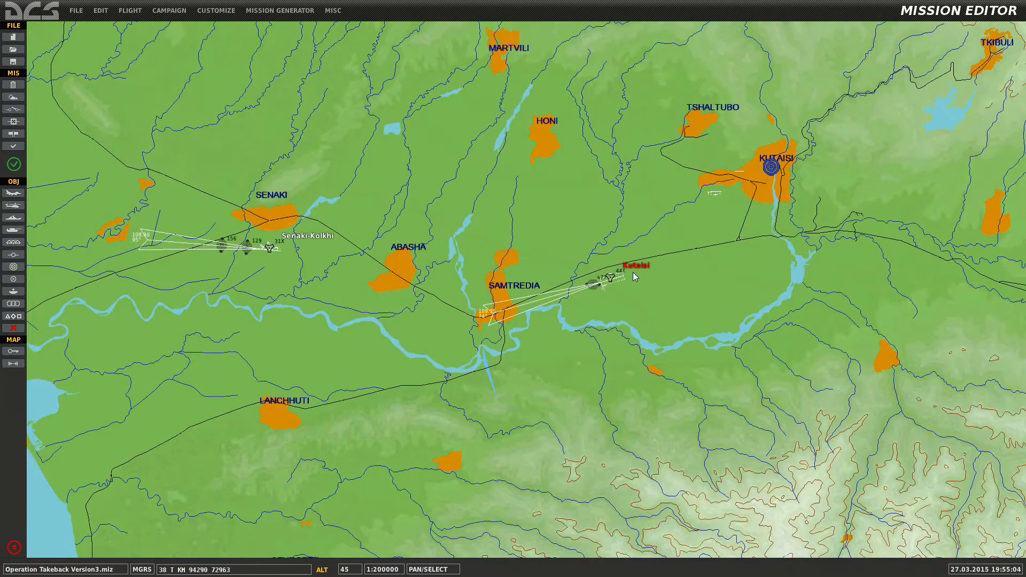
left_click_drag(633, 272, 681, 85)
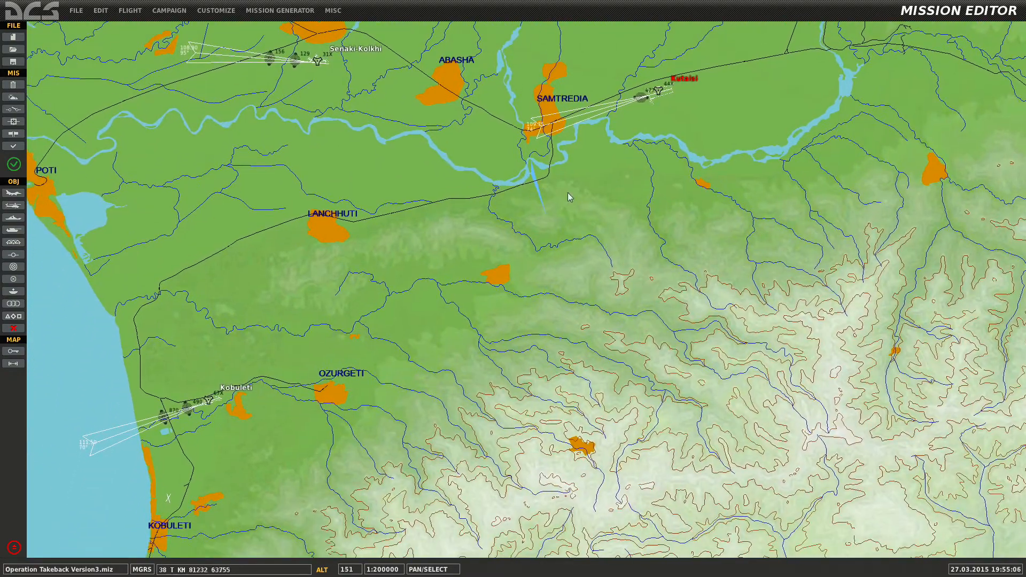
left_click_drag(355, 304, 574, 141)
left_click_drag(430, 304, 538, 154)
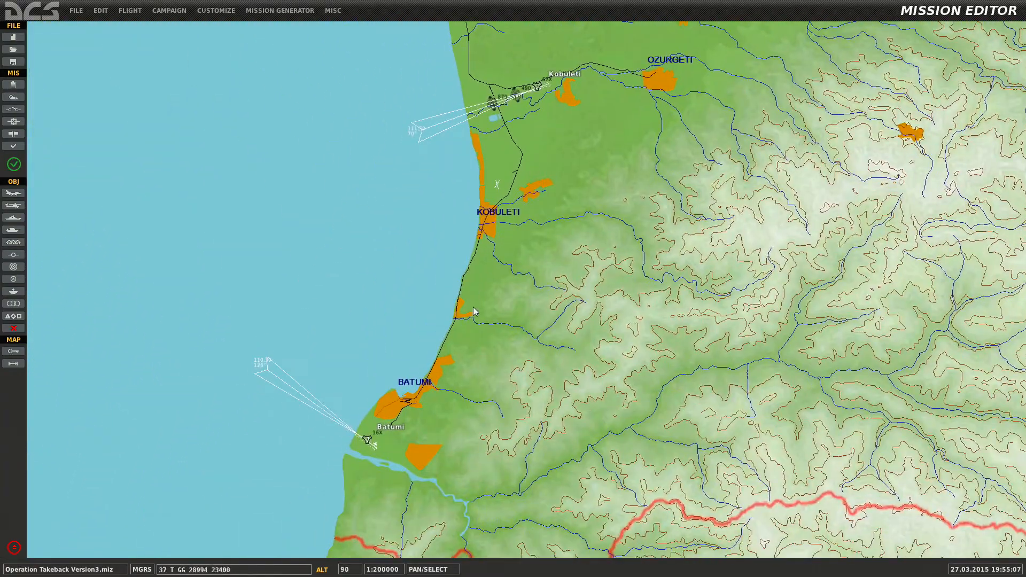
left_click_drag(416, 380, 523, 246)
scroll(525, 249, "up", 5)
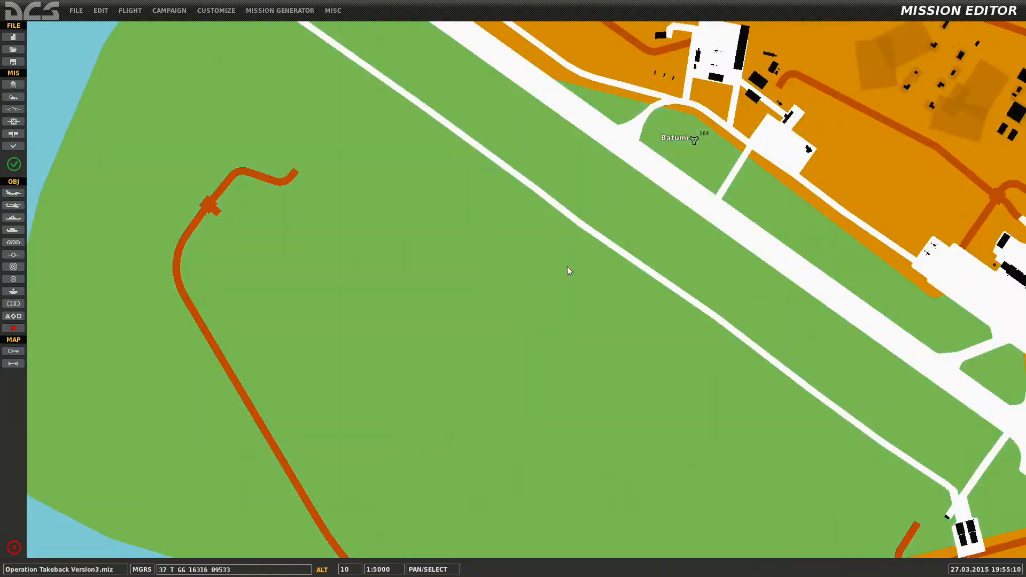
scroll(568, 267, "down", 1)
left_click(629, 225)
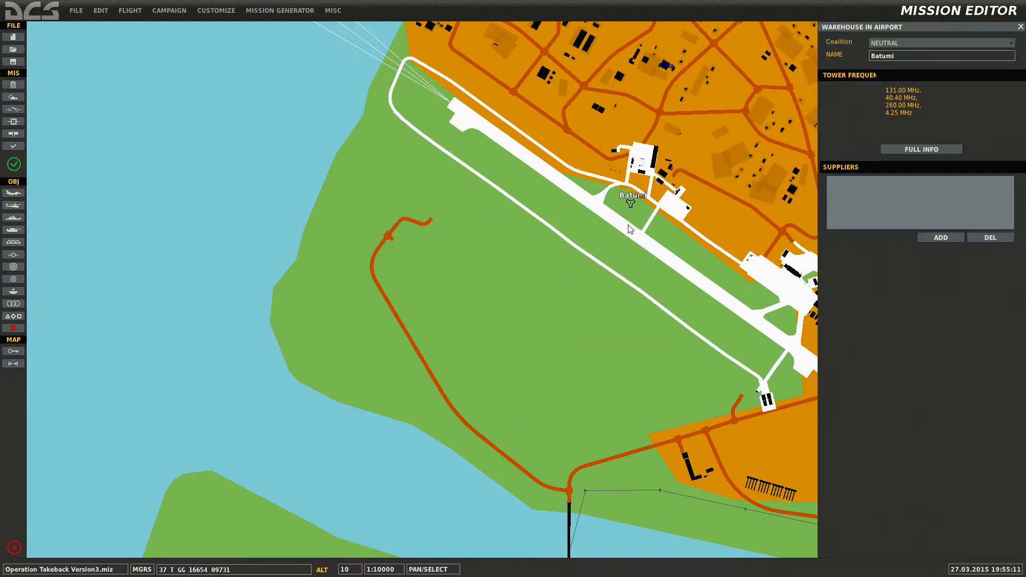
left_click(903, 46)
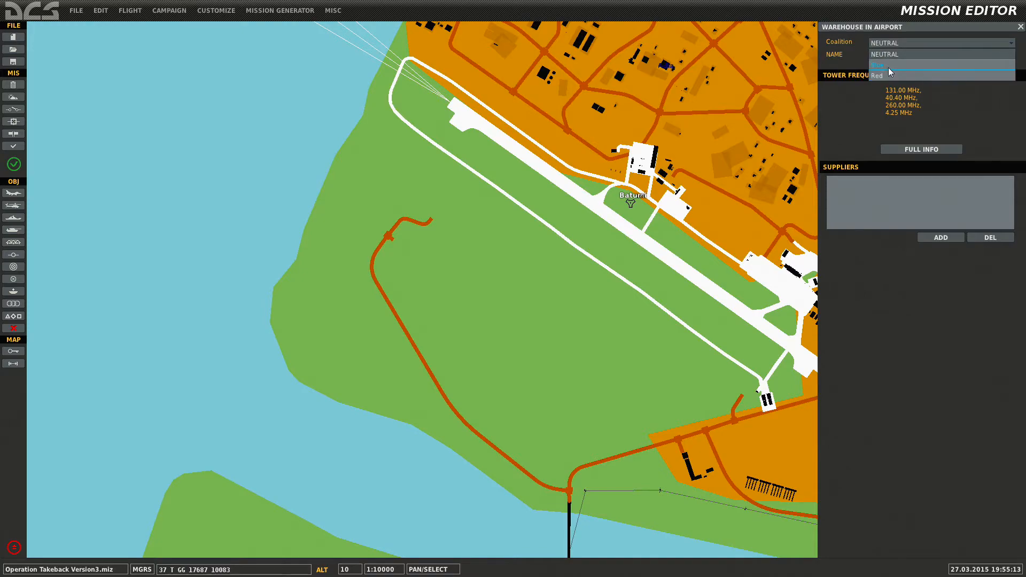
left_click(888, 67)
scroll(555, 182, "down", 4)
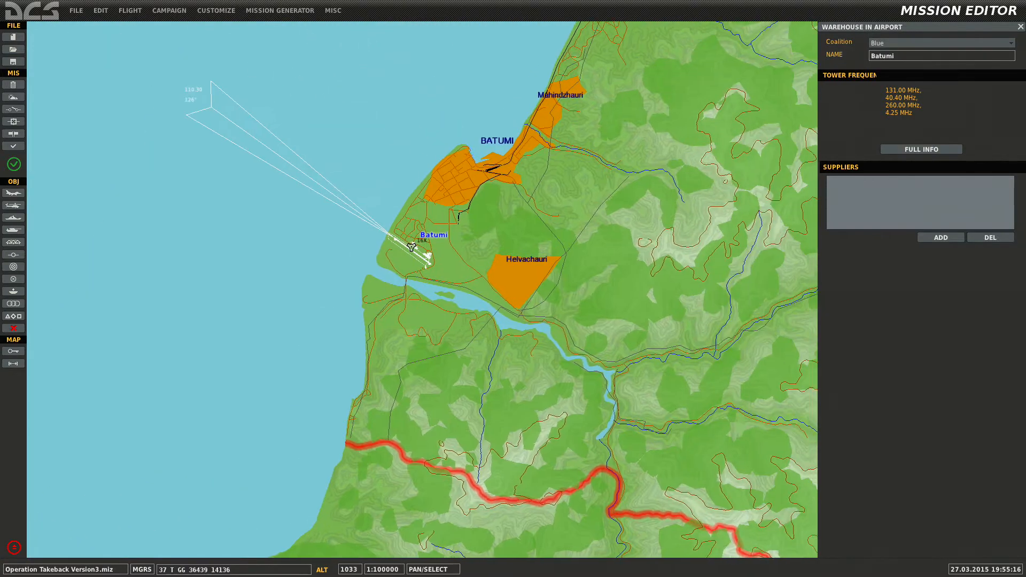
left_click(1019, 29)
left_click_drag(818, 122, 536, 258)
scroll(537, 255, "down", 1)
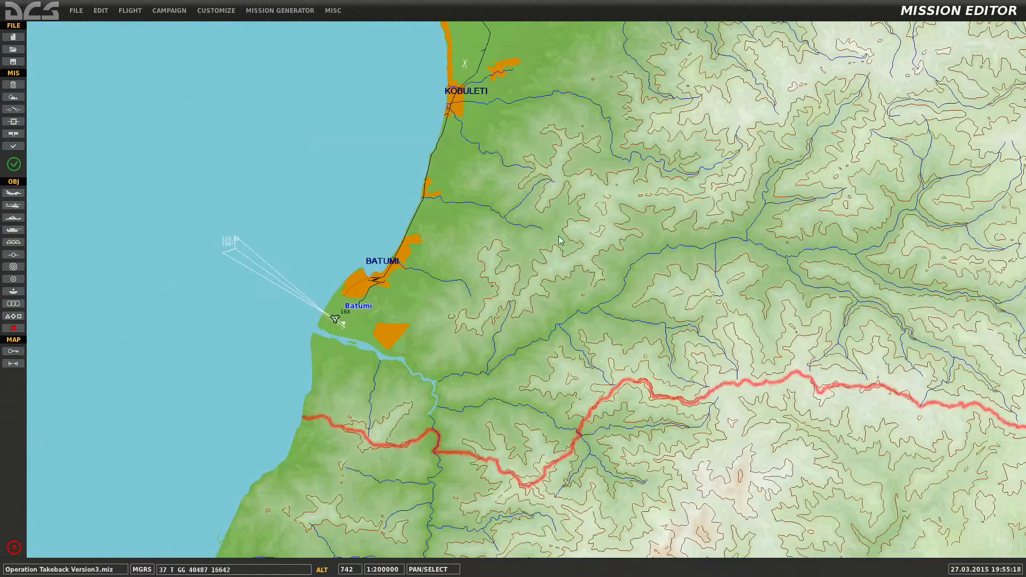
left_click_drag(590, 202, 475, 279)
scroll(477, 283, "down", 3)
left_click_drag(544, 229, 516, 262)
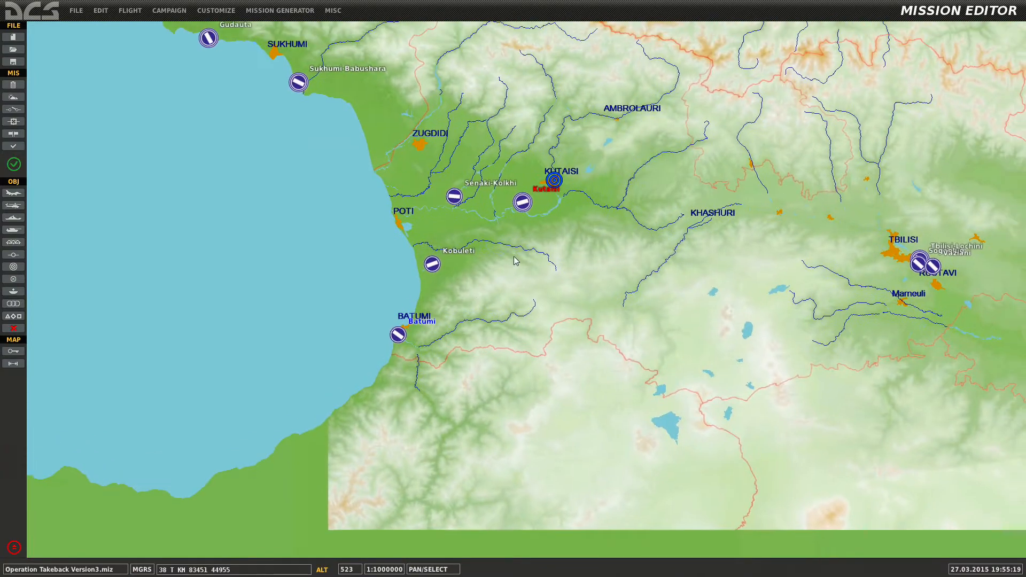
Review the mission options, including the F10 view settings, and close them.
left_click(202, 10)
left_click(220, 21)
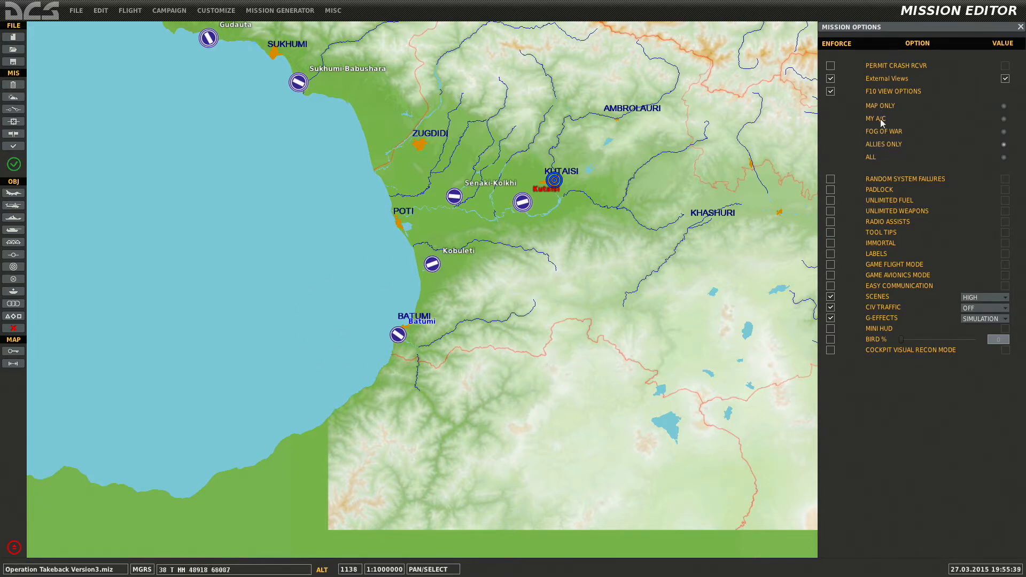
left_click(1020, 26)
Examine the region between Batumi and Kutaisi on the map, ending with a close view of the Batumi airfield layout.
left_click_drag(535, 252, 505, 295)
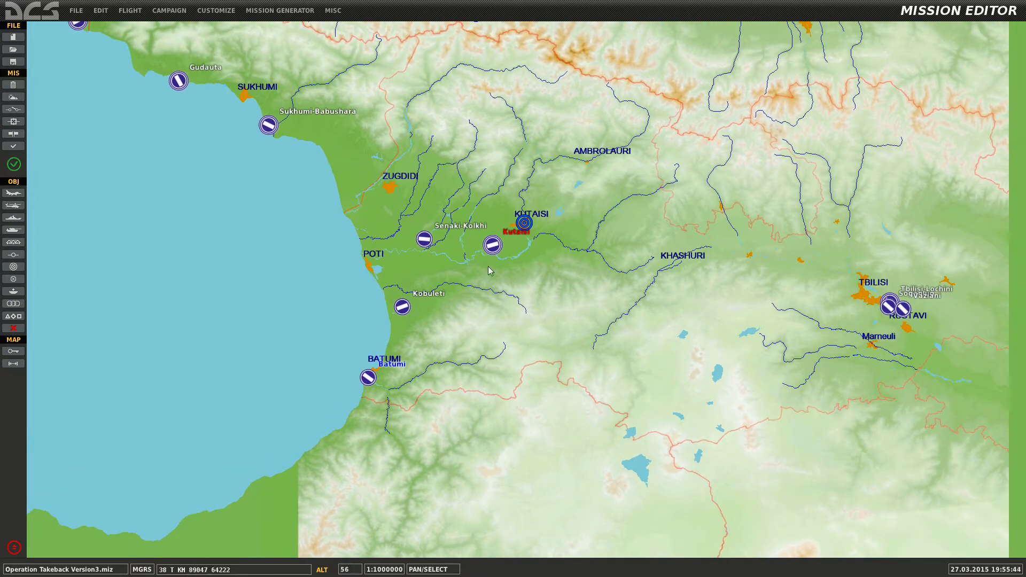
scroll(373, 380, "up", 5)
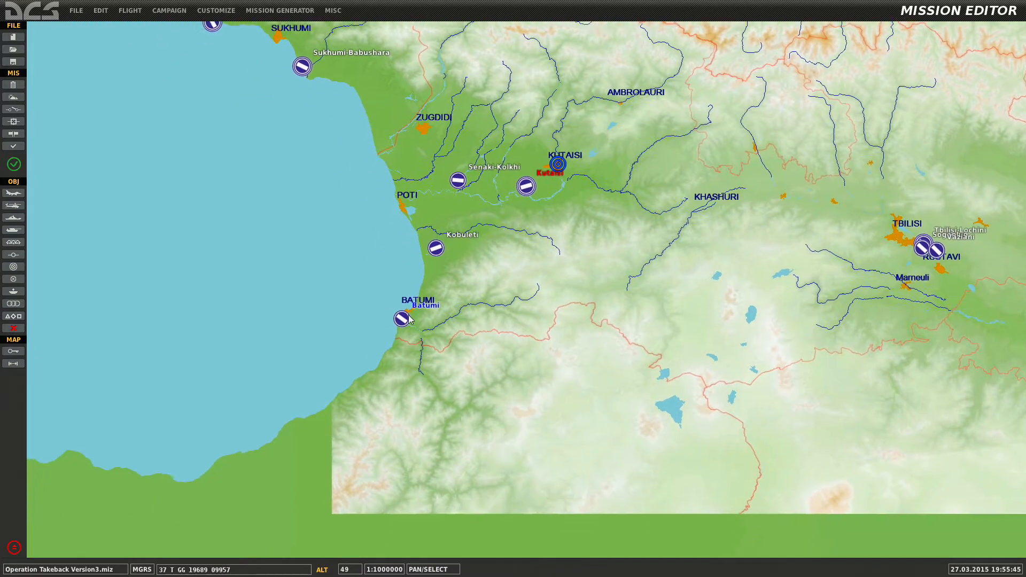
scroll(417, 274, "up", 4)
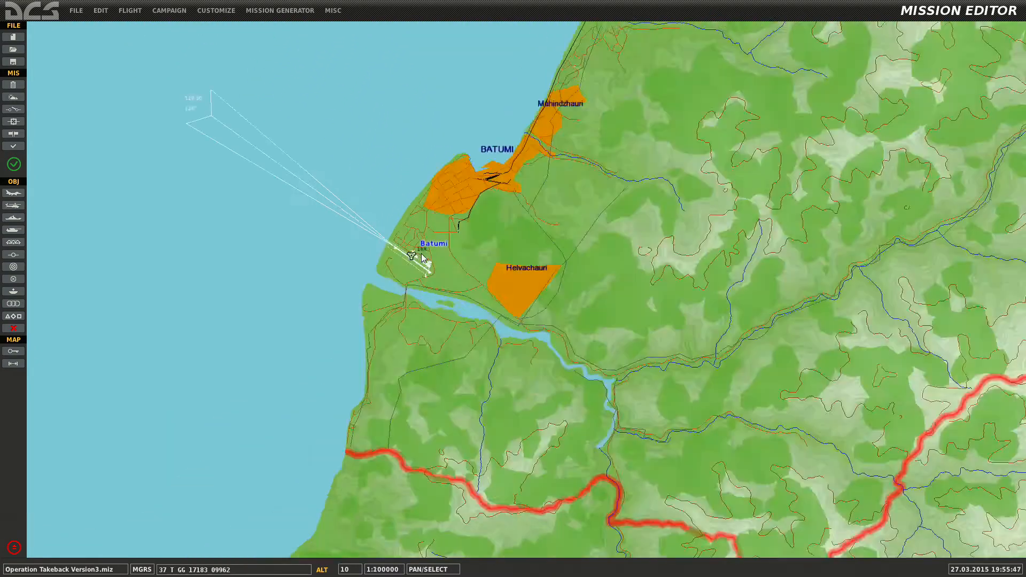
scroll(409, 267, "down", 4)
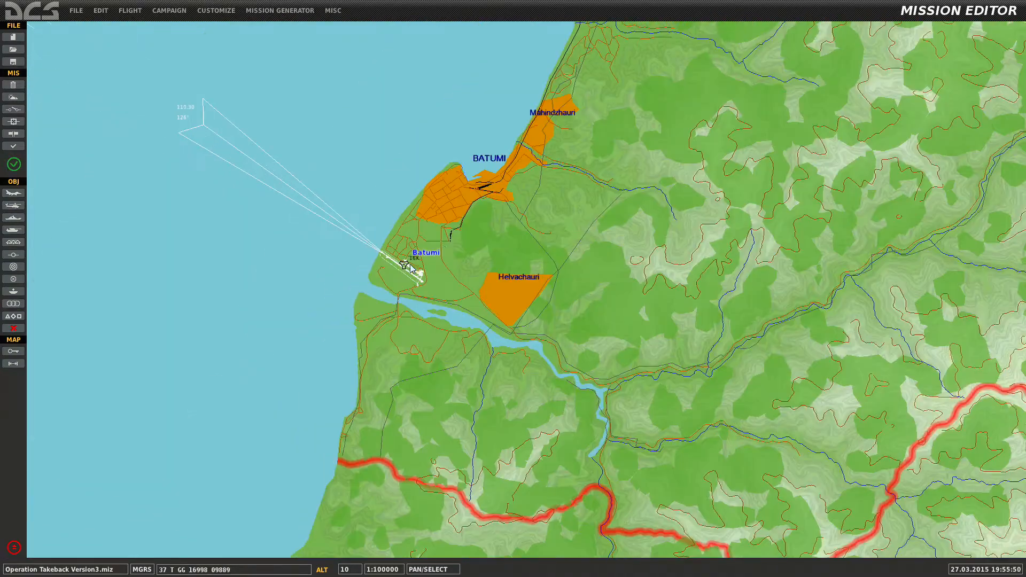
scroll(631, 258, "down", 2)
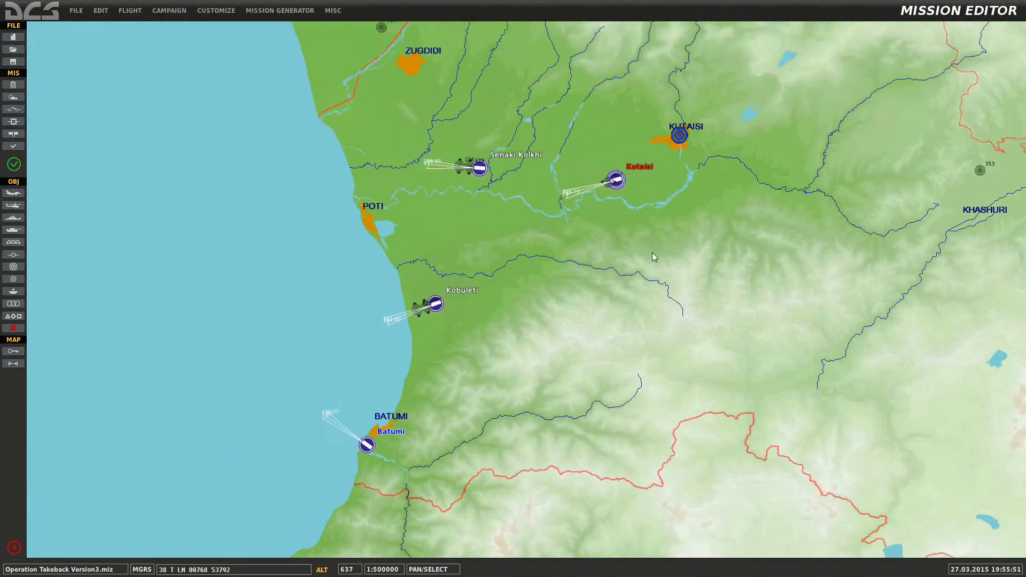
scroll(635, 190, "up", 3)
left_click_drag(570, 249, 672, 139)
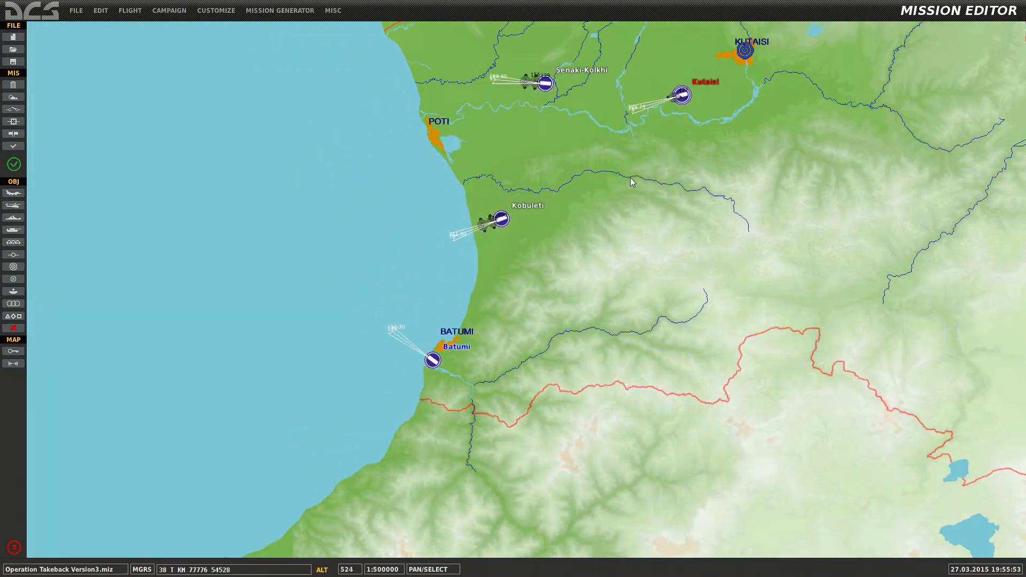
left_click_drag(602, 199, 503, 275)
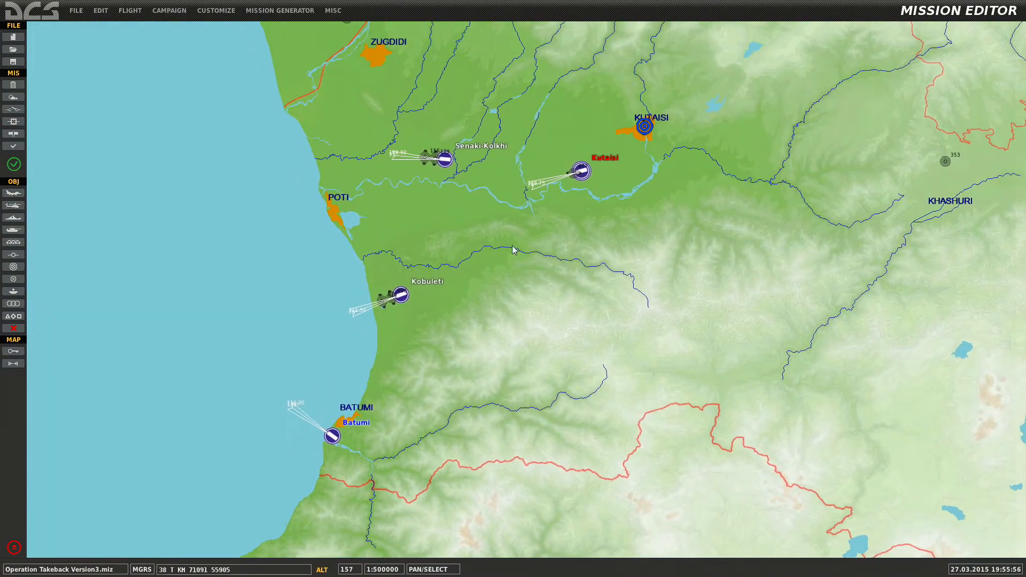
left_click_drag(470, 336, 535, 223)
scroll(375, 289, "up", 5)
scroll(338, 282, "up", 6)
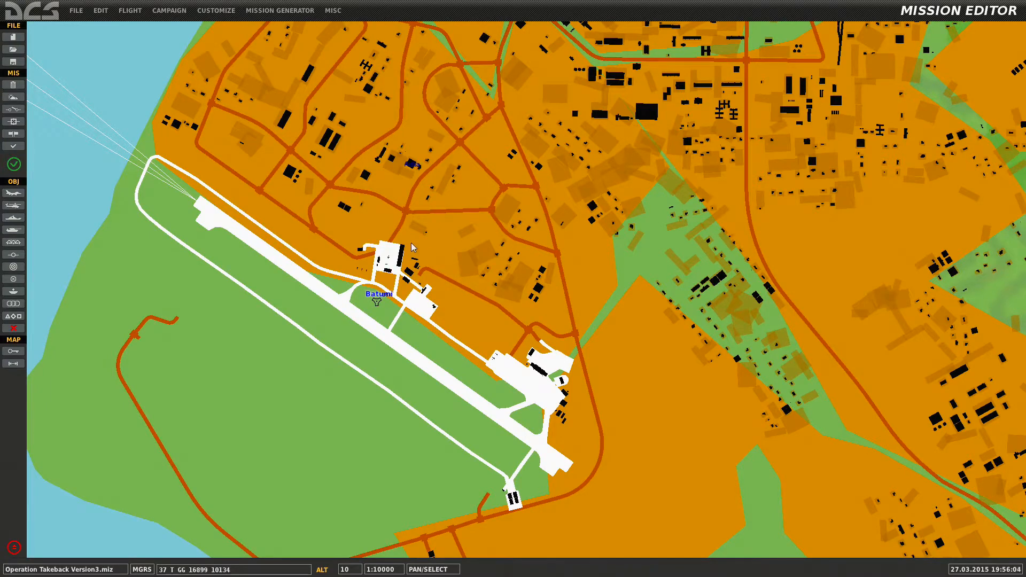
Start a new USA airplane group and look through the aircraft types, choosing the A-10C.
left_click(13, 194)
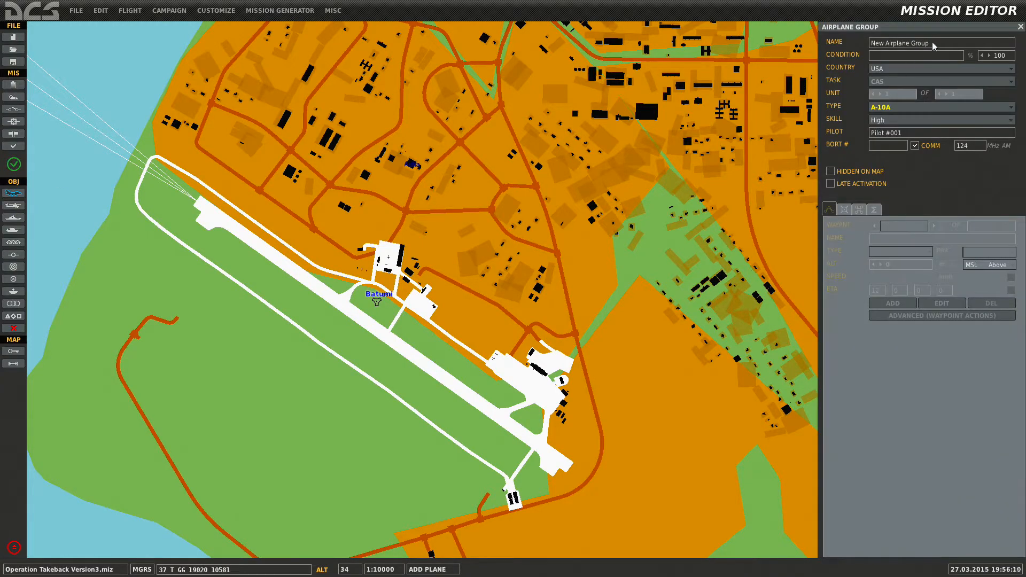
left_click(896, 109)
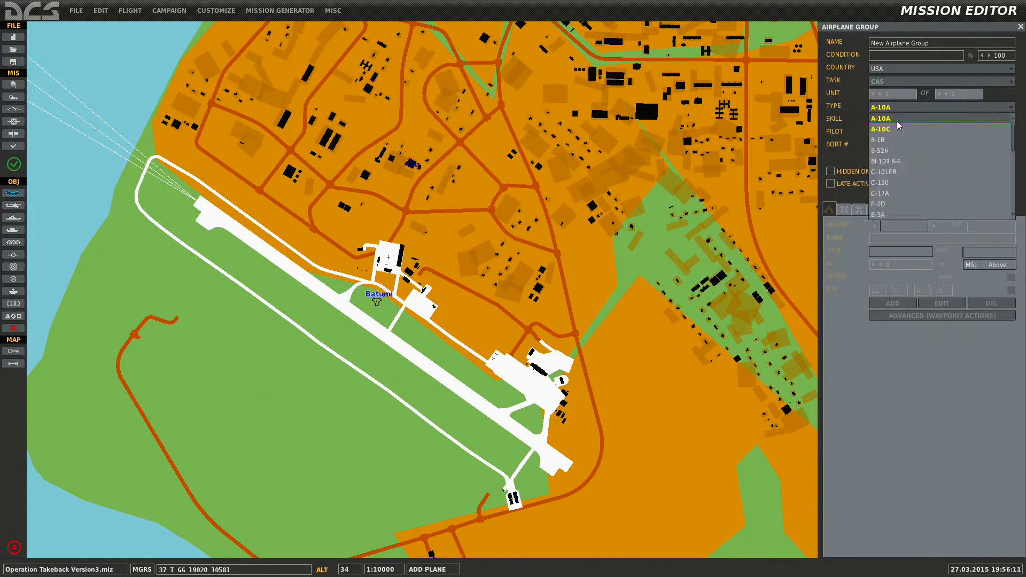
left_click(898, 128)
left_click(889, 109)
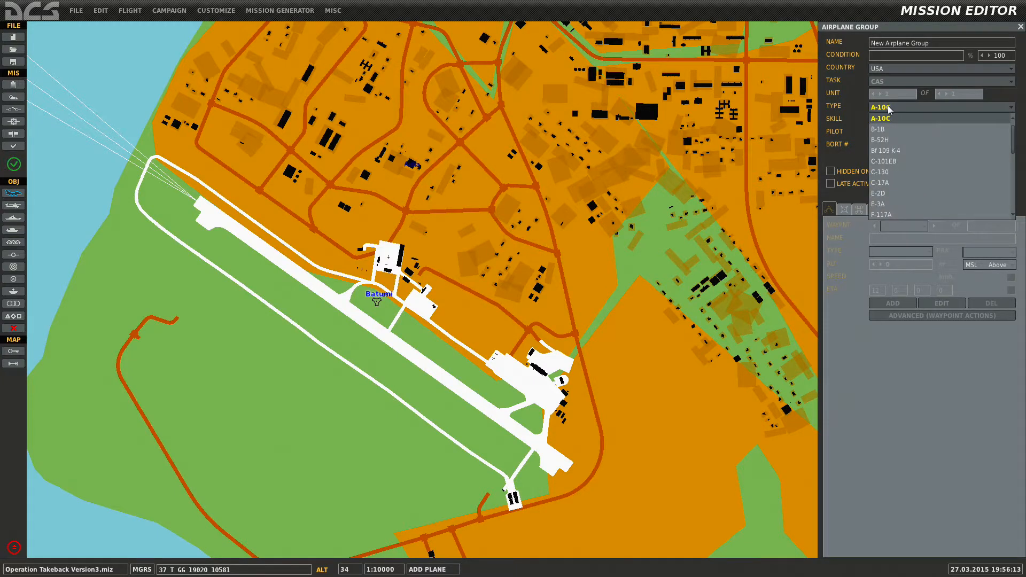
scroll(894, 123, "down", 4)
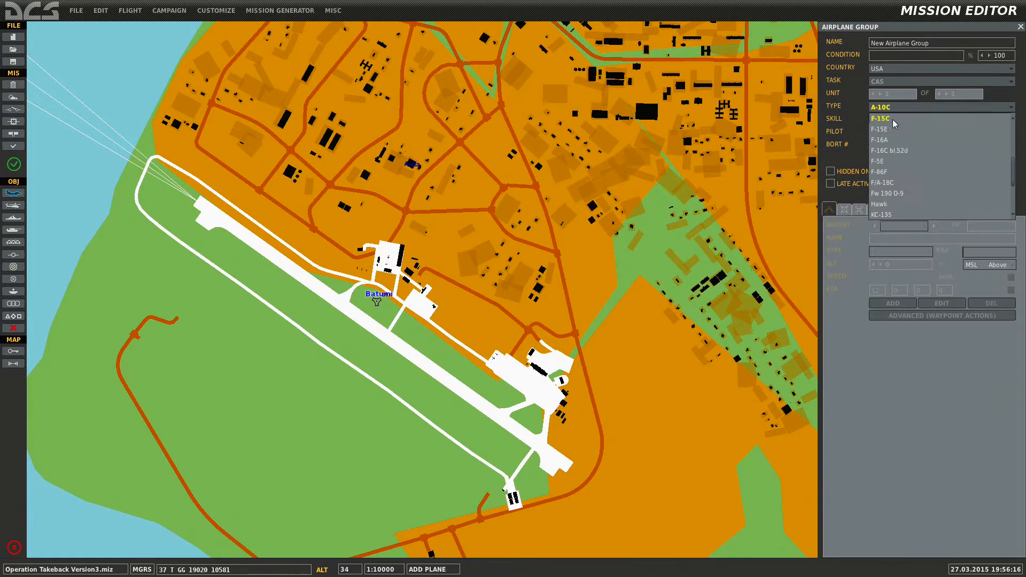
scroll(895, 125, "up", 4)
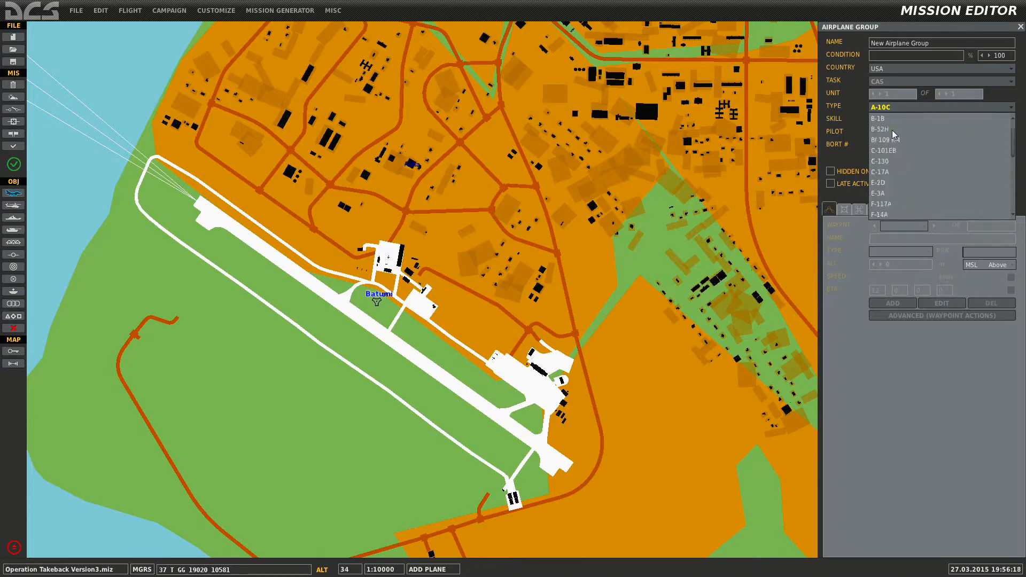
scroll(895, 134, "down", 6)
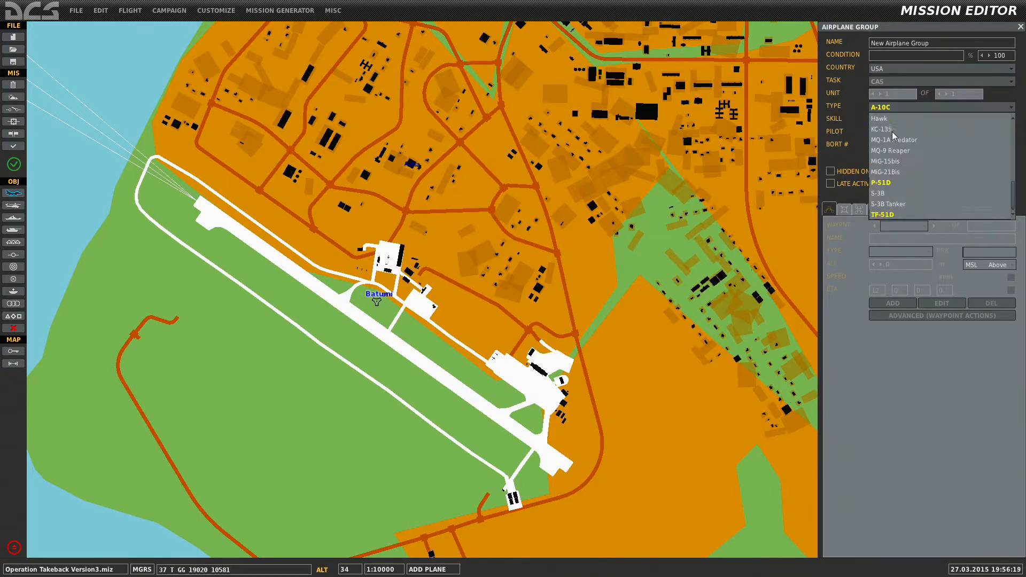
scroll(890, 157, "up", 7)
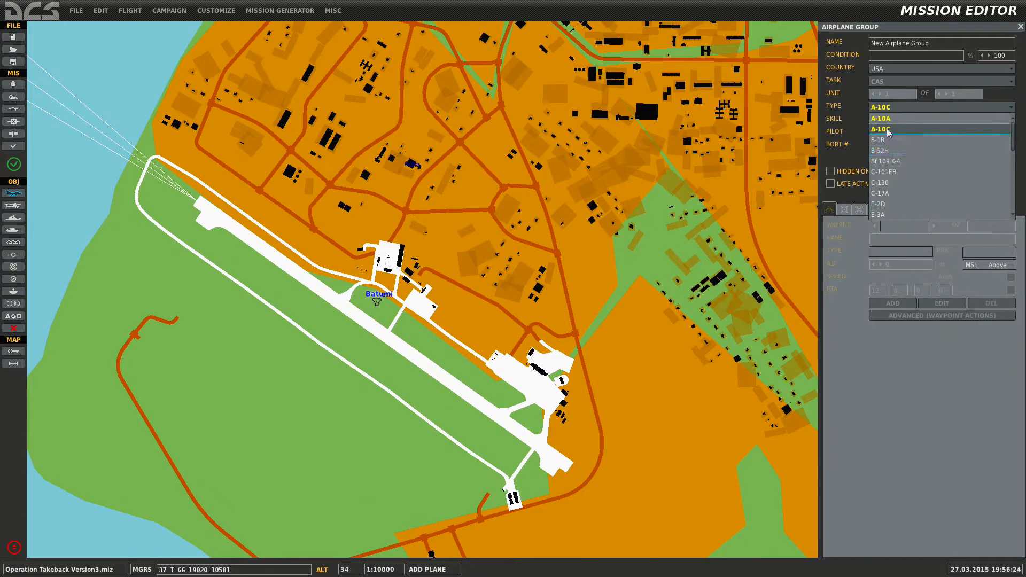
left_click(887, 130)
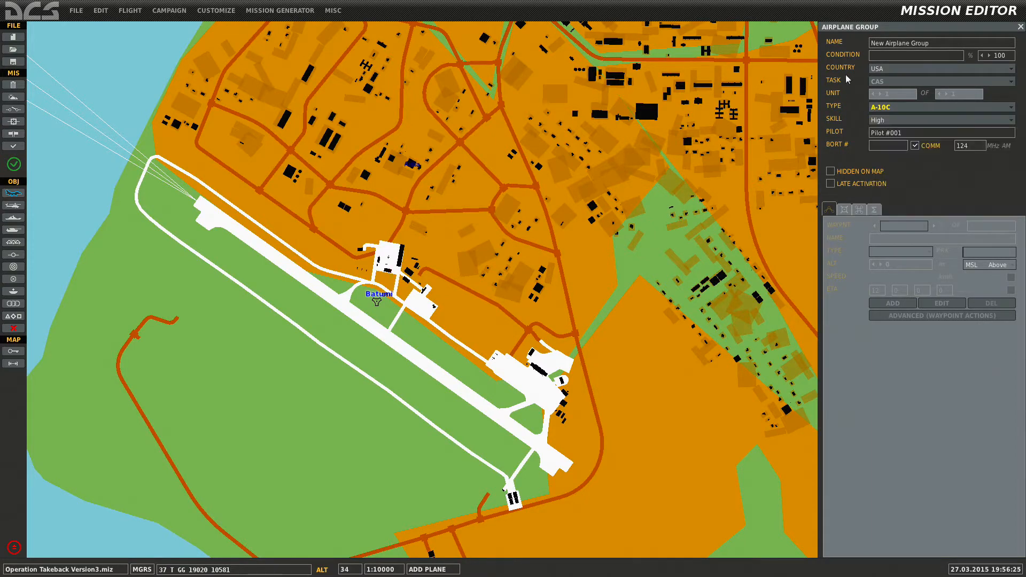
Check the country choice and name the airplane group Hawg-1.
left_click(884, 69)
left_click(883, 70)
left_click(890, 56)
left_click_drag(942, 43, 853, 43)
type("Haw")
type("g Fl")
key("BackSpace")
key("BackSpace")
type("-1")
Set the pilot designation of the aircraft to "Hawg-1 (Flight Lead)".
left_click_drag(885, 130, 865, 127)
type("Hawg-1 (Flight lead")
key("BackSpace")
key("BackSpace")
key("BackSpace")
key("BackSpace")
type("Lead)")
Set the skill to Client and place the A-10C on the southeastern apron of Batumi airfield.
left_click(895, 119)
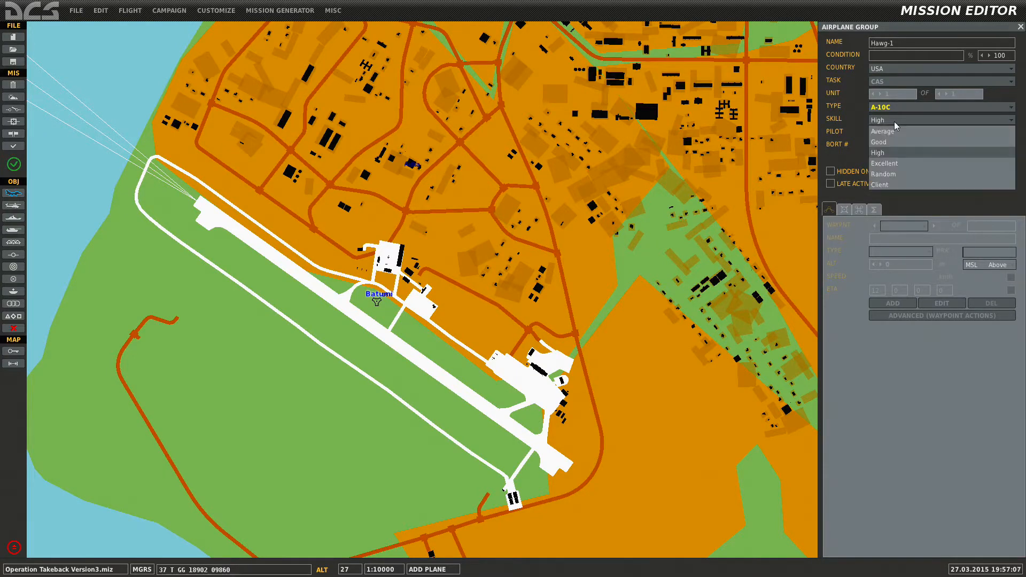
left_click(880, 185)
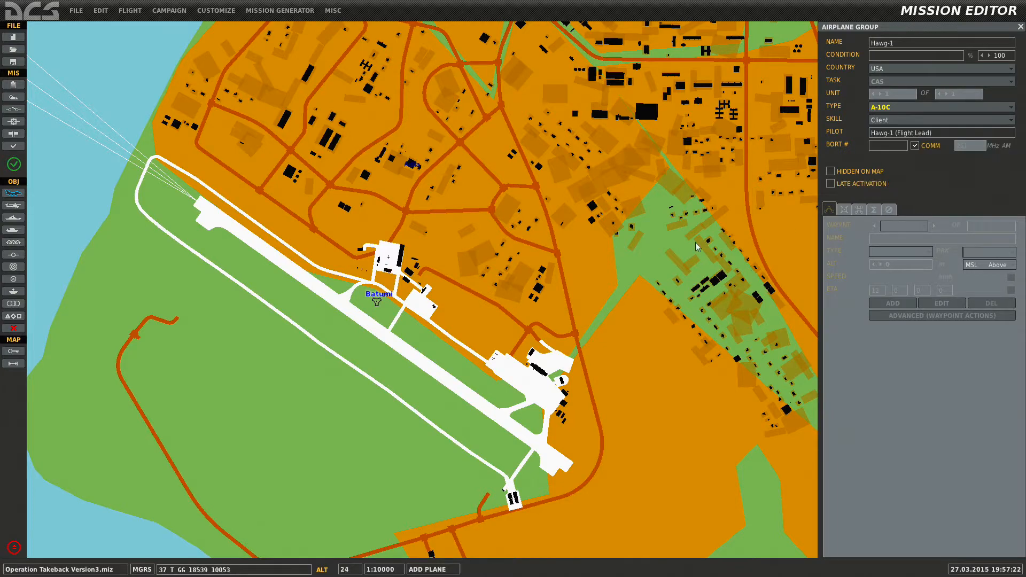
left_click(520, 370)
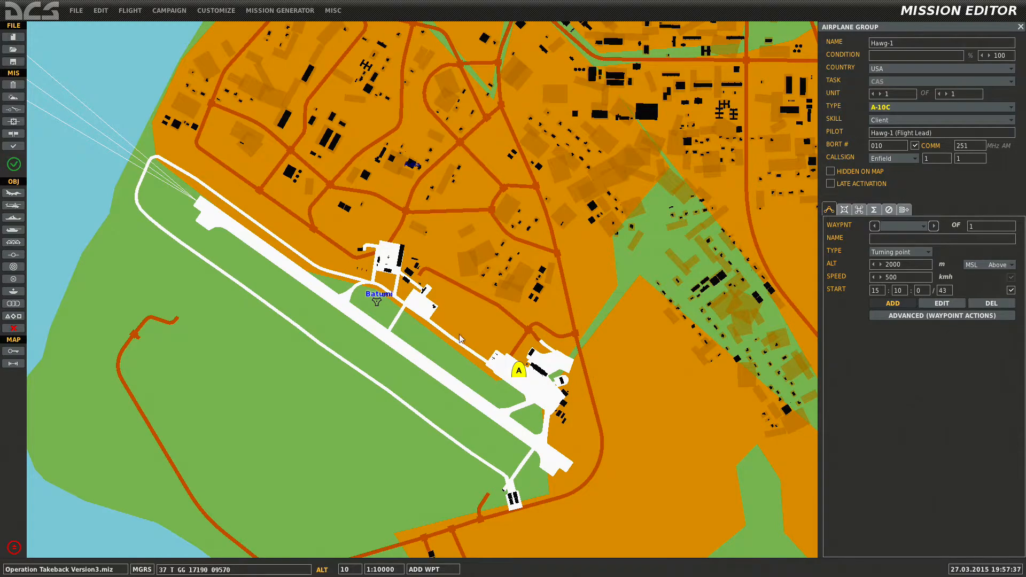
right_click_drag(558, 363, 586, 277)
scroll(582, 275, "up", 1)
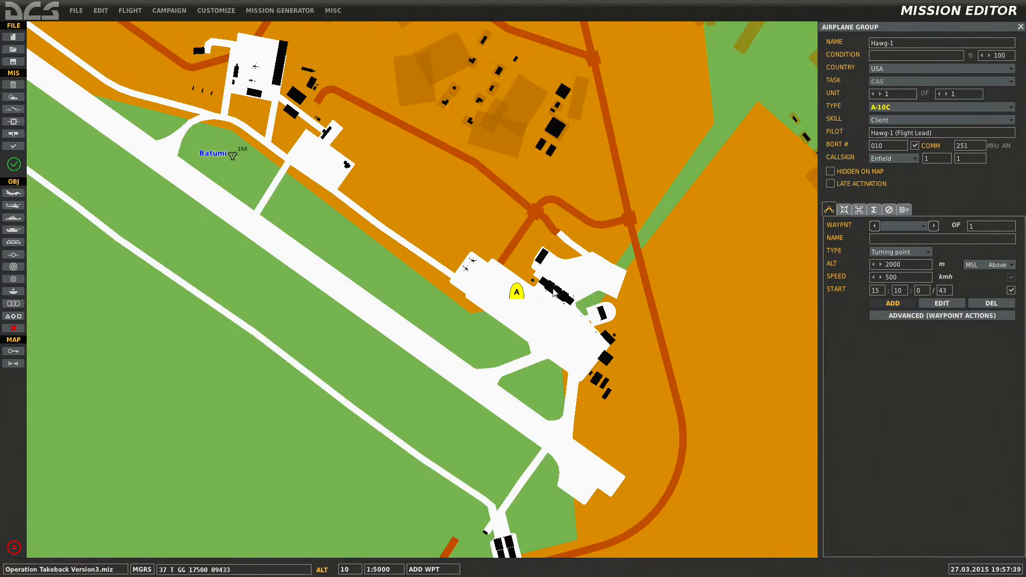
scroll(553, 295, "down", 1)
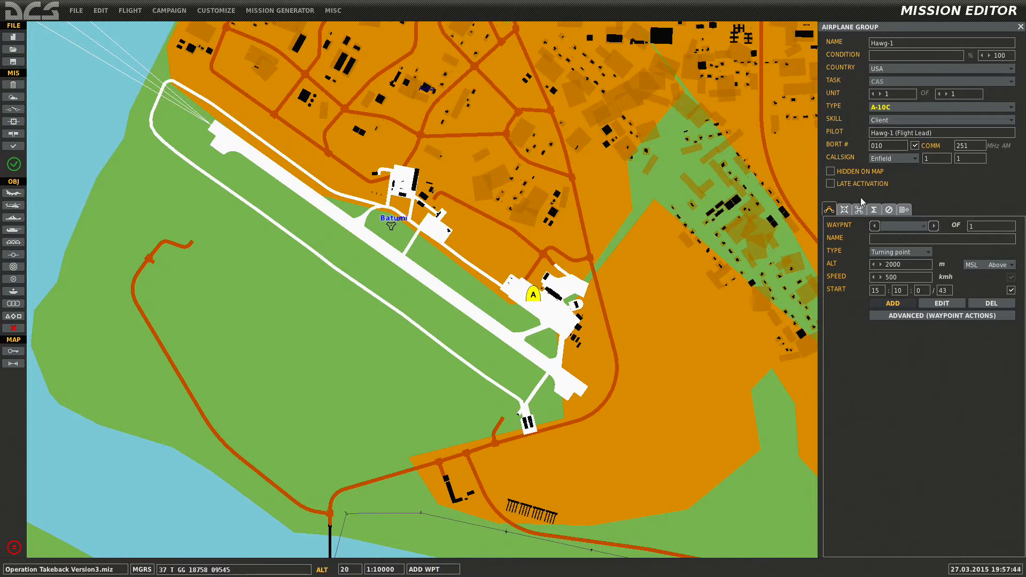
Set the group's callsign to Hawg and disable its COMM frequency.
left_click(898, 159)
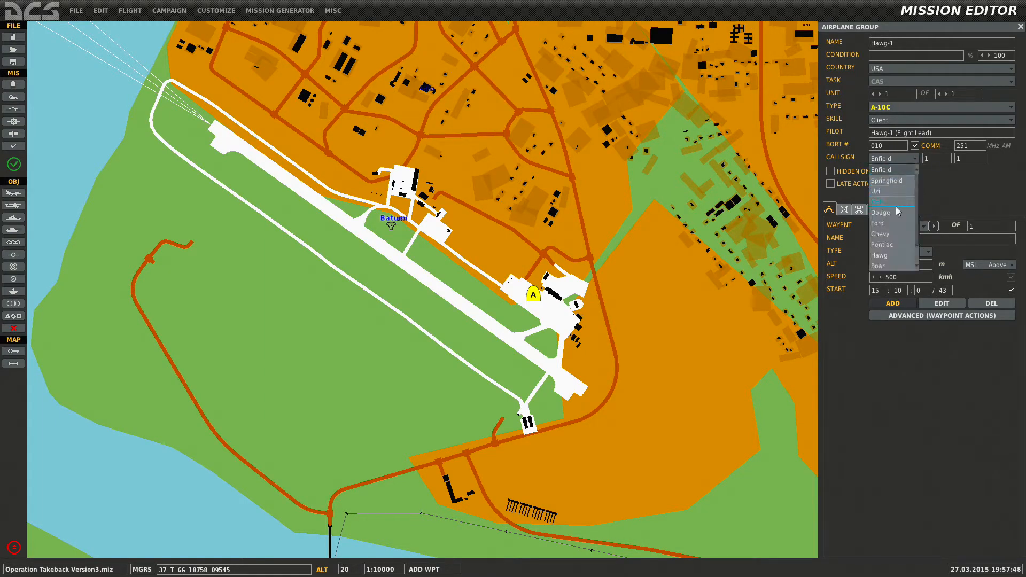
left_click(895, 256)
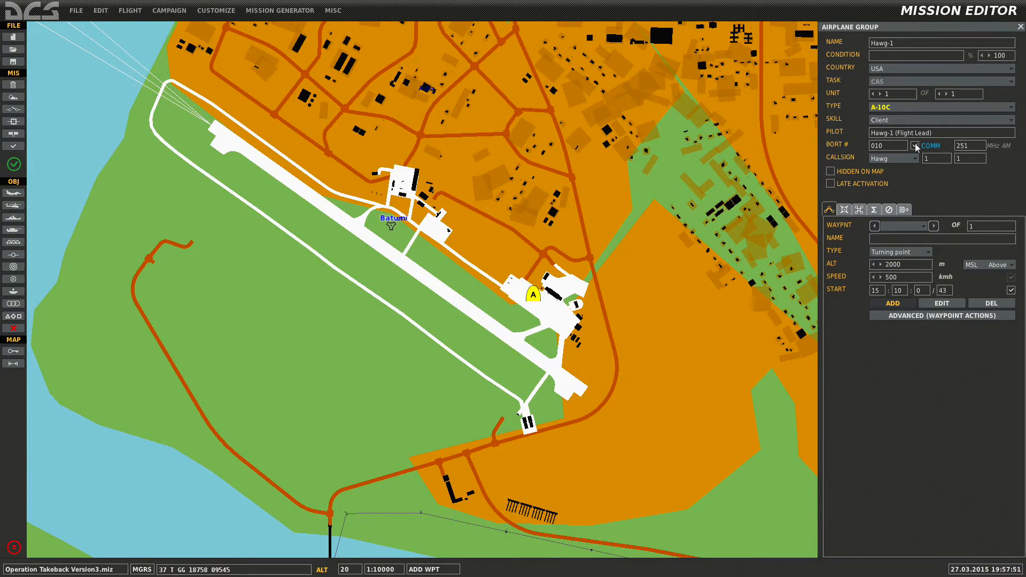
left_click(915, 146)
left_click(915, 147)
left_click(915, 146)
left_click(915, 146)
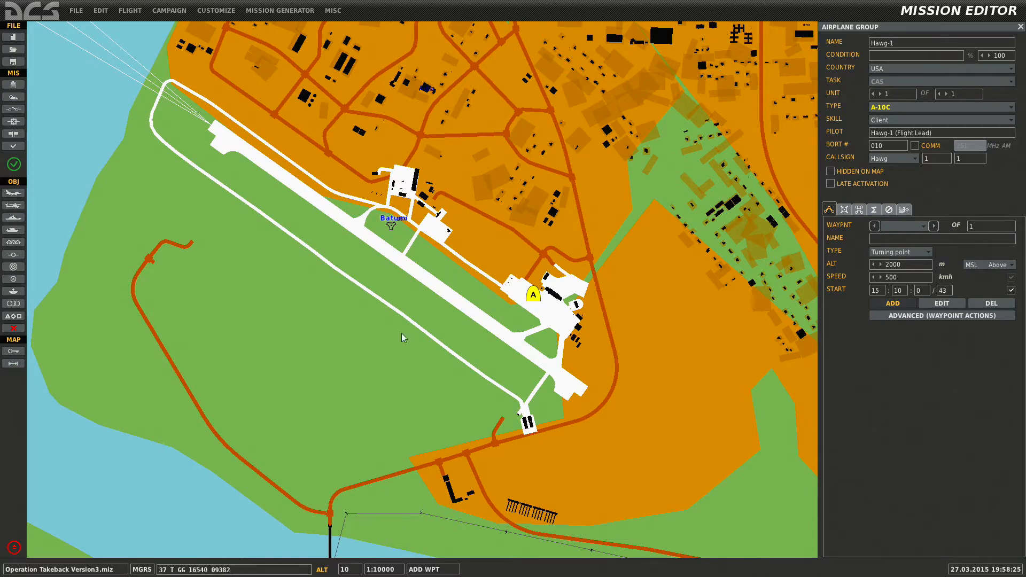
Make the group's first waypoint a takeoff from ramp at parking spot 01.
left_click(904, 255)
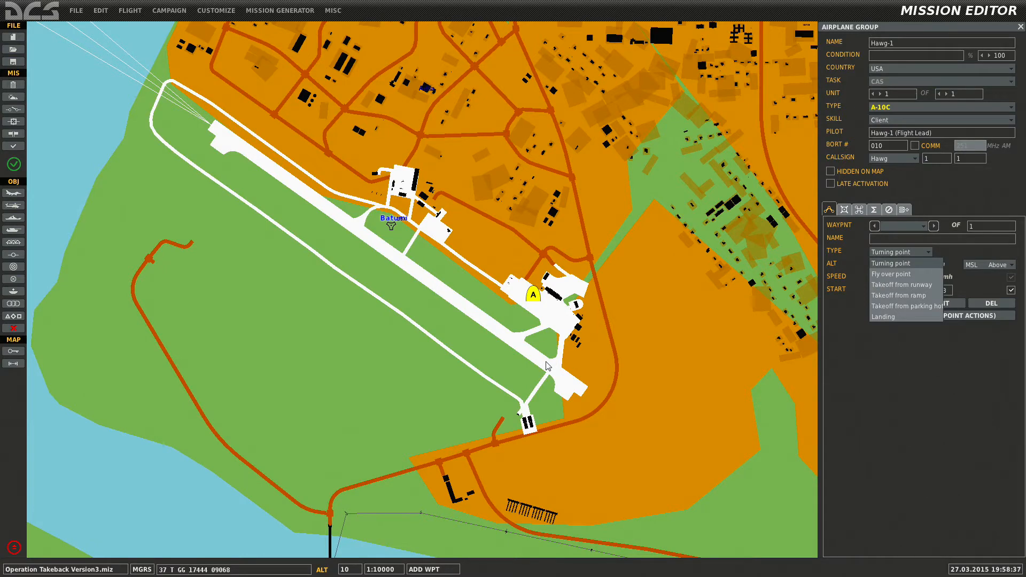
left_click(905, 298)
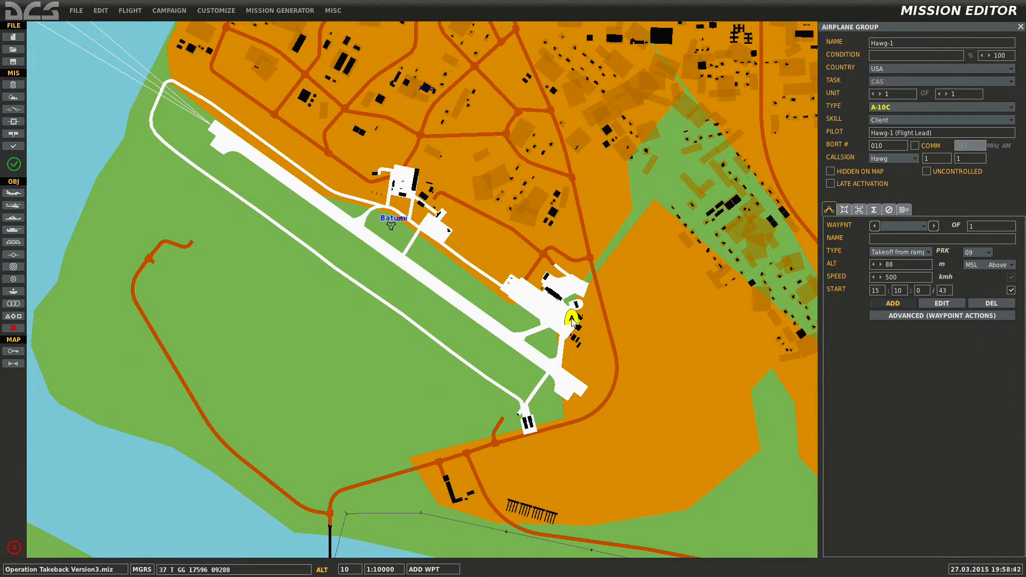
left_click(982, 253)
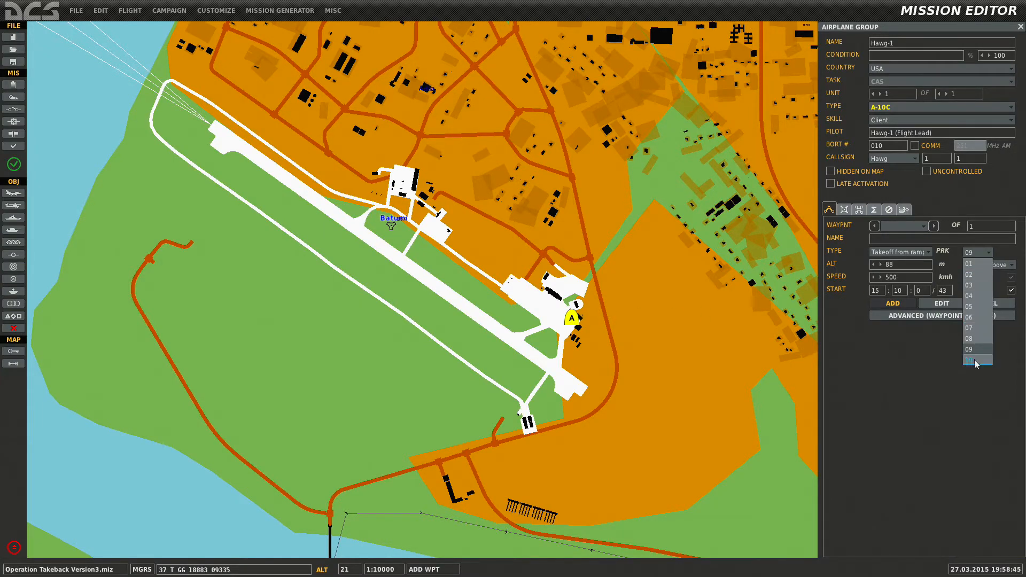
left_click(976, 264)
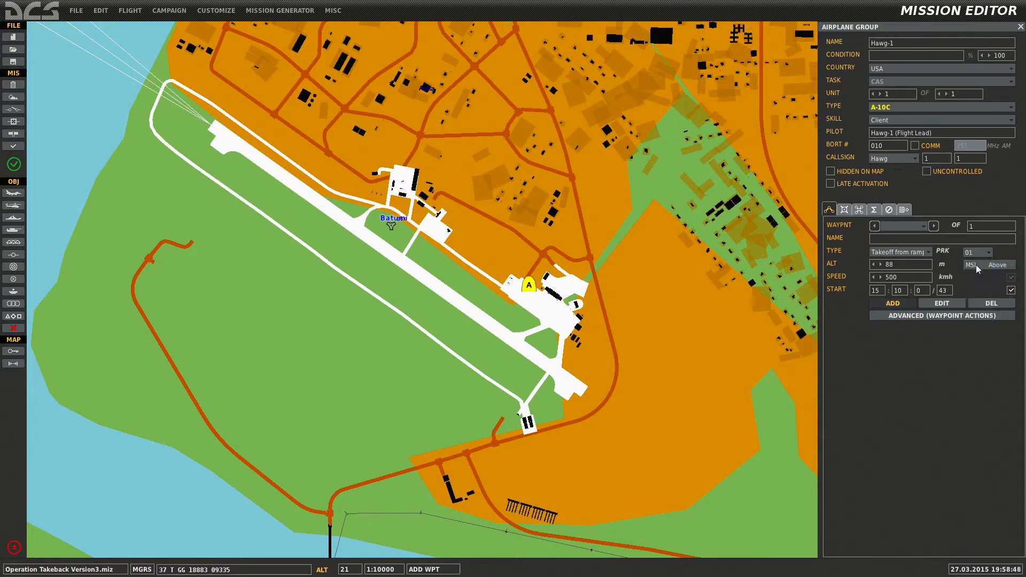
Try parking spots 02, 03 and 04 for the aircraft and return it to spot 01.
left_click(978, 255)
left_click(977, 274)
left_click(977, 258)
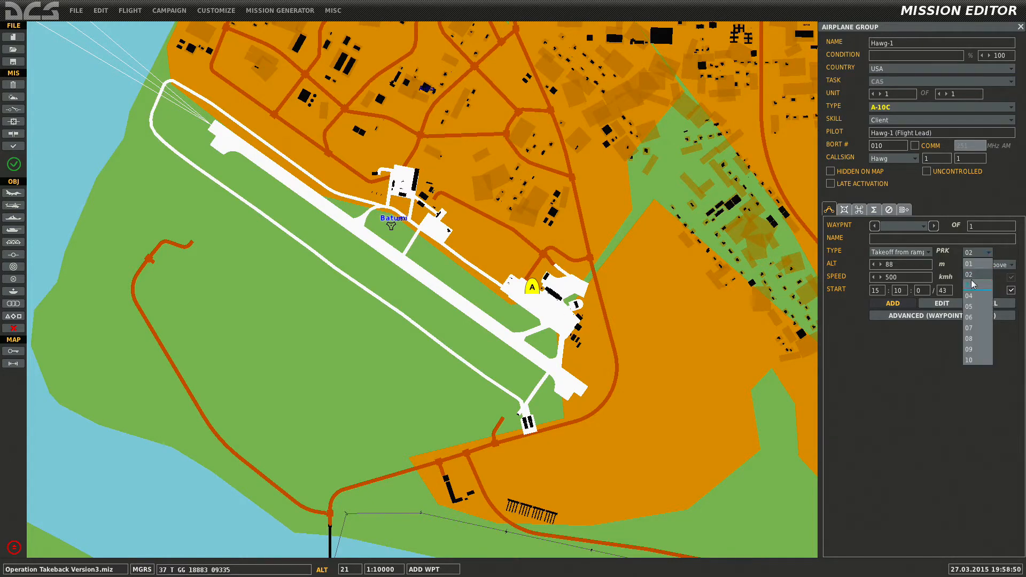
left_click(971, 285)
left_click(978, 255)
left_click(973, 294)
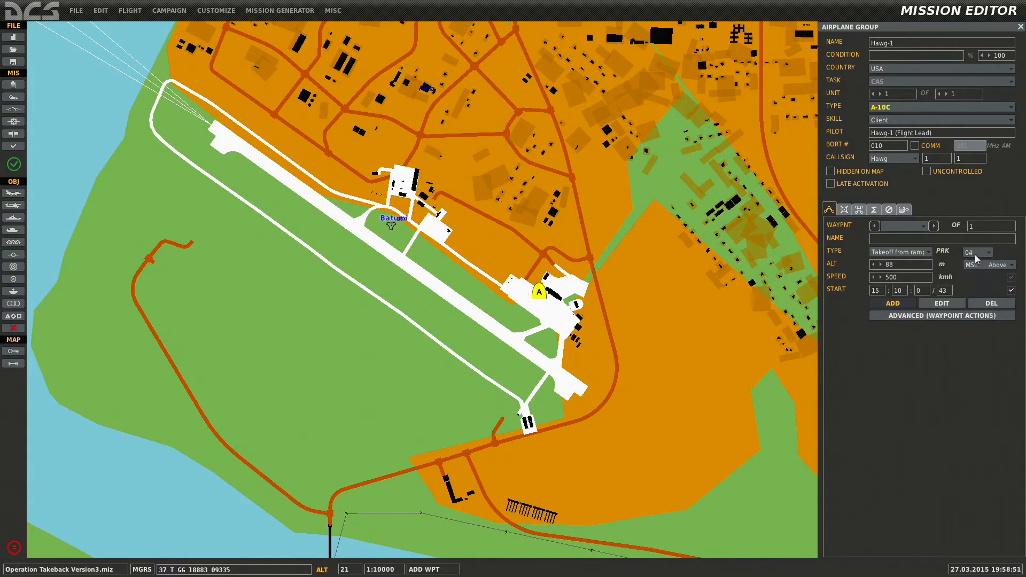
left_click(978, 254)
left_click(971, 264)
Browse the A-10C loadouts and equip the "AGM-65D*2,AGM-65H*2,GBU-12*2,GBU-38*2,AIM-9*2,TGP,ECM,MK151*7" payload.
left_click(844, 210)
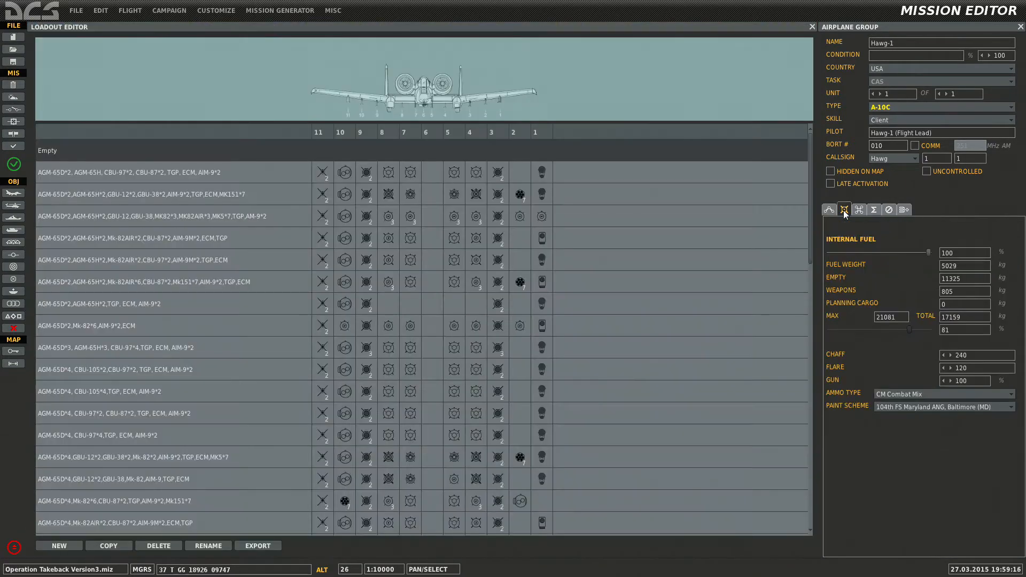
scroll(272, 366, "down", 10)
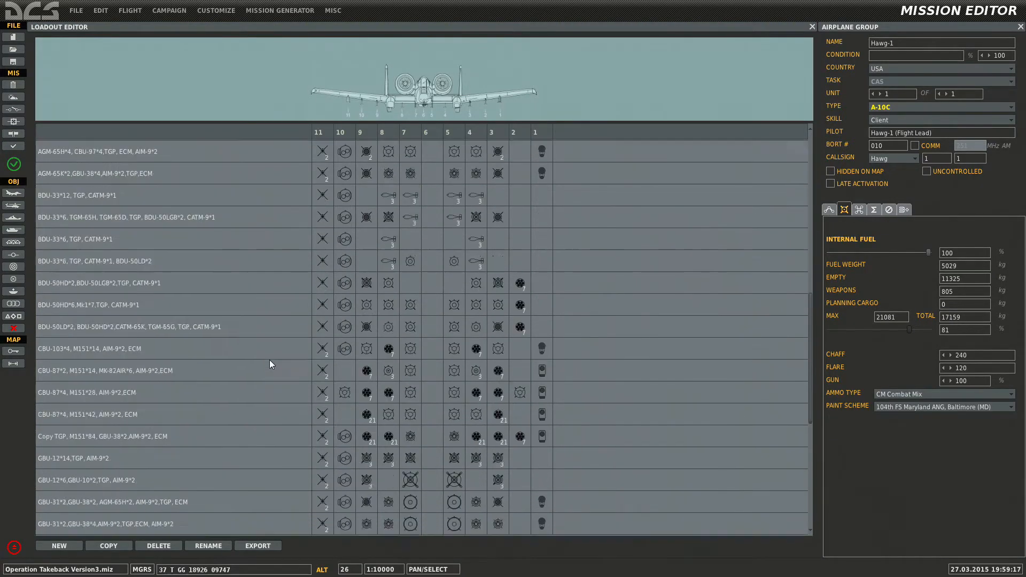
scroll(265, 355, "up", 10)
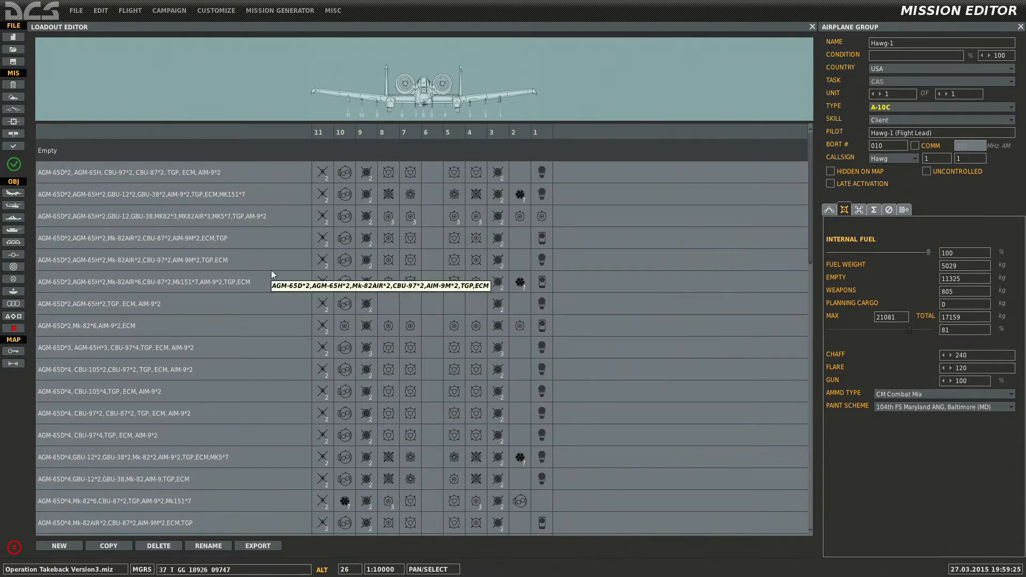
left_click(162, 195)
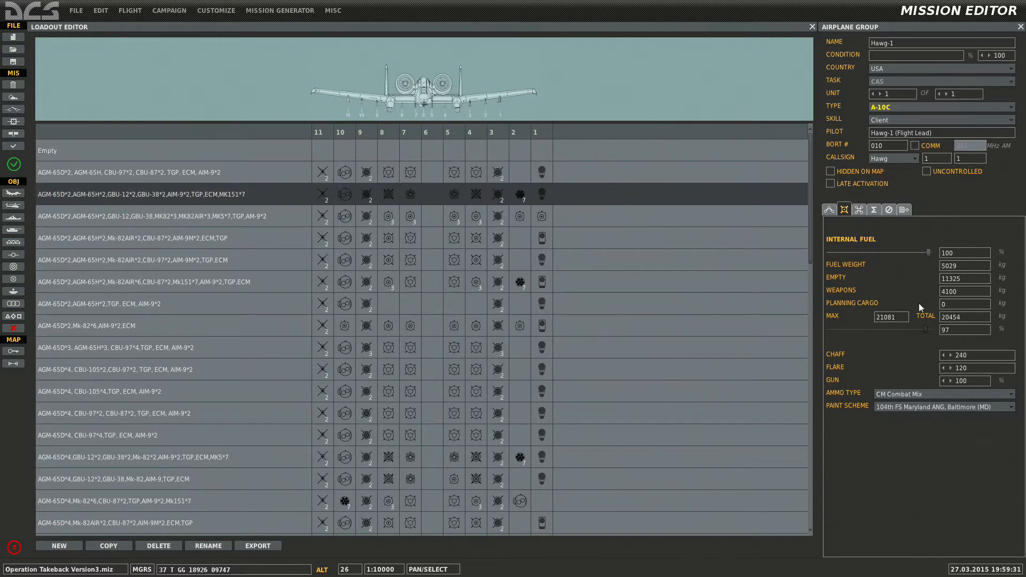
Try the MK82*3,MK82AIR*3 payload, re-equip the "GBU-12*2,GBU-38*2,AIM-9*2,TGP,ECM,MK151*7" one, and set the internal fuel to 85%.
left_click(440, 218)
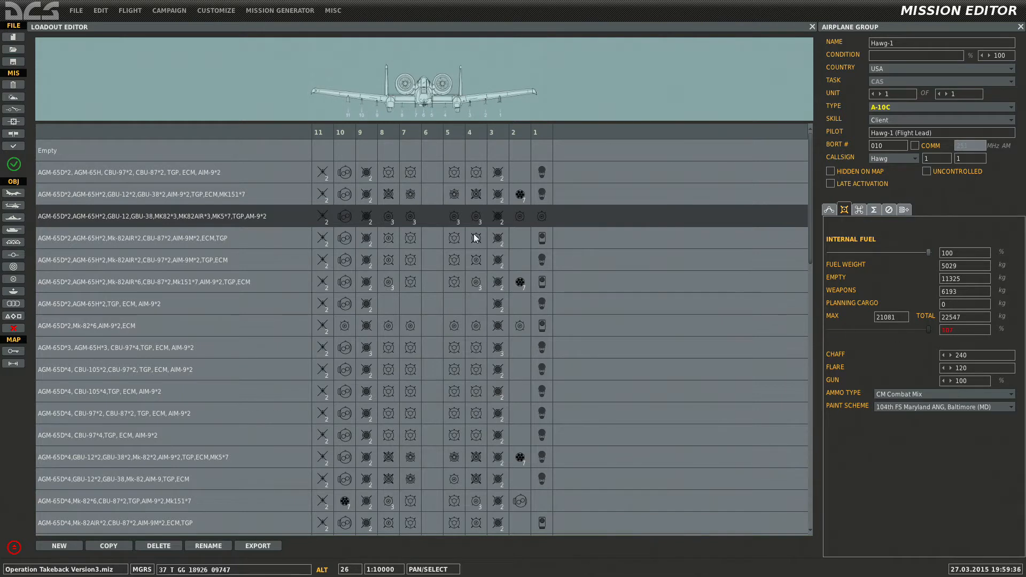
left_click(366, 198)
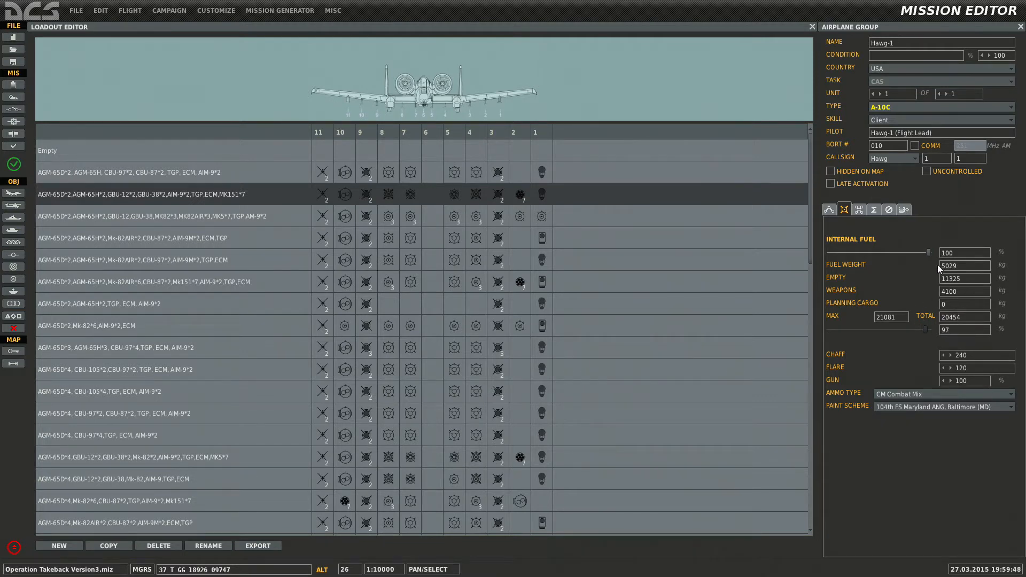
left_click_drag(928, 252, 914, 251)
Keep CM Combat Mix as the ammo type and set the paint scheme to 25th FS Osan AB, Korea (OS).
left_click(944, 394)
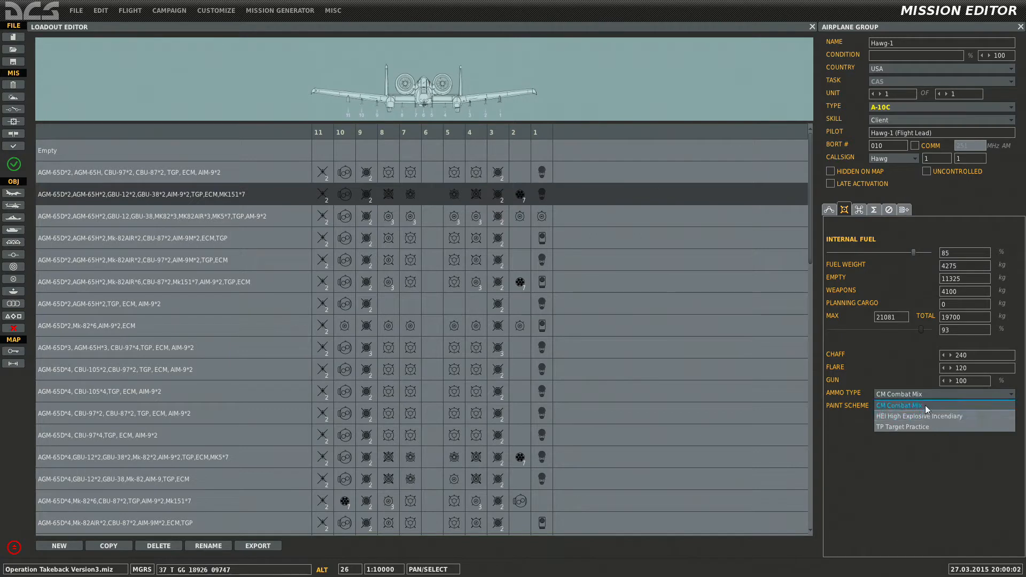
left_click(925, 405)
left_click(925, 406)
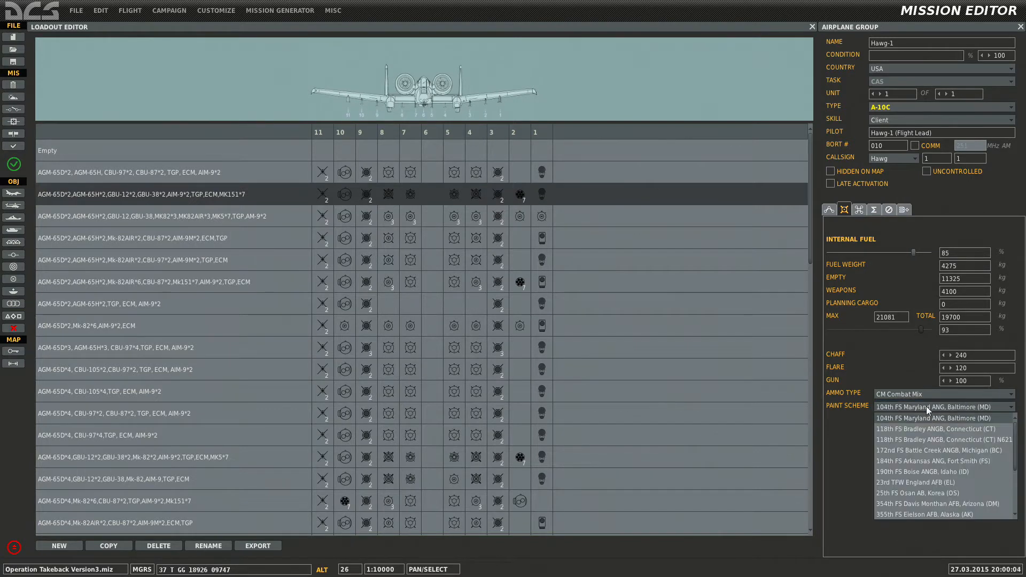
scroll(917, 490, "up", 2)
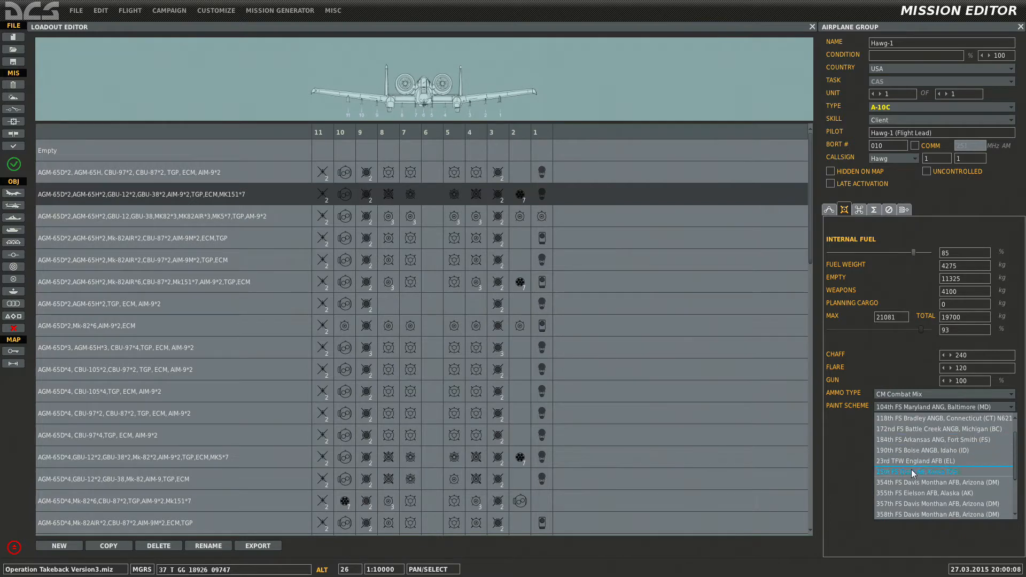
left_click(912, 471)
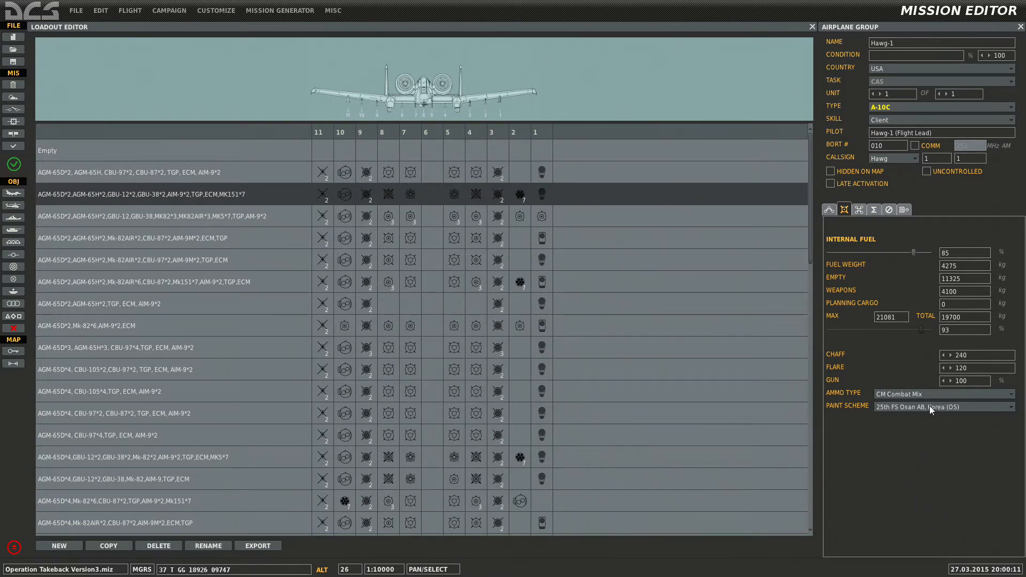
Look through Hawg-1's action list, summary, device failures and waypoint navigation settings, and return to its route settings.
left_click(858, 210)
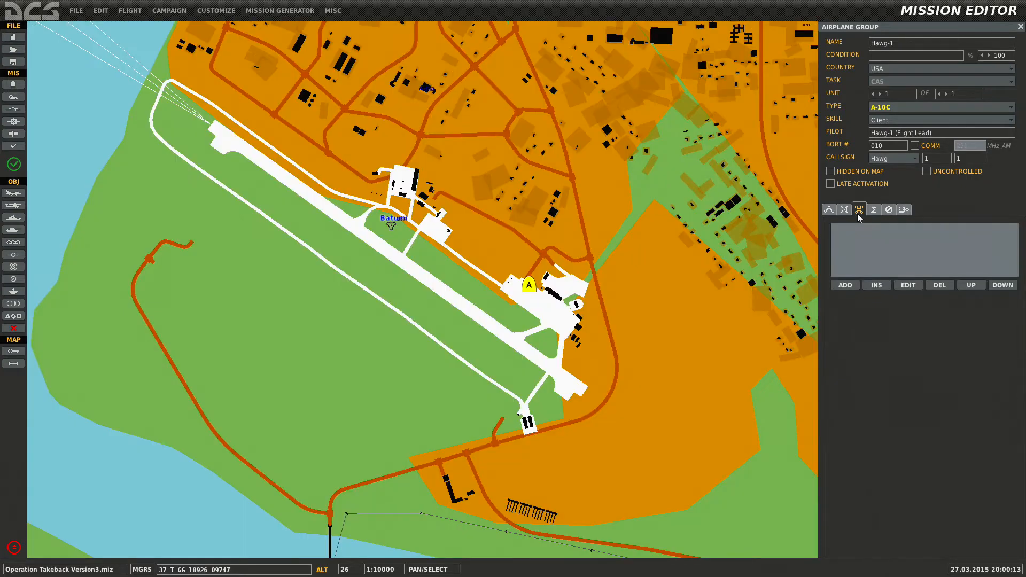
left_click(874, 210)
left_click(888, 210)
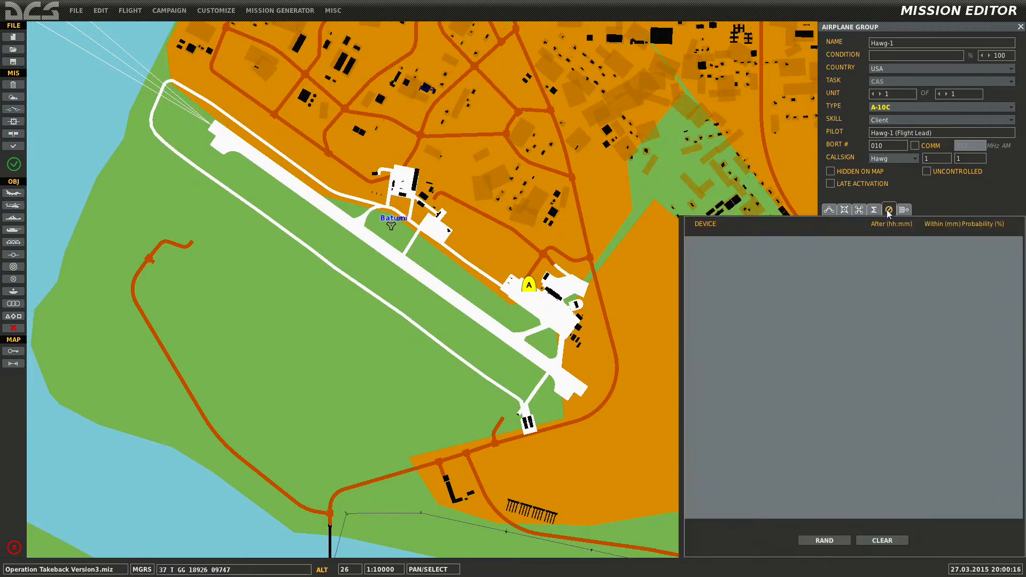
left_click(901, 211)
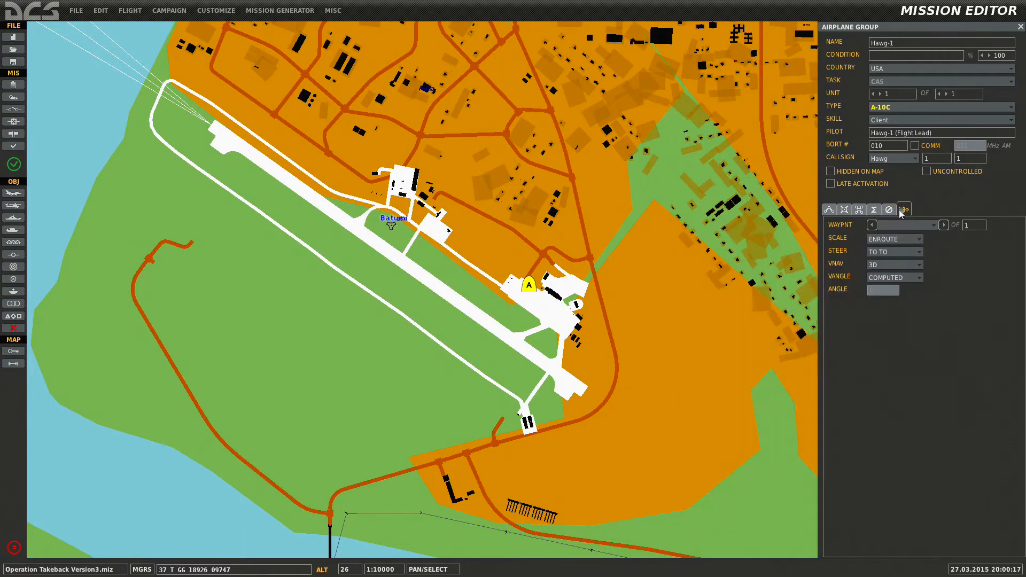
left_click(831, 211)
Try adding a second aircraft to the Hawg-1 group, inspect both units, and reduce the group to one unit.
right_click_drag(694, 284, 611, 288)
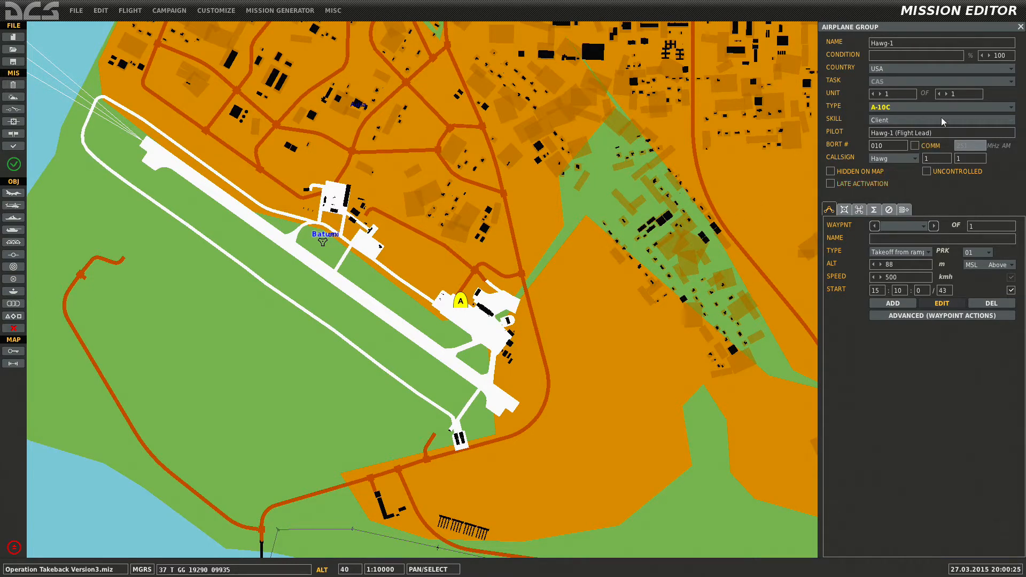
left_click(946, 94)
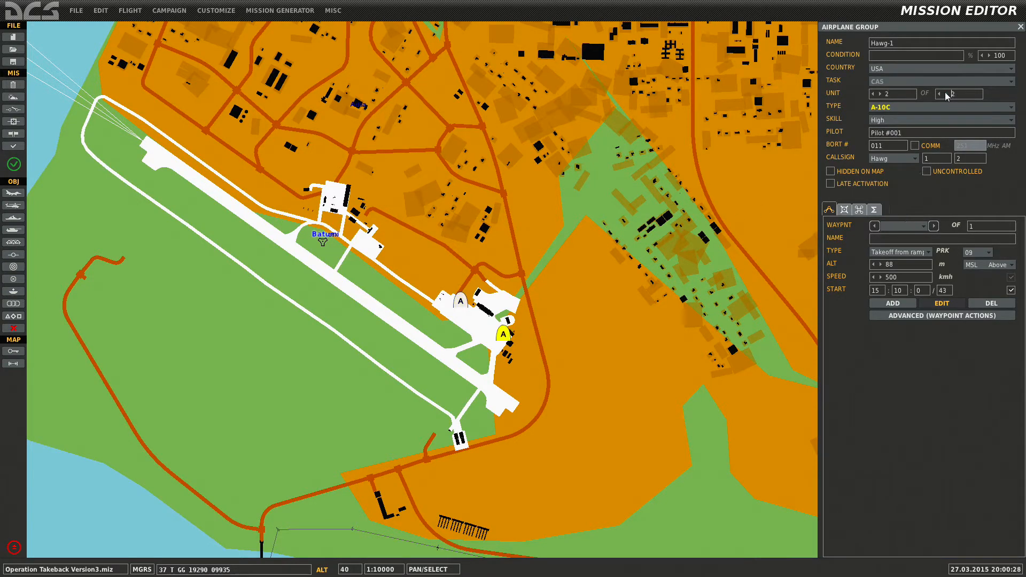
left_click(463, 302)
left_click(502, 337)
left_click(939, 94)
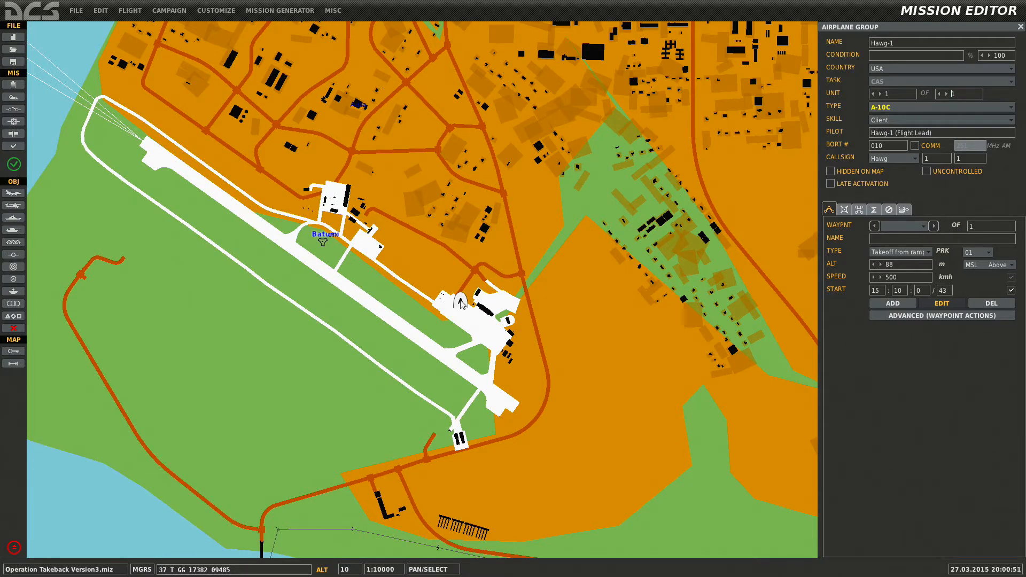
Change the skill of the Hawg-1 aircraft to Player.
left_click(898, 121)
left_click(897, 121)
left_click(896, 120)
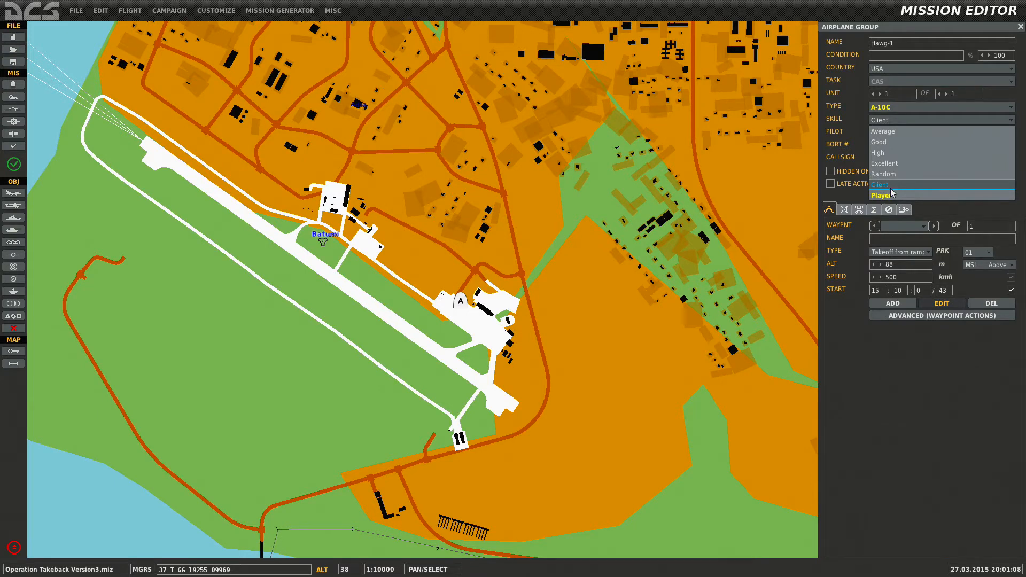
left_click(892, 196)
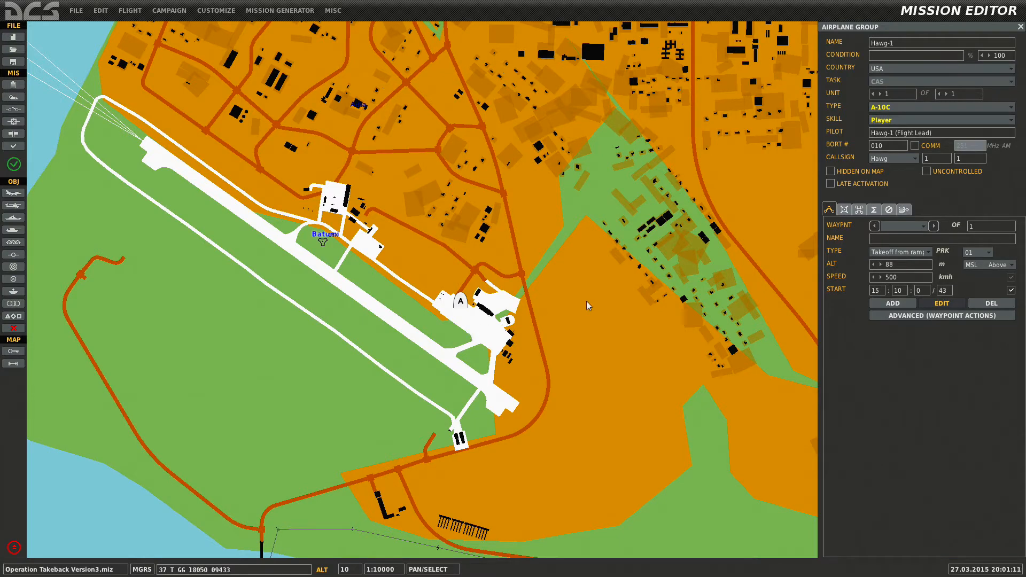
Try duplicating the Hawg-1 group onto the Batumi apron, delete the copy, and reselect Hawg-1.
left_click_drag(611, 310, 549, 299)
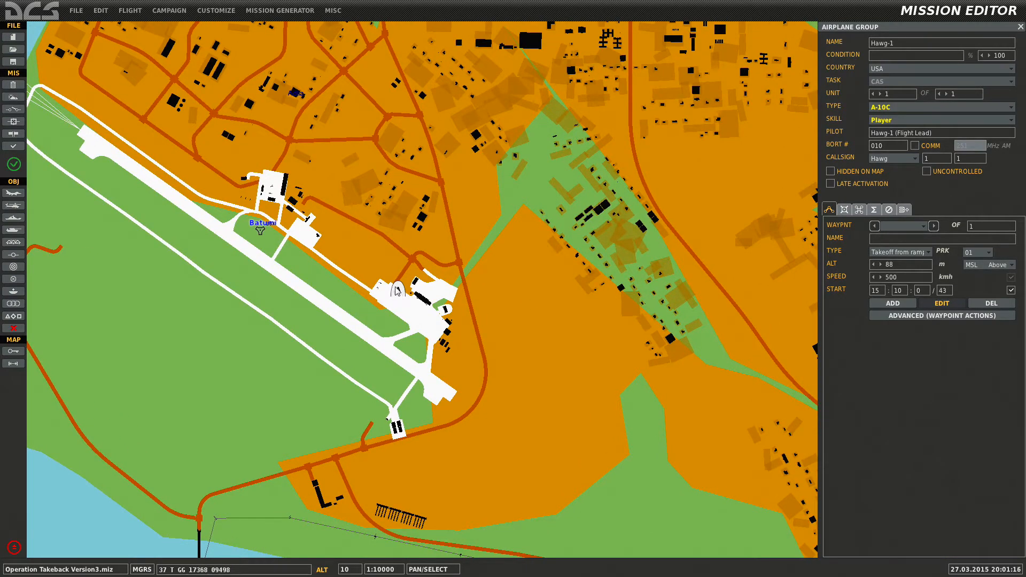
scroll(443, 320, "down", 5)
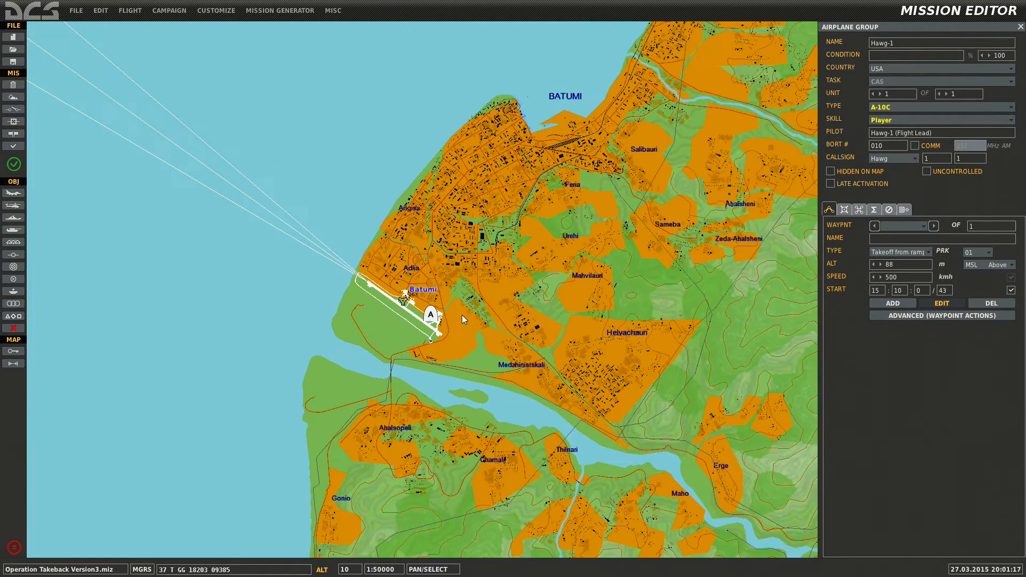
scroll(454, 314, "up", 2)
scroll(420, 314, "up", 3)
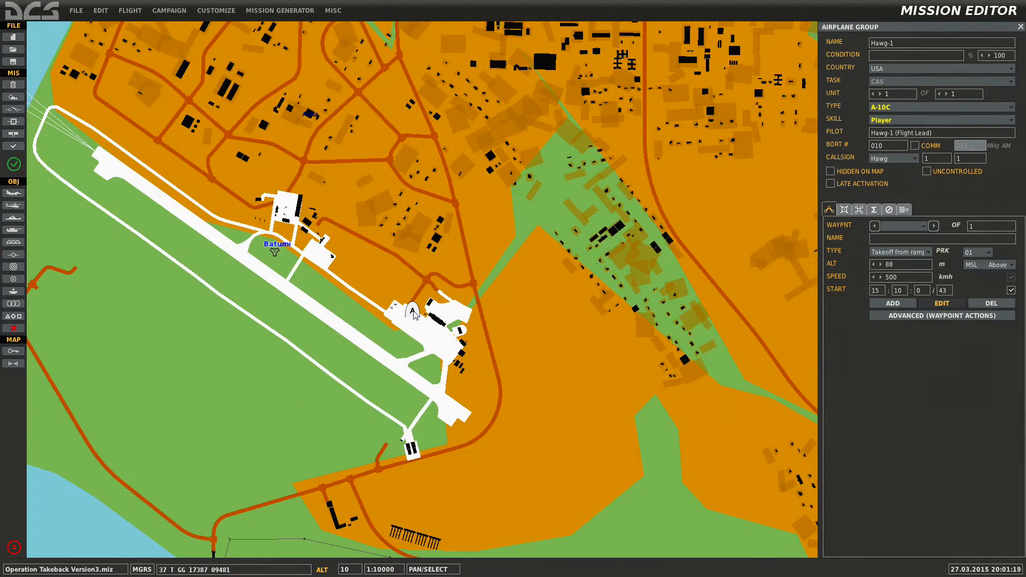
left_click(413, 312)
key("ctrl+v")
left_click(455, 345)
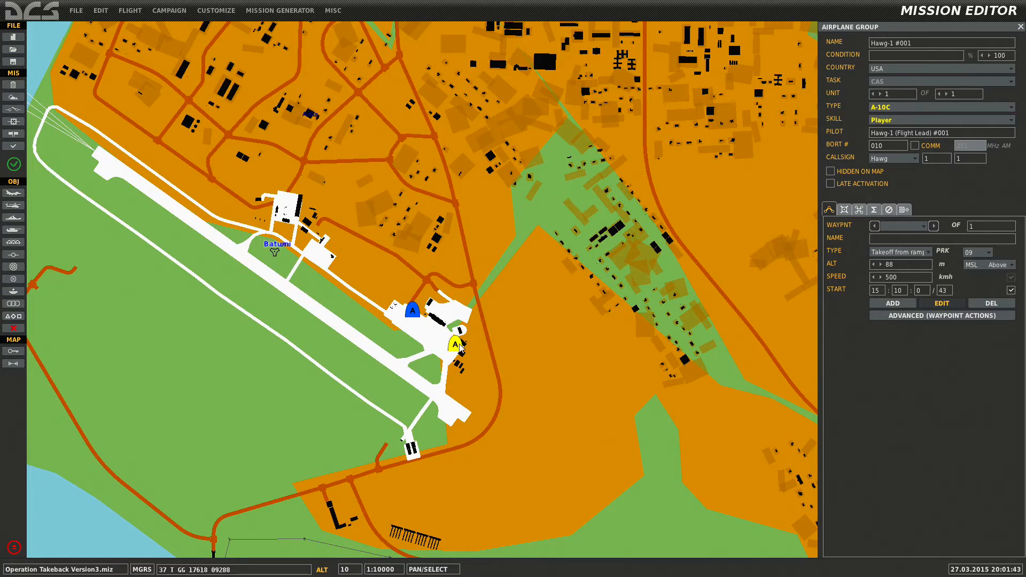
key("Delete")
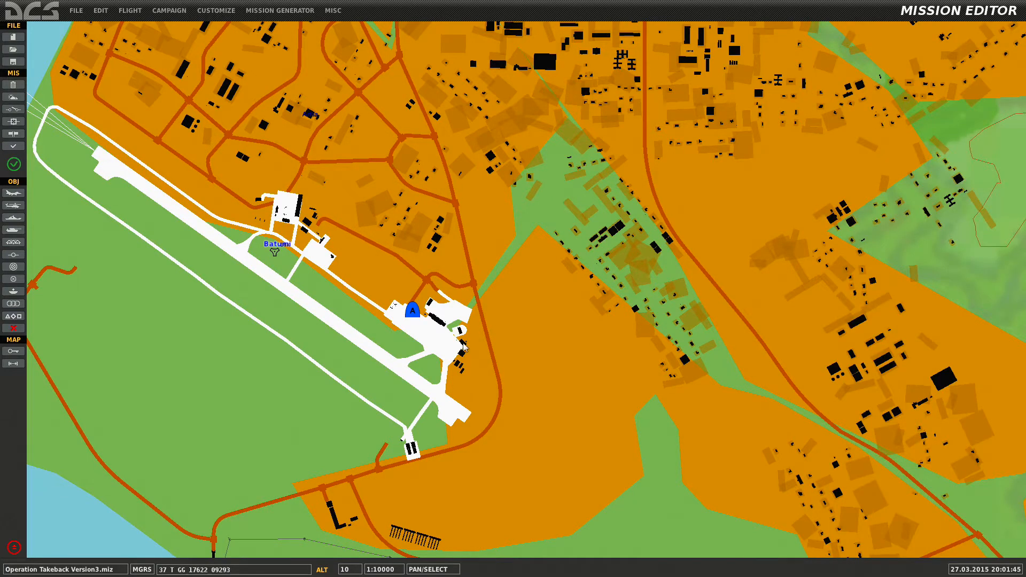
left_click(412, 311)
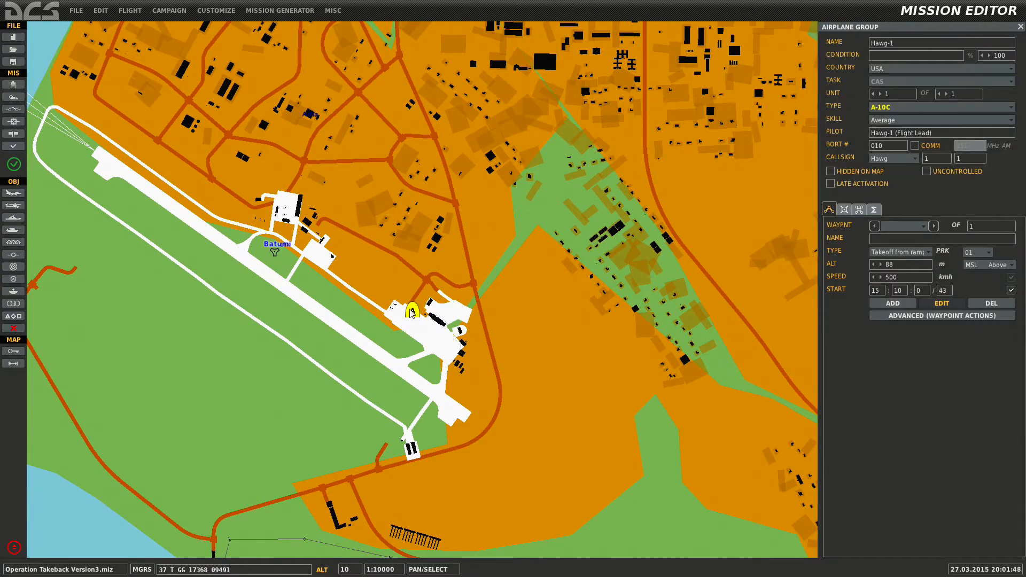
Create a Client-skill A-10C group named Hawg-2 with Hawg-2 as the pilot name, placed on the Batumi apron.
left_click(13, 193)
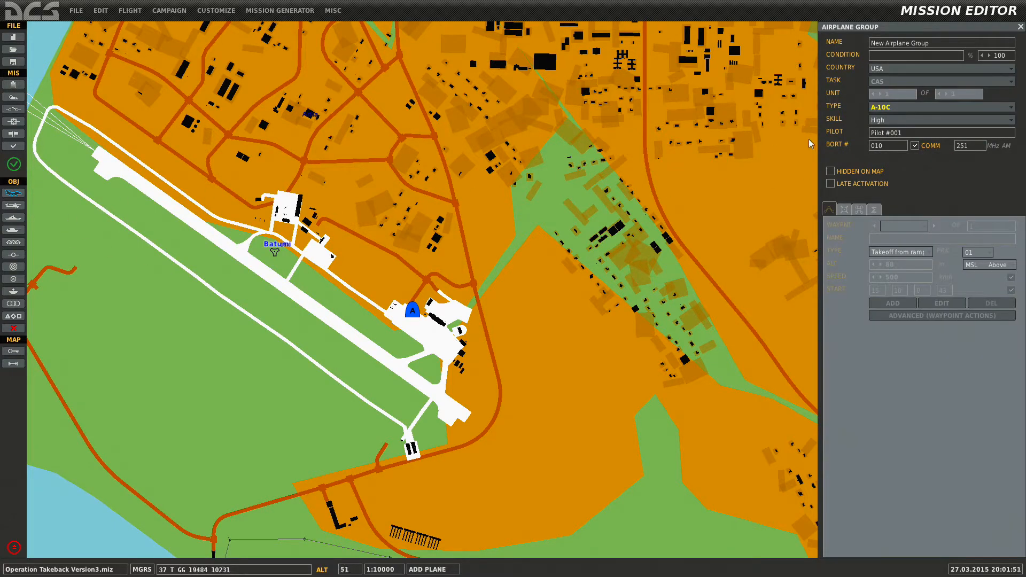
left_click(903, 121)
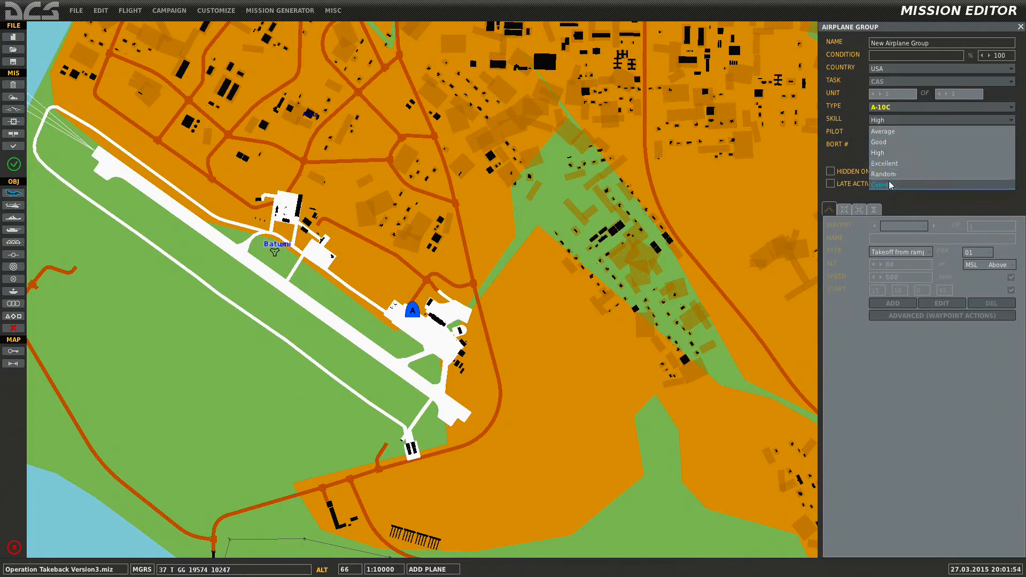
left_click(898, 150)
left_click(933, 46)
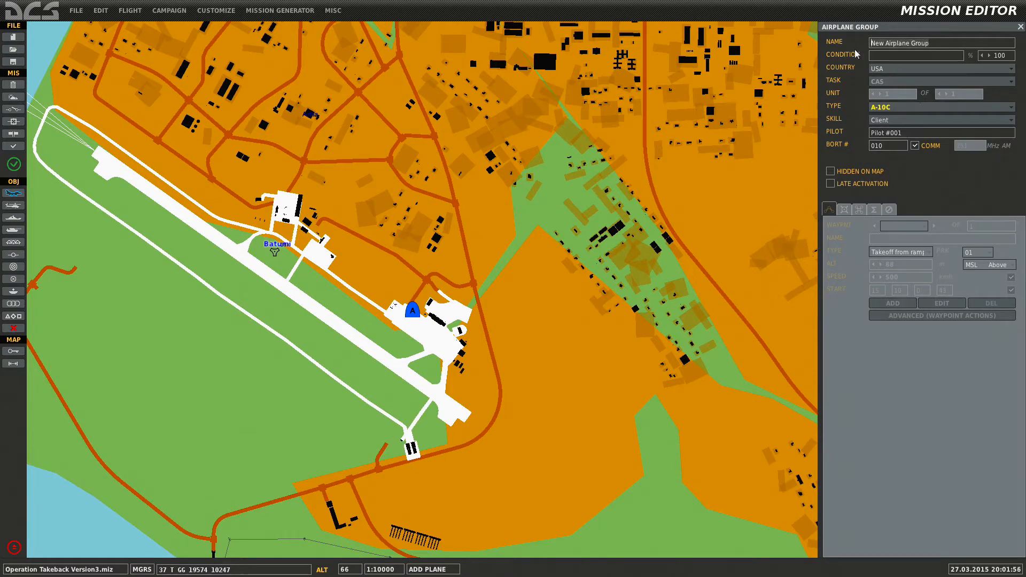
type("Hawg-2")
left_click(886, 133)
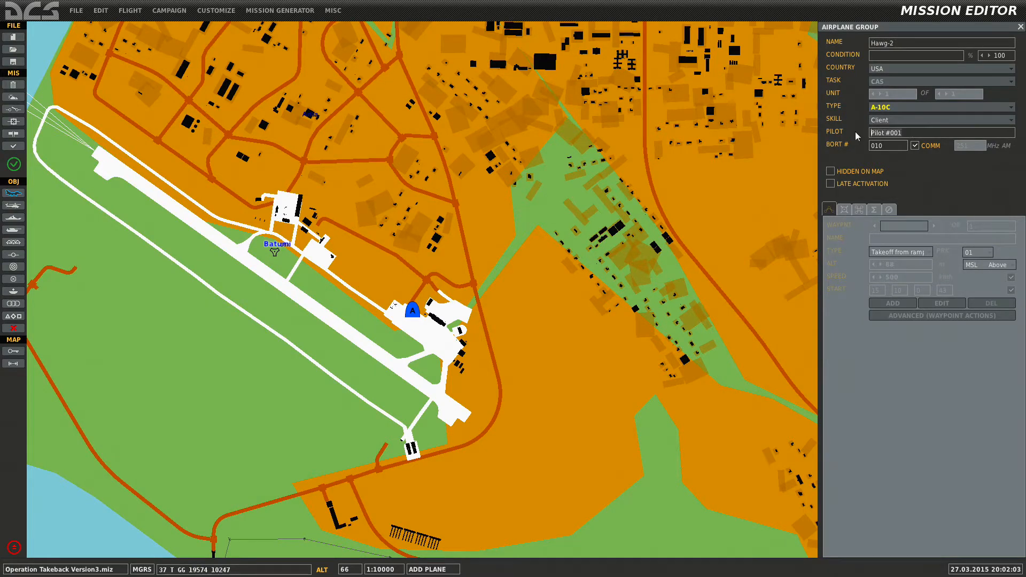
key("ctrl+a")
type("Hawg-2")
left_click(450, 339)
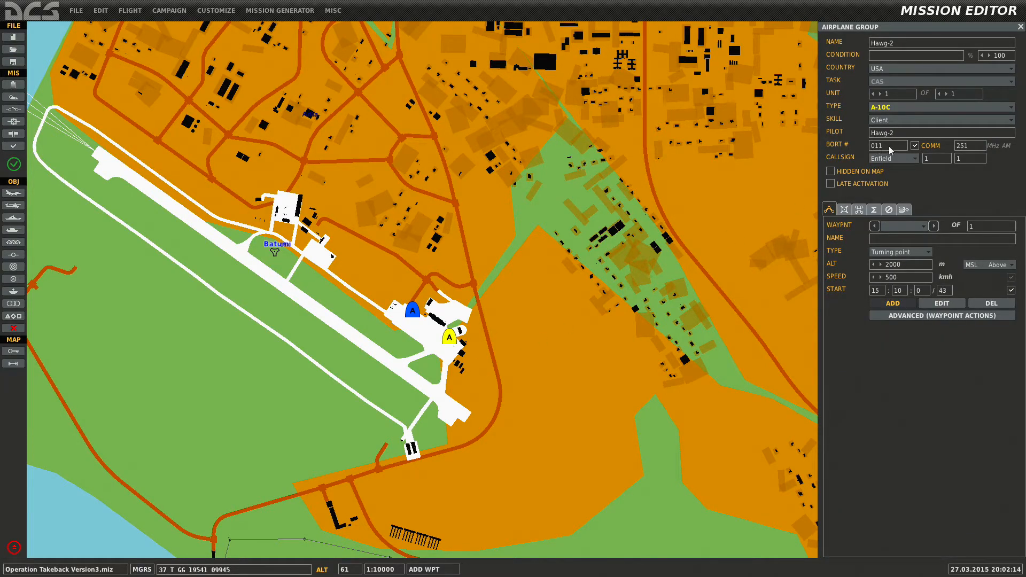
Disable Hawg-2's COMM frequency and keep its skill at Client.
left_click(915, 146)
left_click(903, 121)
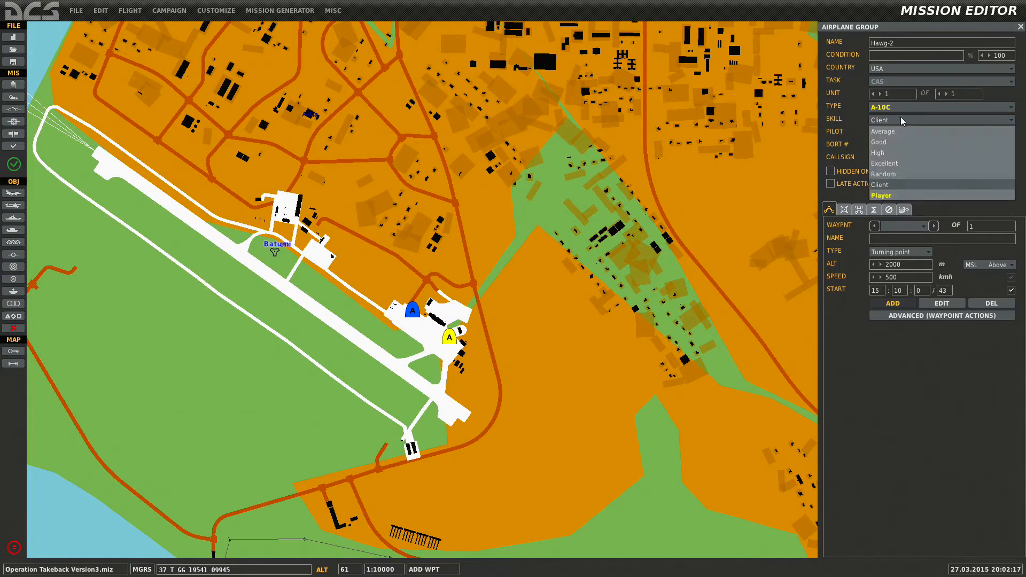
left_click(880, 184)
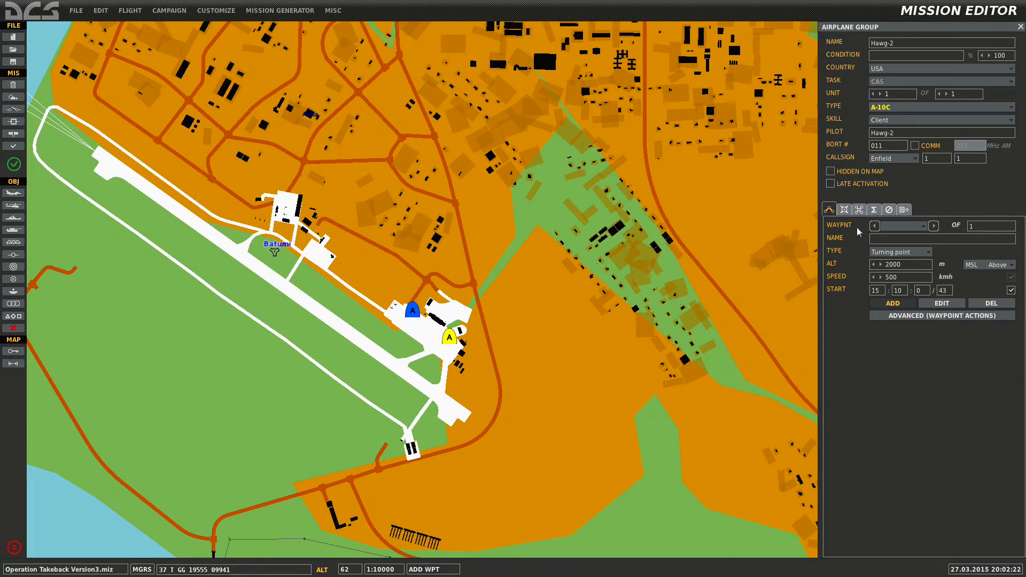
Make Hawg-2's first waypoint a takeoff from ramp at parking spot 02.
left_click(901, 251)
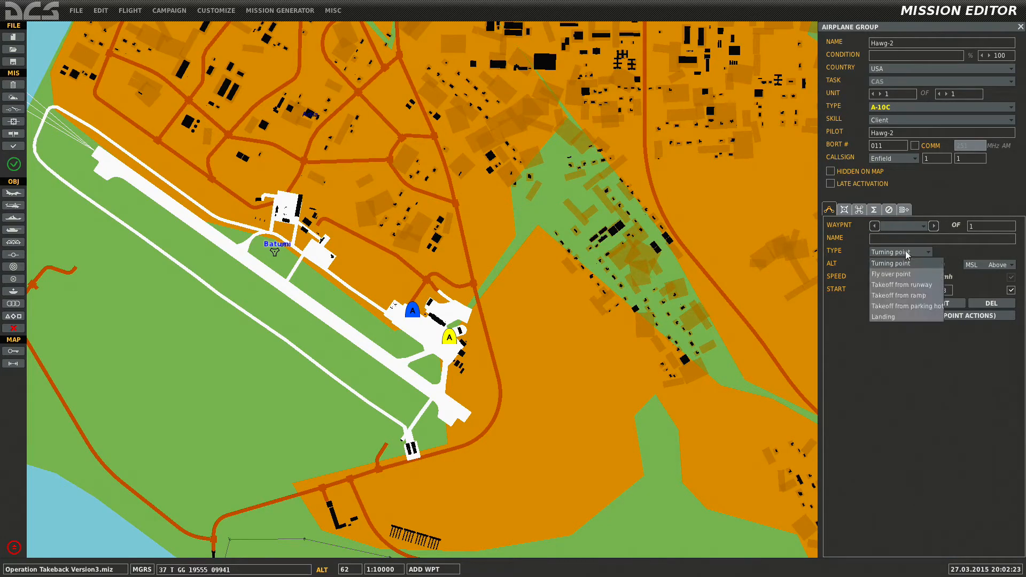
left_click(900, 297)
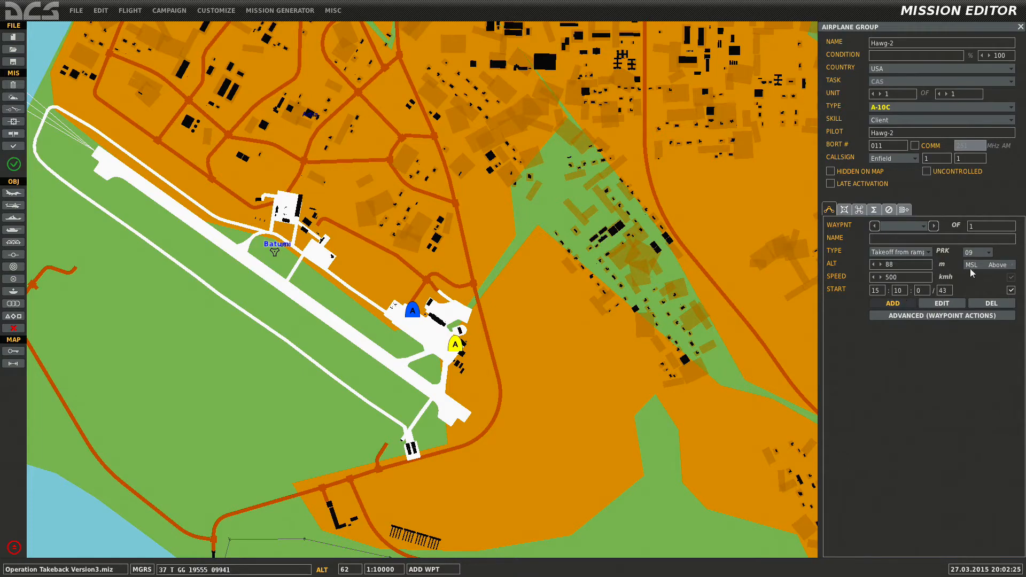
left_click(986, 254)
left_click(972, 264)
Equip Hawg-2 with the "AGM-65D*2,AGM-65H*2,GBU-12*2,GBU-38*2,AIM-9*2,TGP,ECM,MK151*7" payload, 85% fuel and the 25th FS Osan AB, Korea (OS) paint scheme.
left_click(844, 209)
left_click(208, 195)
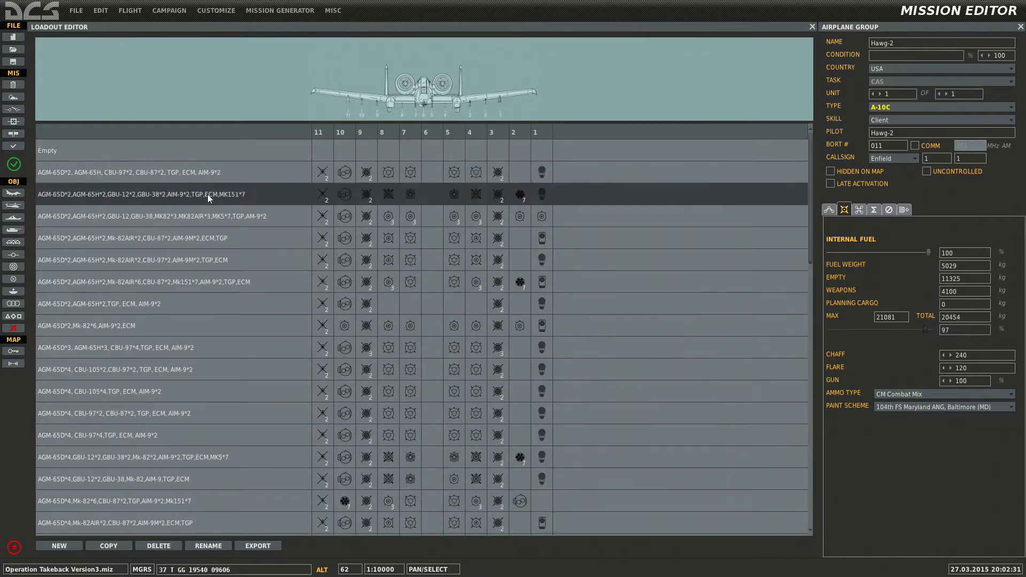
left_click_drag(929, 256, 916, 253)
left_click(898, 403)
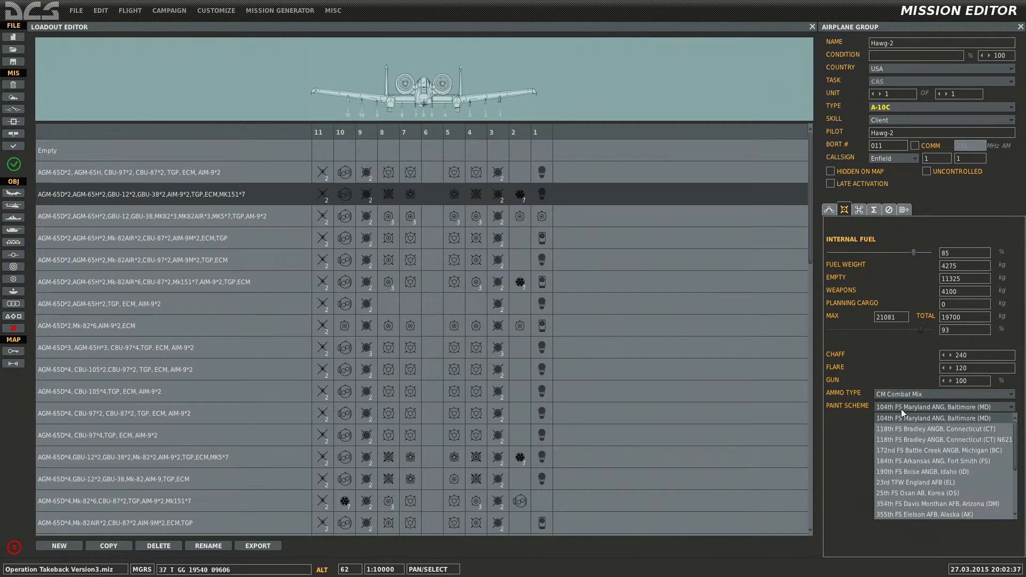
left_click(898, 428)
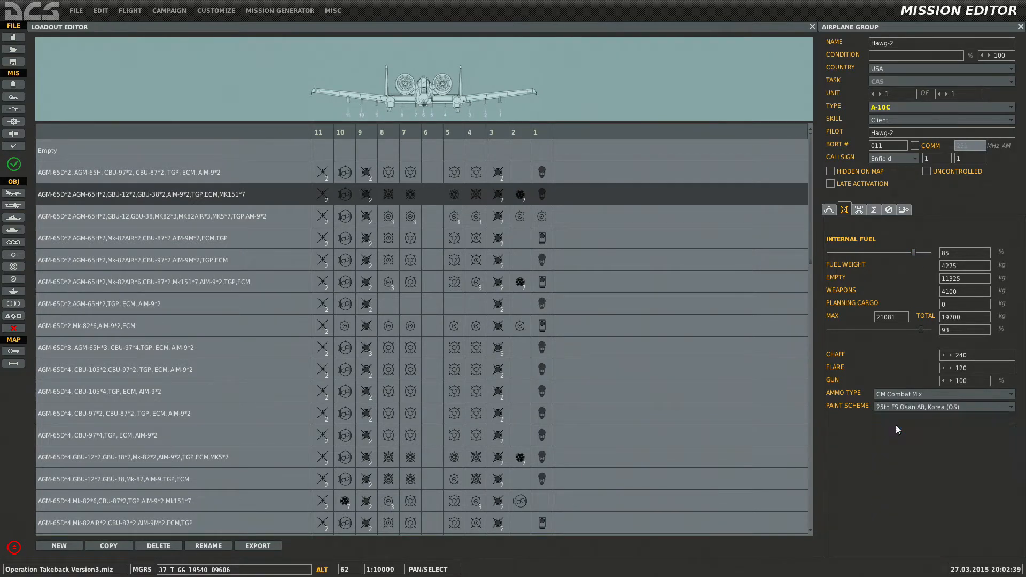
Return to Hawg-2's route settings and set its callsign to Hawg.
left_click(835, 210)
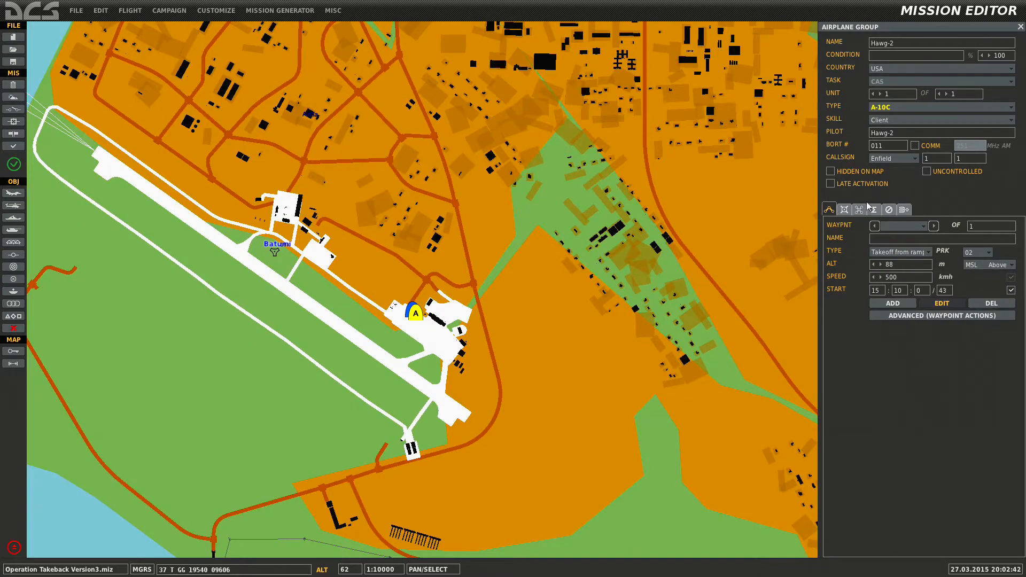
left_click(903, 160)
left_click(879, 255)
Inspect the Hawg-1 and Hawg-2 aircraft parked on Batumi's ramp, comparing the group settings of each in turn.
scroll(411, 313, "up", 5)
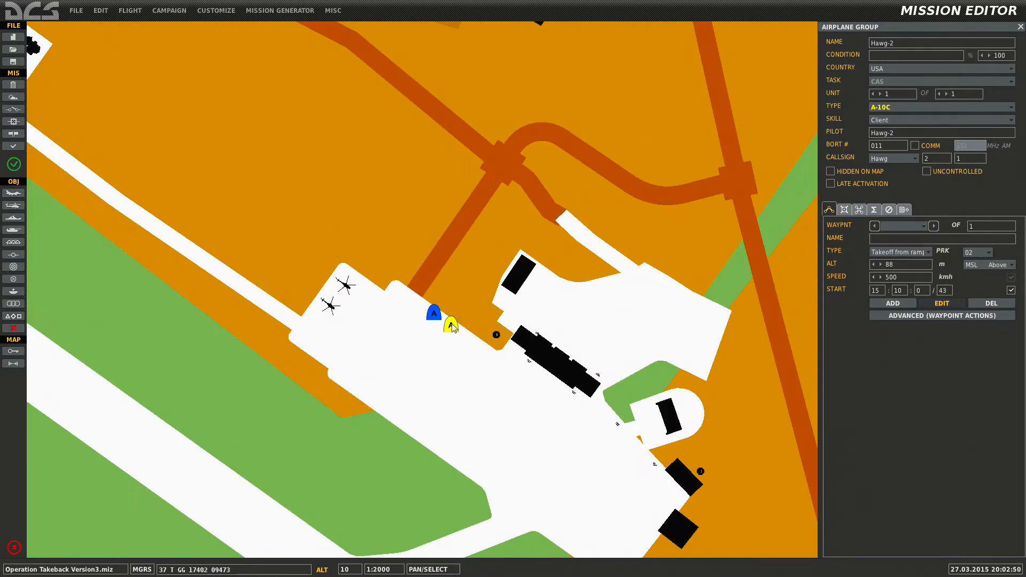
left_click(417, 303)
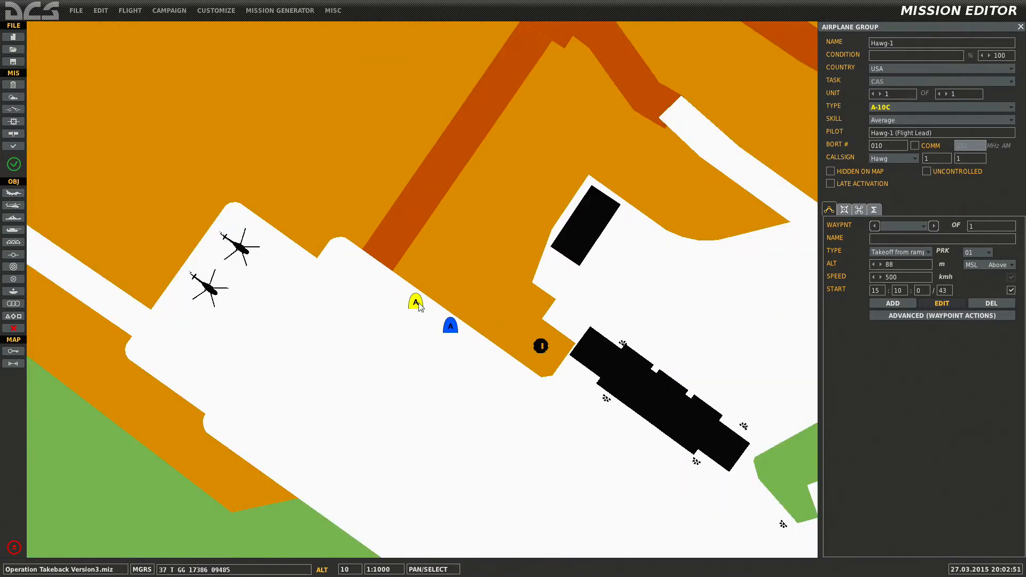
left_click(450, 326)
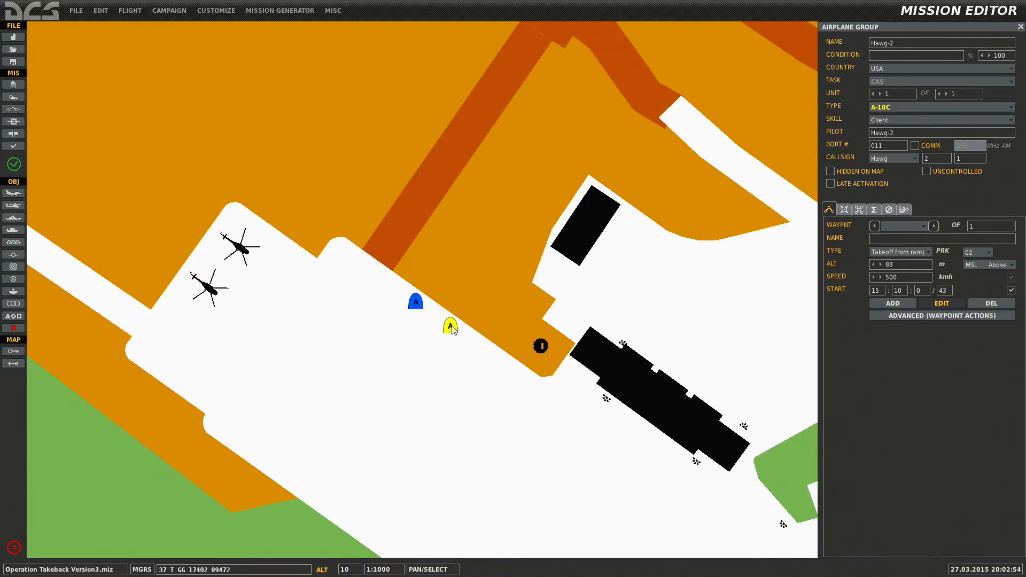
left_click(418, 302)
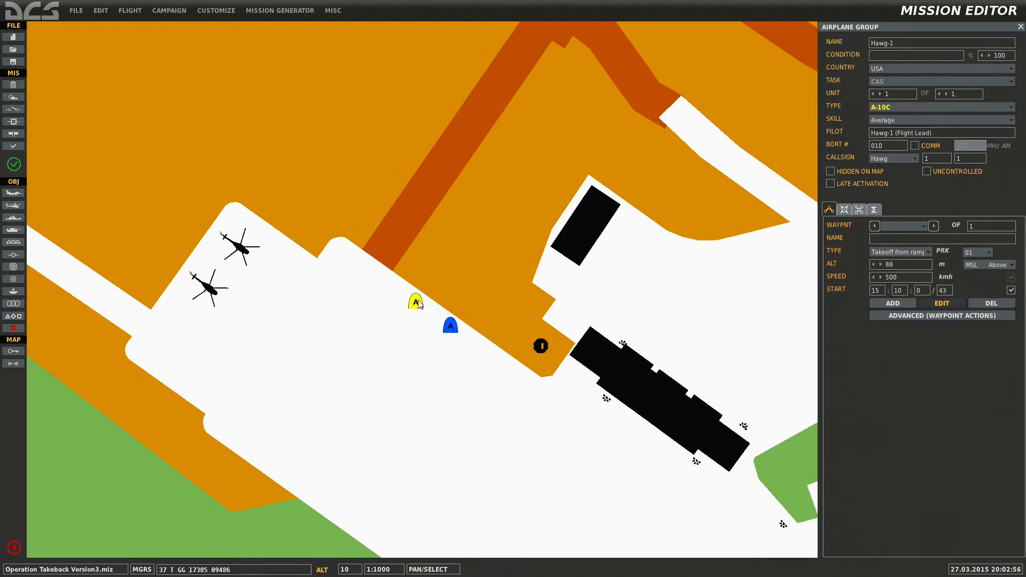
scroll(419, 303, "down", 5)
scroll(419, 303, "down", 3)
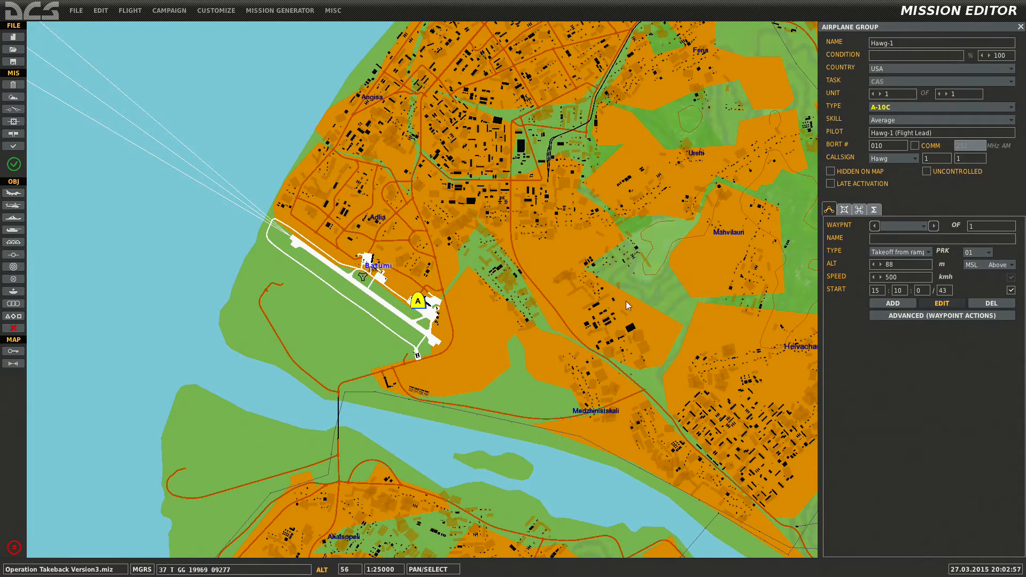
left_click_drag(626, 300, 479, 285)
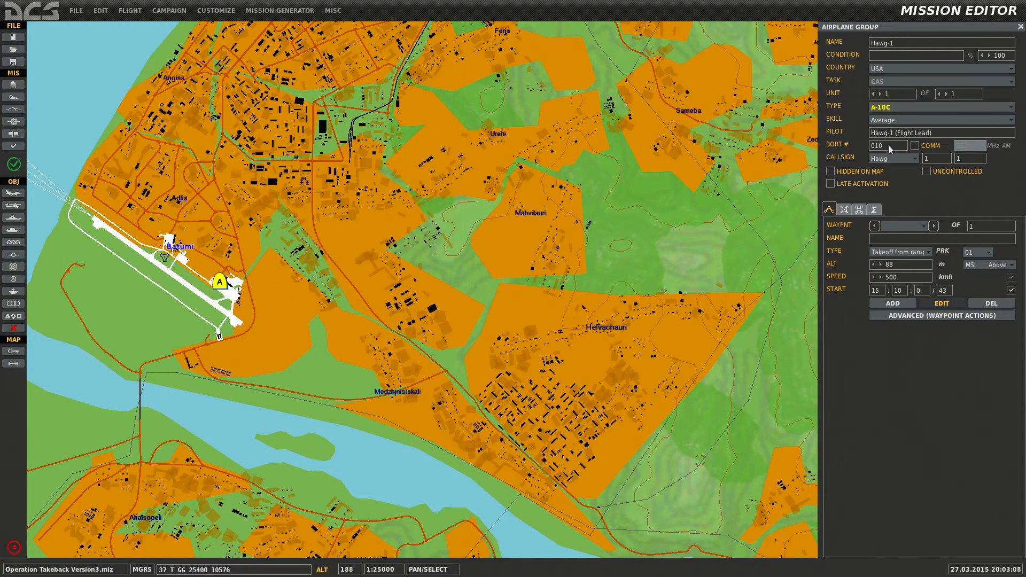
scroll(225, 289, "up", 3)
scroll(237, 295, "up", 3)
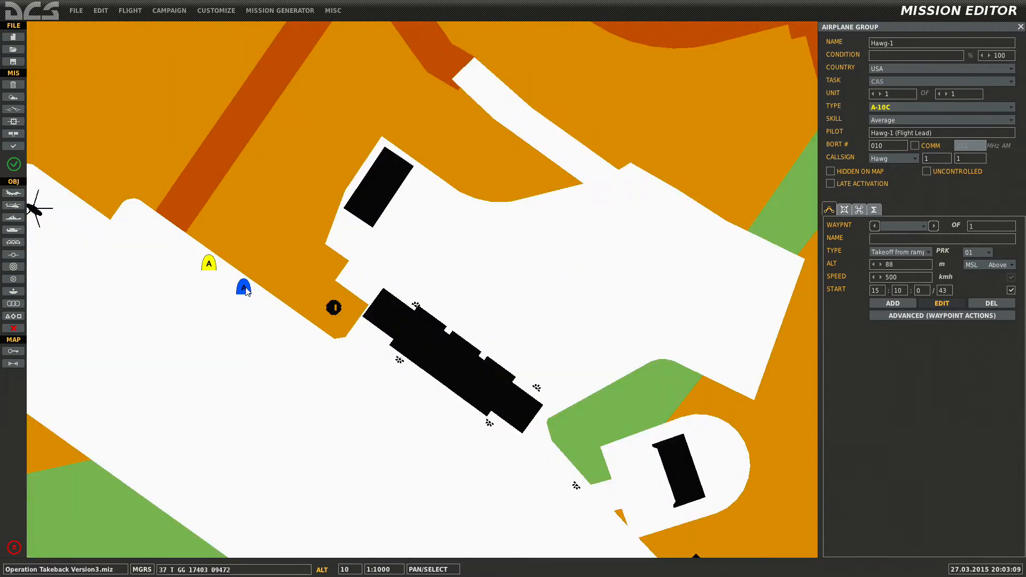
left_click(210, 265)
left_click(243, 288)
scroll(243, 289, "down", 3)
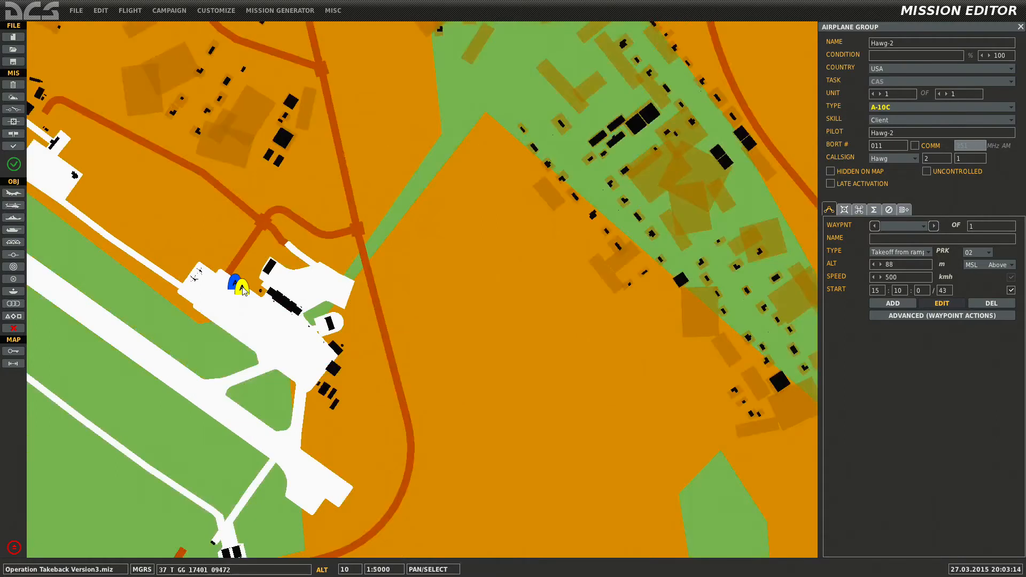
left_click(243, 289)
Open the list of mission groups and filter it to the Blue coalition.
left_click(14, 316)
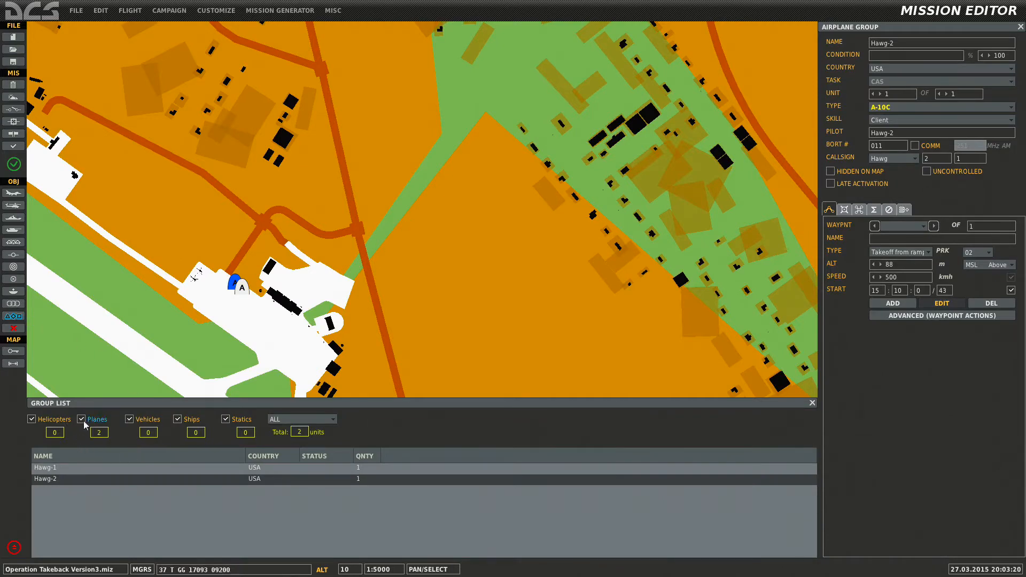
left_click(295, 421)
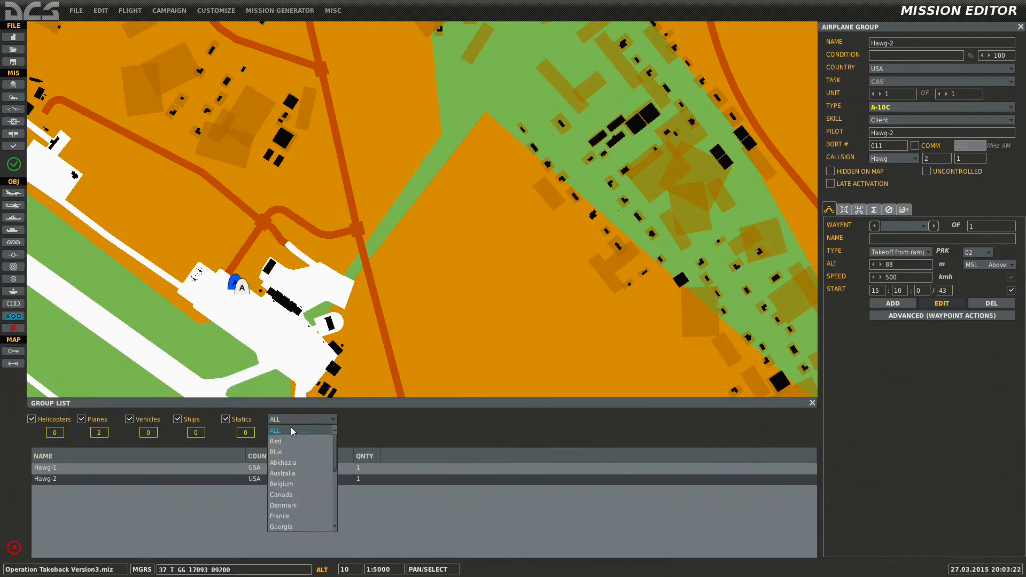
left_click(276, 452)
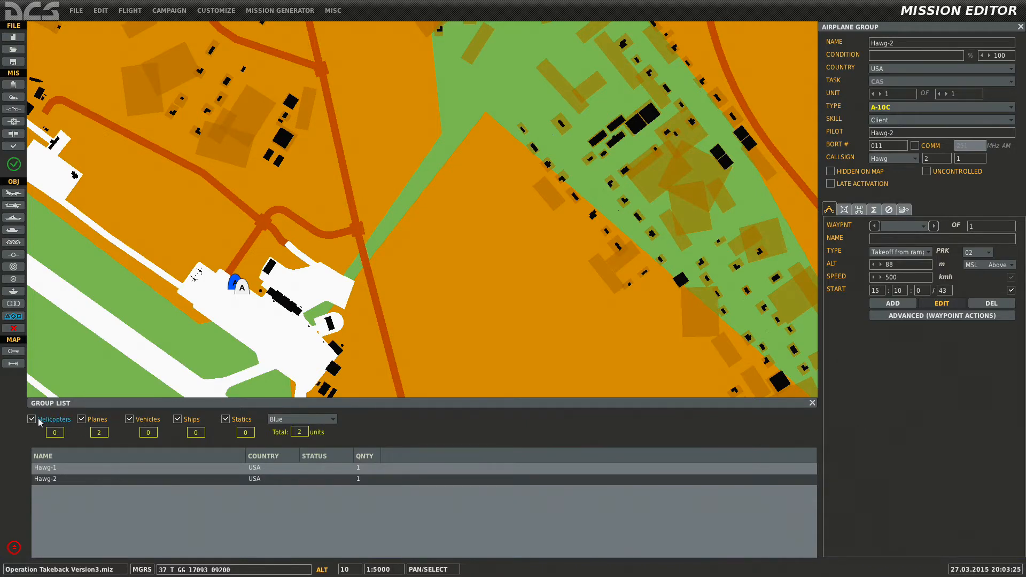
Locate Hawg-1 and Hawg-2 on the map from the group list.
left_click(77, 468)
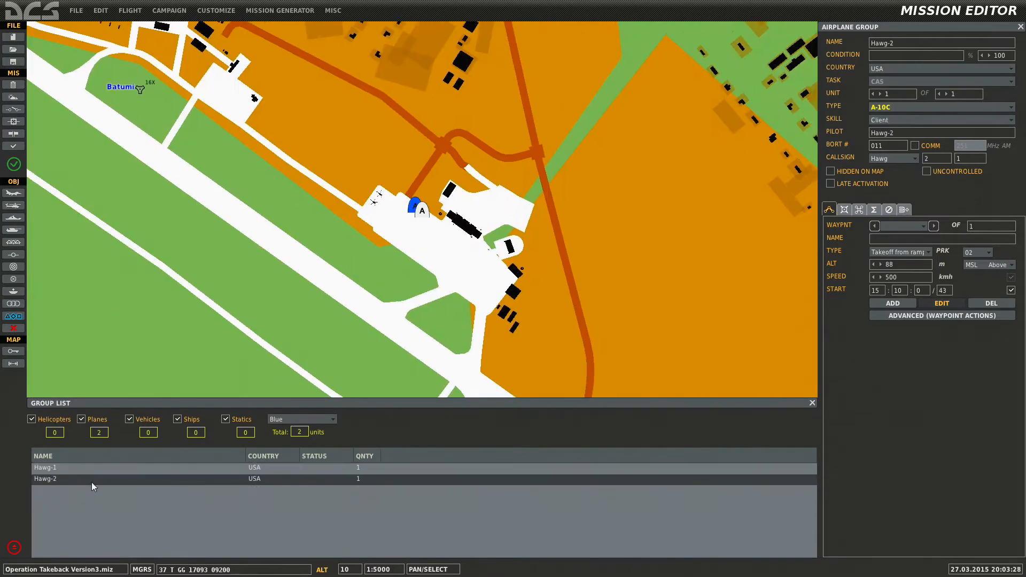
left_click(93, 478)
left_click(91, 467)
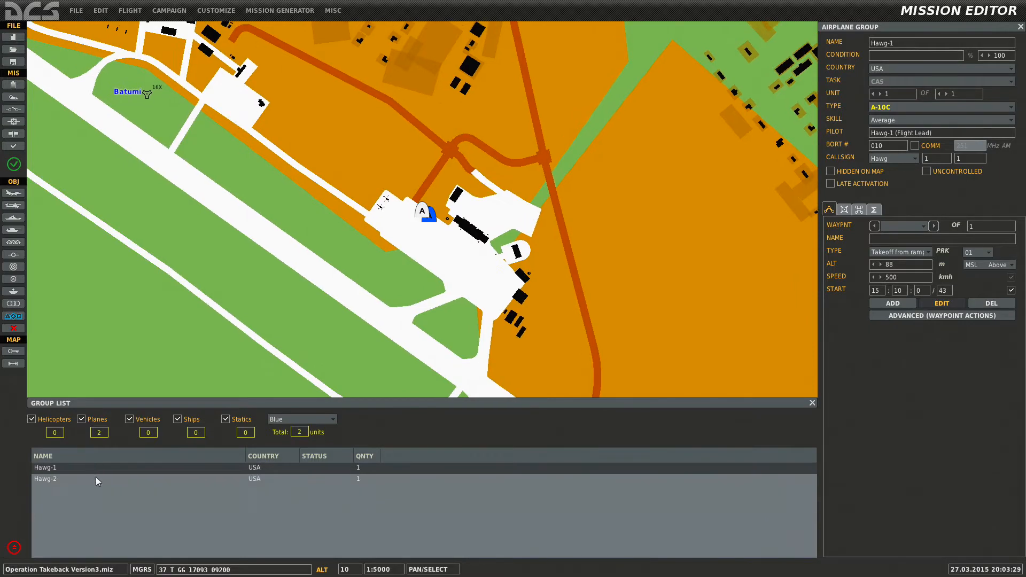
left_click(95, 478)
Hide and show the planes in the group list again, and close the list.
left_click(81, 419)
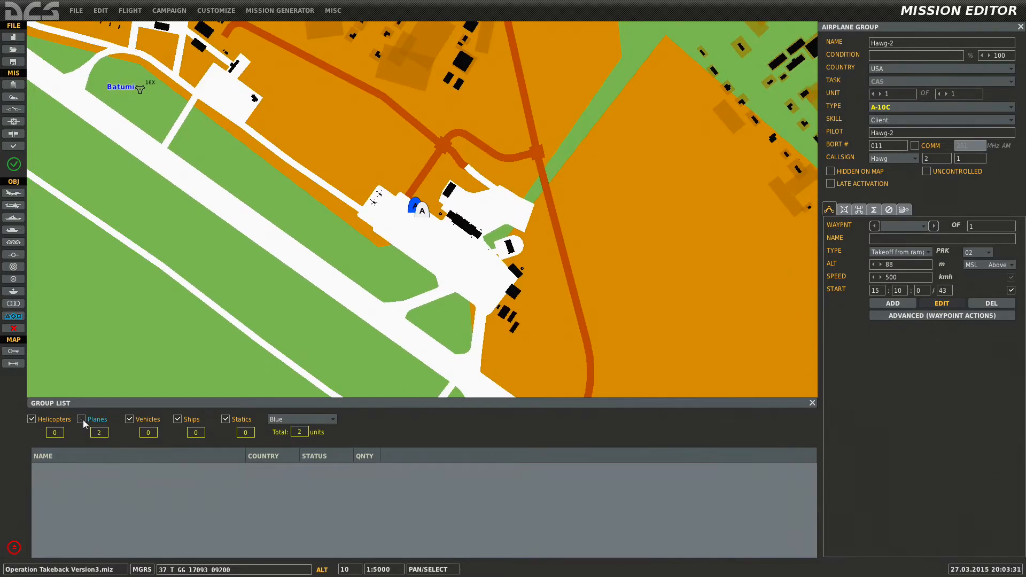
left_click(82, 419)
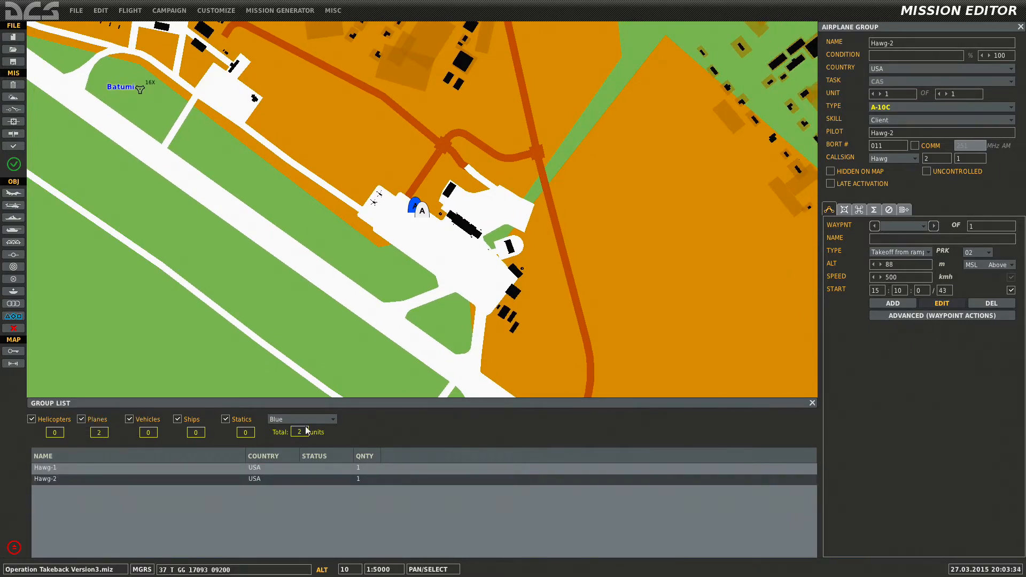
left_click(811, 403)
Select Hawg-1 on Batumi's ramp and set its skill to Player.
scroll(486, 412, "down", 5)
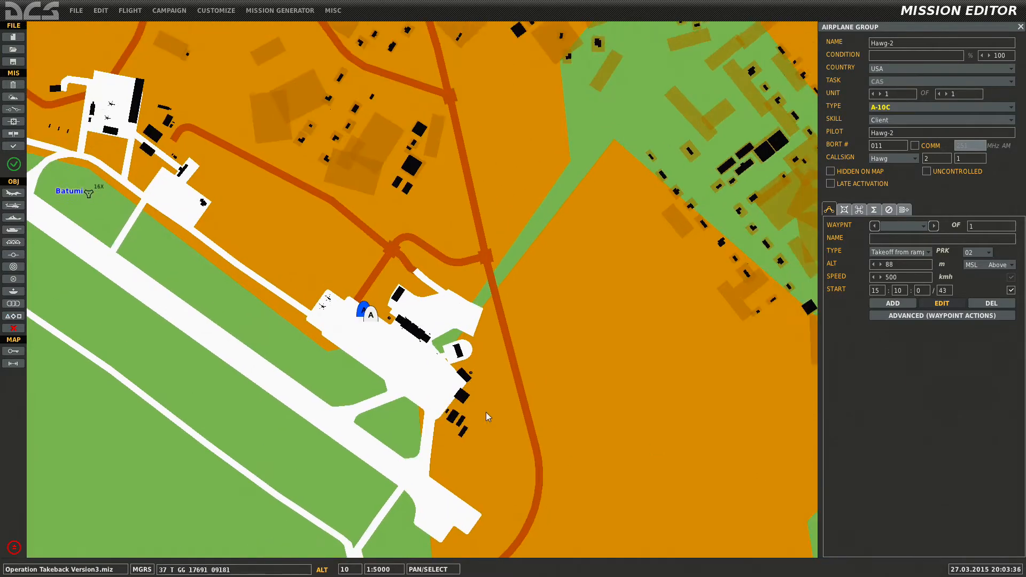
scroll(438, 365, "up", 10)
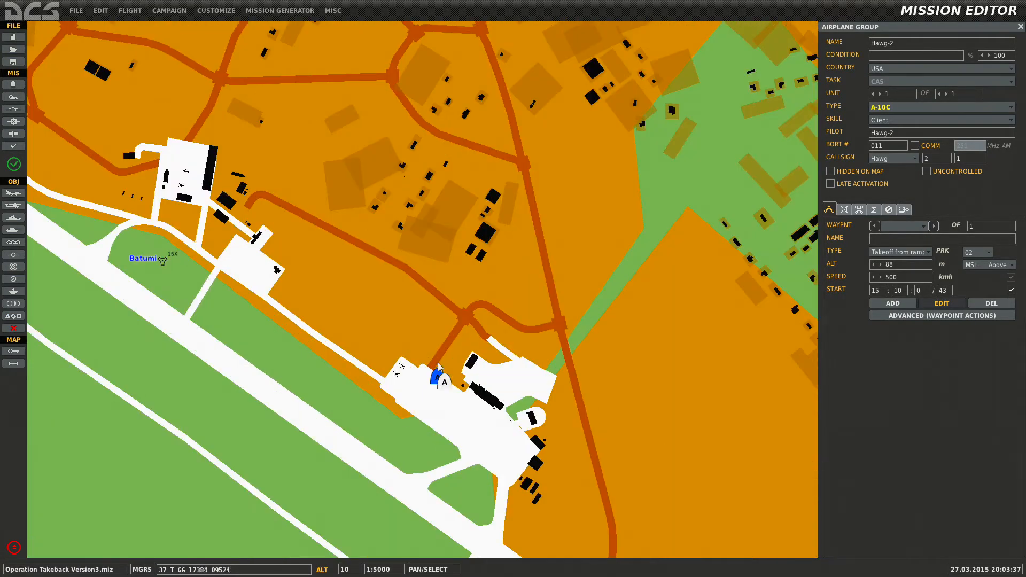
scroll(438, 364, "down", 8)
scroll(440, 367, "up", 7)
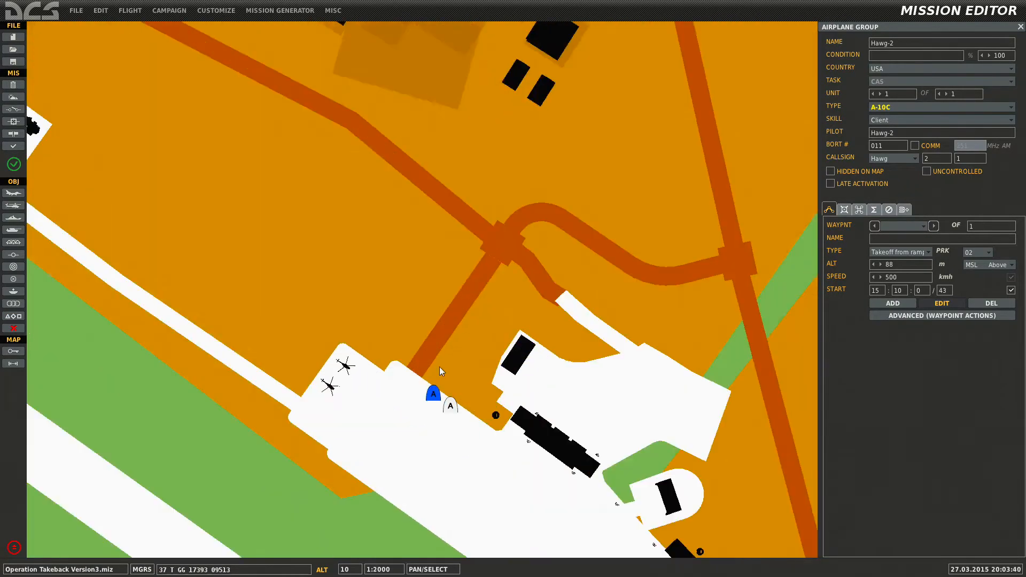
left_click(433, 395)
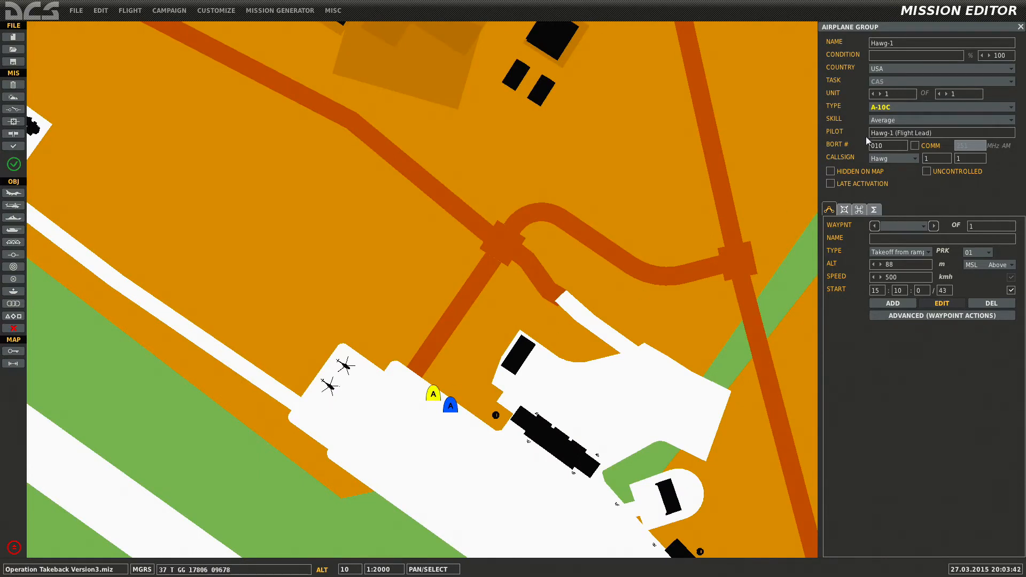
left_click(891, 121)
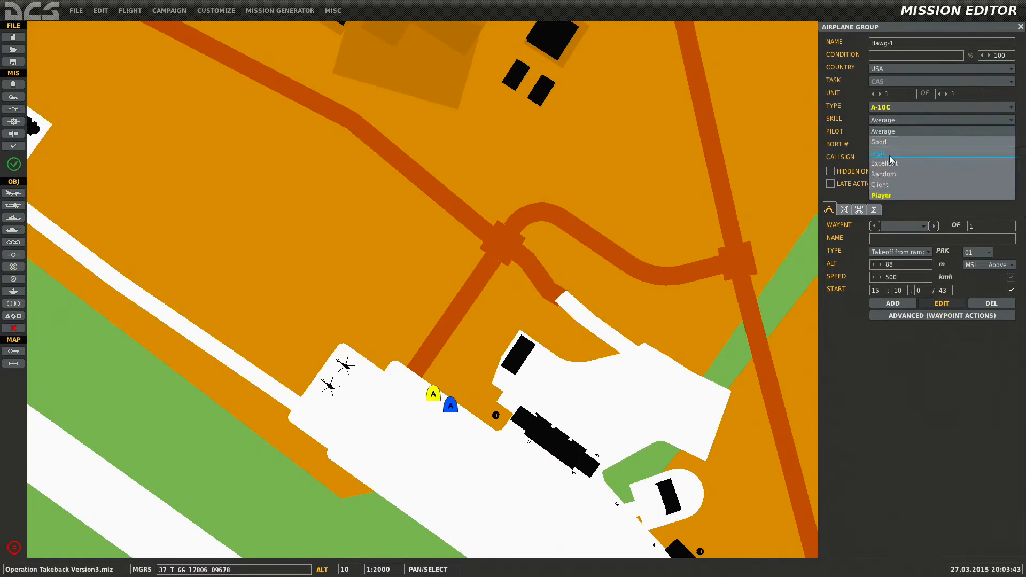
left_click(898, 195)
Check Hawg-2's skill, and reselect Hawg-1, keeping its skill at Player.
left_click(451, 408)
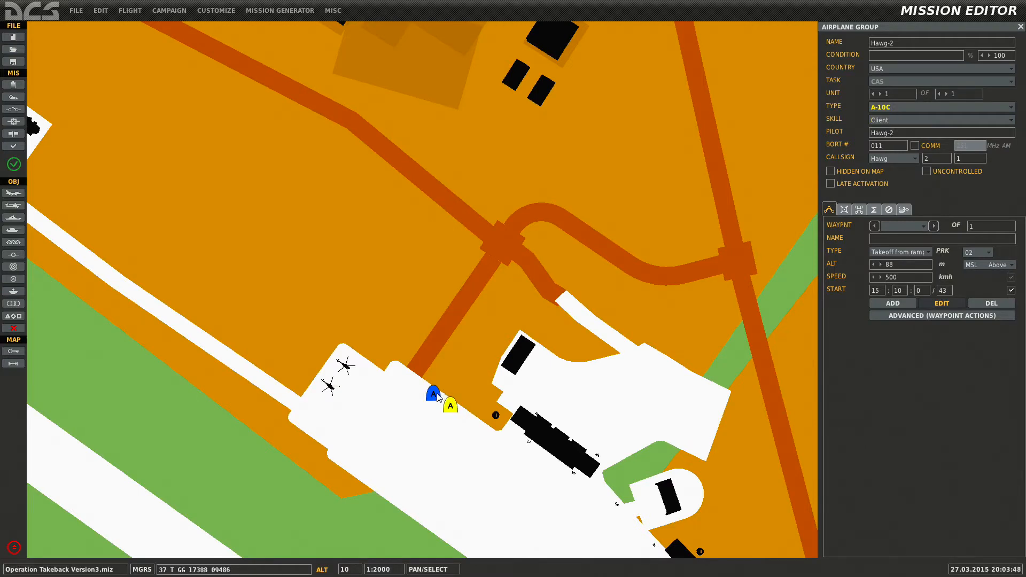
left_click(434, 395)
left_click(889, 120)
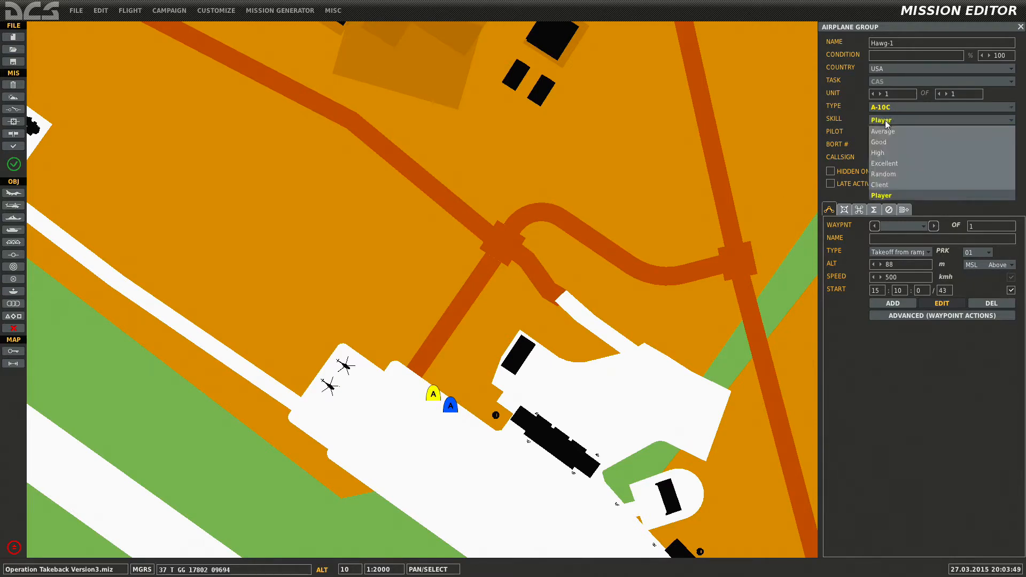
left_click(881, 195)
Examine the map around Batumi, from the parked A-10C groups out to the region reaching Kutaisi.
scroll(484, 294, "down", 5)
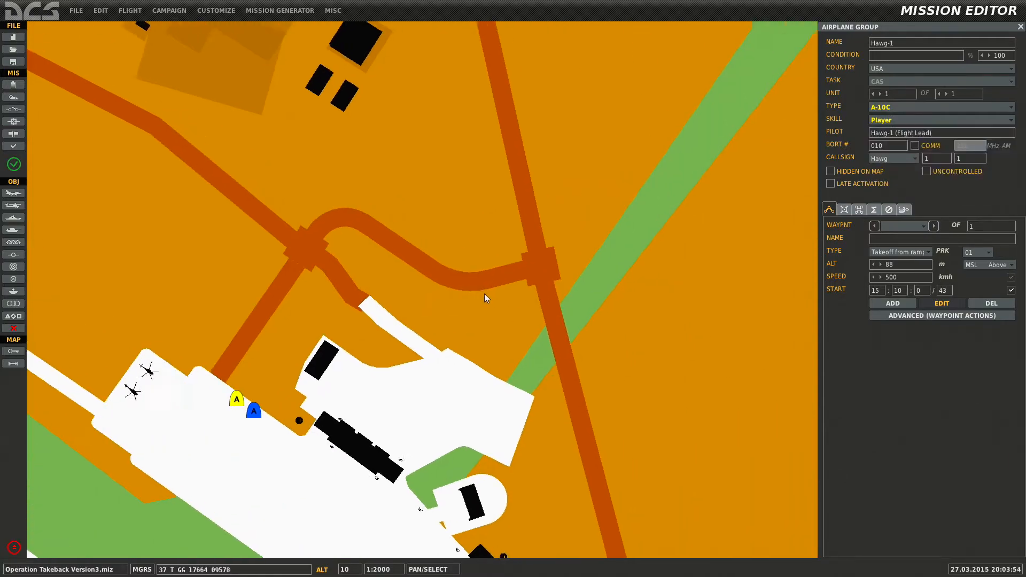
scroll(612, 306, "down", 5)
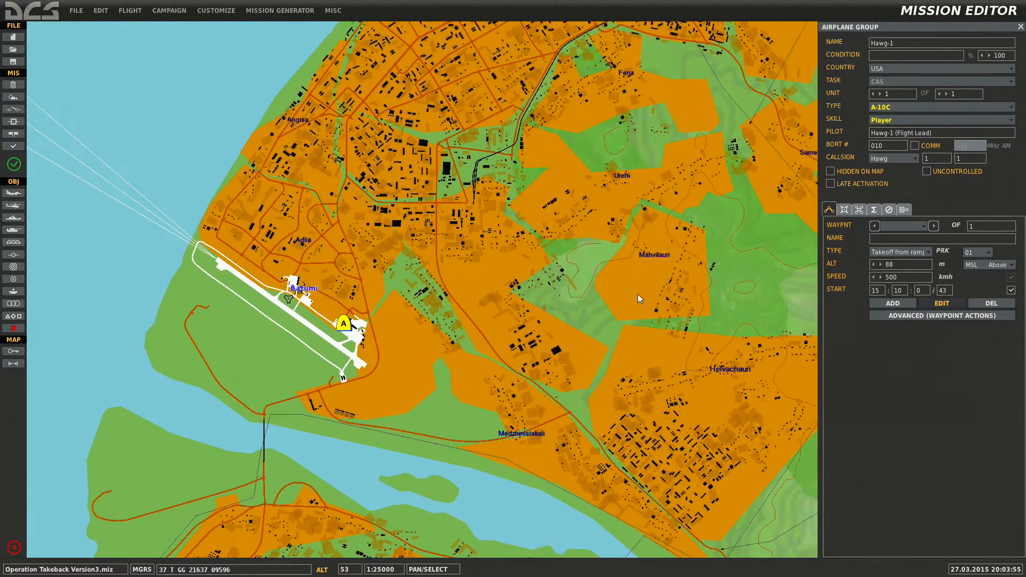
scroll(526, 299, "down", 10)
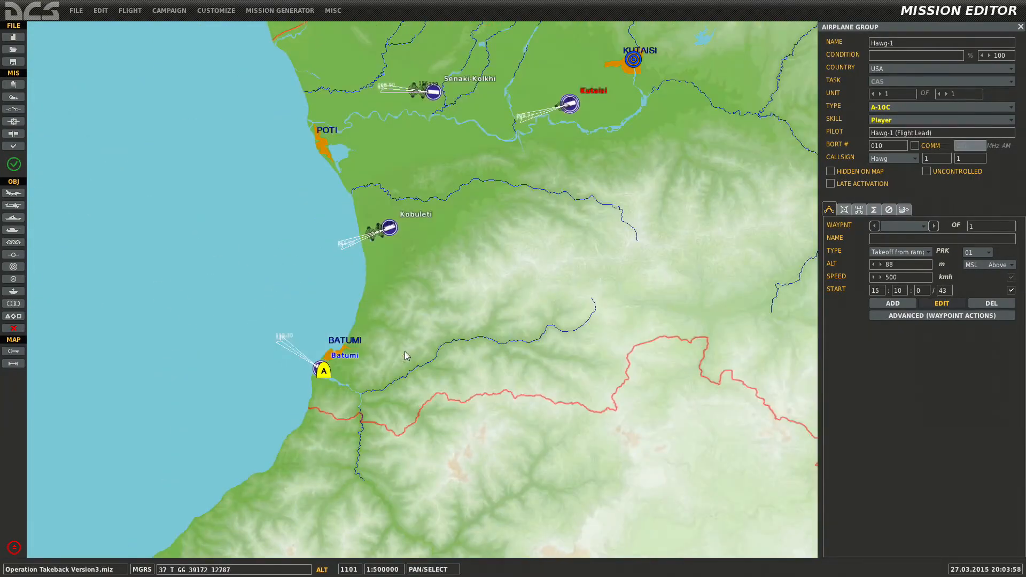
left_click_drag(552, 261, 483, 338)
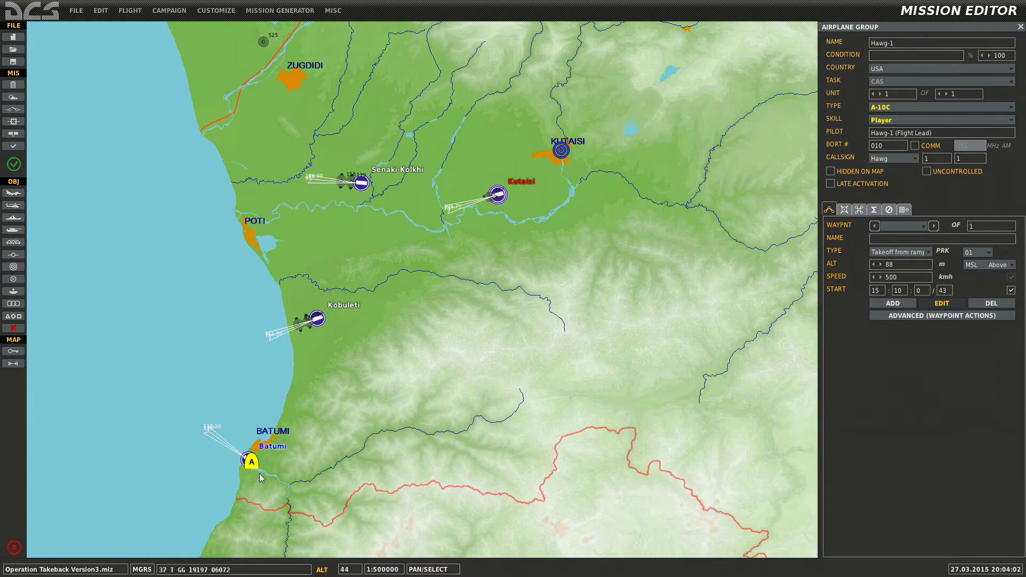
scroll(258, 470, "up", 4)
scroll(258, 470, "up", 6)
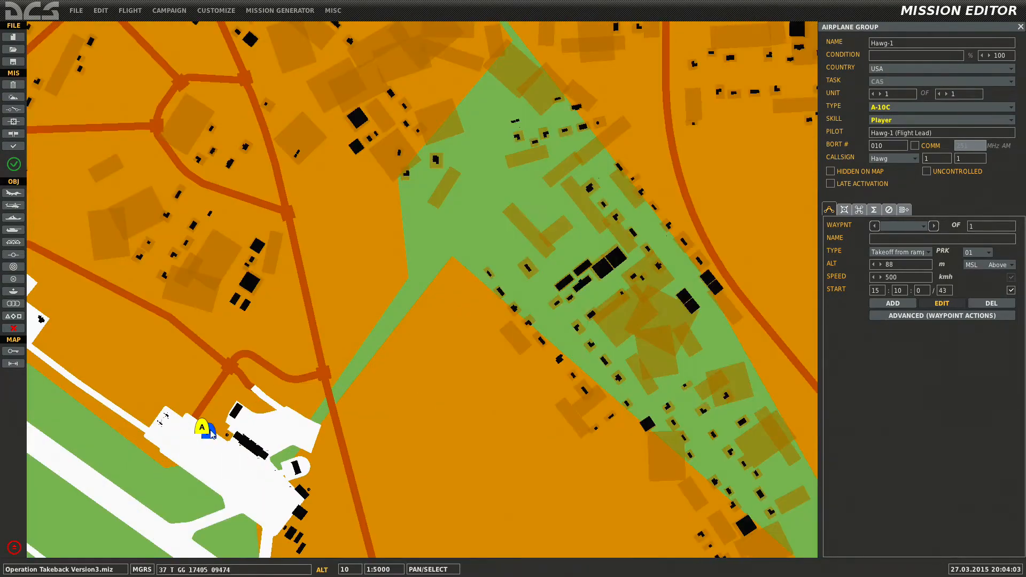
scroll(212, 433, "down", 2)
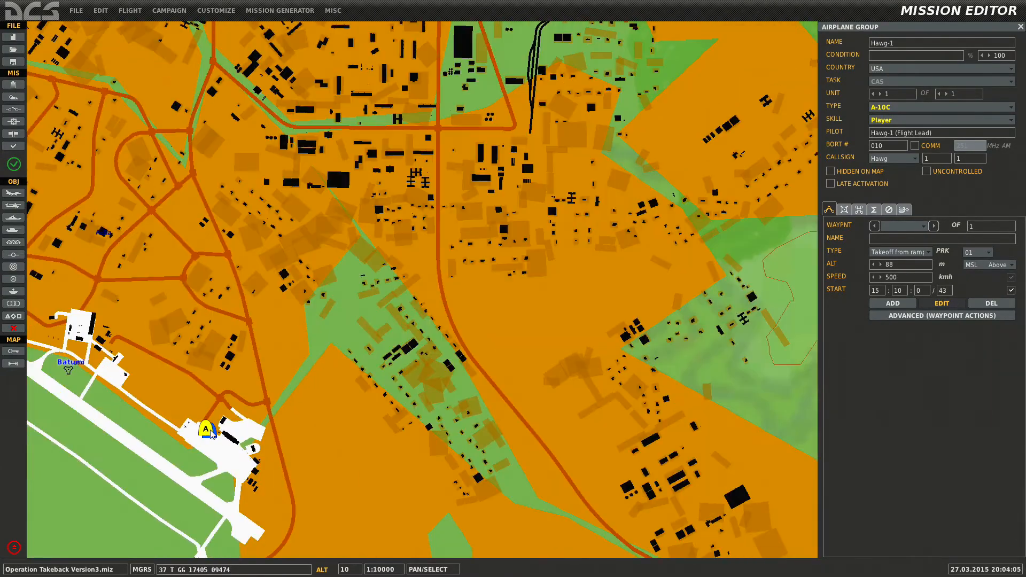
scroll(212, 434, "up", 2)
scroll(212, 434, "down", 4)
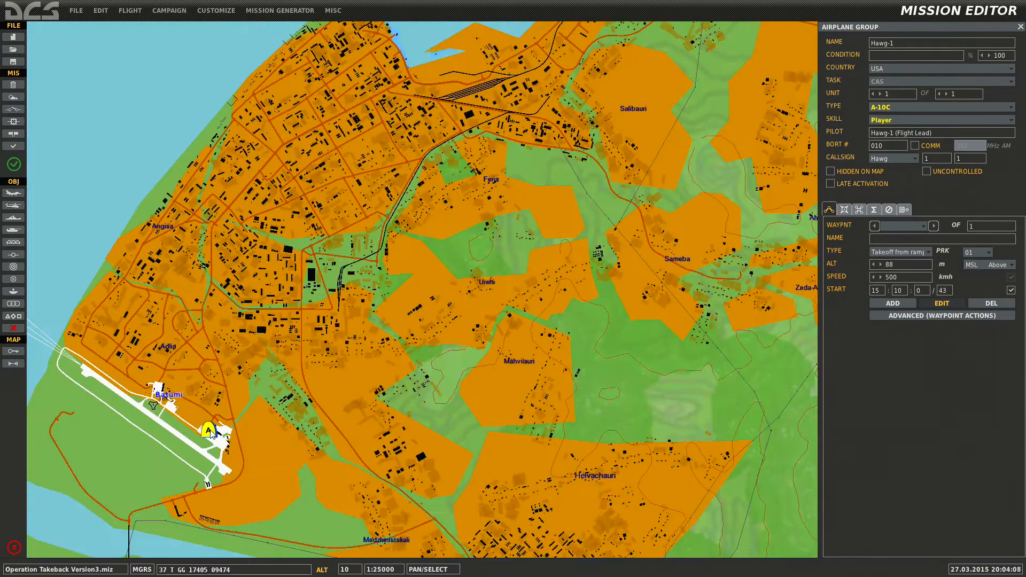
scroll(211, 434, "down", 1)
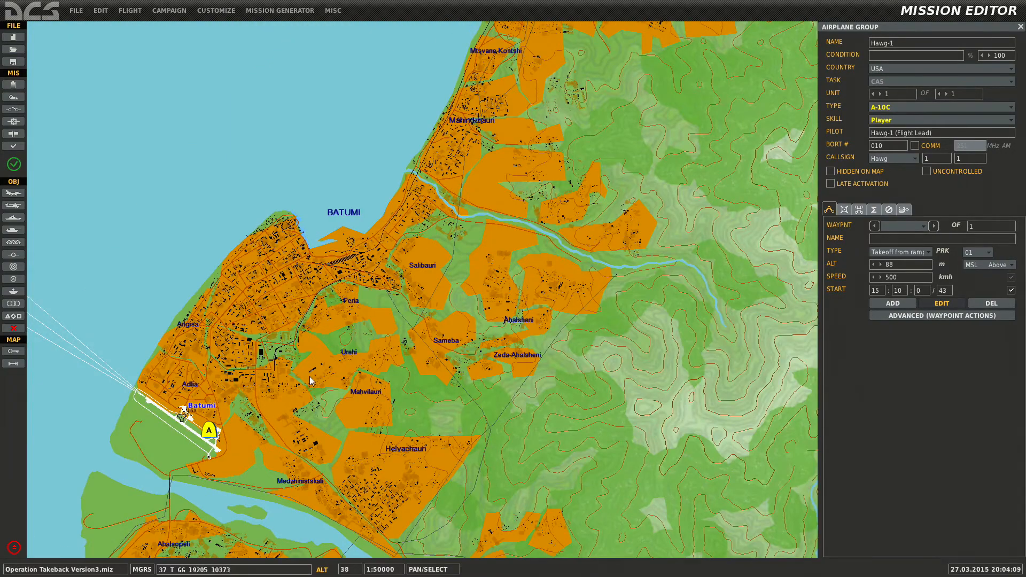
Follow the terrain from Batumi to Kutaisi, inspect Kutaisi's airfield layout, and return along the route toward Kobuleti.
left_click_drag(551, 268, 358, 424)
scroll(369, 414, "down", 1)
scroll(541, 279, "down", 1)
left_click_drag(594, 254, 463, 400)
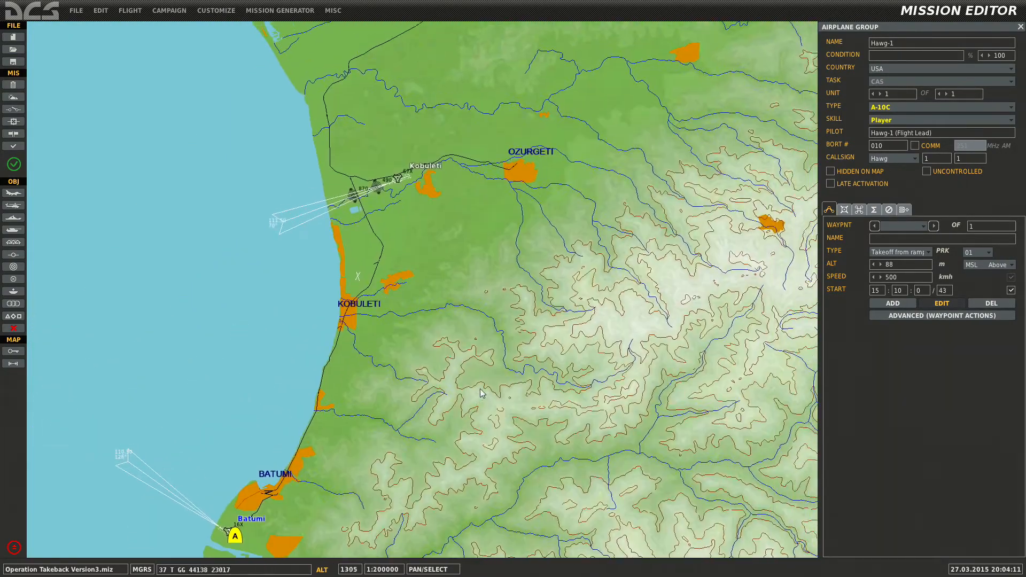
left_click_drag(582, 217, 400, 356)
scroll(445, 296, "down", 1)
left_click_drag(531, 188, 478, 270)
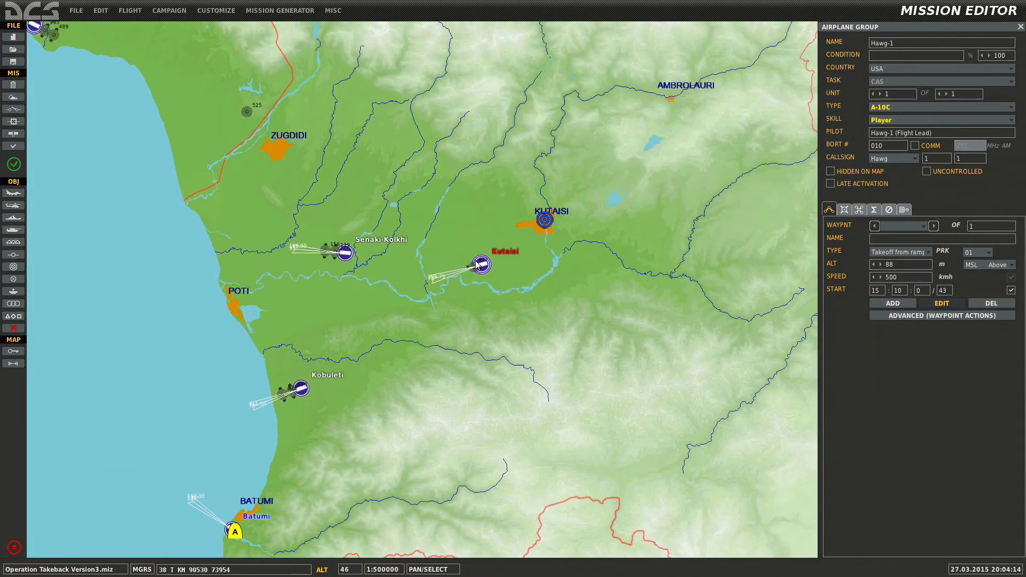
scroll(480, 271, "up", 3)
scroll(501, 229, "up", 2)
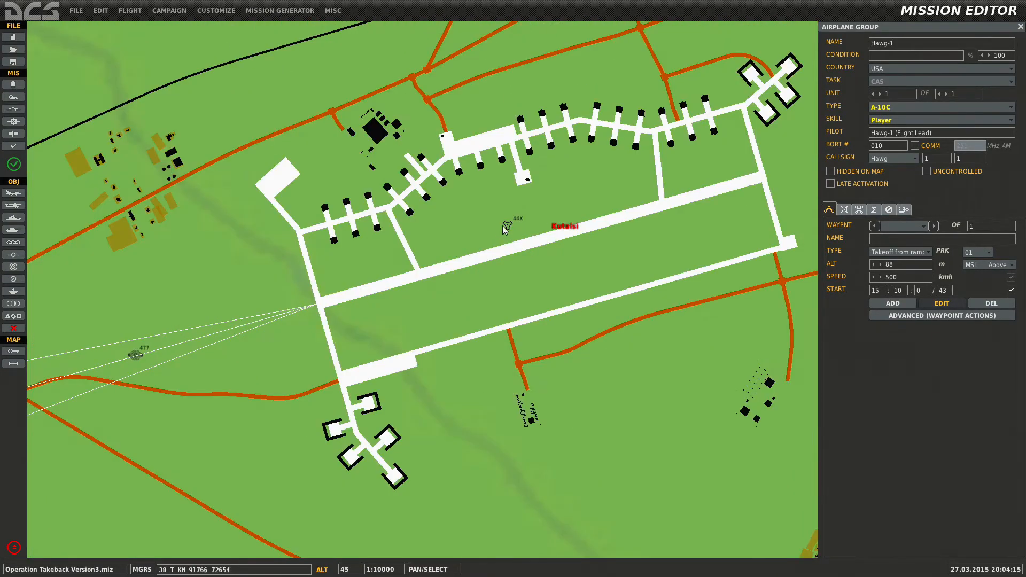
scroll(514, 211, "down", 1)
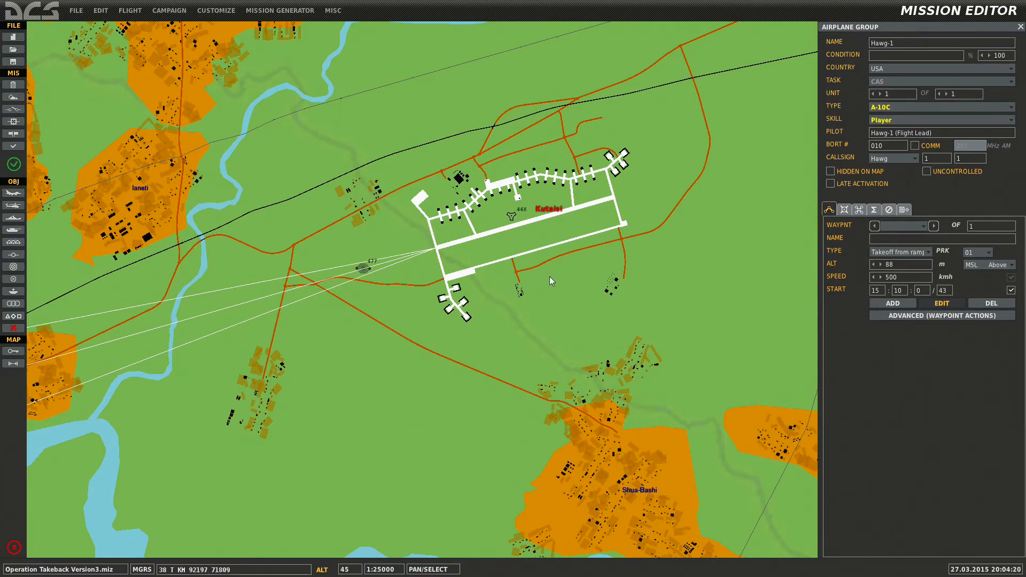
scroll(550, 277, "down", 3)
left_click_drag(493, 359, 612, 192)
left_click_drag(442, 340, 579, 210)
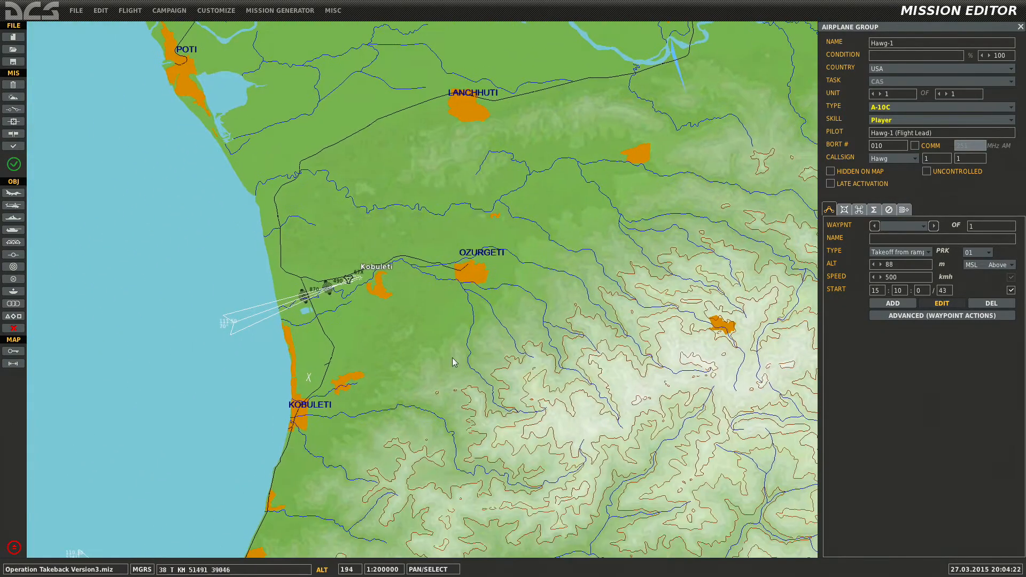
Add a waypoint for Hawg-1 inland, east of Kobuleti, and make it a Fly over point at 6000 m altitude.
left_click_drag(451, 359, 576, 186)
left_click_drag(405, 399, 505, 252)
scroll(426, 319, "up", 2)
scroll(353, 320, "up", 4)
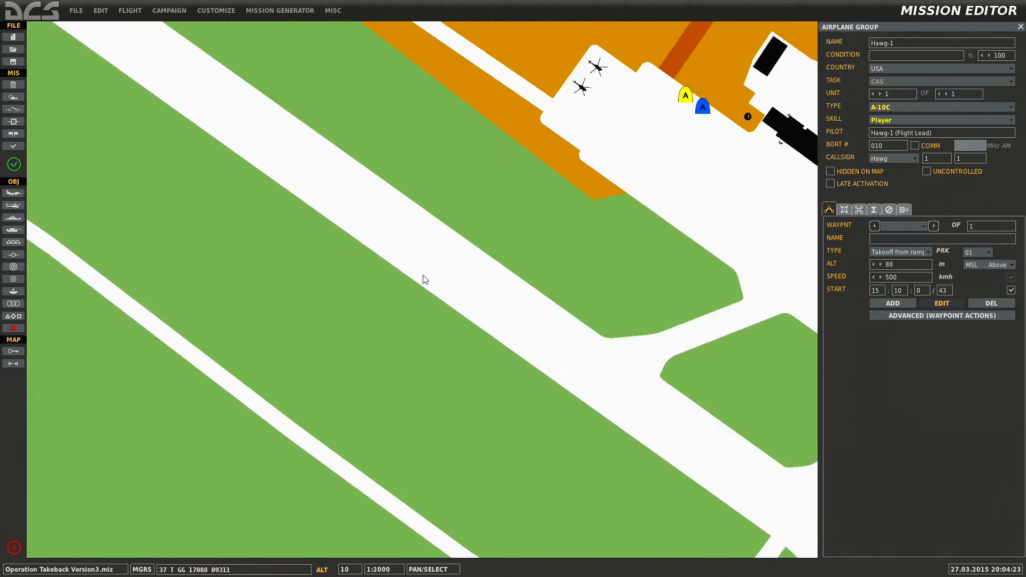
left_click_drag(624, 143, 485, 304)
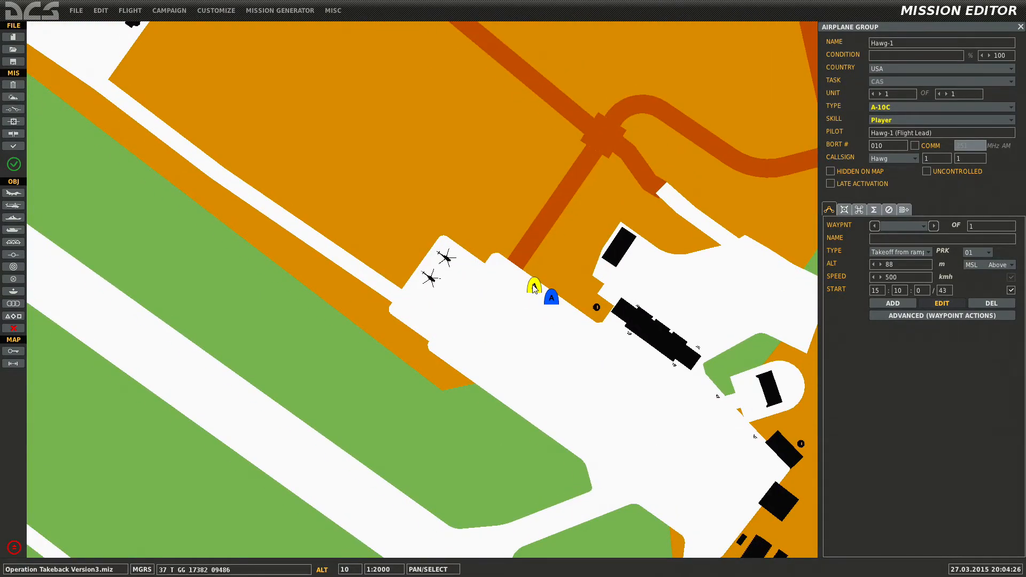
scroll(534, 289, "down", 3)
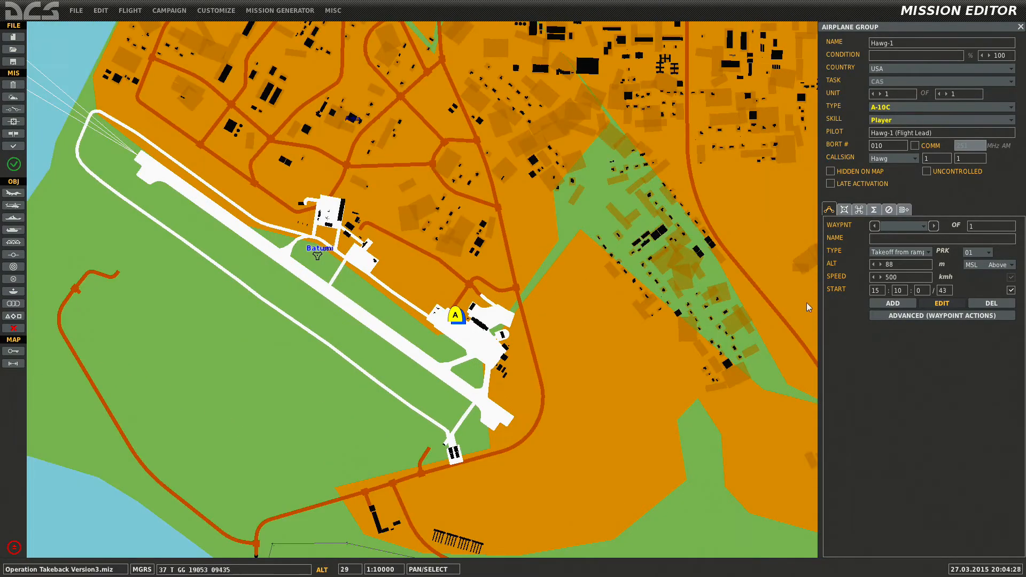
left_click(890, 303)
right_click_drag(700, 267, 503, 347)
scroll(521, 335, "down", 2)
right_click_drag(657, 263, 490, 342)
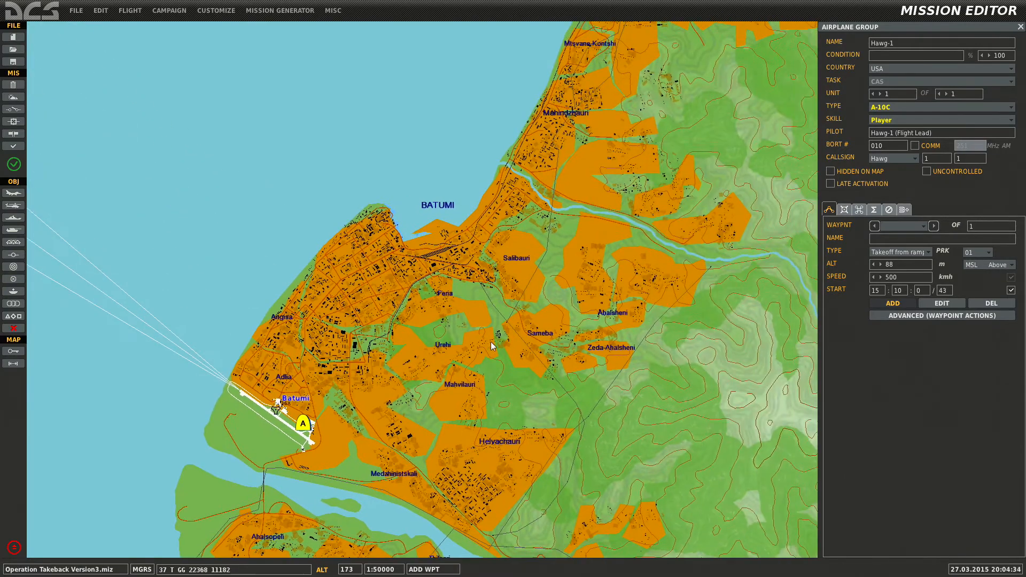
right_click_drag(656, 285, 504, 346)
scroll(505, 349, "down", 4)
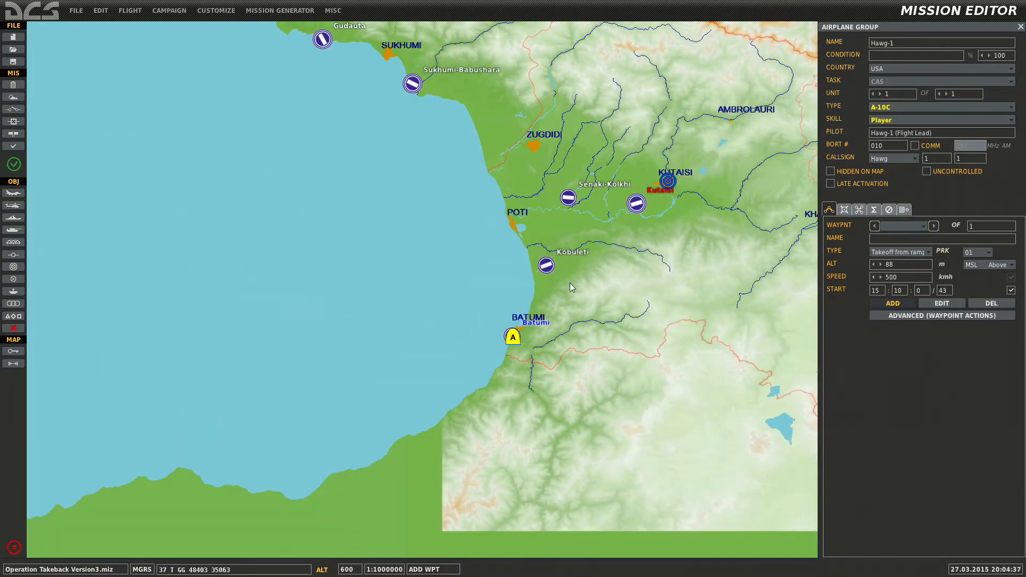
left_click(611, 253)
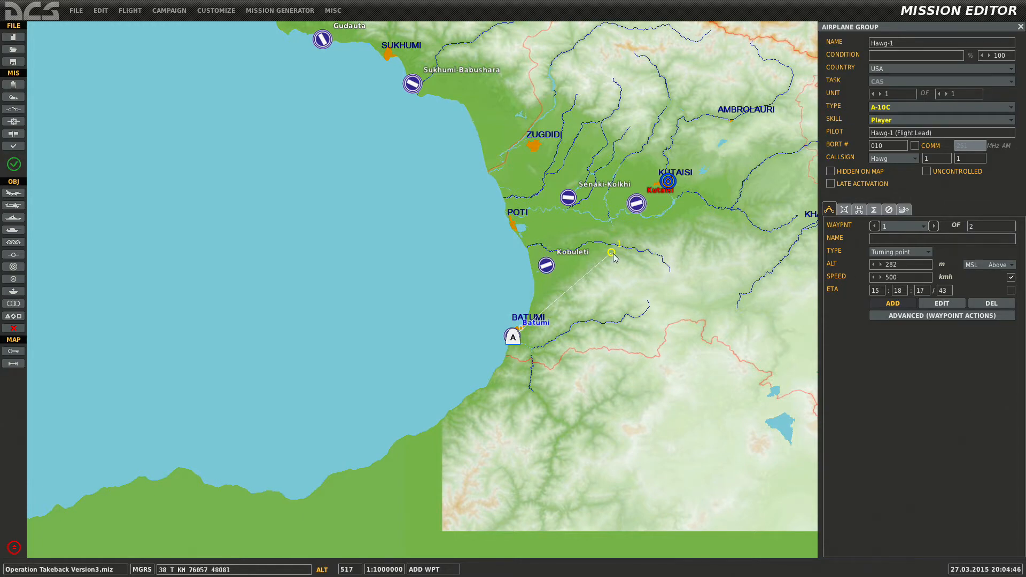
left_click(896, 255)
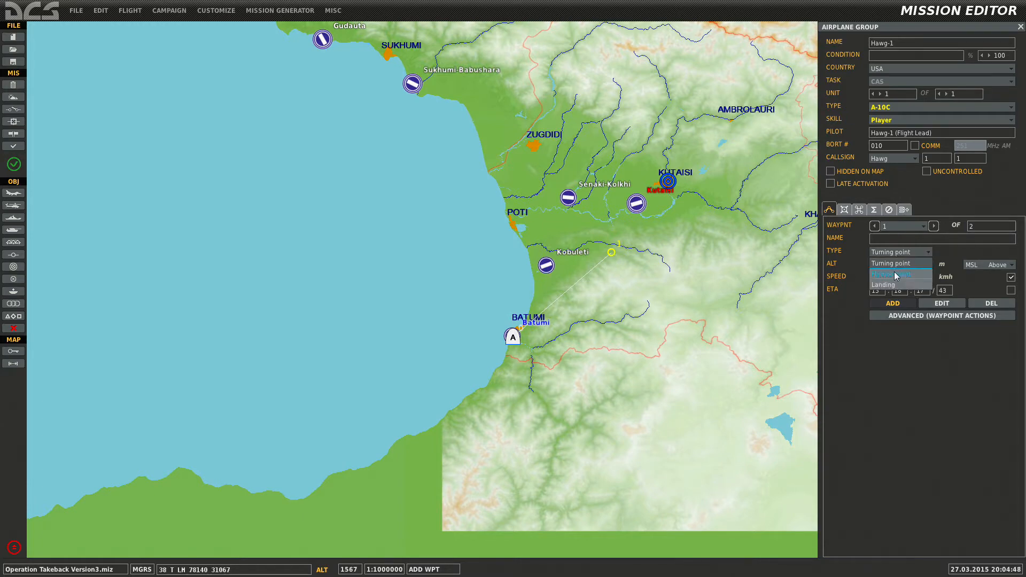
left_click(893, 274)
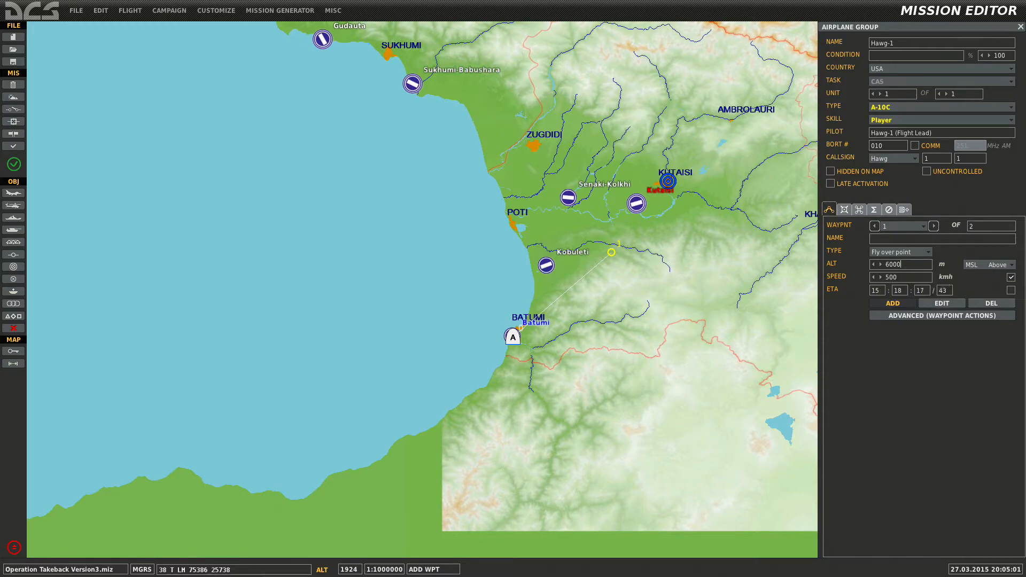
Switch to Chrome and search Google for "meters to feet" in a new tab.
left_click(33, 11)
left_click(182, 567)
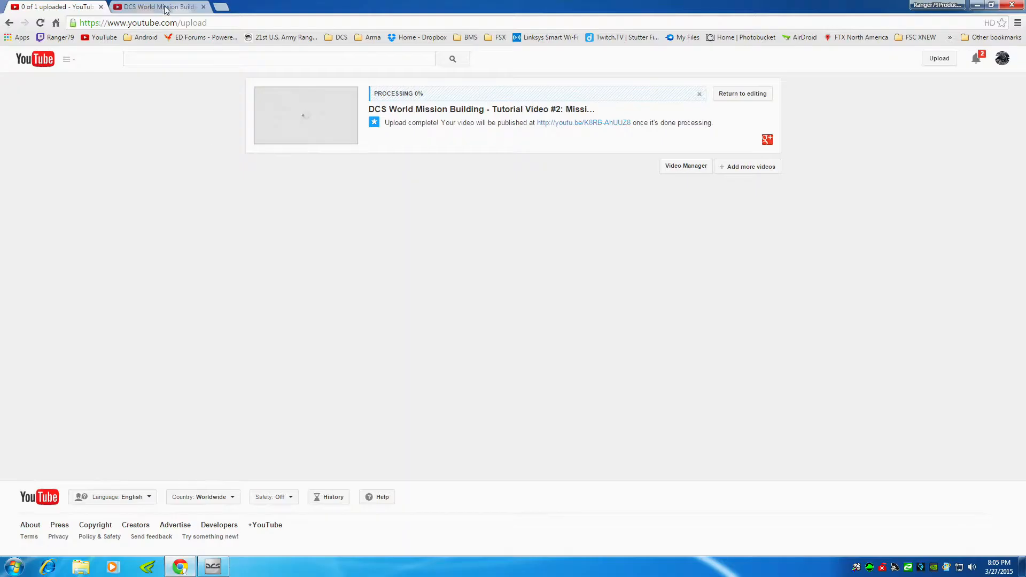
left_click(167, 8)
left_click(219, 7)
left_click(352, 206)
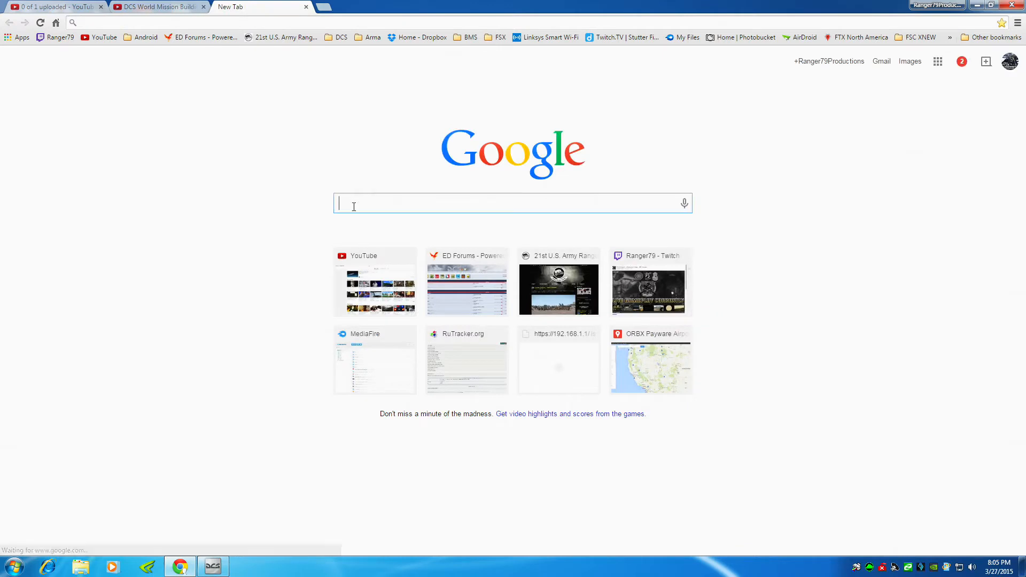
type("feet")
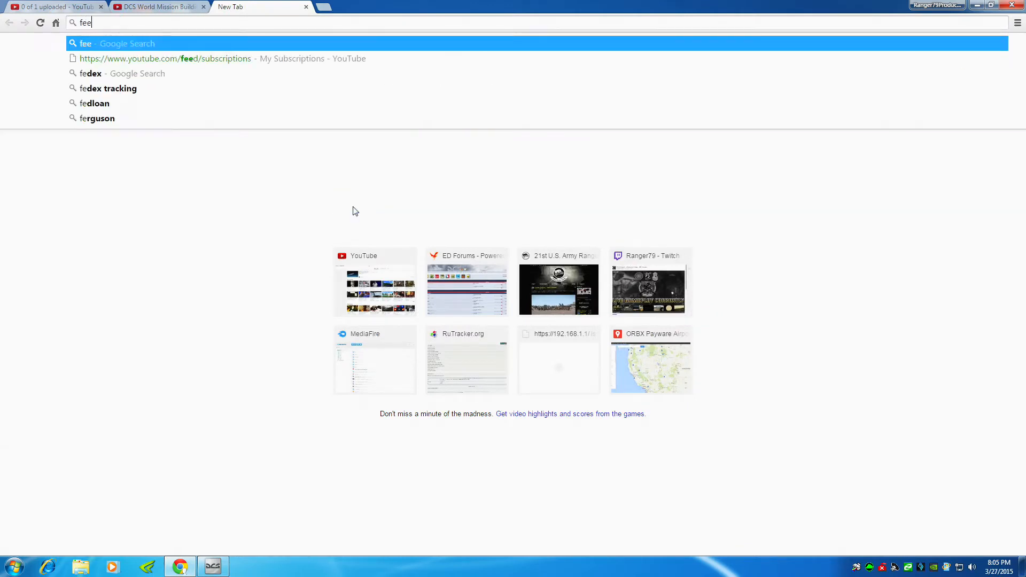
key("BackSpace")
key("BackSpace")
key("BackSpace")
key("BackSpace")
type("meters")
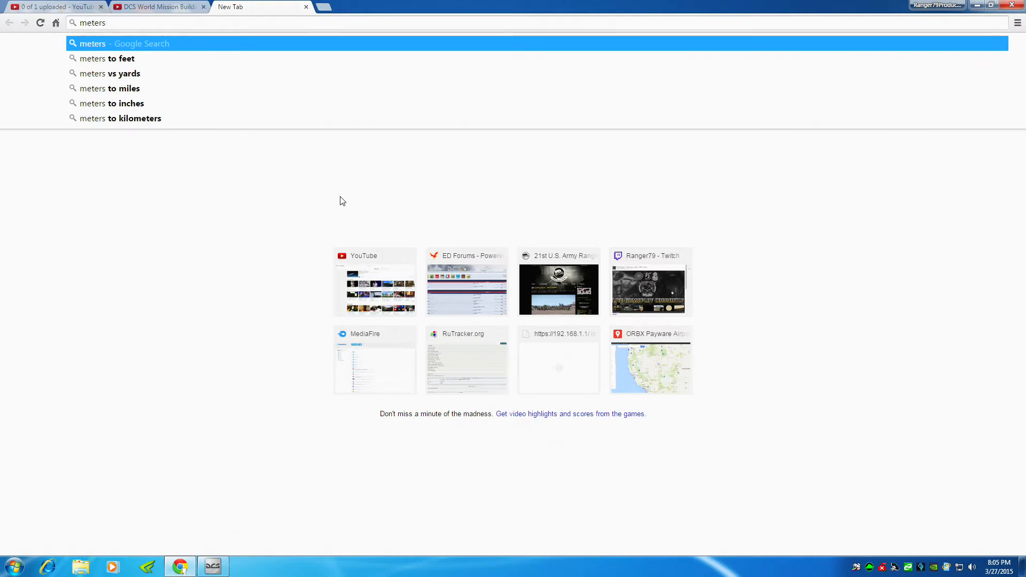
left_click(140, 59)
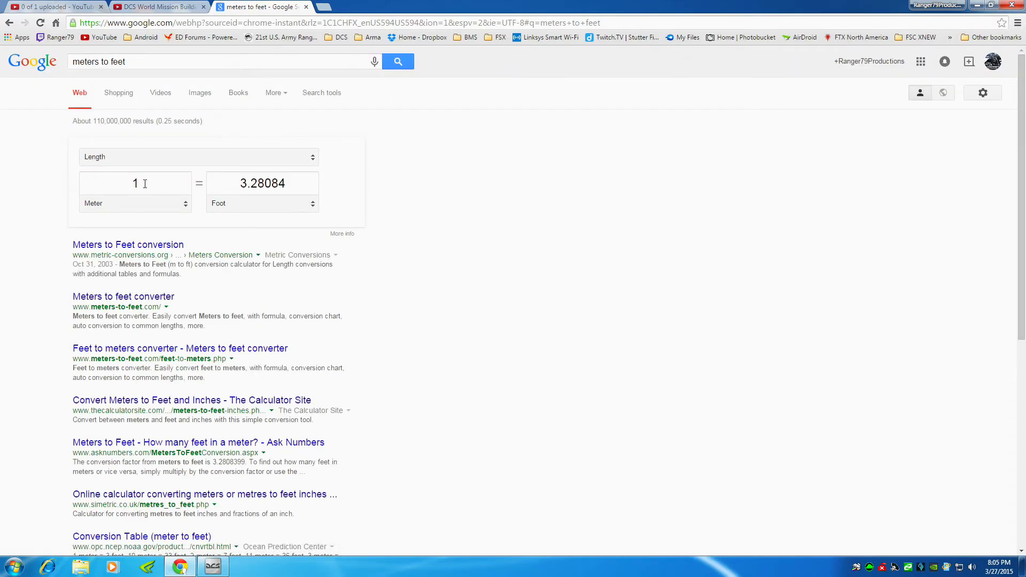
Check a conversion site, and convert 6000, 4500 and 4000 meters to feet with Google's length converter.
left_click(150, 247)
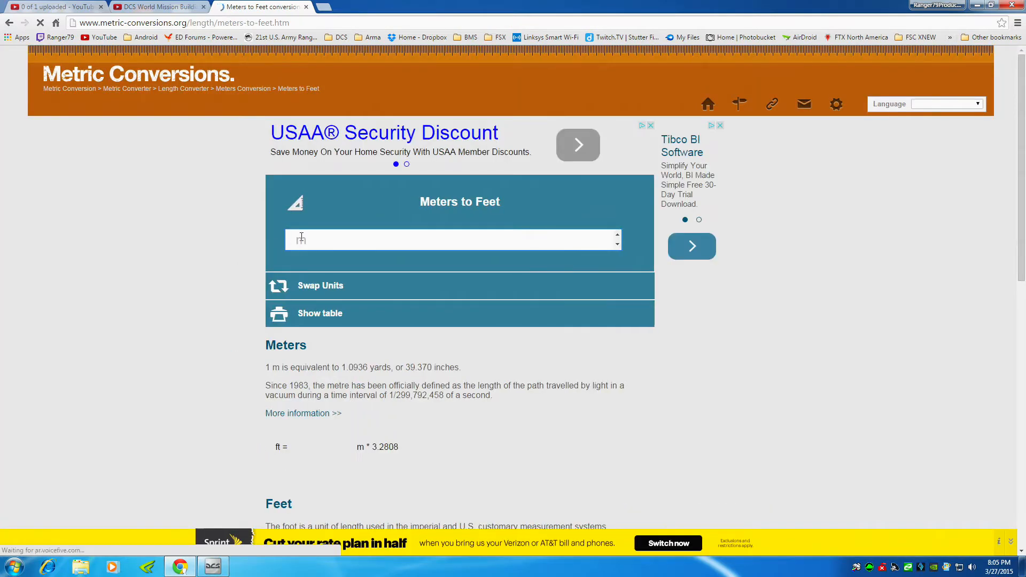
left_click(9, 23)
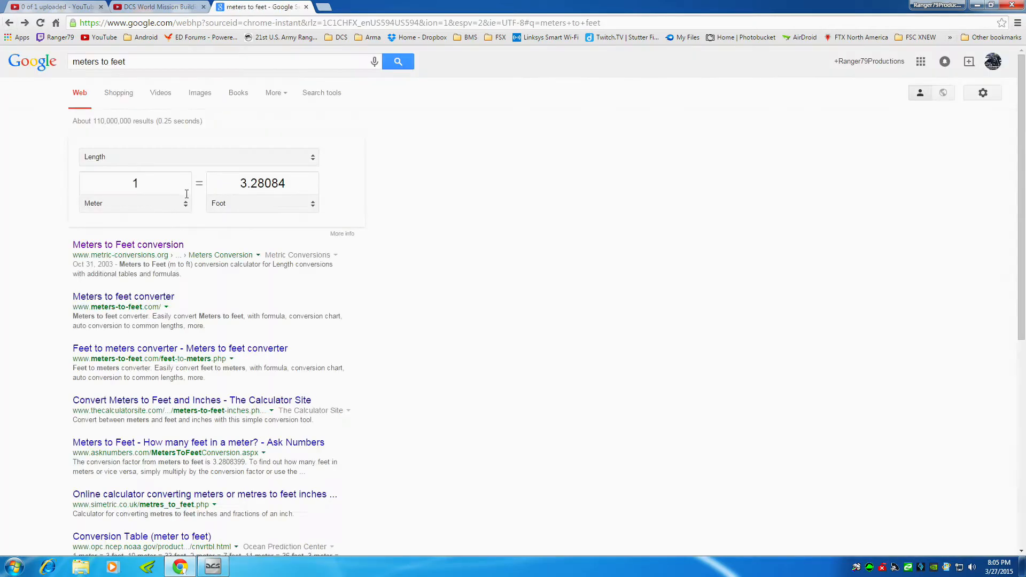
left_click(133, 184)
type("6000")
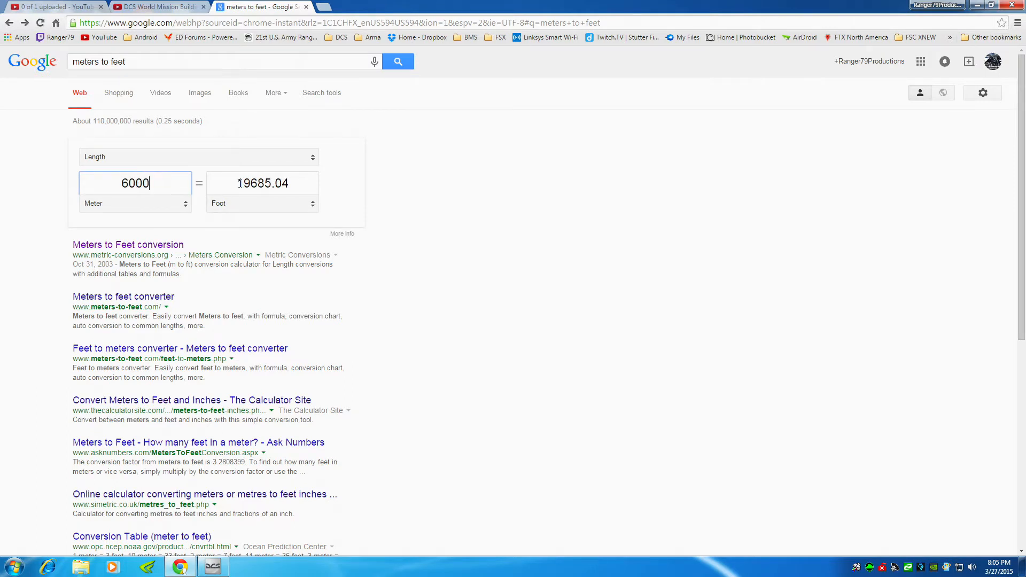
left_click_drag(239, 183, 309, 185)
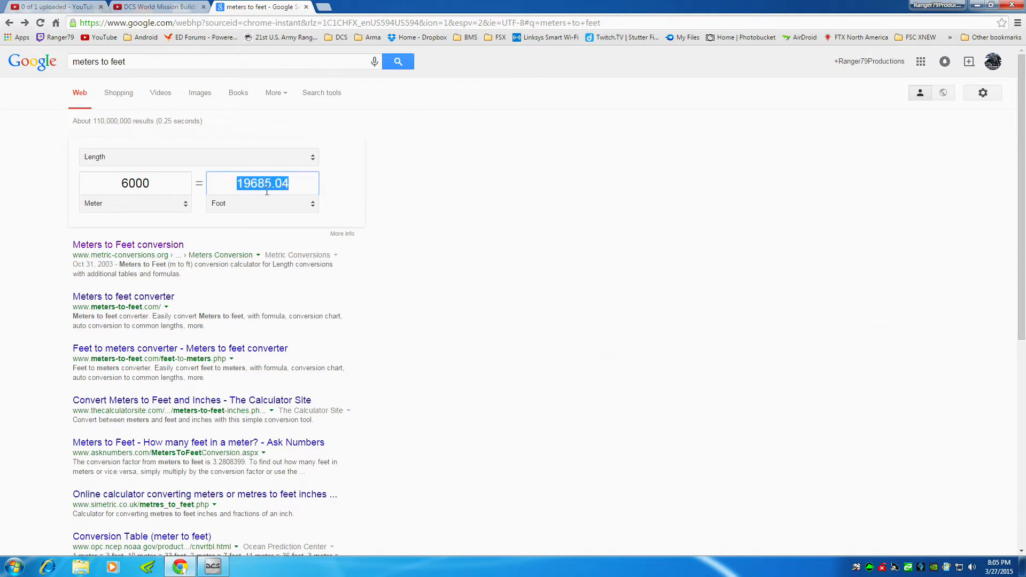
left_click_drag(156, 187, 112, 181)
type("4500")
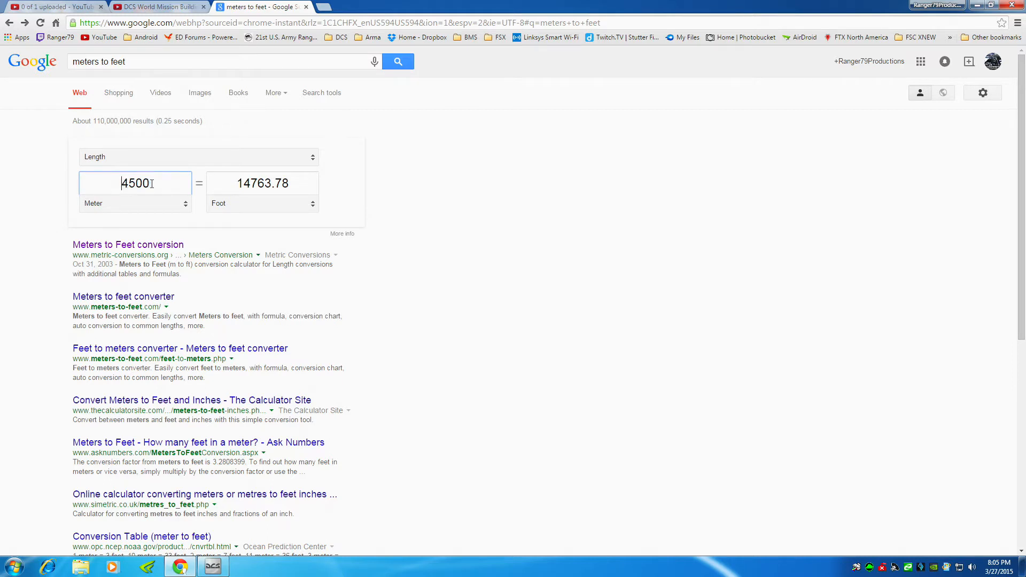
left_click_drag(152, 183, 129, 184)
type("000")
Close the converter page, return to the DCS mission editor, and set waypoint 1's altitude to 4000 m.
left_click(306, 7)
left_click(977, 5)
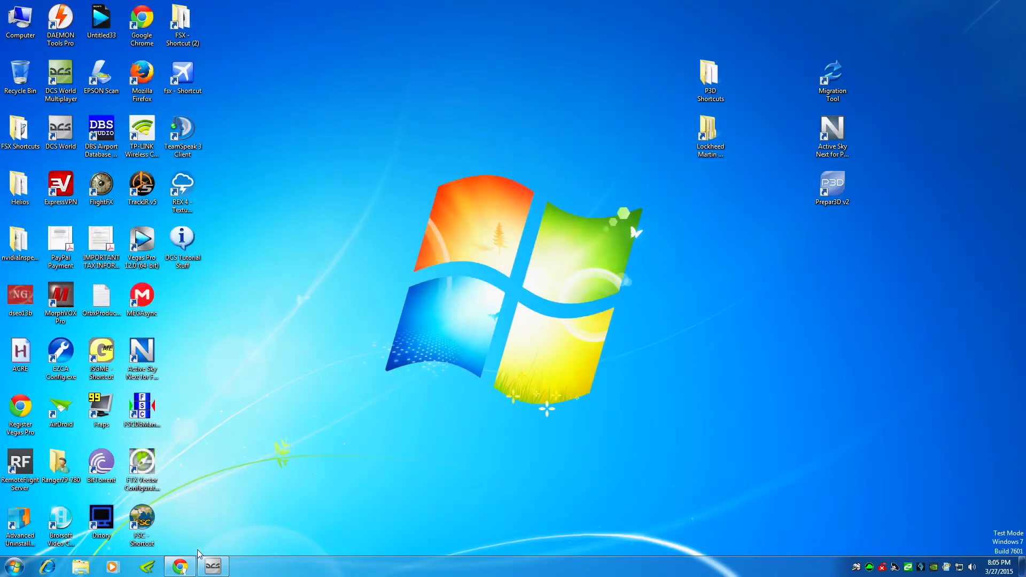
left_click(212, 569)
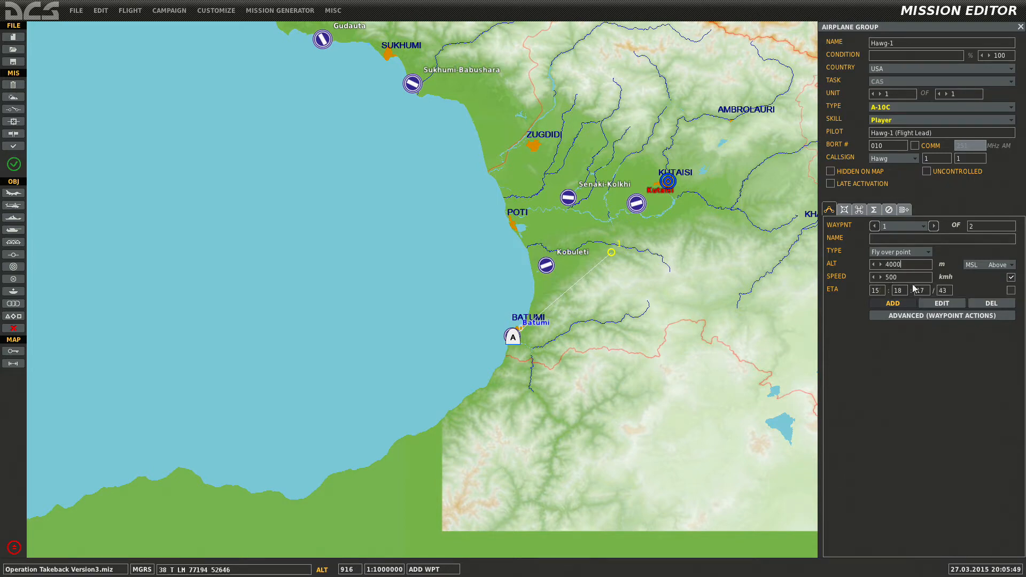
Switch back to Chrome and search for "kmh to knots" in a new tab.
key("alt+Tab")
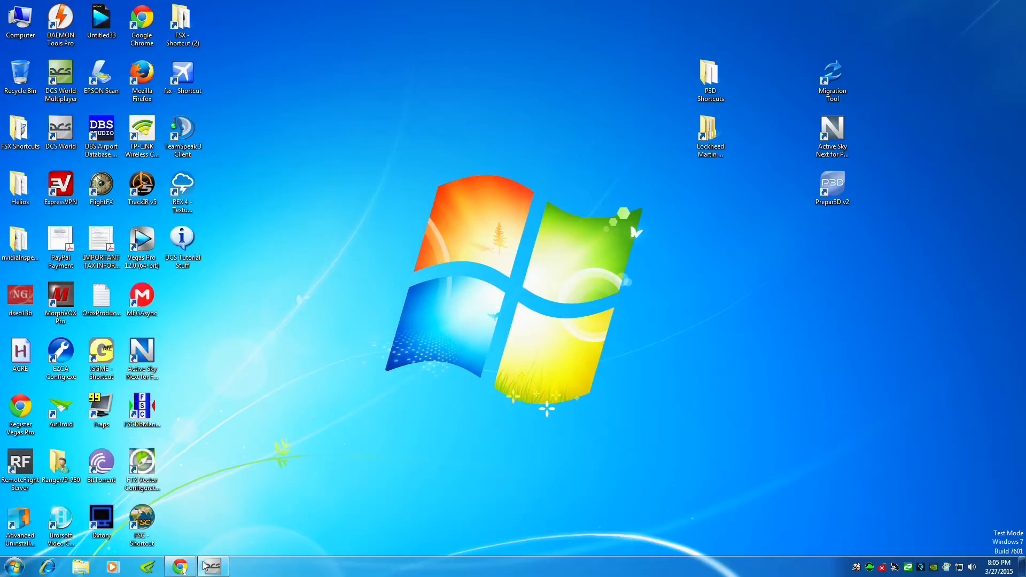
left_click(179, 566)
left_click(232, 7)
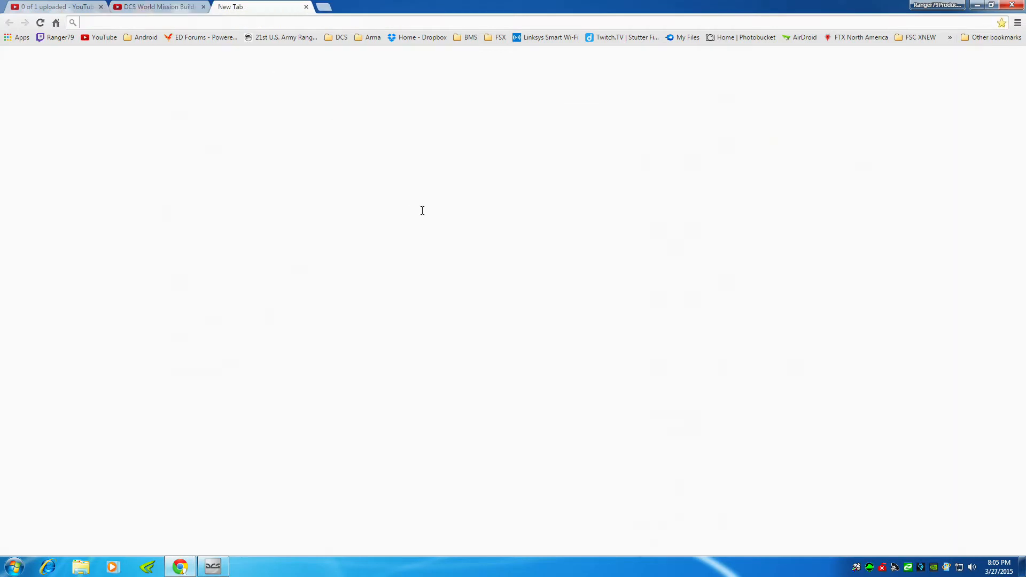
type("km")
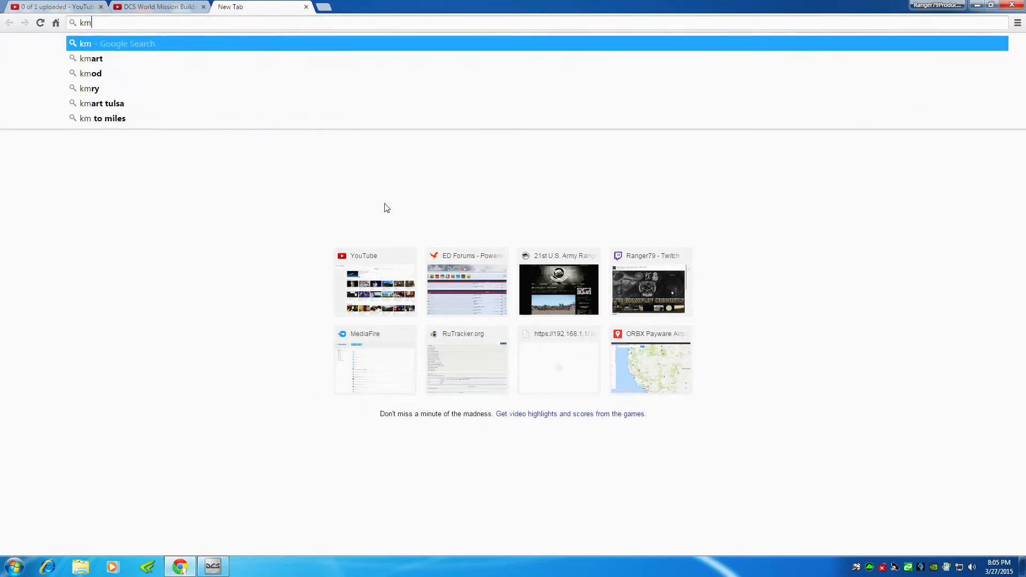
type("h to knots")
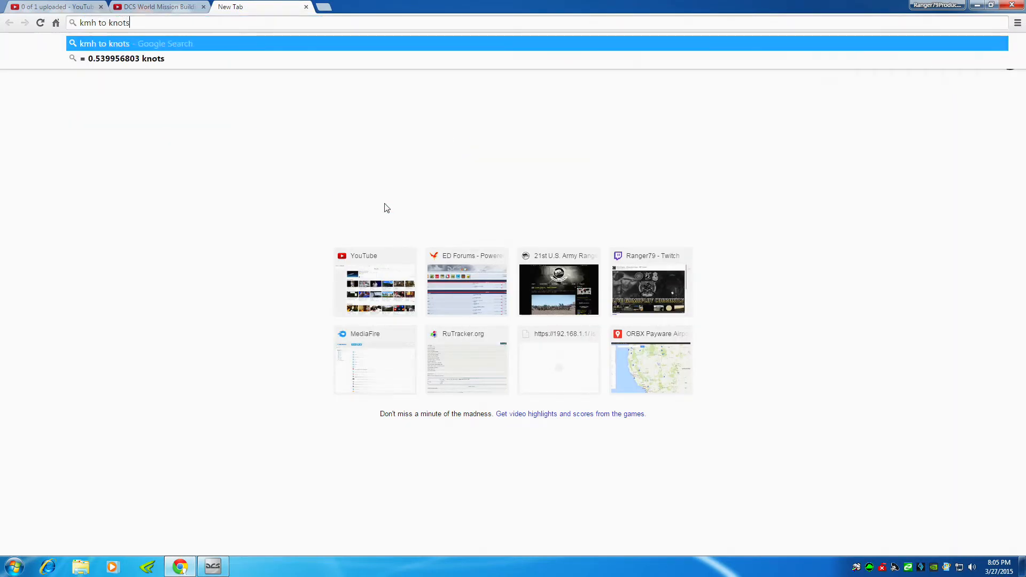
key("Return")
Convert 500 km/h to knots with the online converter, then close the browser and return to the DCS mission editor.
left_click(180, 199)
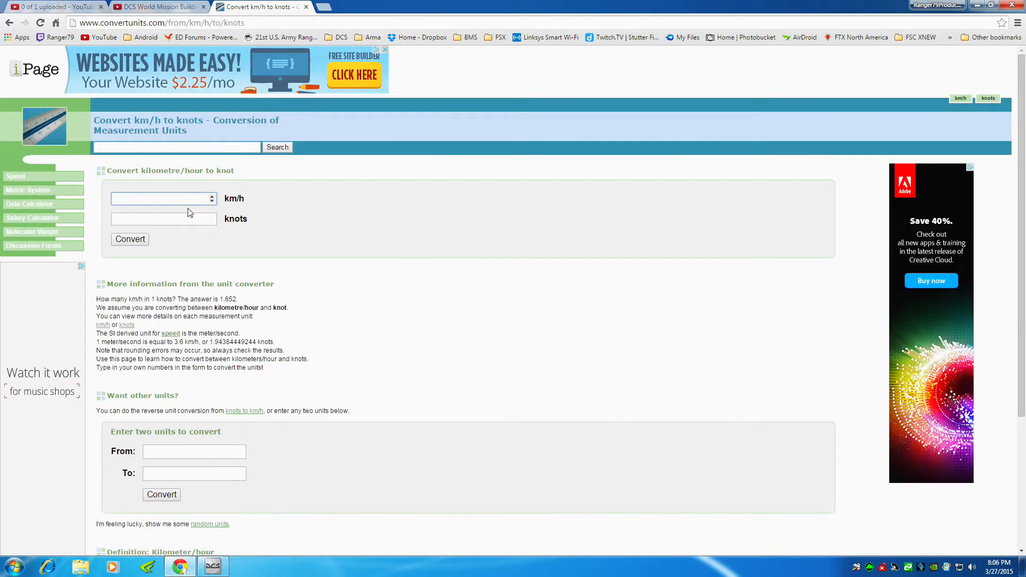
type("500")
left_click(178, 218)
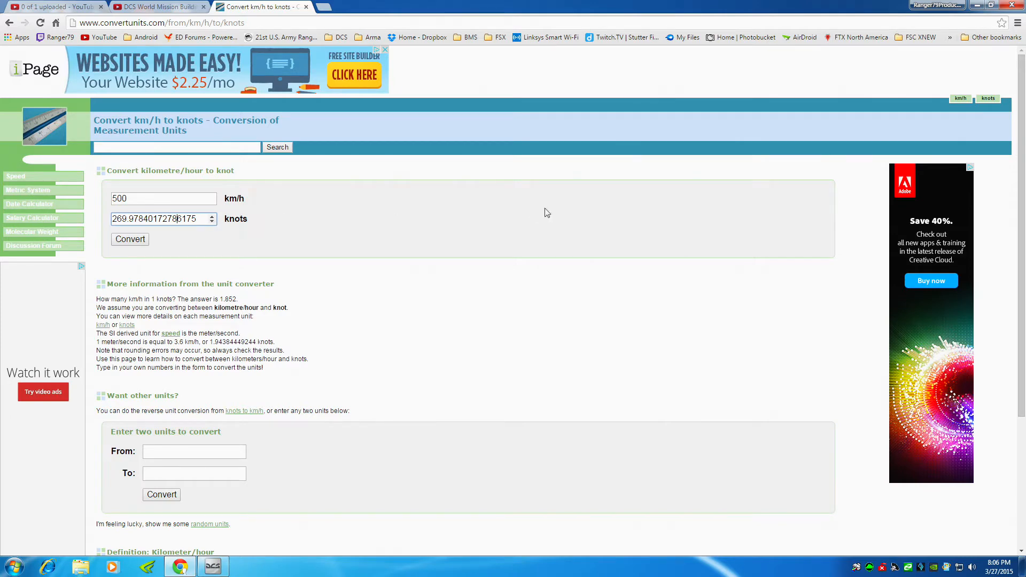
left_click(1011, 5)
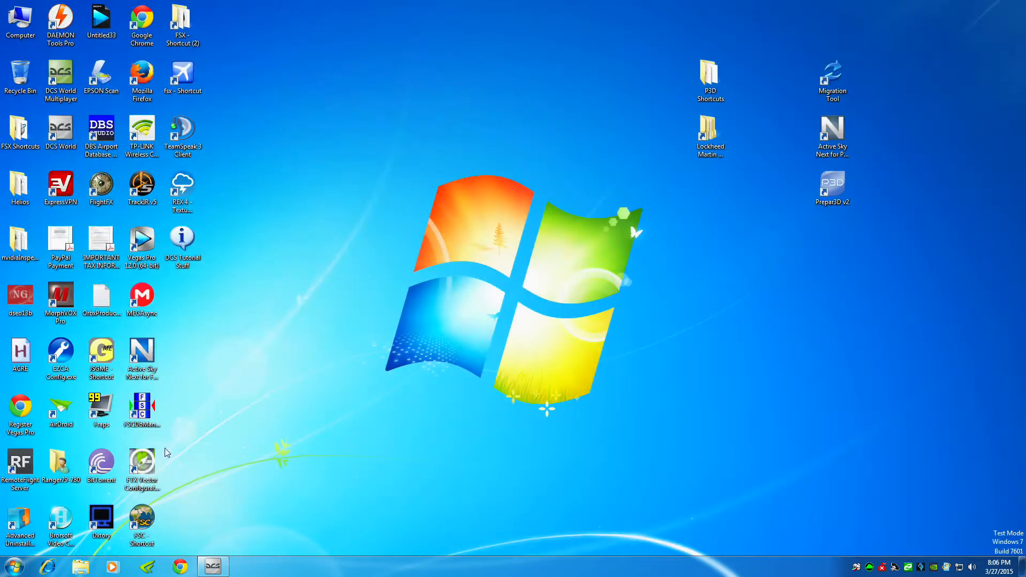
left_click(216, 568)
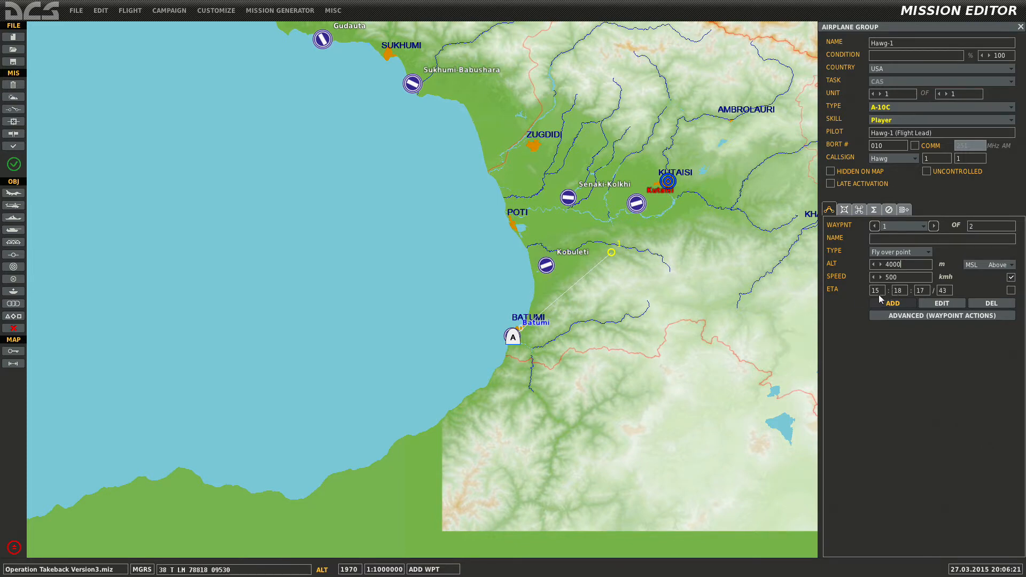
Select waypoint 1 of Hawg-1 and name it WP1.
left_click(899, 228)
left_click(898, 238)
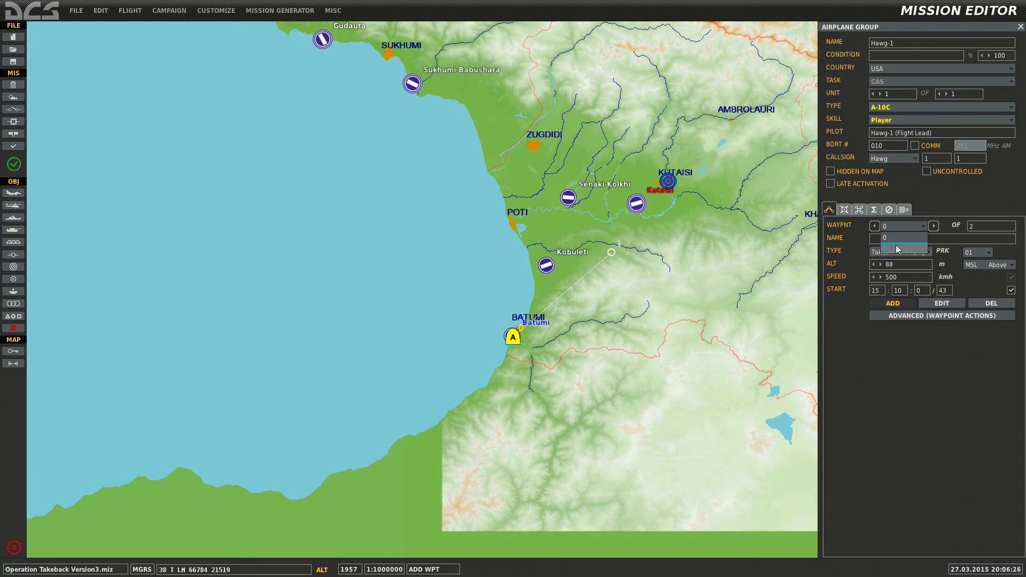
left_click(896, 246)
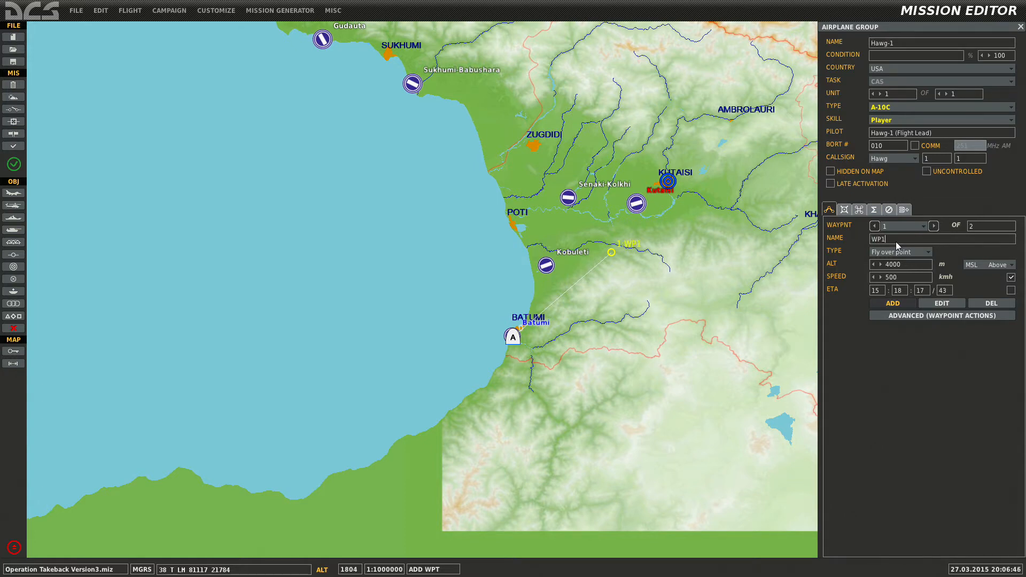
Place waypoint 2 of Hawg-1 on Hawg-2's parking spot on the Batumi ramp.
right_click_drag(665, 270, 601, 291)
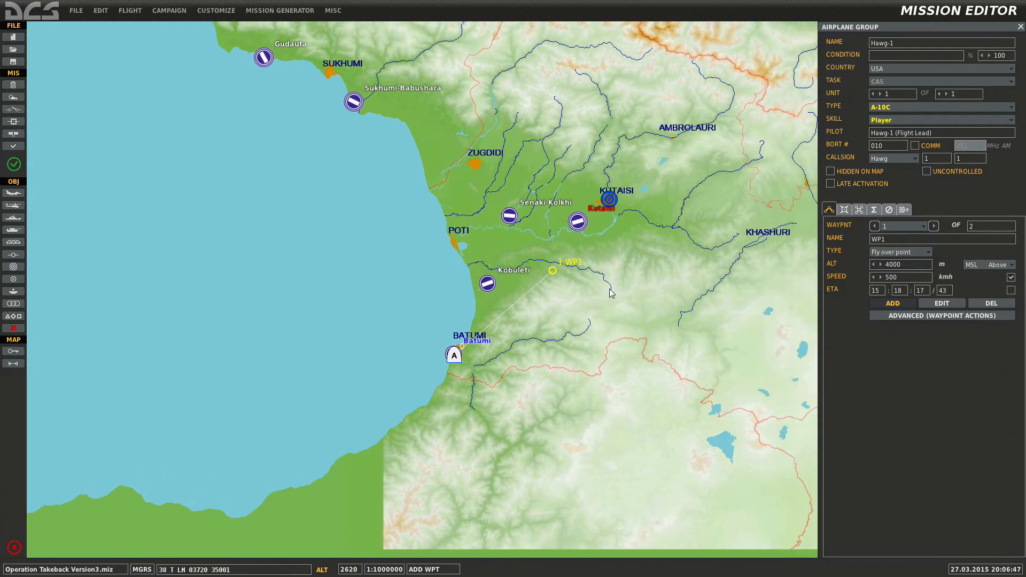
scroll(556, 274, "up", 1)
scroll(554, 270, "up", 1)
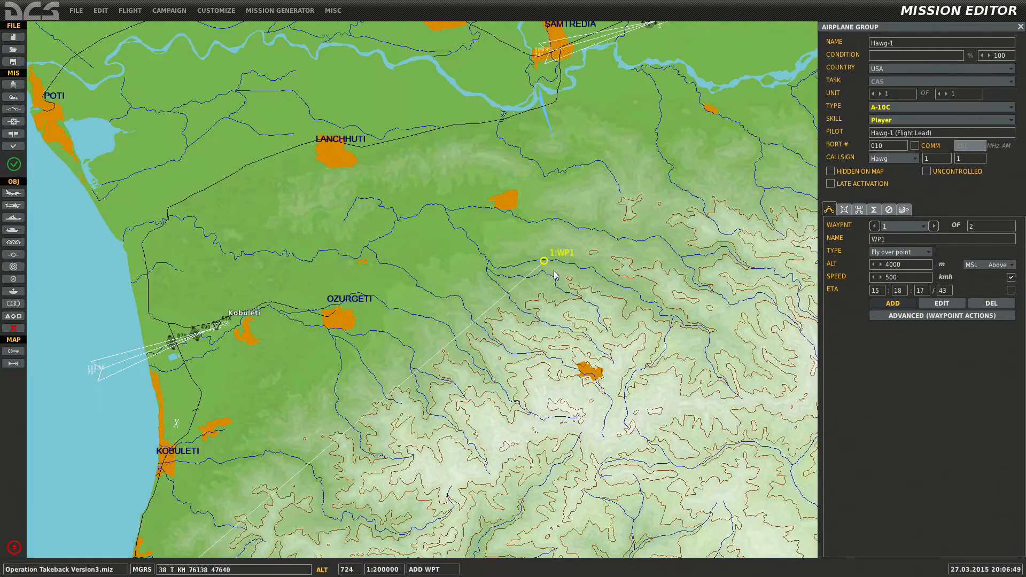
scroll(543, 263, "down", 2)
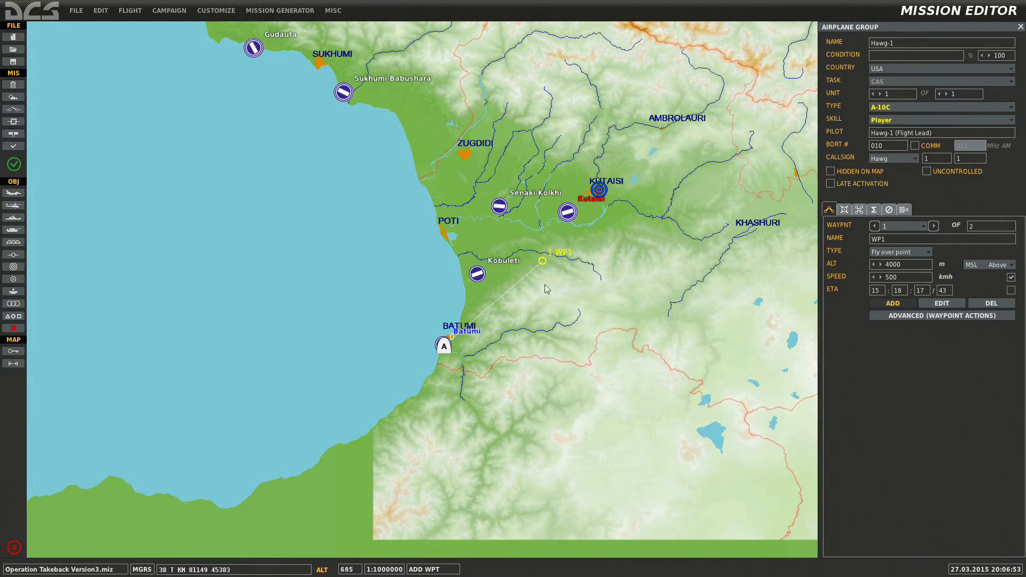
right_click_drag(468, 349, 544, 246)
scroll(542, 247, "up", 2)
scroll(476, 255, "up", 2)
scroll(352, 217, "up", 3)
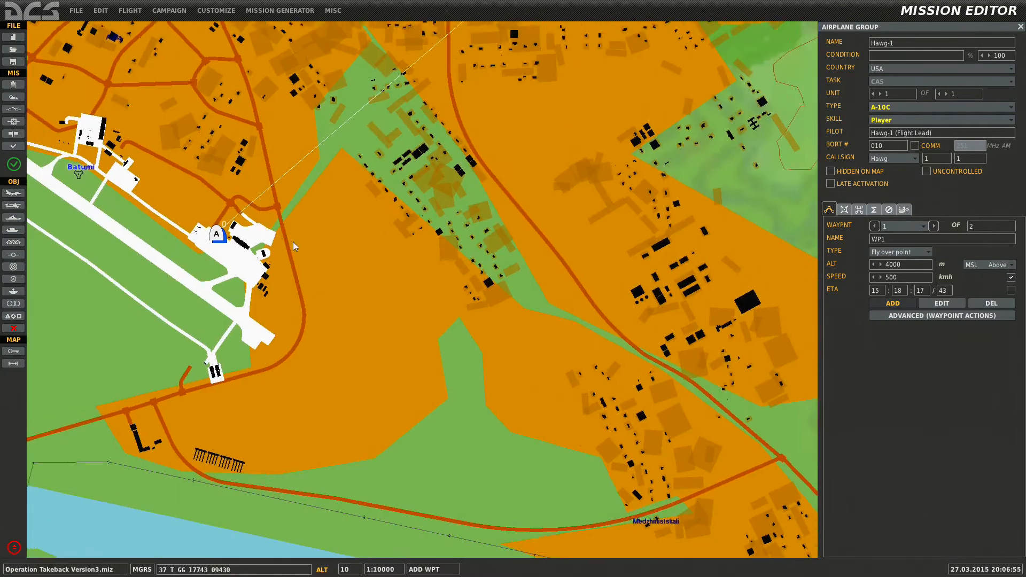
scroll(293, 241, "up", 2)
left_click(535, 363)
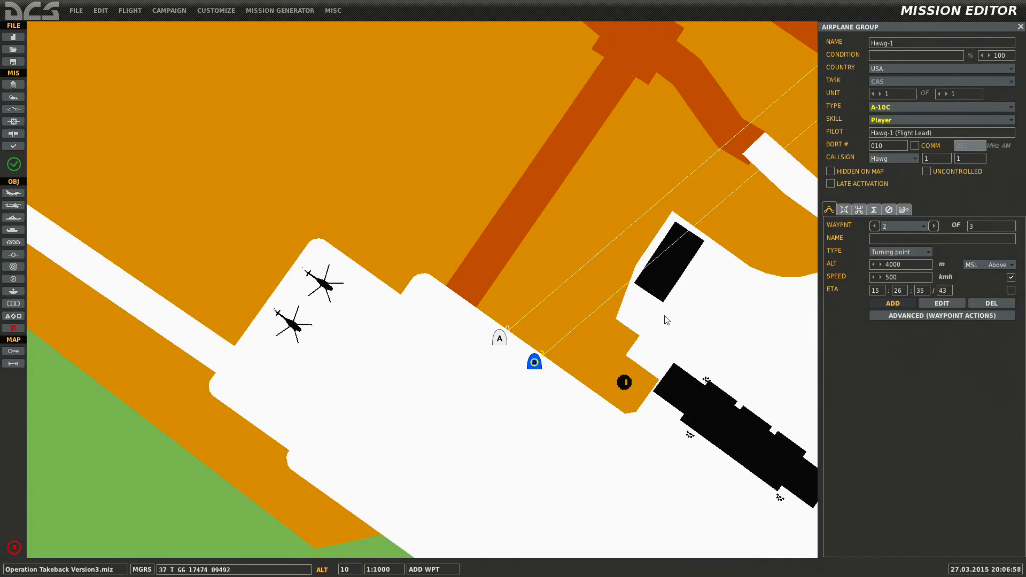
Delete waypoint 2 from Hawg-1's route.
scroll(470, 309, "down", 3)
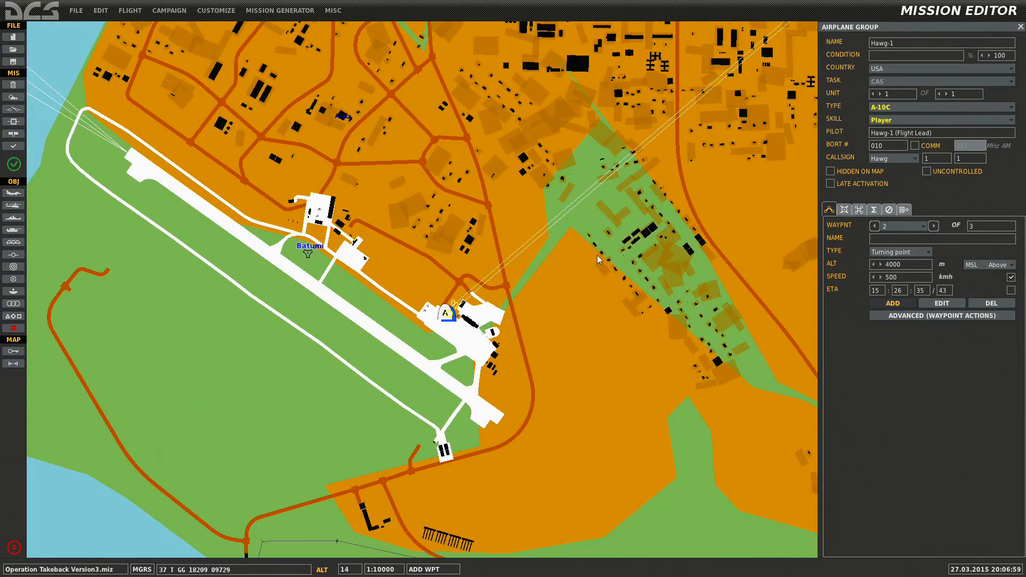
right_click_drag(690, 191, 523, 280)
scroll(523, 280, "down", 2)
right_click_drag(737, 118, 527, 277)
right_click_drag(689, 126, 552, 267)
right_click_drag(746, 93, 515, 289)
right_click_drag(698, 143, 556, 274)
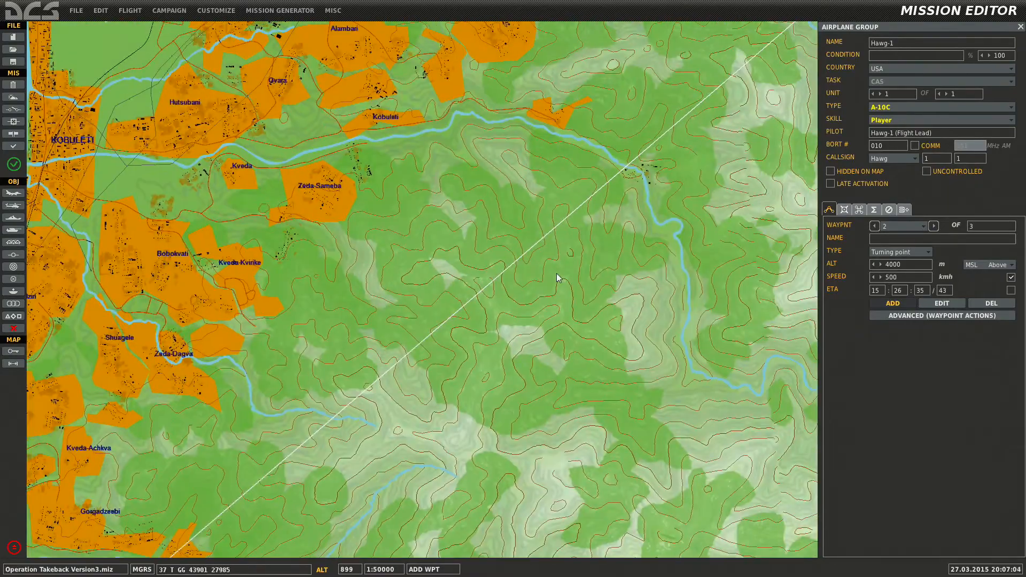
scroll(550, 238, "down", 4)
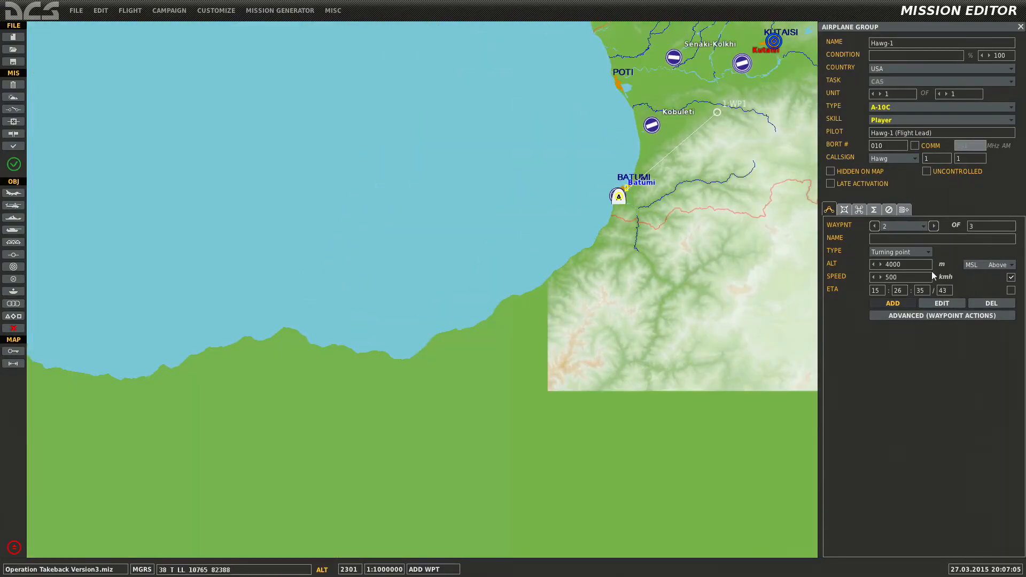
left_click(909, 227)
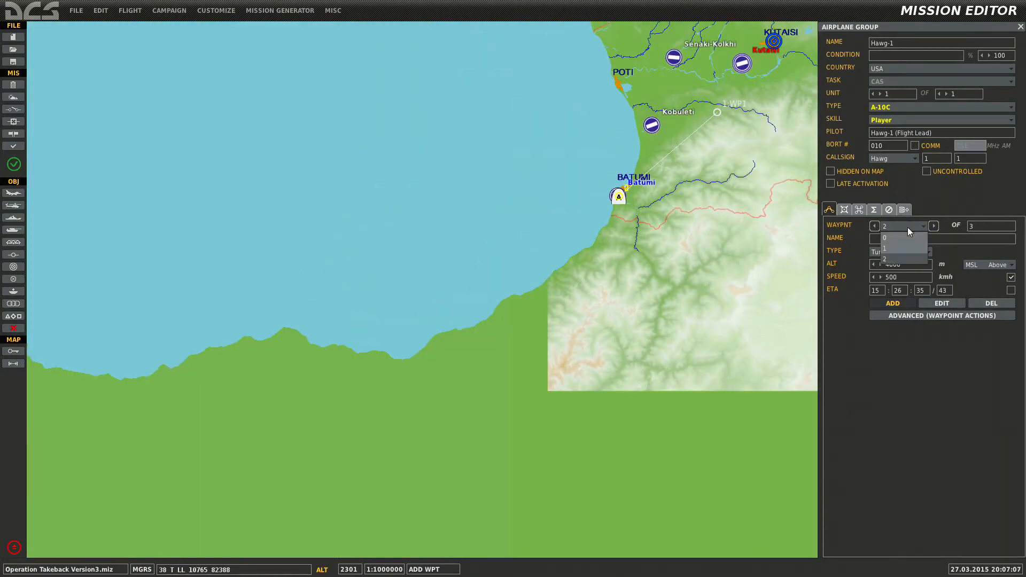
left_click(991, 303)
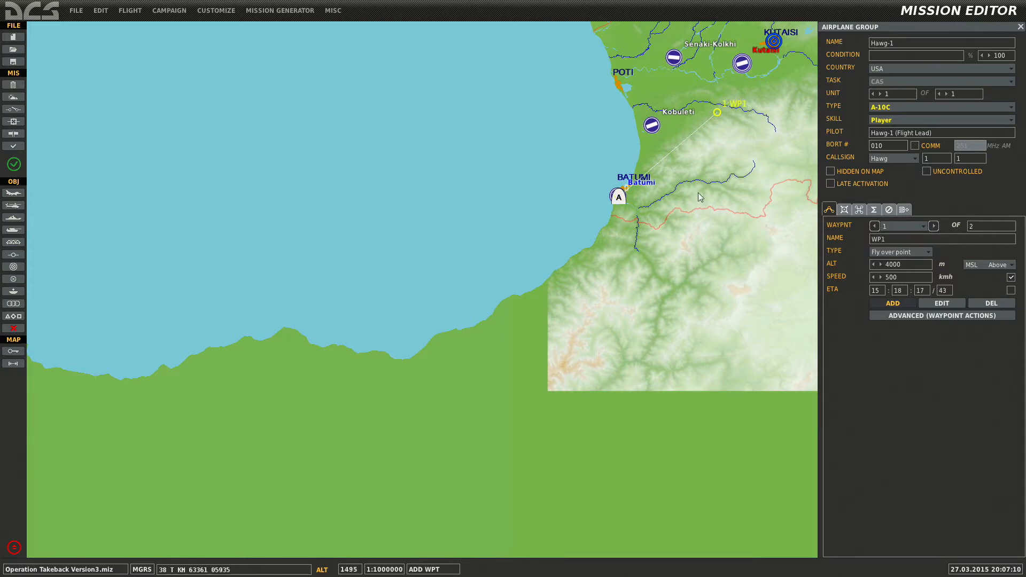
Select Hawg-2 on the Batumi ramp and add its waypoint 1 at the location of Hawg-1's WP1.
scroll(646, 209, "up", 10)
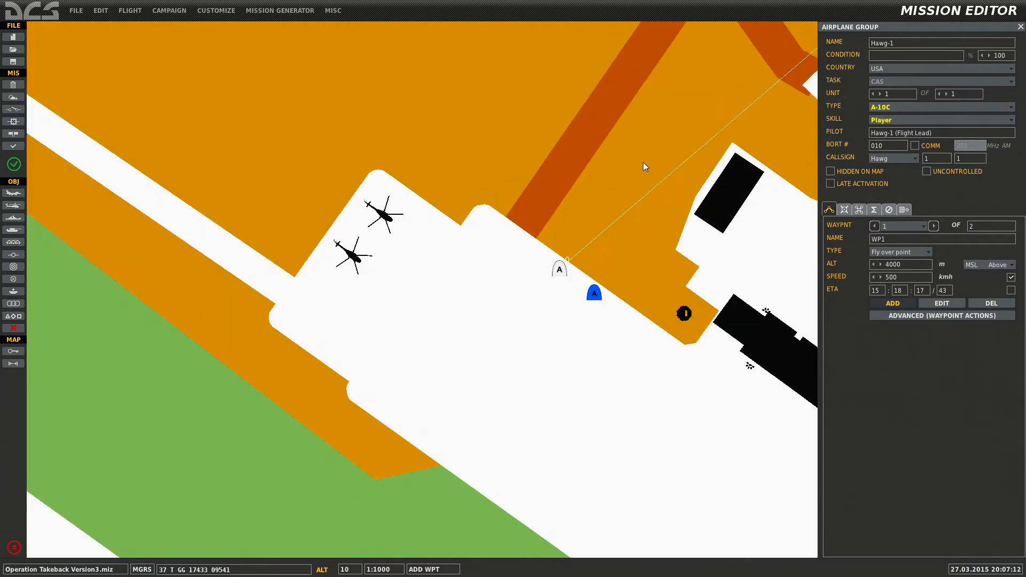
left_click(594, 294)
scroll(505, 271, "down", 3)
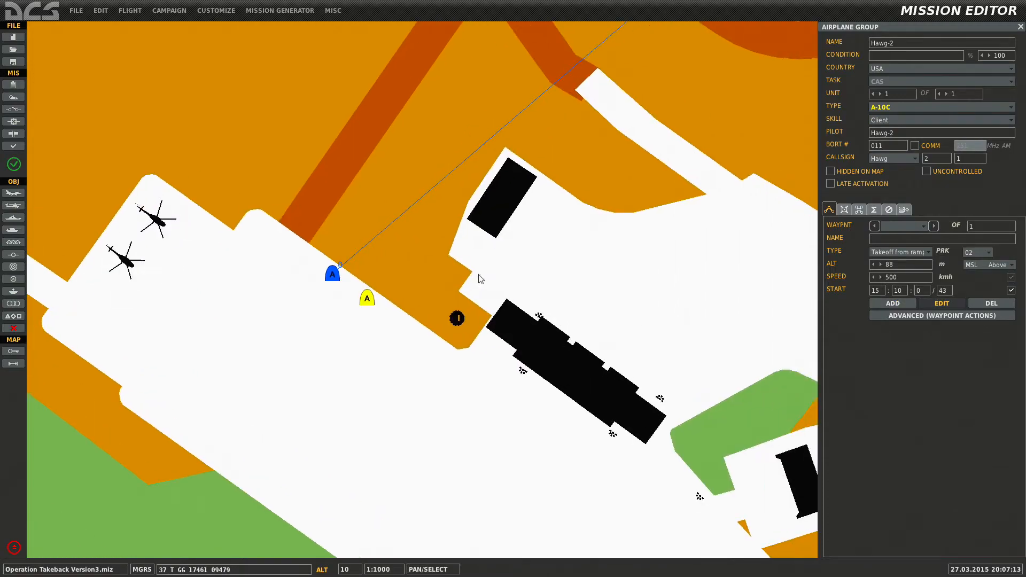
scroll(505, 271, "up", 1)
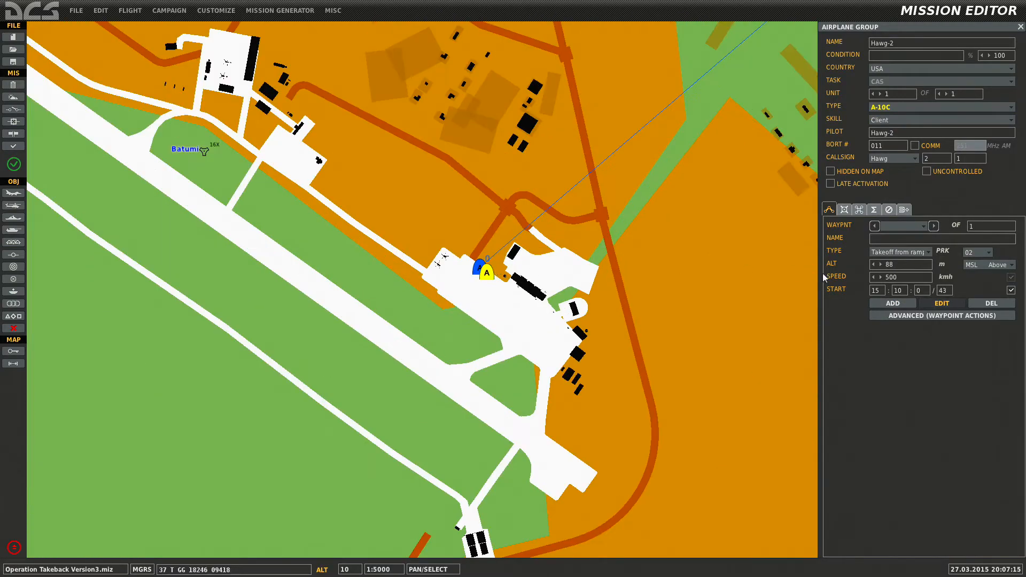
left_click(903, 303)
scroll(516, 340, "down", 3)
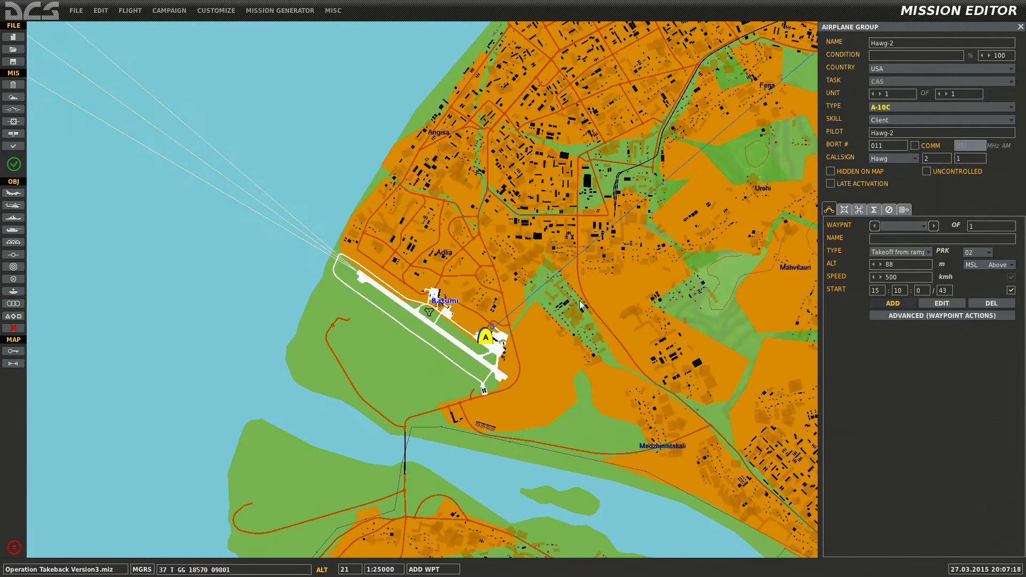
scroll(688, 234, "down", 2)
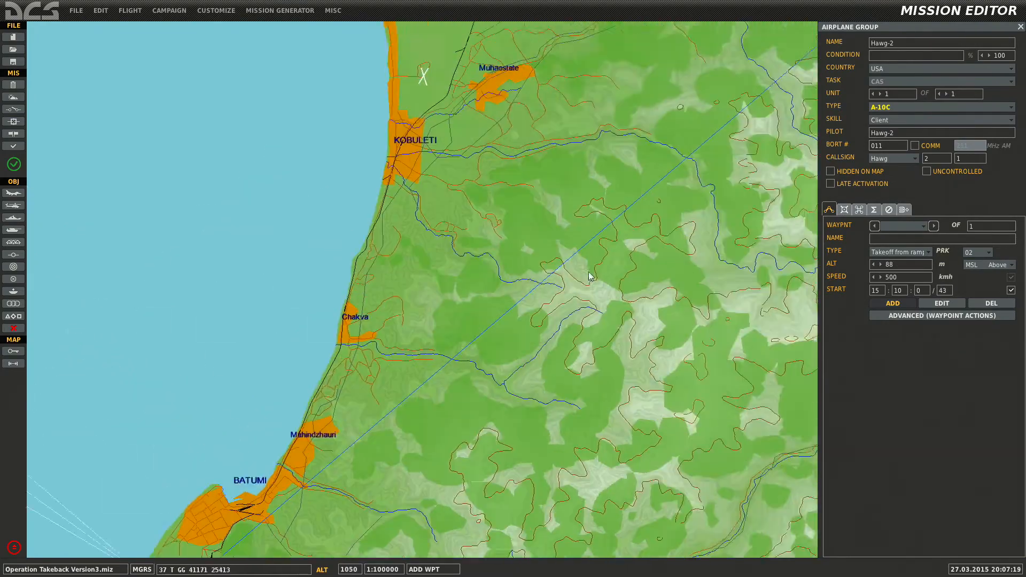
scroll(641, 230, "up", 4)
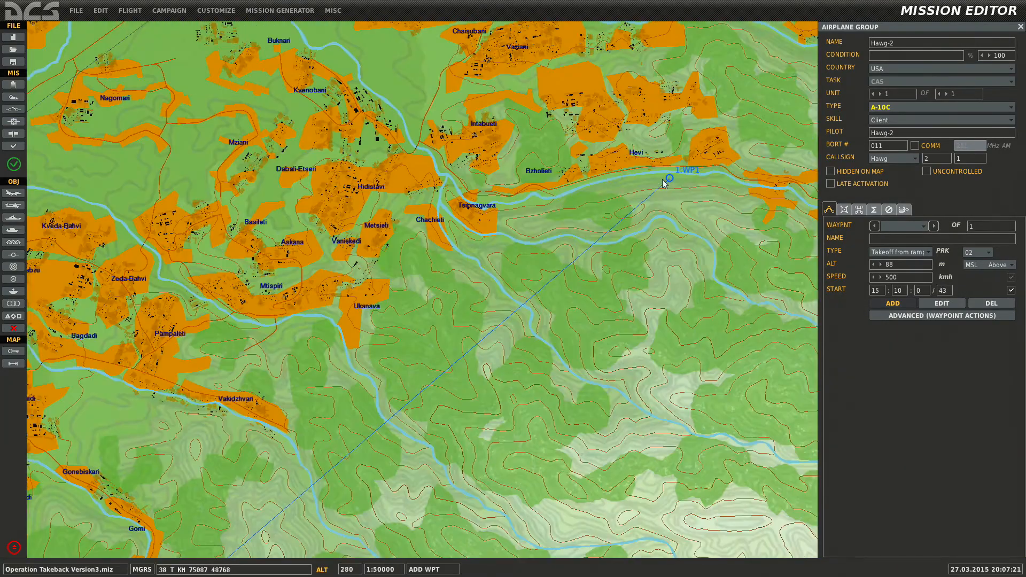
scroll(620, 246, "up", 3)
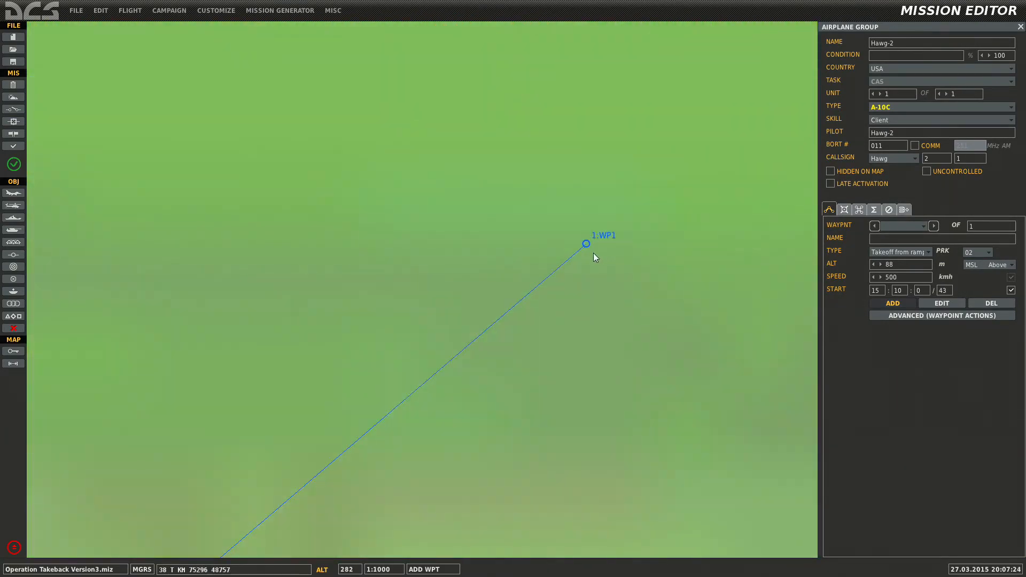
left_click(590, 247)
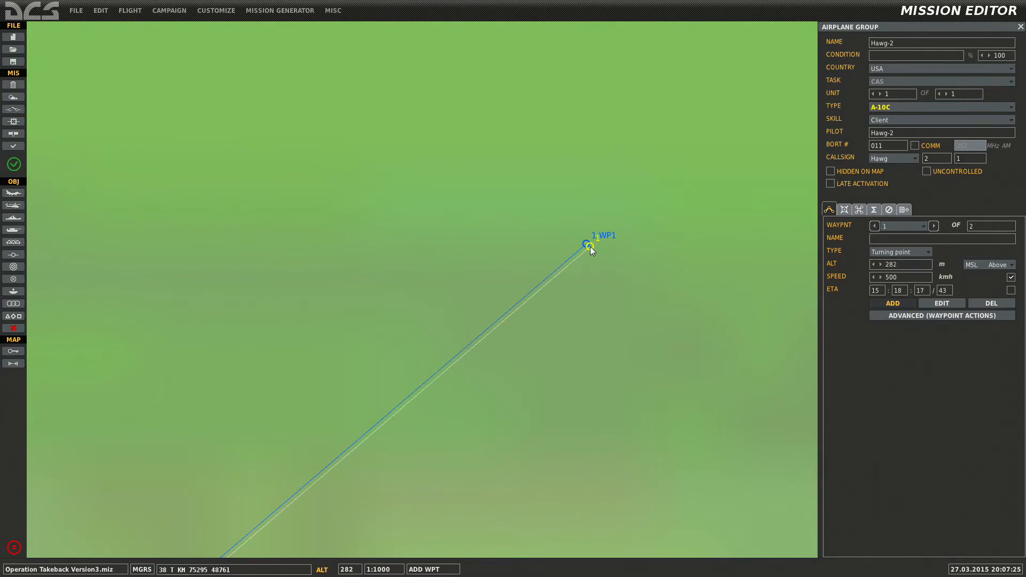
Make Hawg-2's waypoint 1 a fly over point named WP1 at 4000 m, and align it with Hawg-1's WP1.
left_click(915, 251)
left_click(590, 247)
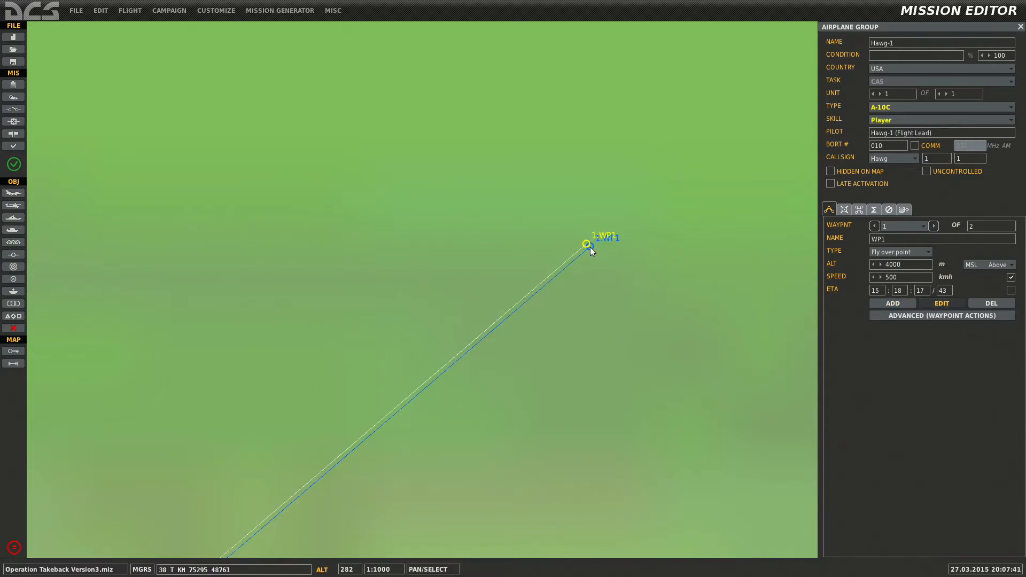
left_click_drag(590, 247, 588, 245)
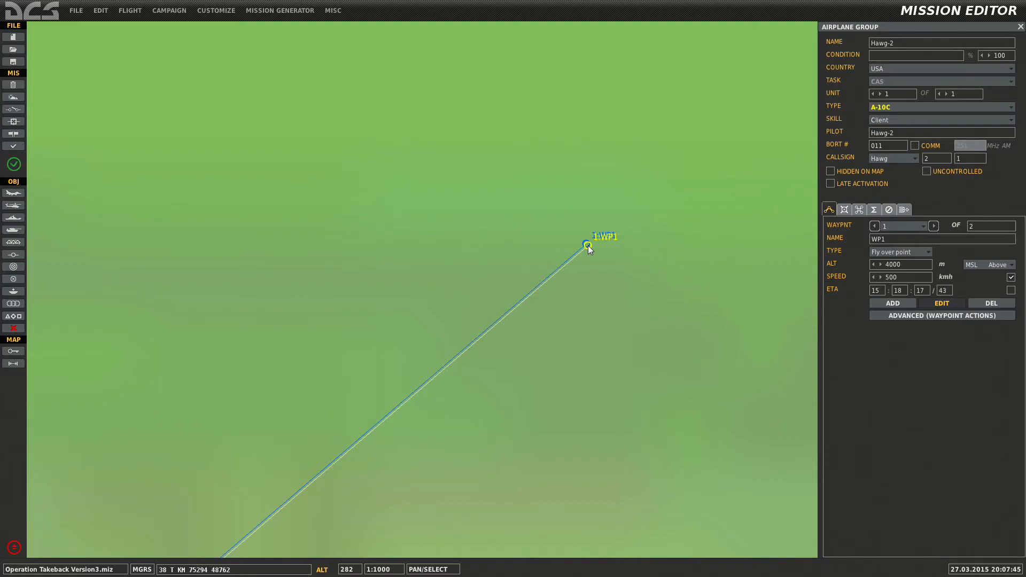
Examine the route from Batumi to WP1 and the area around Kutaisi airfield on the map.
scroll(598, 258, "down", 10)
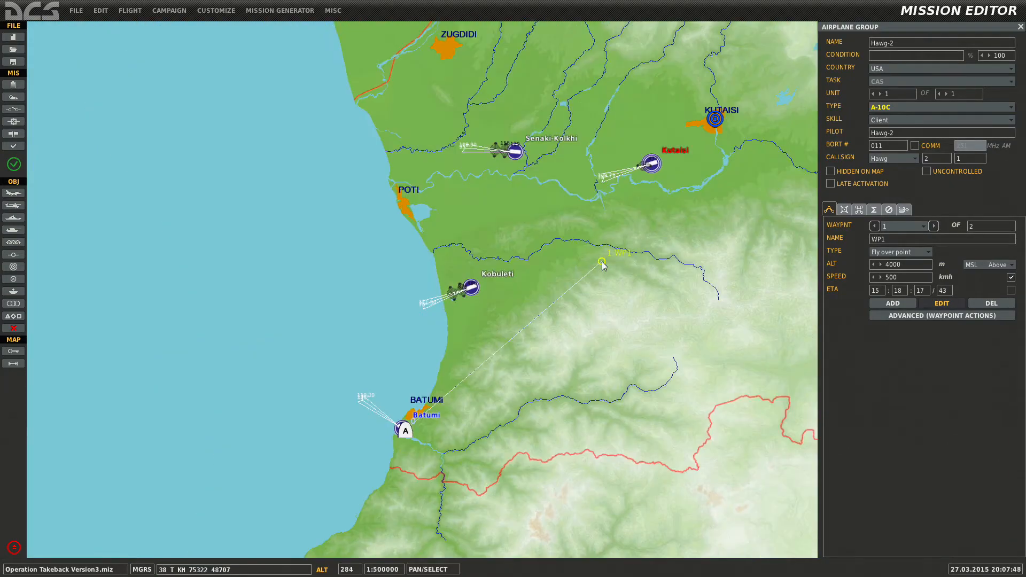
left_click_drag(648, 262, 542, 339)
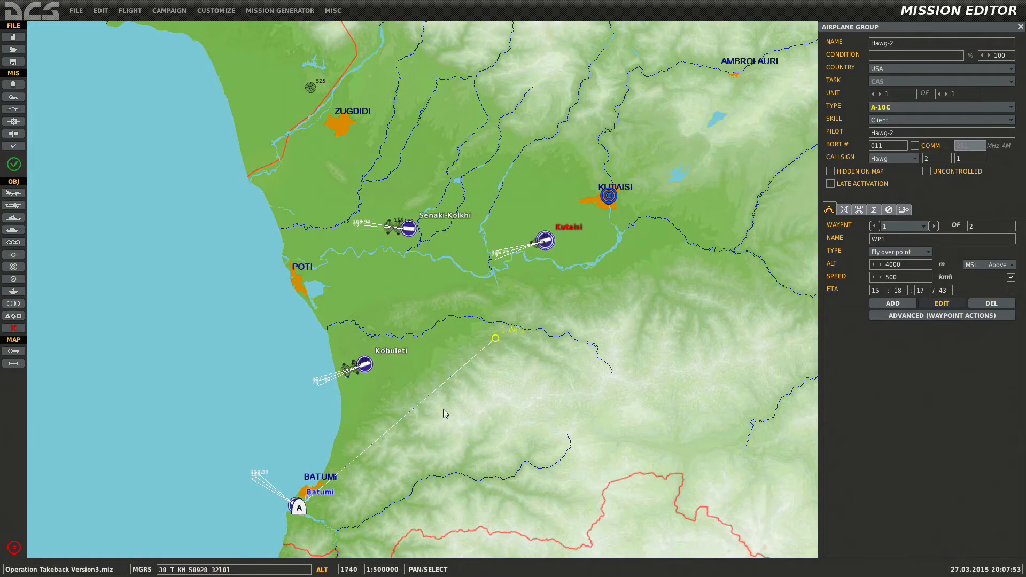
left_click_drag(443, 409, 563, 288)
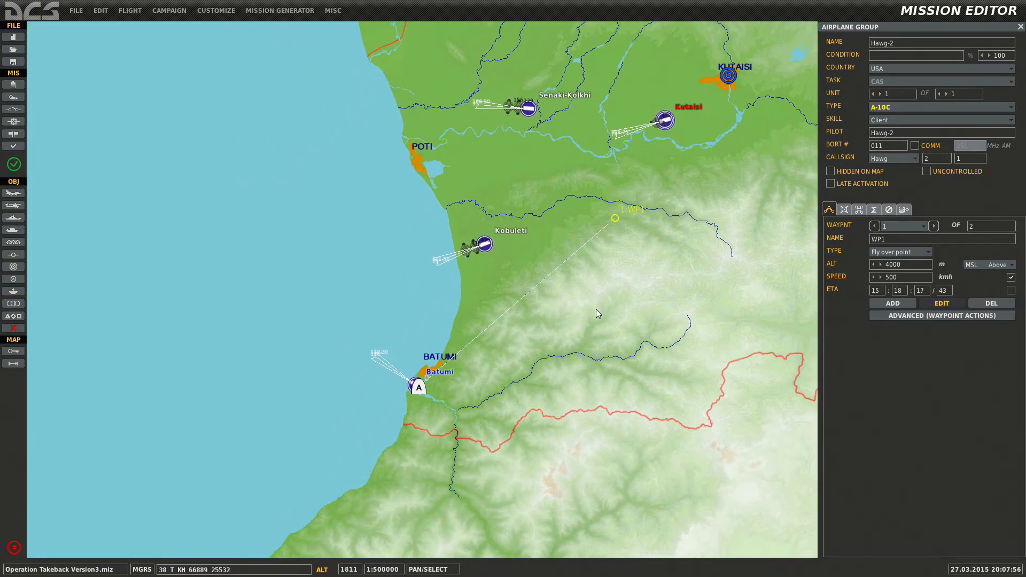
left_click_drag(653, 243, 591, 337)
left_click_drag(684, 194, 610, 328)
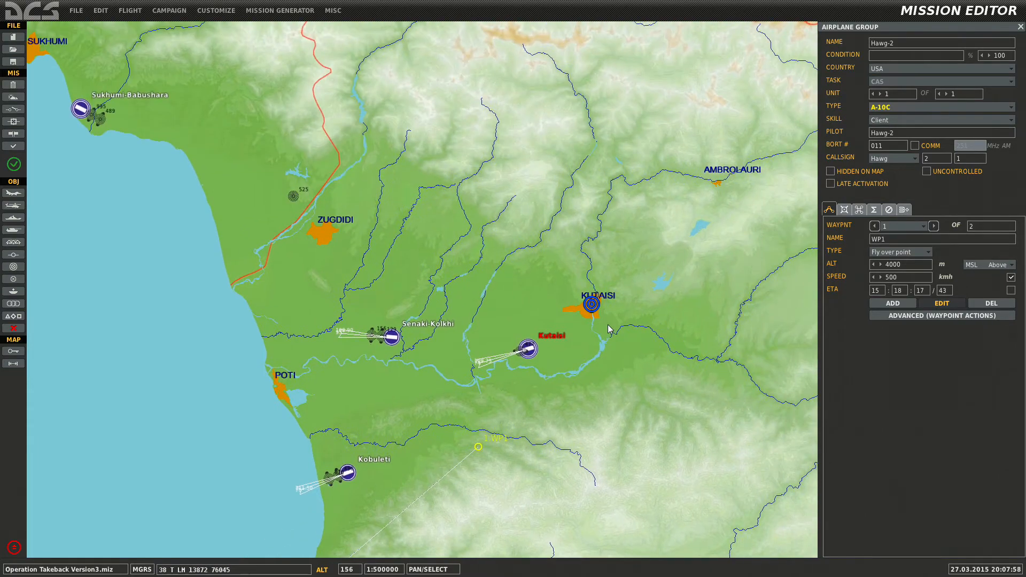
scroll(598, 305, "up", 2)
left_click_drag(485, 391, 500, 298)
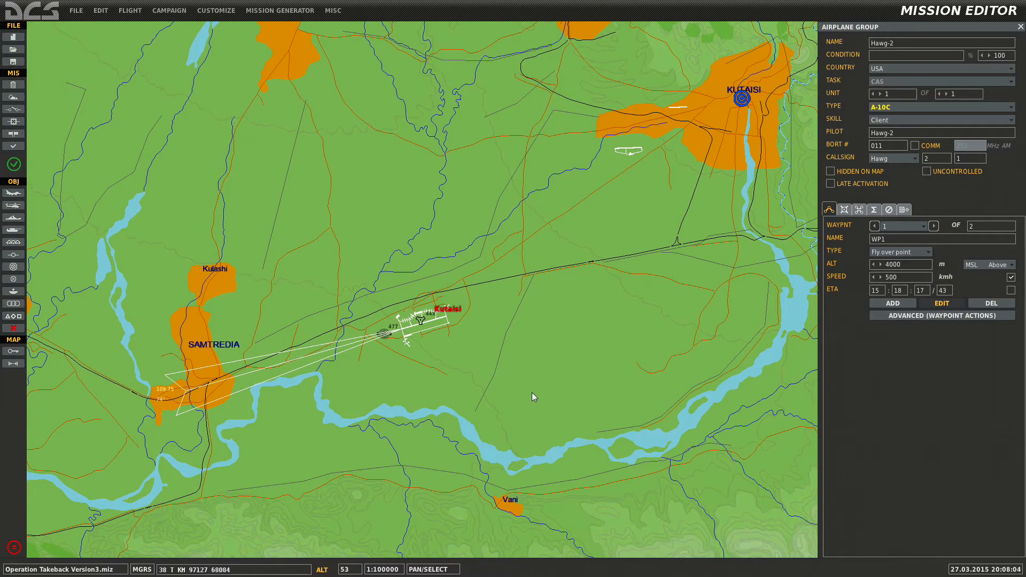
scroll(508, 422, "down", 2)
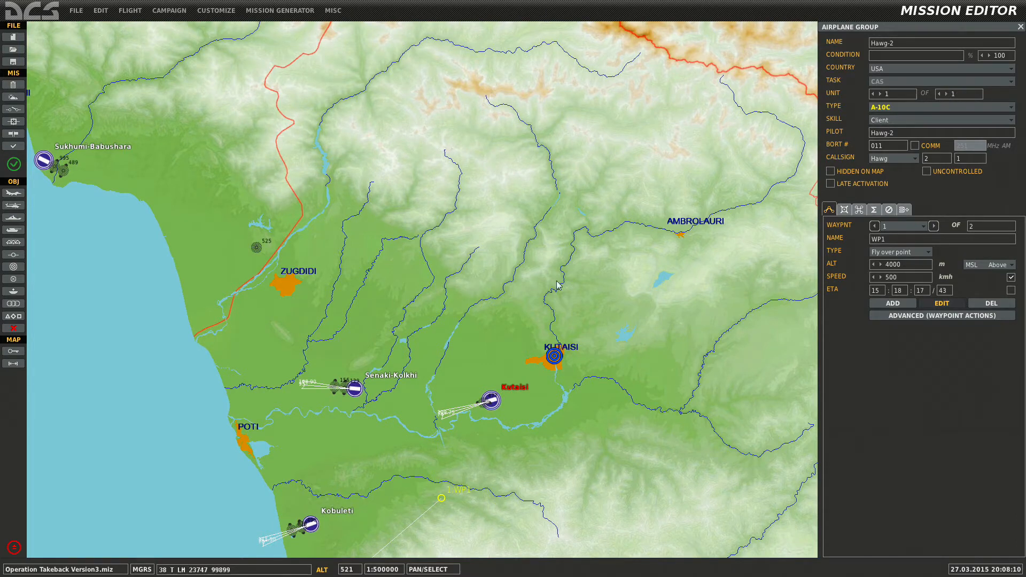
right_click_drag(600, 338, 610, 255)
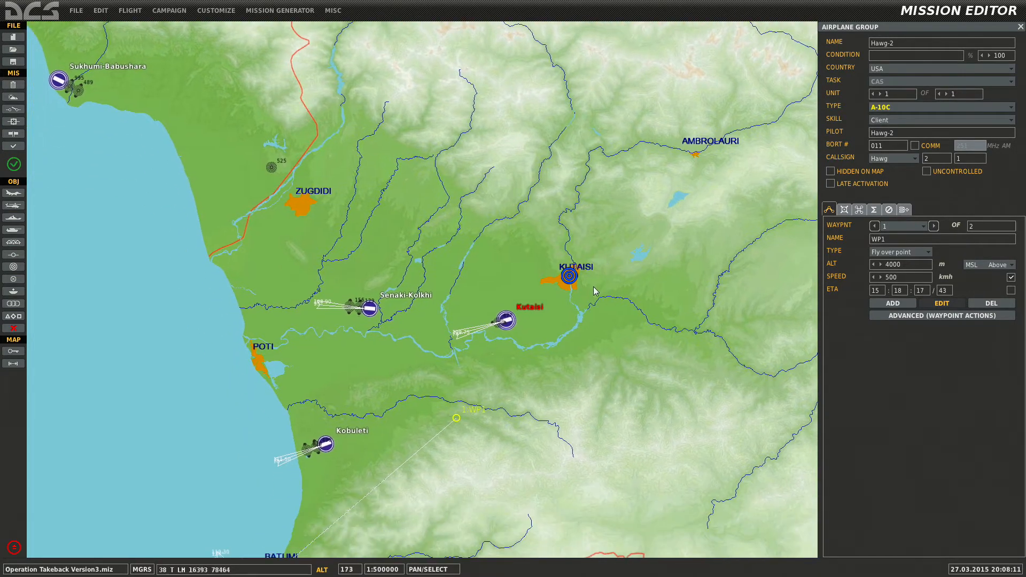
Start a new vehicle group named Kut Enemy Group 1 with country Russia and category Armor.
left_click(14, 229)
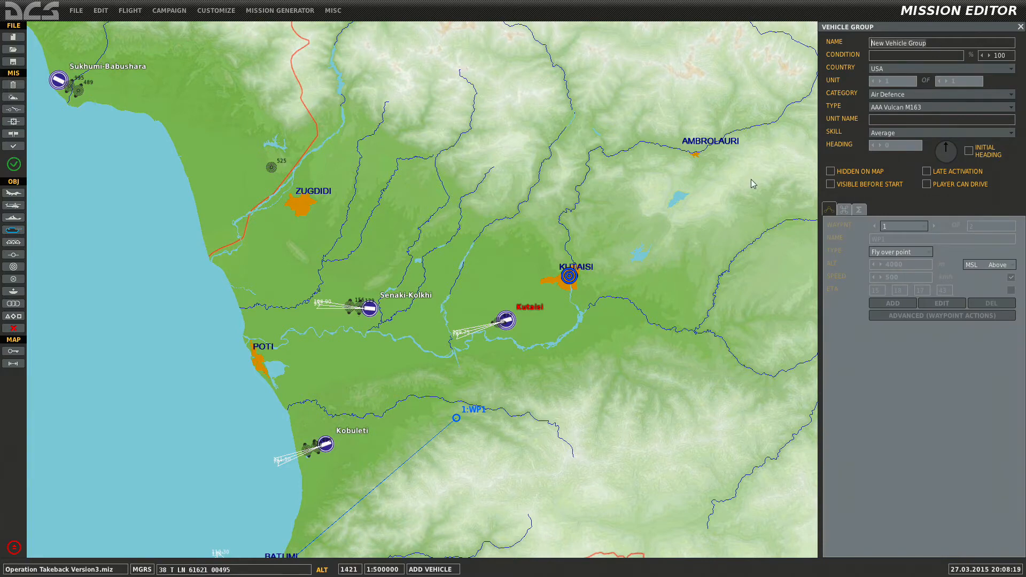
type("Ku")
type("a")
type(" Enemy Group 1")
left_click(891, 70)
left_click(887, 95)
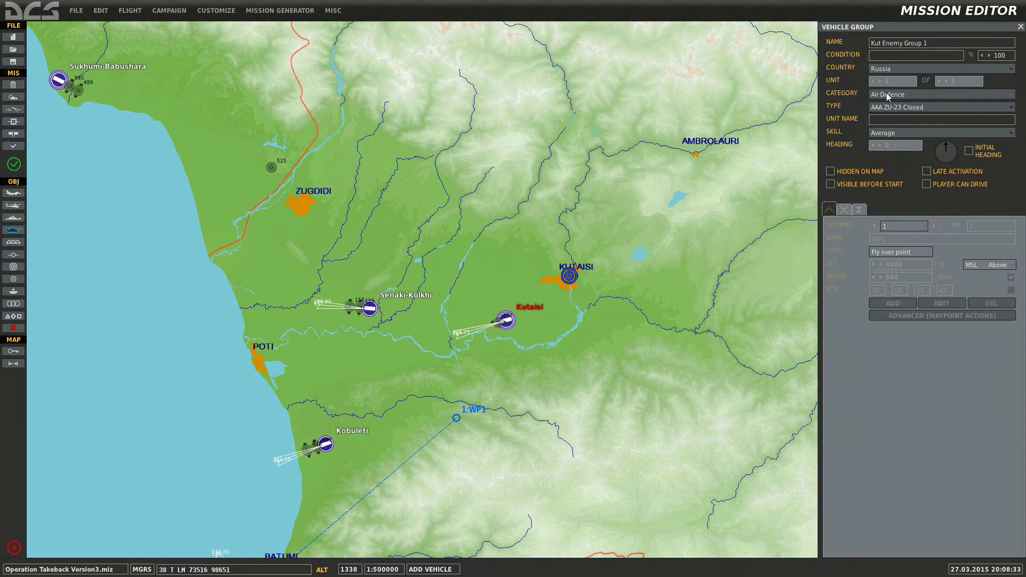
left_click(893, 98)
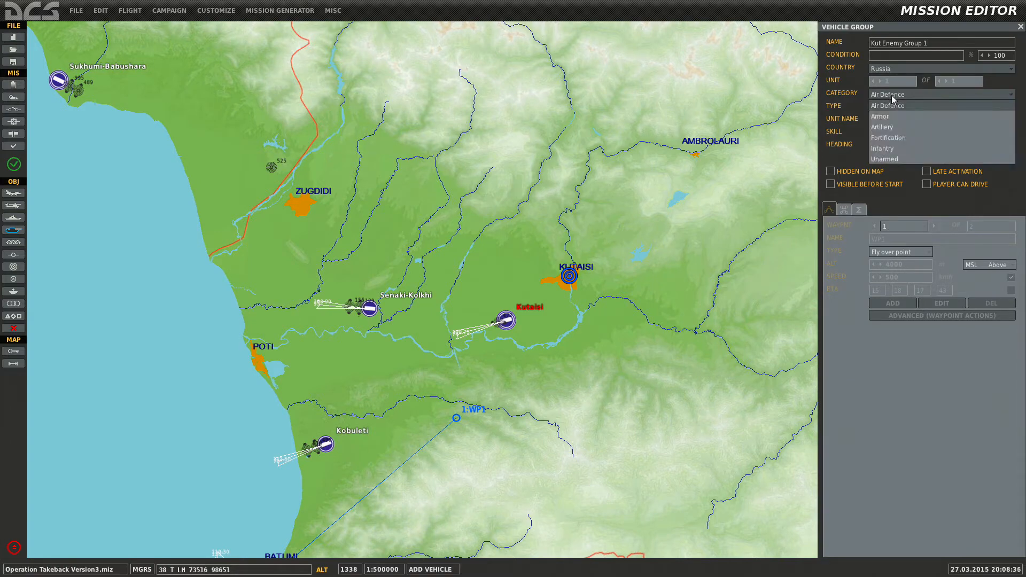
left_click(879, 116)
Set the skill of Kut Enemy Group 1 to Random.
right_click_drag(767, 152, 604, 187)
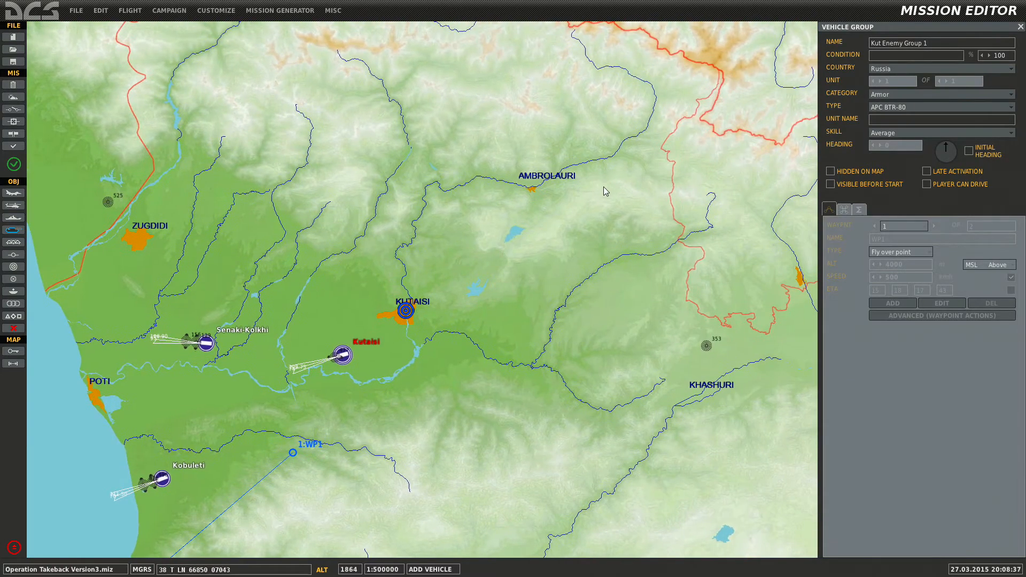
scroll(520, 226, "down", 2)
scroll(439, 291, "up", 2)
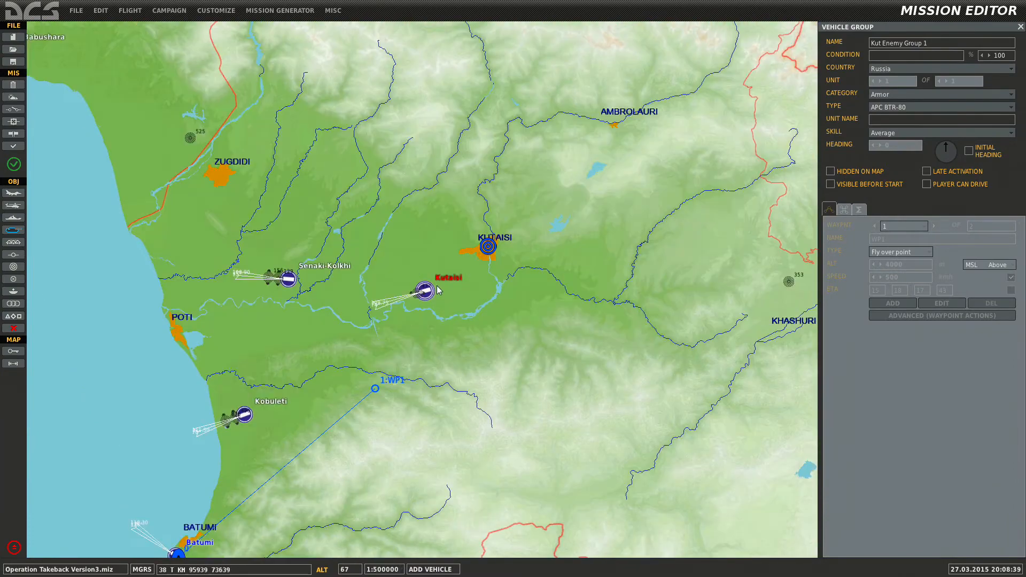
scroll(439, 290, "up", 4)
scroll(426, 292, "up", 2)
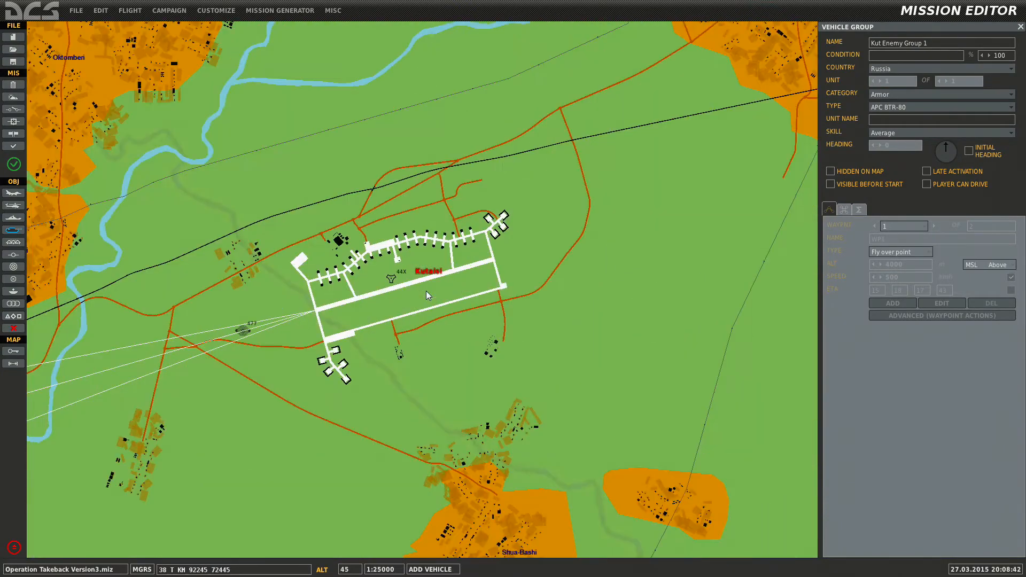
scroll(427, 295, "up", 1)
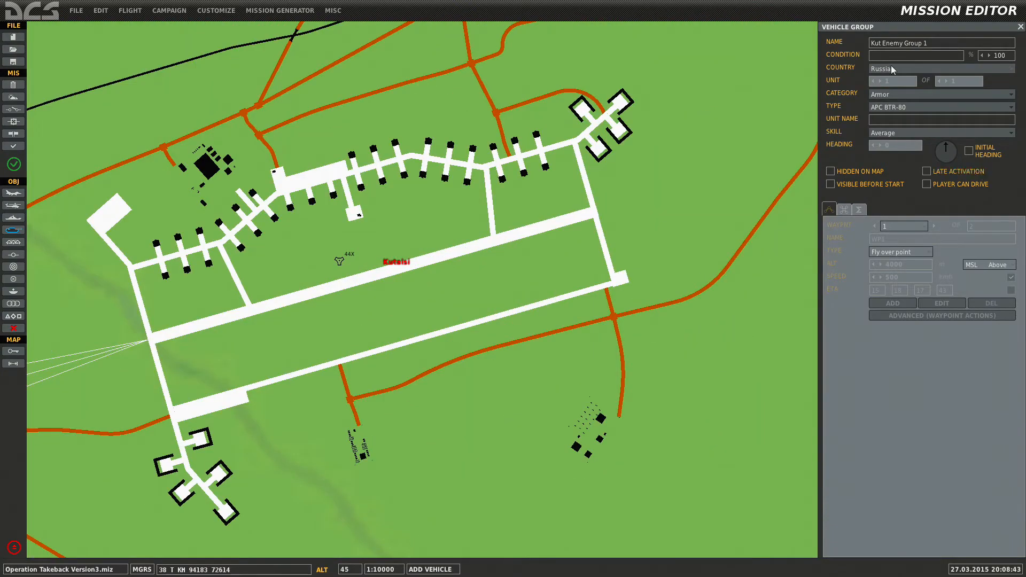
left_click(906, 132)
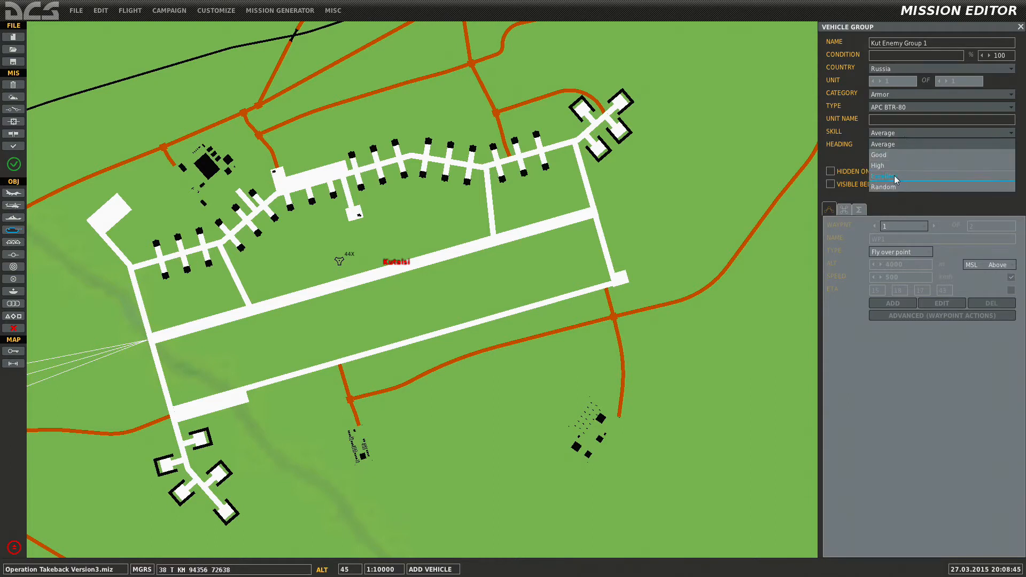
left_click(893, 185)
left_click(891, 134)
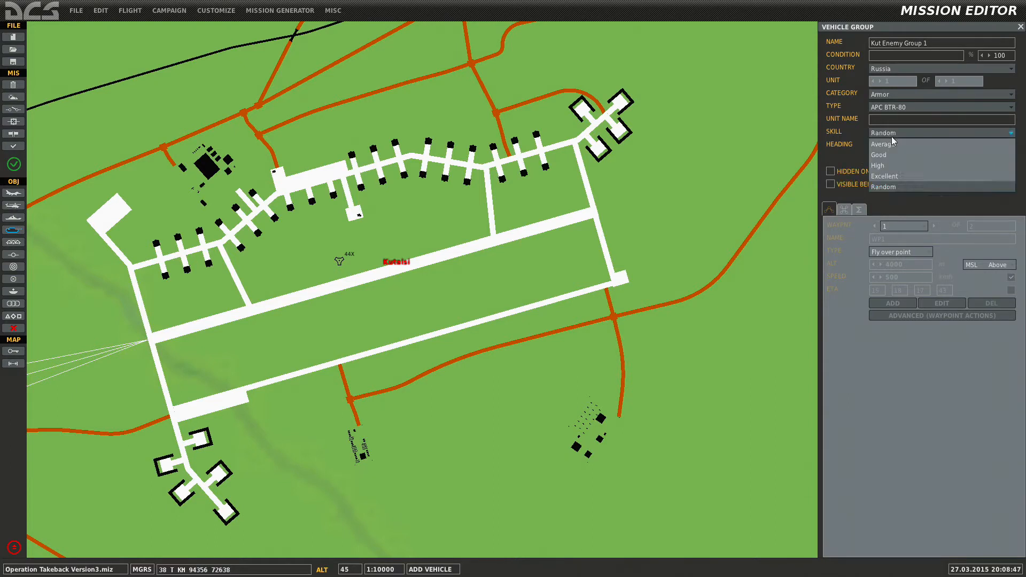
left_click(887, 184)
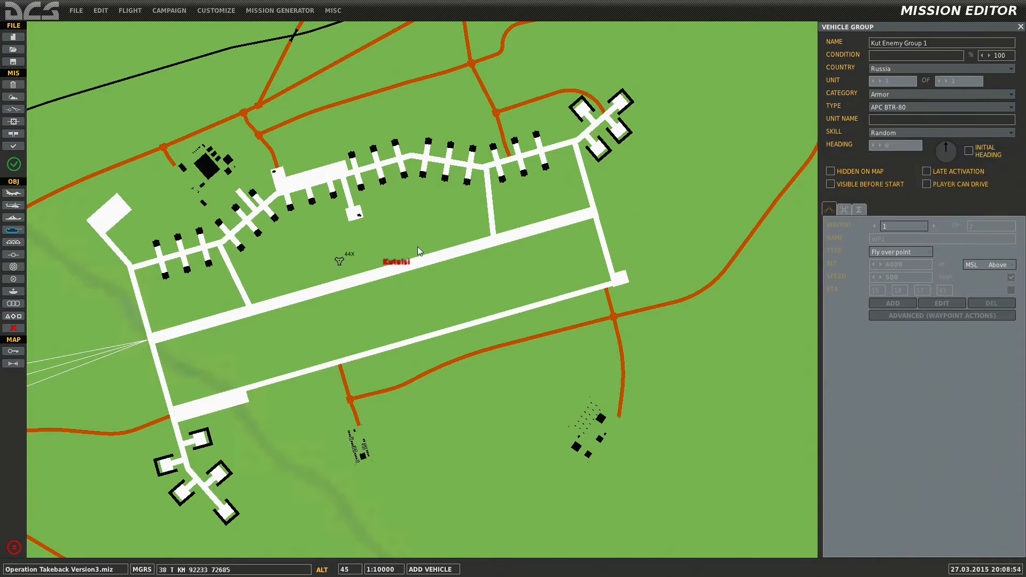
Place the group's APC BTR-80 on the grass just north of the Kutaisi runway and select it.
left_click(396, 235)
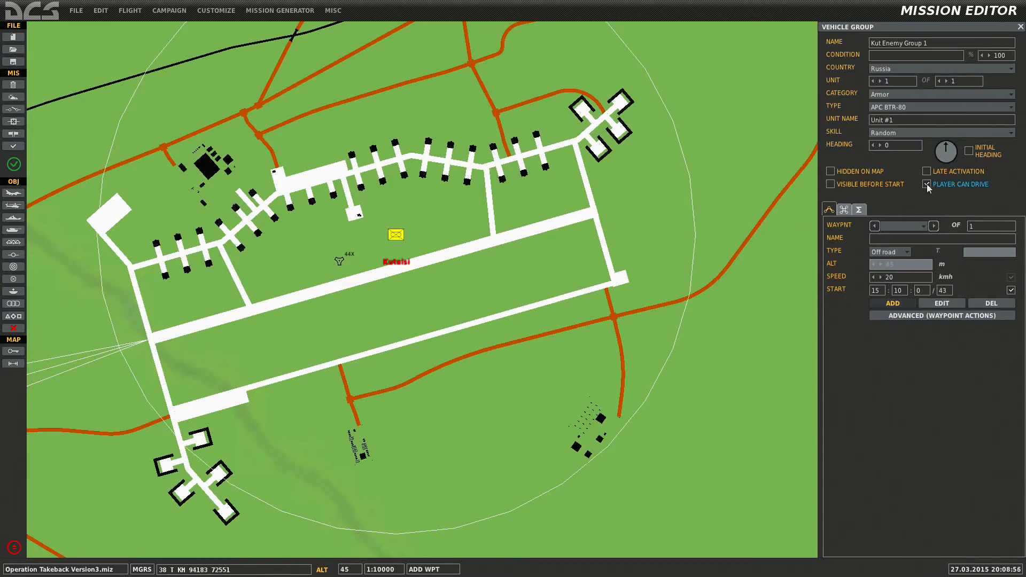
left_click(396, 234)
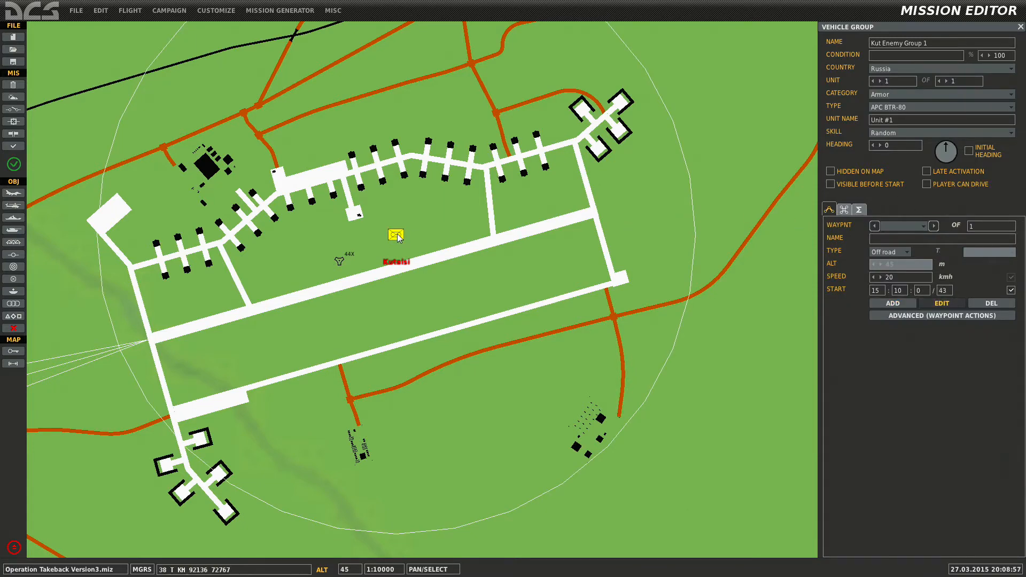
scroll(396, 233, "down", 4)
right_click_drag(396, 233, 441, 245)
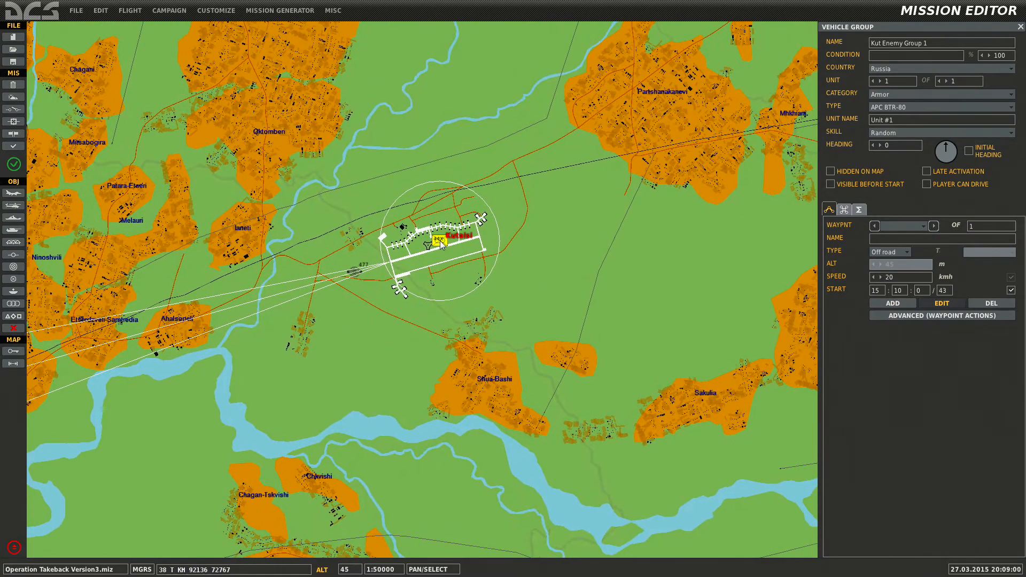
Move Kut Enemy Group 1 from Kutaisi airfield to the open land between Patara-Poti and Sachochuo.
left_click_drag(442, 244, 369, 176)
scroll(534, 289, "down", 2)
scroll(527, 256, "down", 1)
scroll(522, 204, "up", 2)
scroll(522, 204, "down", 2)
scroll(377, 156, "up", 2)
scroll(374, 159, "down", 1)
scroll(375, 160, "down", 1)
scroll(369, 177, "up", 2)
left_click_drag(356, 165, 166, 349)
right_click_drag(166, 349, 342, 202)
left_click_drag(342, 202, 514, 411)
right_click_drag(513, 410, 510, 209)
scroll(511, 209, "down", 1)
left_click_drag(511, 209, 474, 246)
scroll(514, 278, "up", 2)
scroll(550, 291, "up", 2)
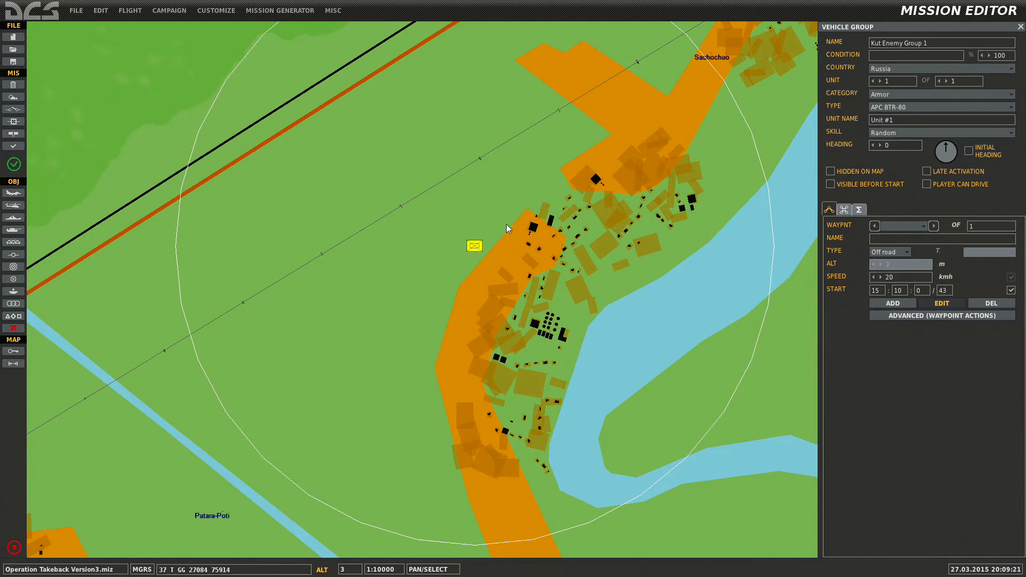
left_click_drag(507, 228, 539, 182)
Increase the number of vehicles in Kut Enemy Group 1 to 14.
left_click(945, 80)
left_click(945, 80)
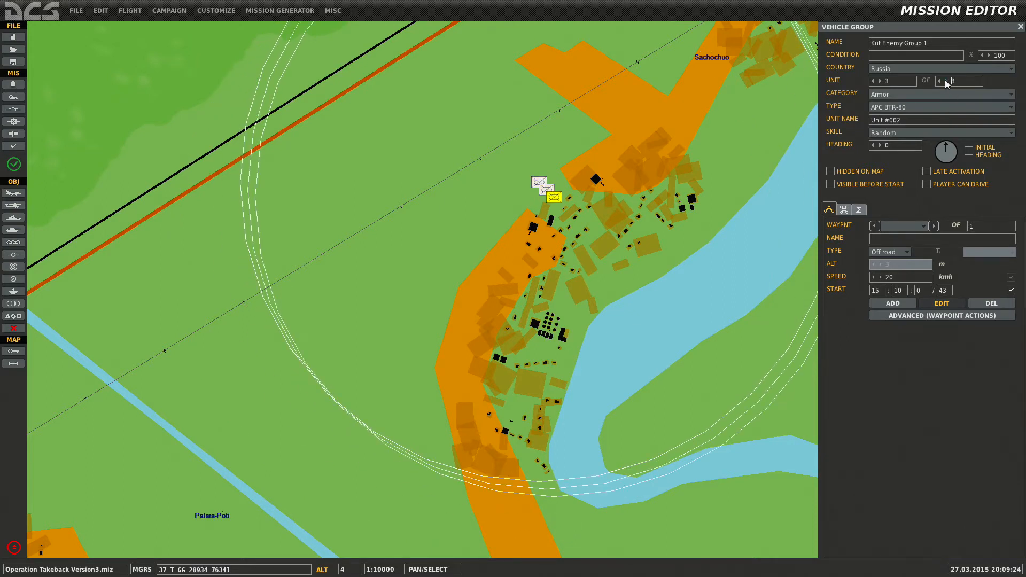
left_click(944, 80)
left_click(944, 80)
left_click(944, 80)
left_click(945, 80)
left_click(945, 80)
left_click(944, 80)
left_click(945, 80)
left_click(945, 81)
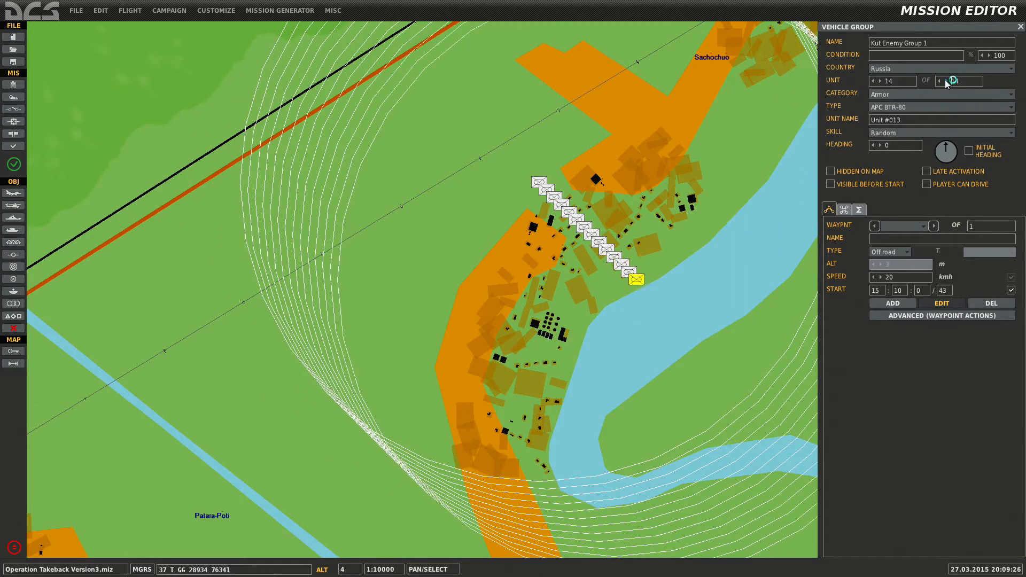
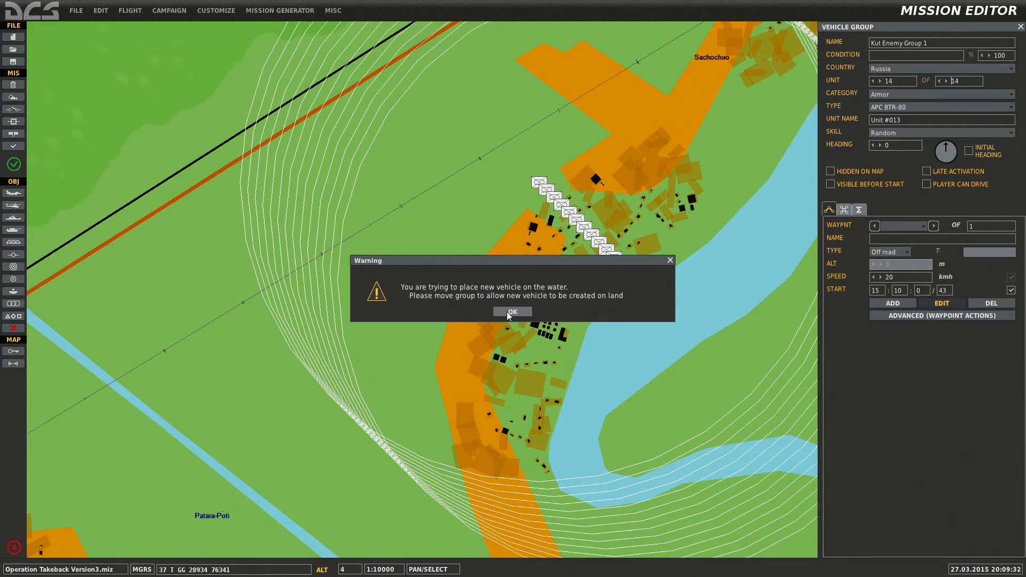
left_click(512, 313)
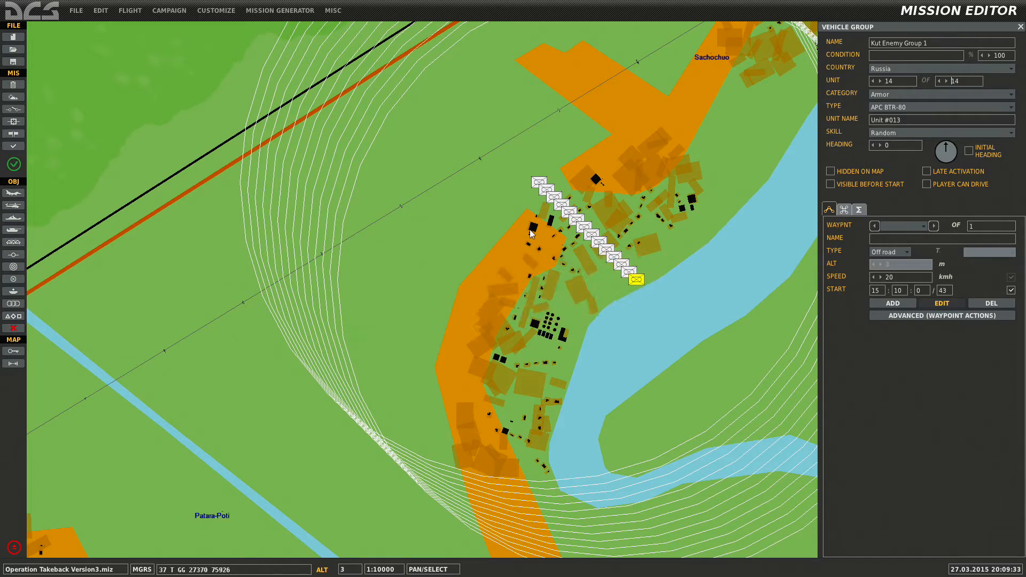
Move the whole group from the riverside to the open field northwest of Patara-Dzhihaishi.
left_click(536, 182)
left_click(537, 185)
left_click_drag(538, 185, 392, 143)
scroll(492, 187, "down", 5)
scroll(477, 240, "up", 2)
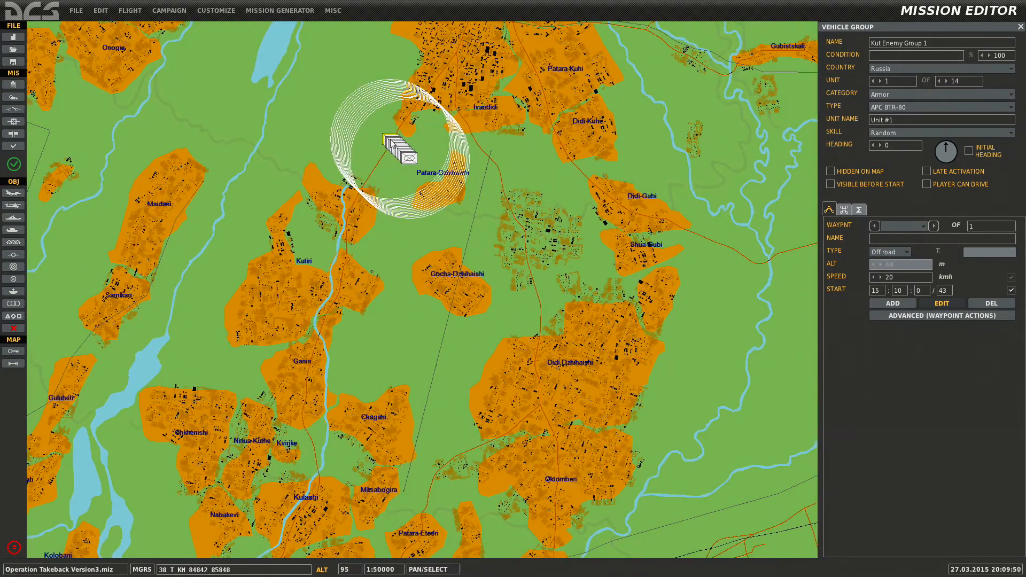
Raise the number of vehicles in Kut Enemy Group 1 to 18.
left_click(944, 81)
left_click(944, 81)
left_click(944, 81)
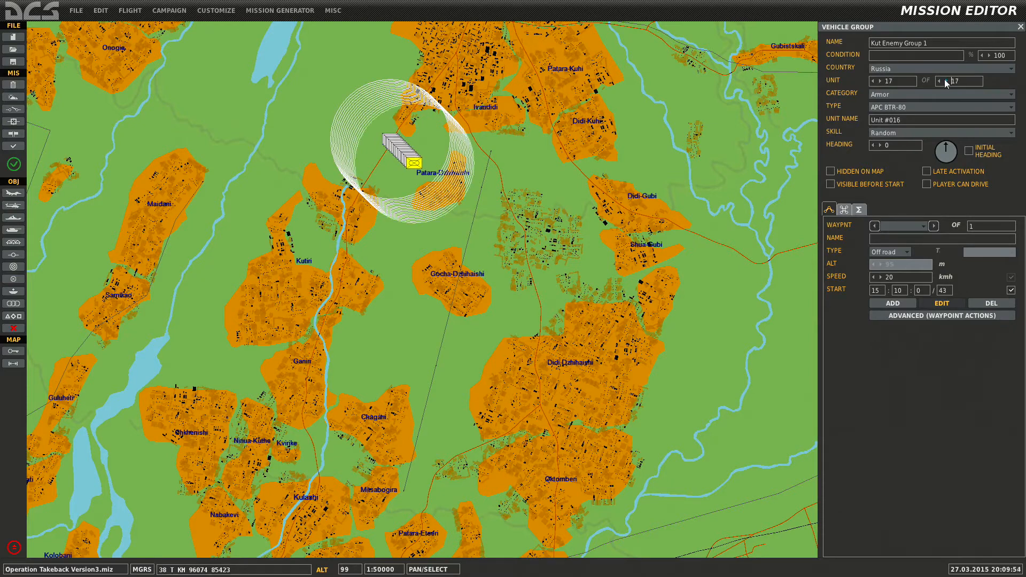
left_click(944, 80)
scroll(393, 140, "up", 2)
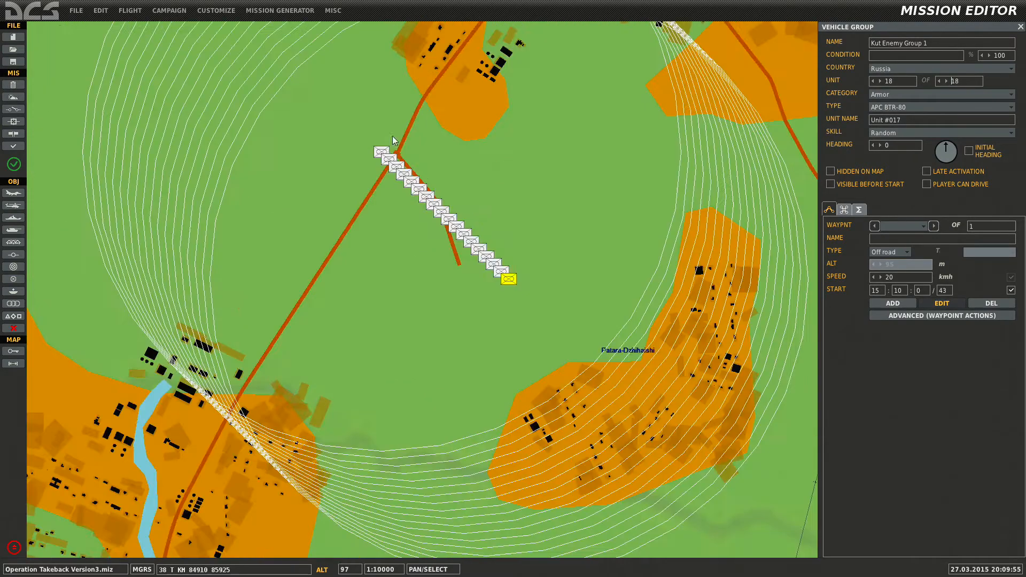
Move the whole group by its lead vehicle back onto Kutaisi airfield.
left_click(382, 153)
scroll(382, 153, "down", 4)
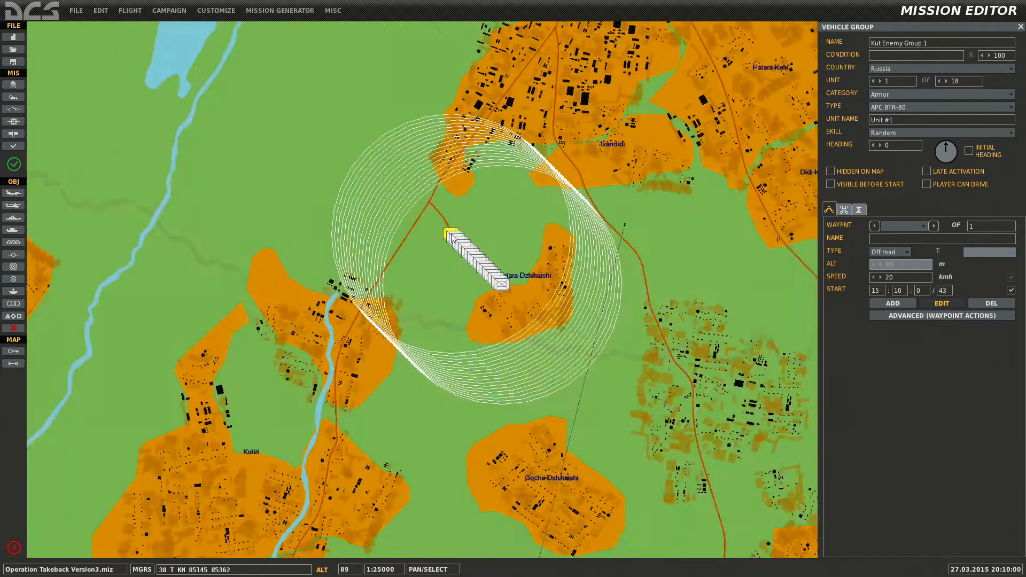
scroll(455, 245, "up", 4)
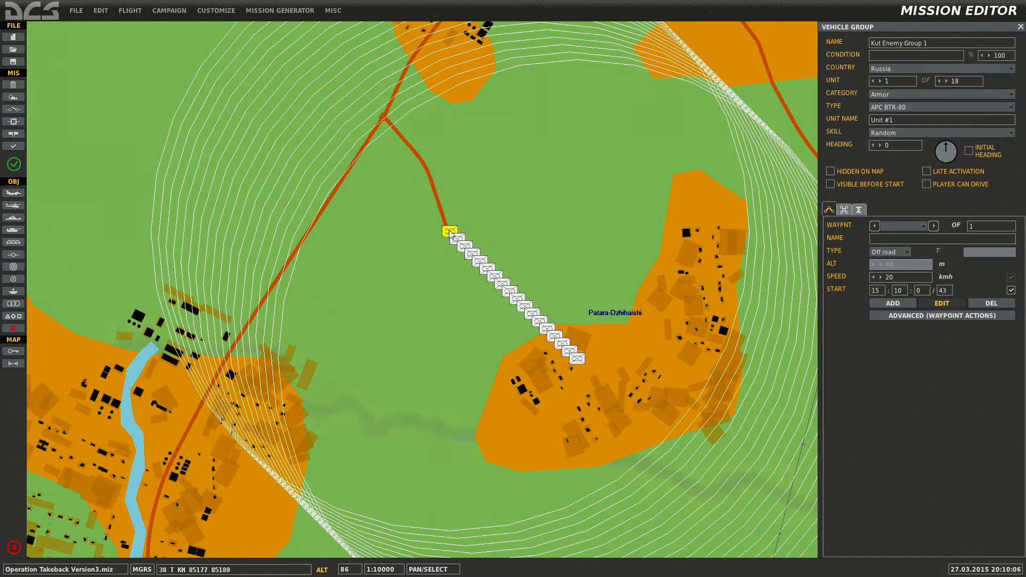
left_click_drag(449, 231, 453, 467)
scroll(454, 283, "down", 4)
right_click_drag(453, 467, 391, 41)
left_click_drag(390, 42, 524, 92)
right_click_drag(525, 96, 508, 172)
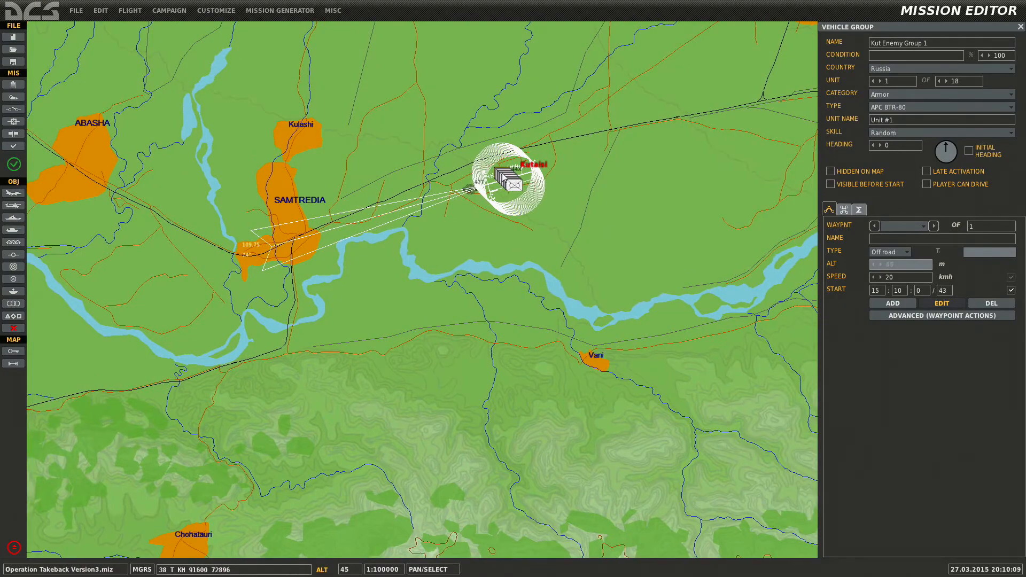
scroll(509, 181, "up", 4)
scroll(509, 184, "up", 1)
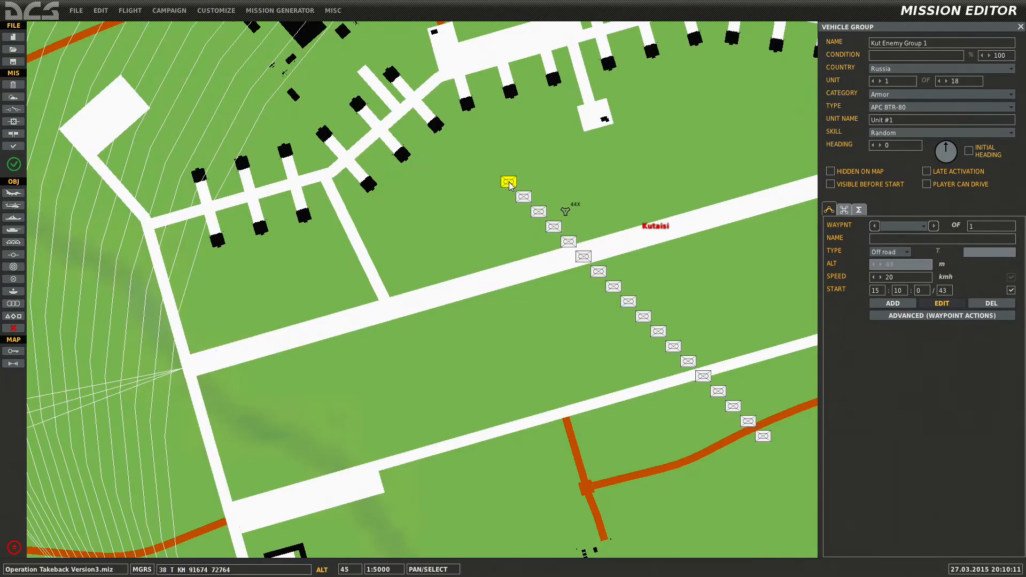
Place the lead vehicle on the grass north of the runway's western end and change its type to MBT T-72B.
left_click_drag(510, 182, 603, 160)
right_click_drag(603, 160, 513, 276)
left_click_drag(513, 276, 375, 313)
right_click_drag(376, 312, 490, 250)
left_click_drag(490, 249, 286, 324)
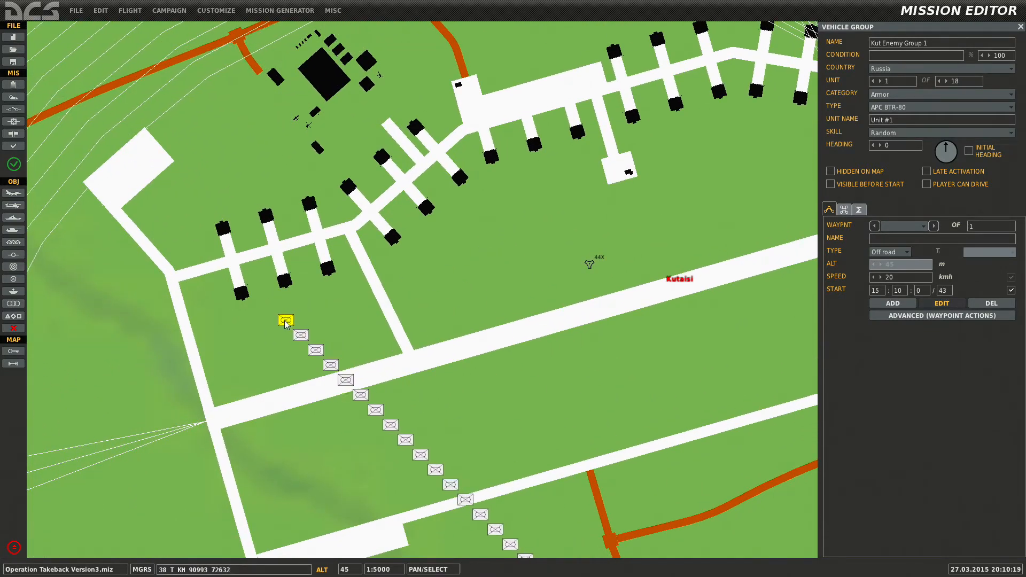
left_click(893, 106)
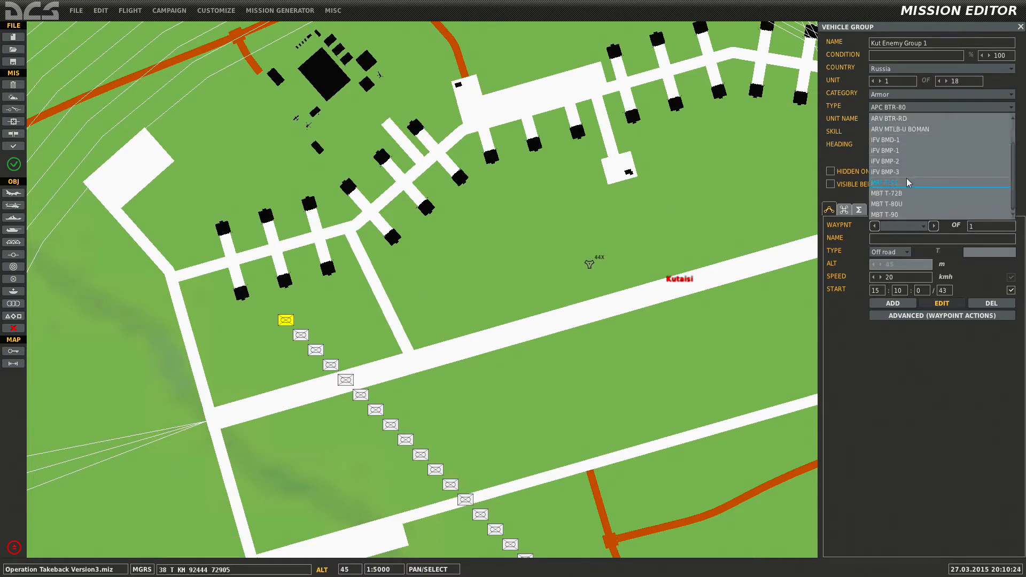
left_click(903, 193)
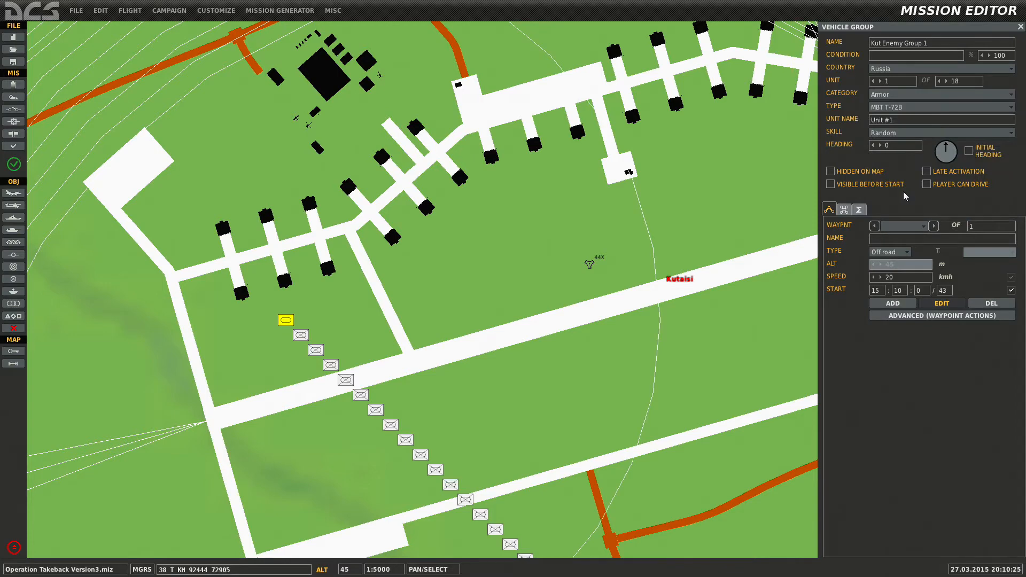
Set the group's waypoint type to Custom with speed 0 km/h, and turn the lead vehicle to face roughly west-southwest.
scroll(449, 264, "down", 1)
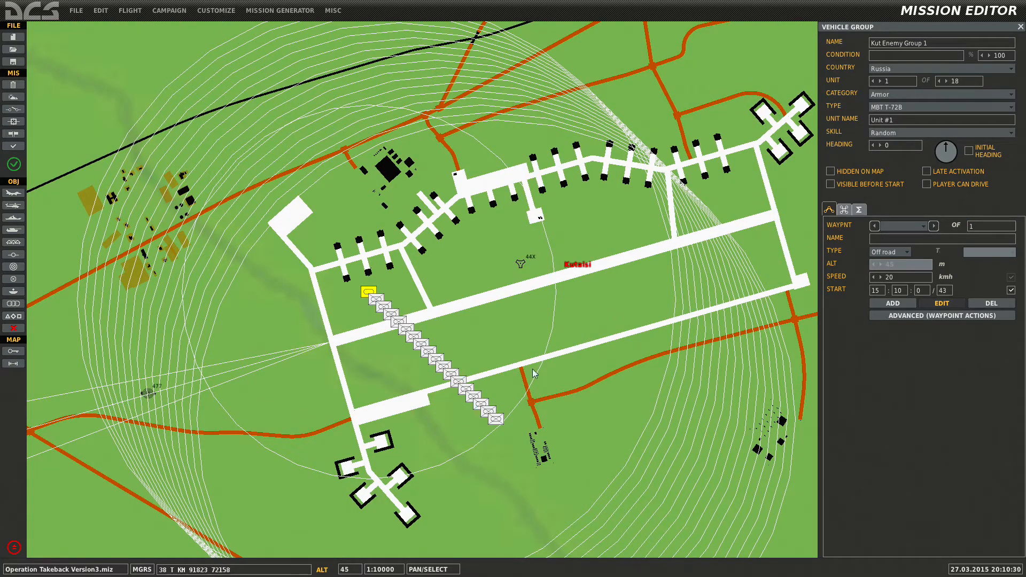
scroll(382, 311, "up", 1)
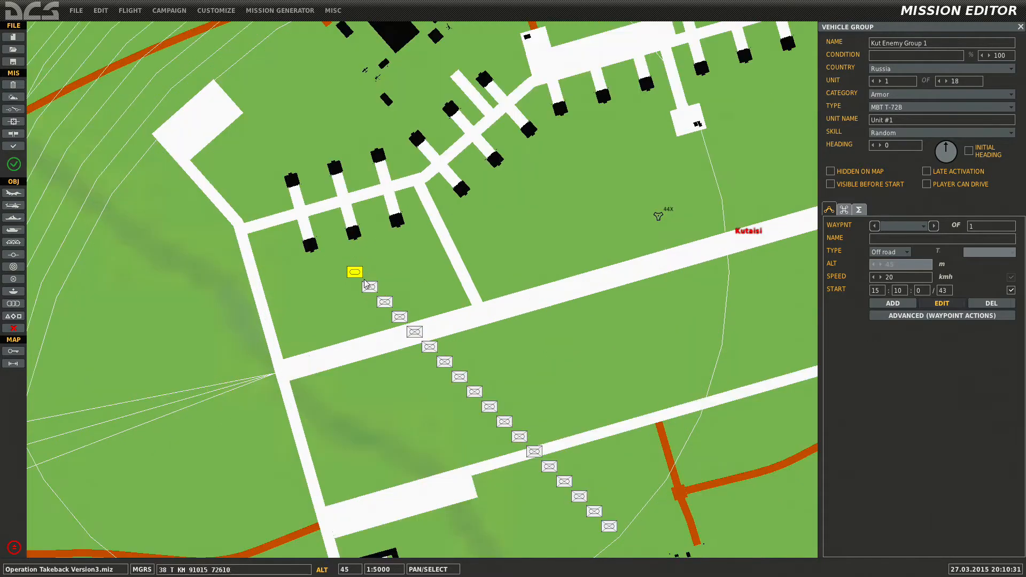
scroll(364, 281, "up", 2)
left_click(901, 252)
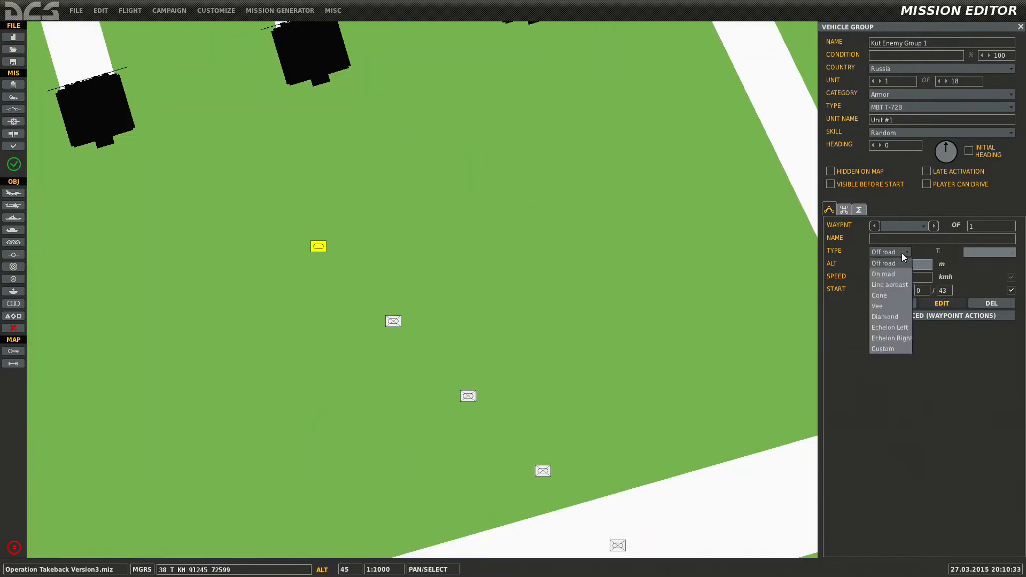
left_click(902, 253)
left_click(902, 252)
left_click(883, 348)
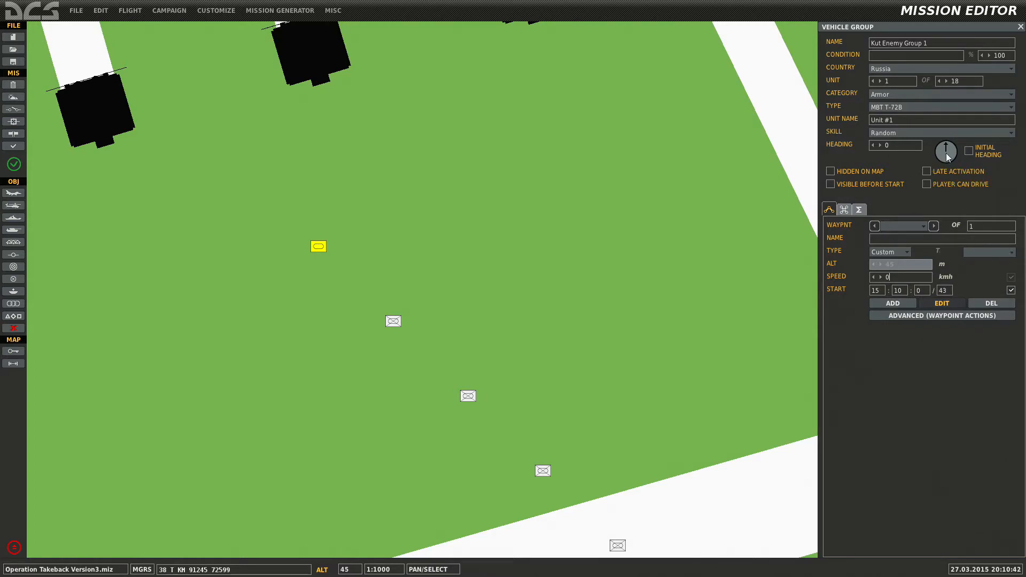
mouse_move(945, 153)
left_mouse_down()
mouse_move(938, 167)
mouse_move(927, 158)
left_mouse_up()
Move the second vehicle onto the grass between the runway and the southern taxiway, near their western end.
left_click_drag(527, 260, 493, 190)
scroll(493, 189, "down", 2)
left_click(466, 202)
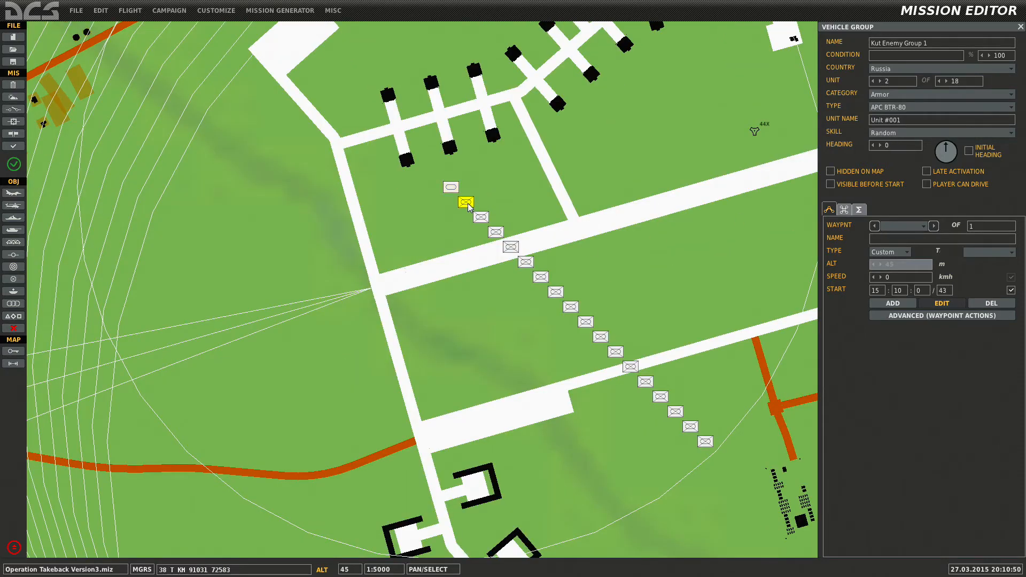
left_click_drag(467, 203, 588, 144)
right_click_drag(588, 144, 512, 215)
left_click_drag(512, 219, 432, 414)
right_click_drag(431, 409, 447, 268)
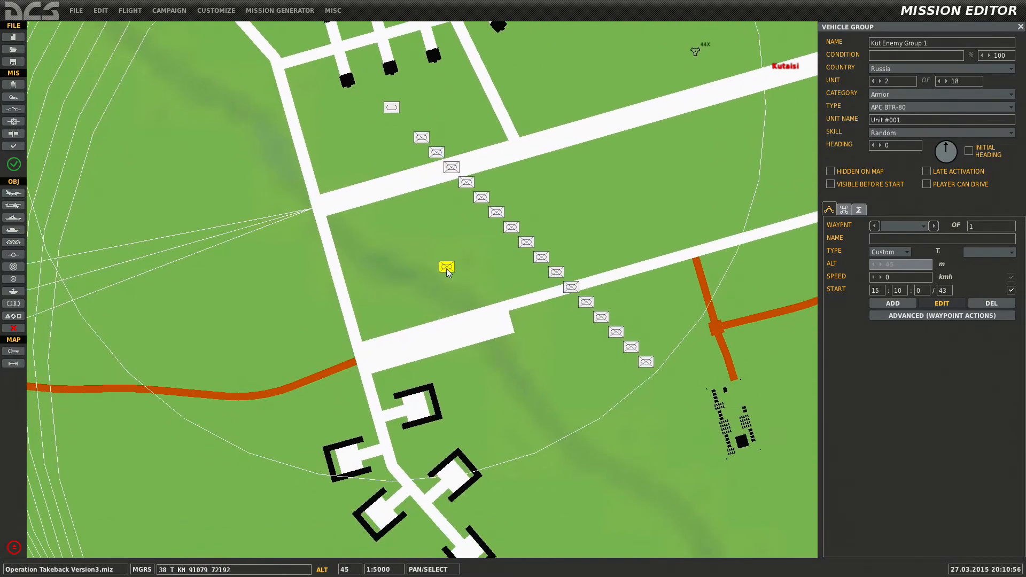
mouse_move(441, 270)
left_mouse_down()
mouse_move(427, 279)
mouse_move(437, 273)
left_mouse_up()
Set the second vehicle's heading to 246 and its type to IFV BMD-1.
left_click(935, 159)
left_click_drag(927, 169, 921, 169)
left_click(907, 109)
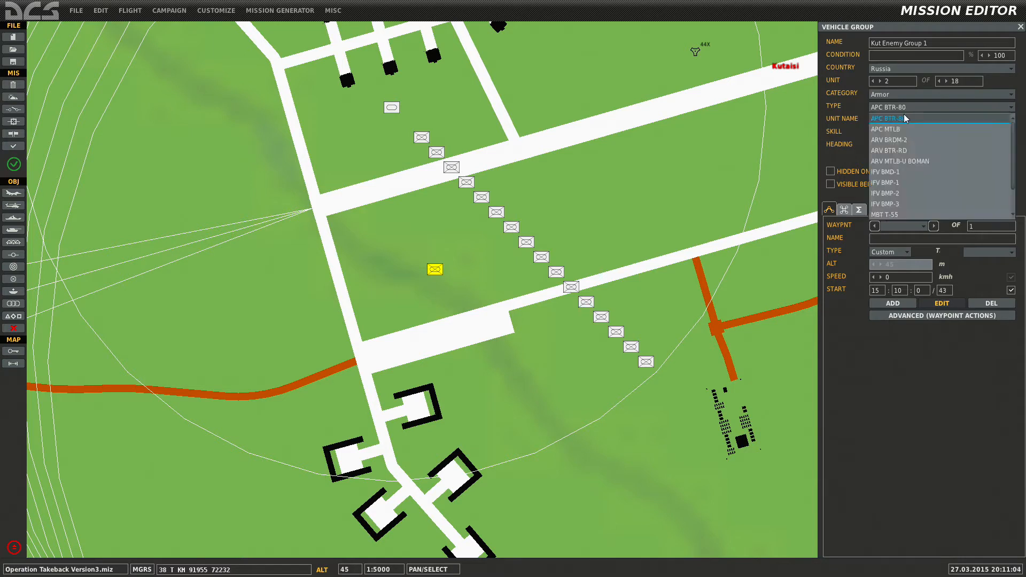
left_click(893, 173)
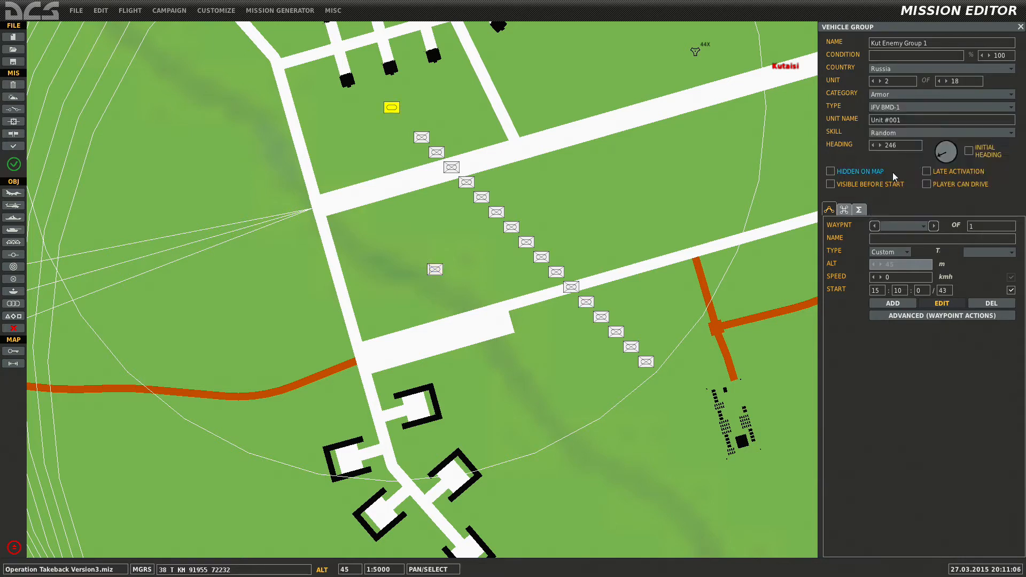
Place the third vehicle on the grass east of the vehicle line, south of the runway, as an IFV BMP-3 with heading 211.
left_click_drag(630, 255, 564, 241)
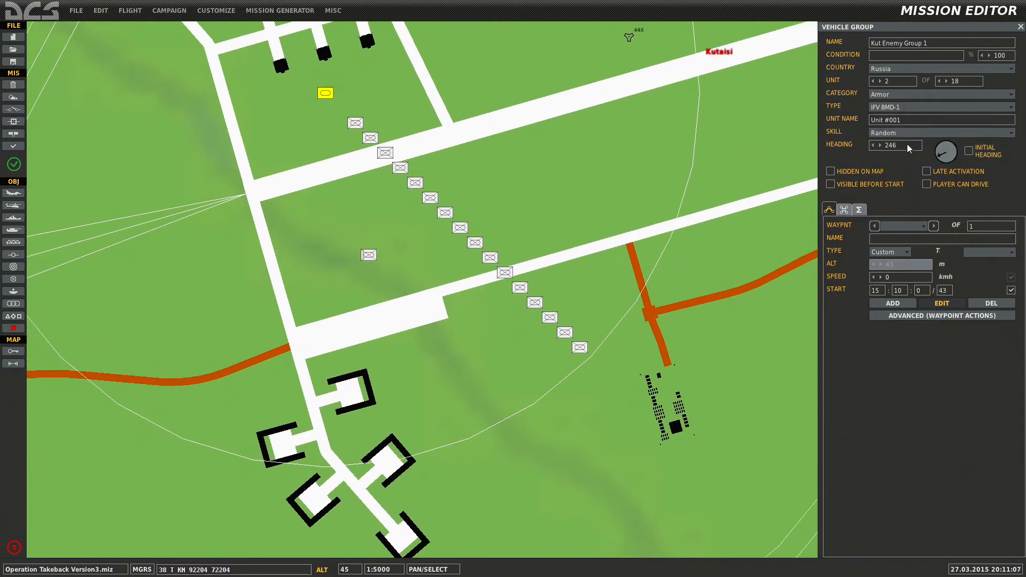
mouse_move(358, 126)
left_mouse_down()
mouse_move(622, 290)
mouse_move(546, 347)
mouse_move(413, 394)
mouse_move(540, 208)
left_mouse_up()
left_click(903, 107)
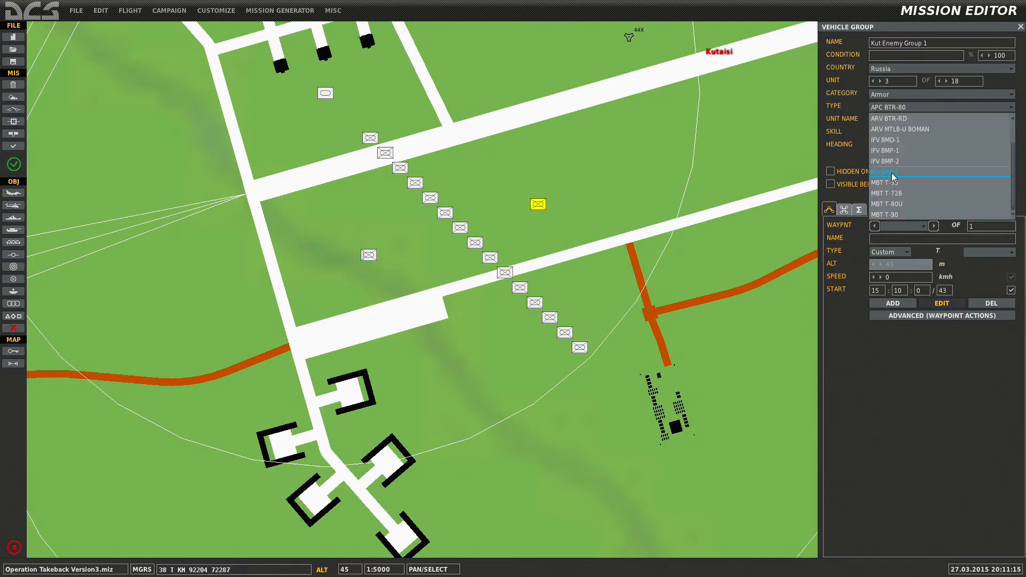
left_click(887, 172)
left_click_drag(934, 164, 930, 185)
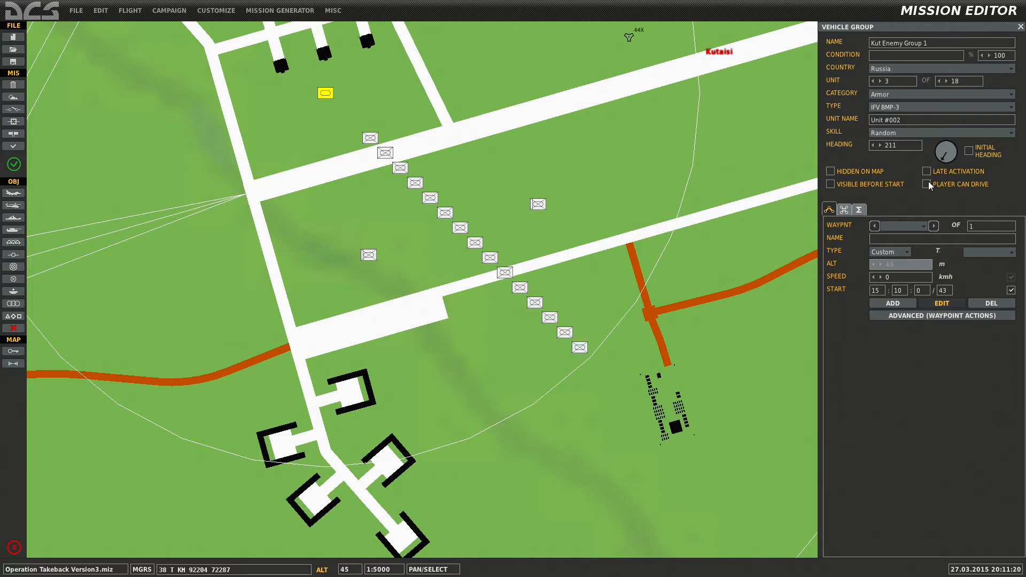
Move the fourth vehicle right beside the third one, just to its east, and set its heading to 230.
left_click_drag(371, 138, 680, 181)
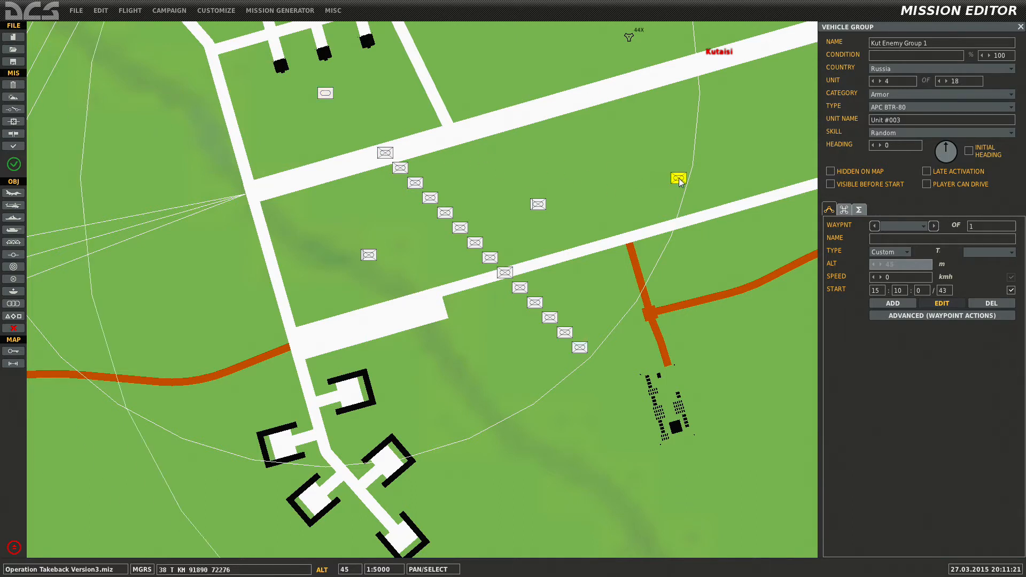
right_click_drag(680, 182, 531, 220)
mouse_move(531, 220)
left_mouse_down()
mouse_move(605, 202)
mouse_move(339, 264)
mouse_move(364, 248)
left_mouse_up()
scroll(413, 242, "up", 4)
left_click_drag(946, 148, 922, 166)
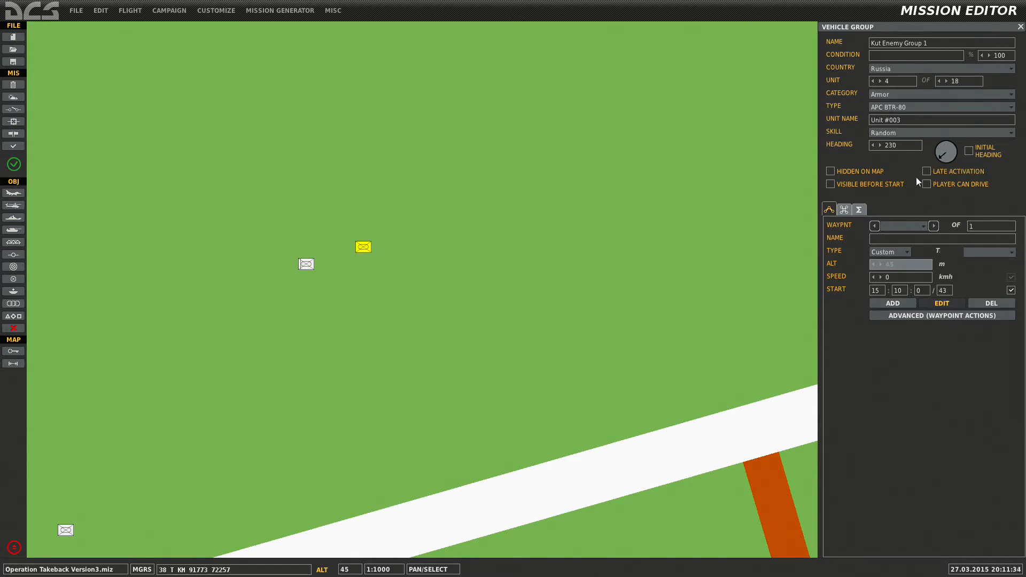
Change the fourth vehicle to the Unarmed category with type Transport ZIL-131 KUNG.
left_click(914, 107)
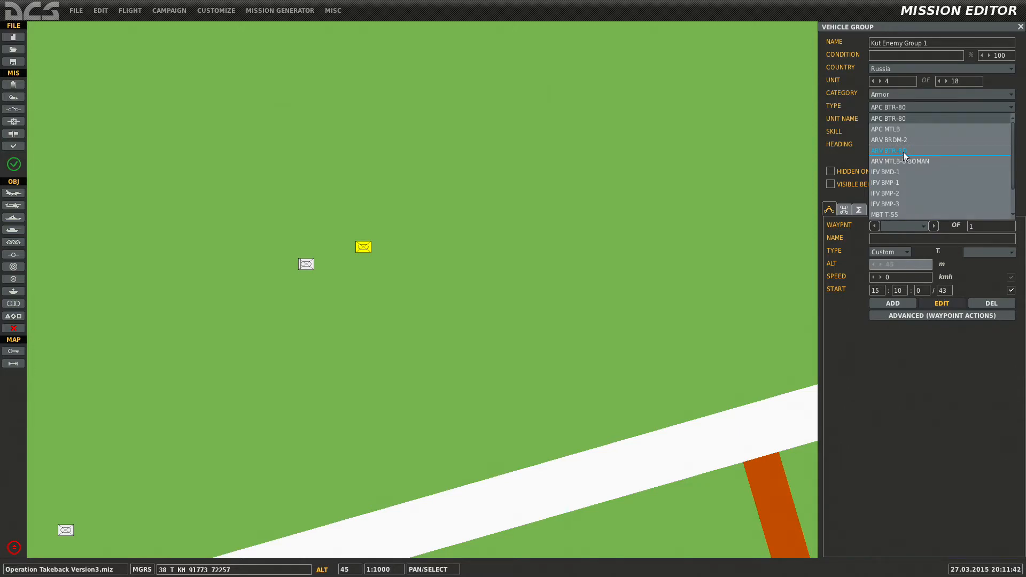
left_click(855, 111)
left_click(888, 95)
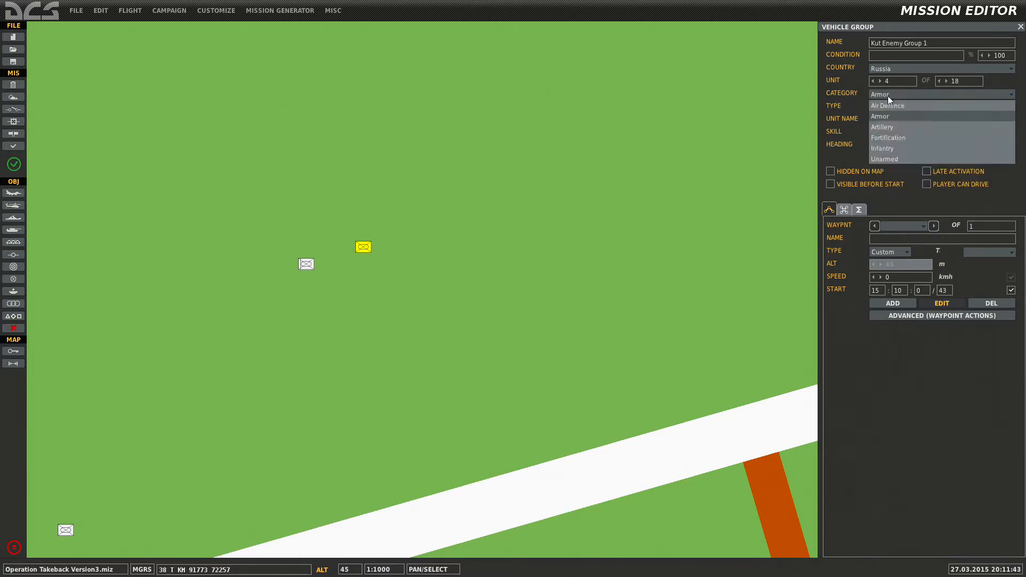
left_click(887, 96)
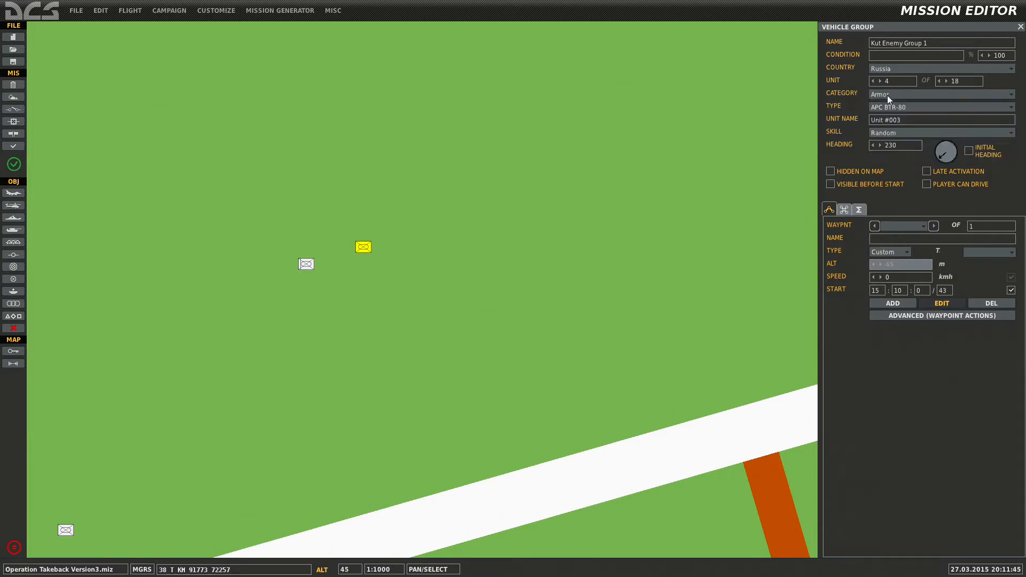
left_click(887, 95)
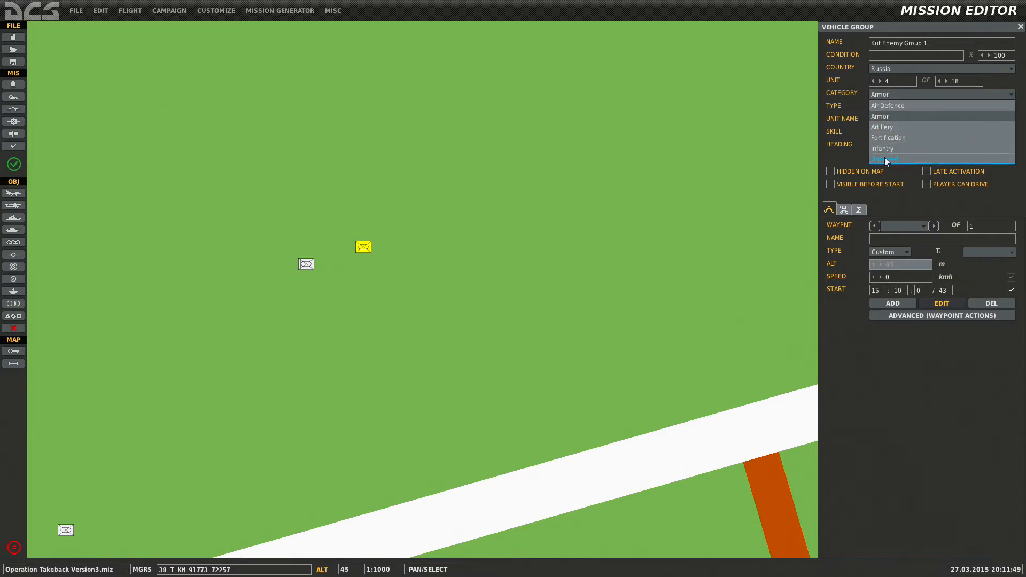
left_click(884, 158)
left_click(886, 107)
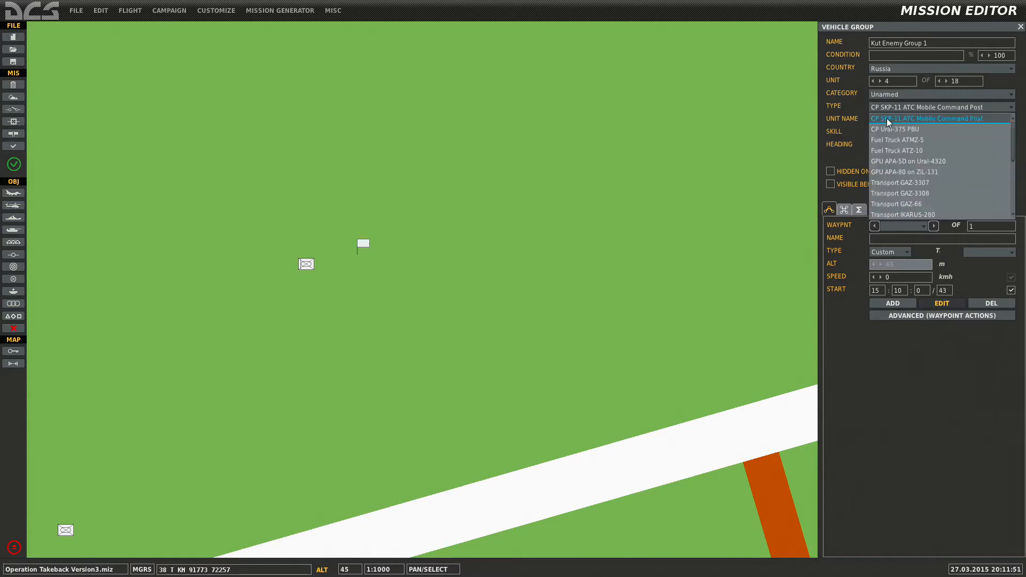
scroll(887, 162, "down", 3)
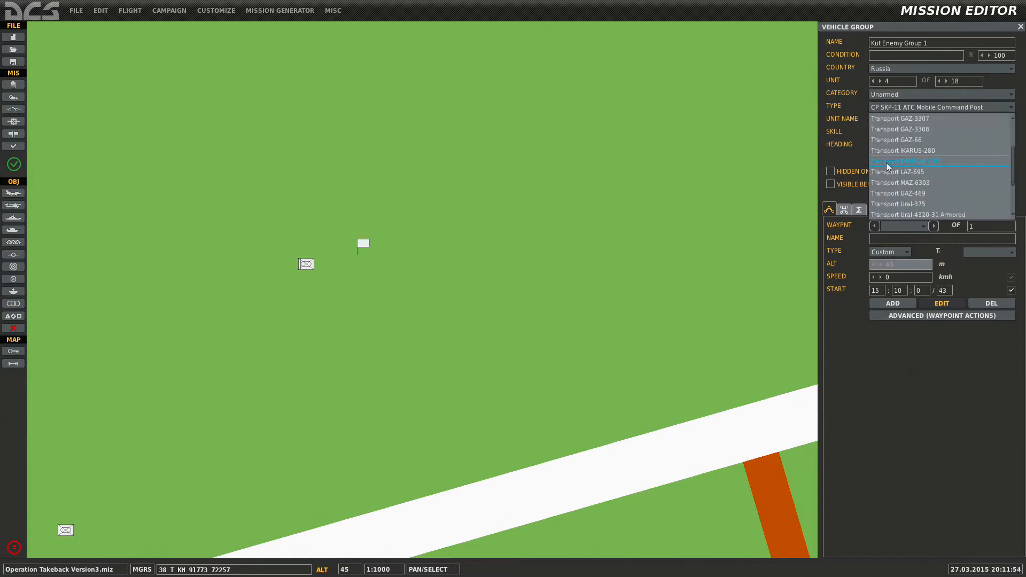
scroll(886, 167, "down", 1)
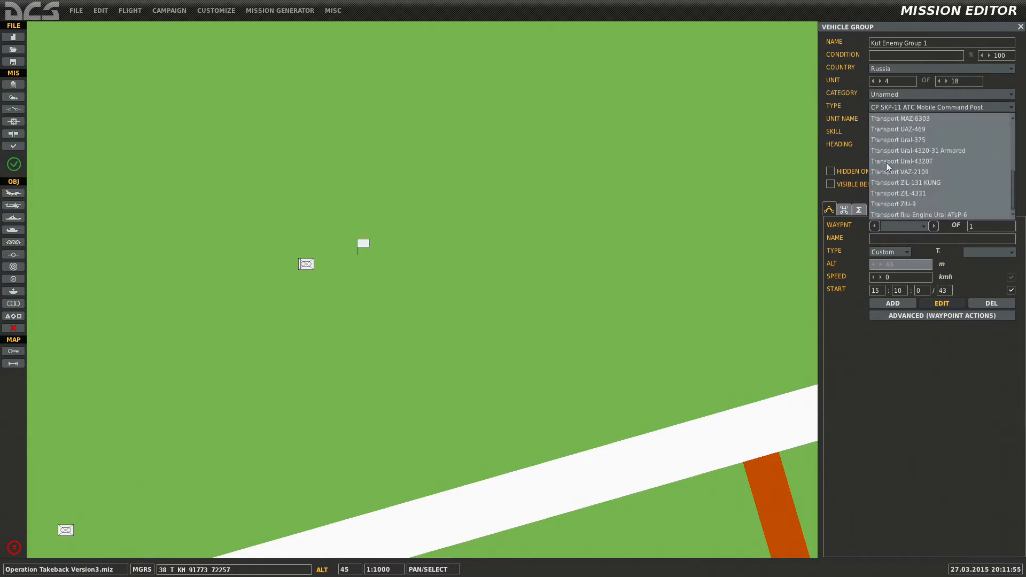
left_click(906, 184)
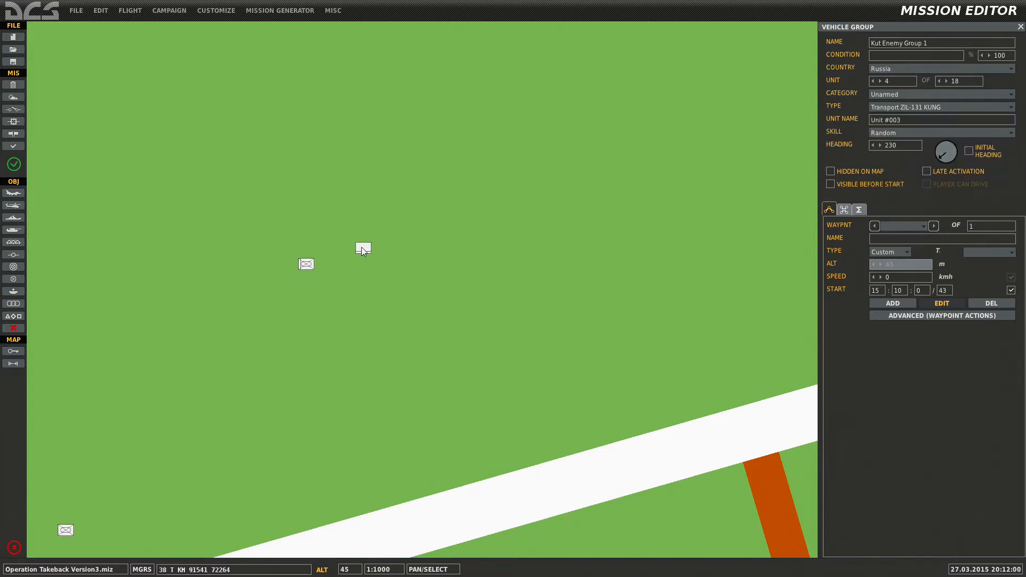
Move the ZIL-131 truck closer against the east side of the third vehicle and set its heading to 270.
left_click_drag(361, 247, 337, 256)
left_click_drag(936, 165, 935, 159)
scroll(602, 217, "down", 3)
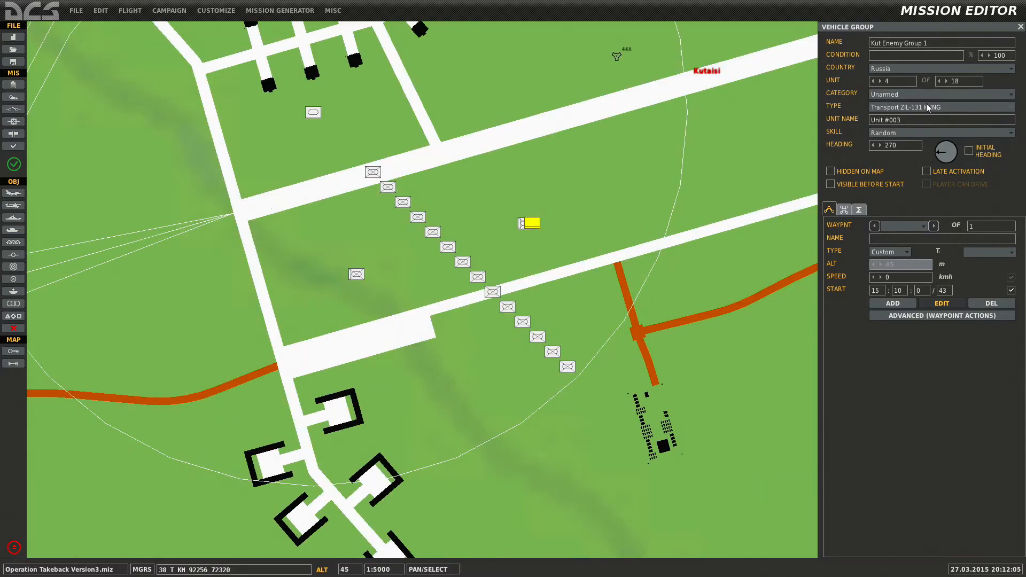
Move the fifth vehicle onto the grass between the runway and southern taxiway, well east of the ZIL-131 truck, and turn its heading toward the southwest.
left_click(872, 81)
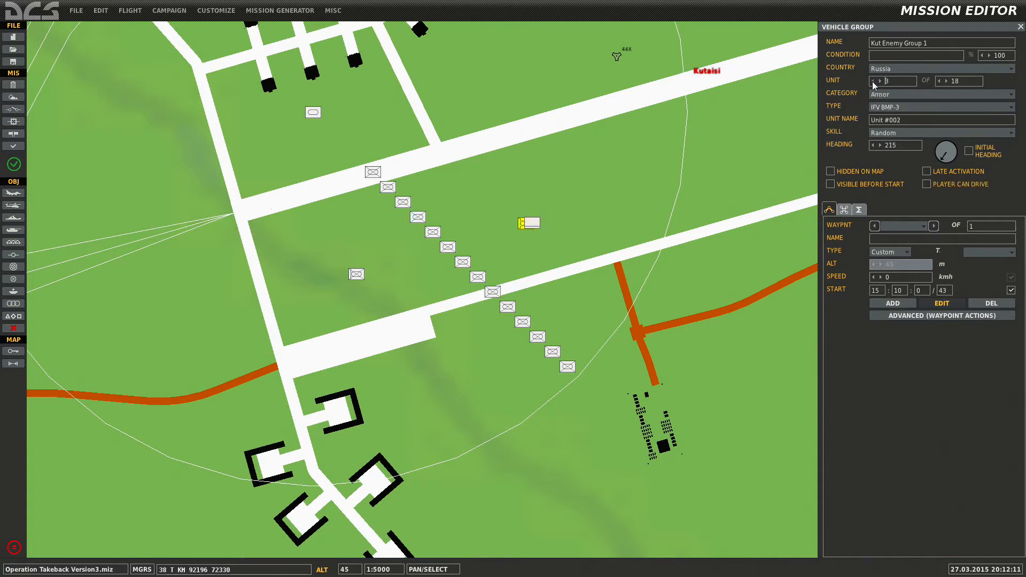
left_click(872, 81)
left_click(872, 82)
left_click(881, 84)
left_click(880, 83)
left_click(880, 84)
left_click(880, 84)
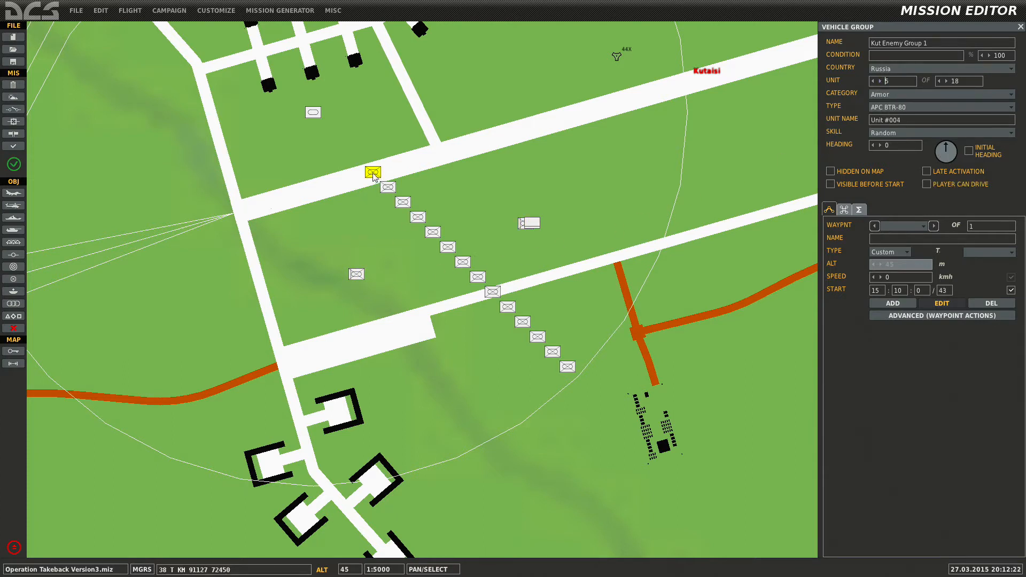
left_click_drag(373, 174, 693, 189)
right_click_drag(693, 189, 530, 229)
left_click_drag(530, 230, 564, 206)
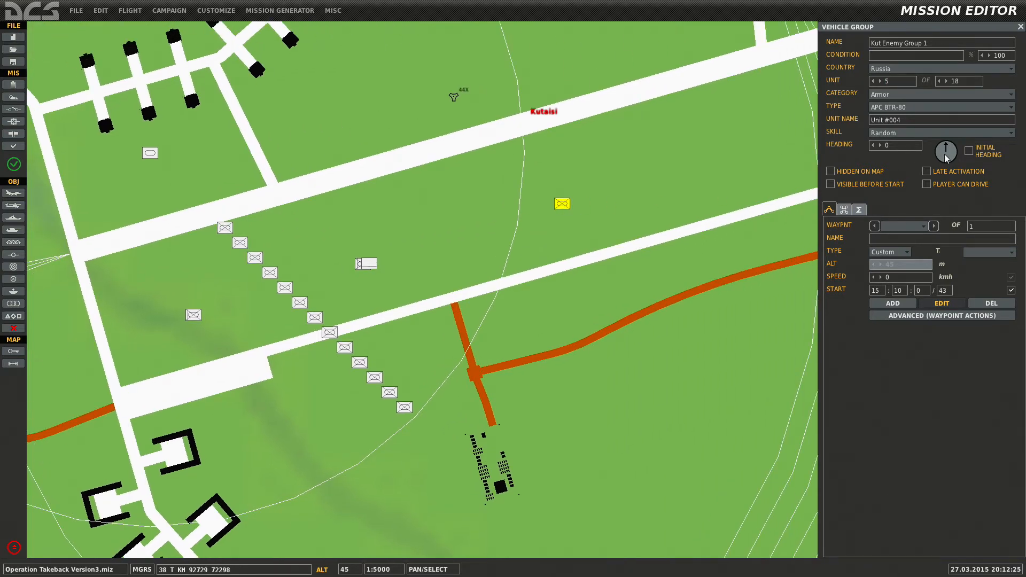
left_click_drag(915, 163, 912, 163)
Place the sixth vehicle farther east on the same grass strip as an MBT T-55 and adjust its heading.
left_click_drag(225, 229, 642, 225)
right_click_drag(641, 225, 433, 277)
left_click_drag(433, 278, 521, 215)
left_click(919, 107)
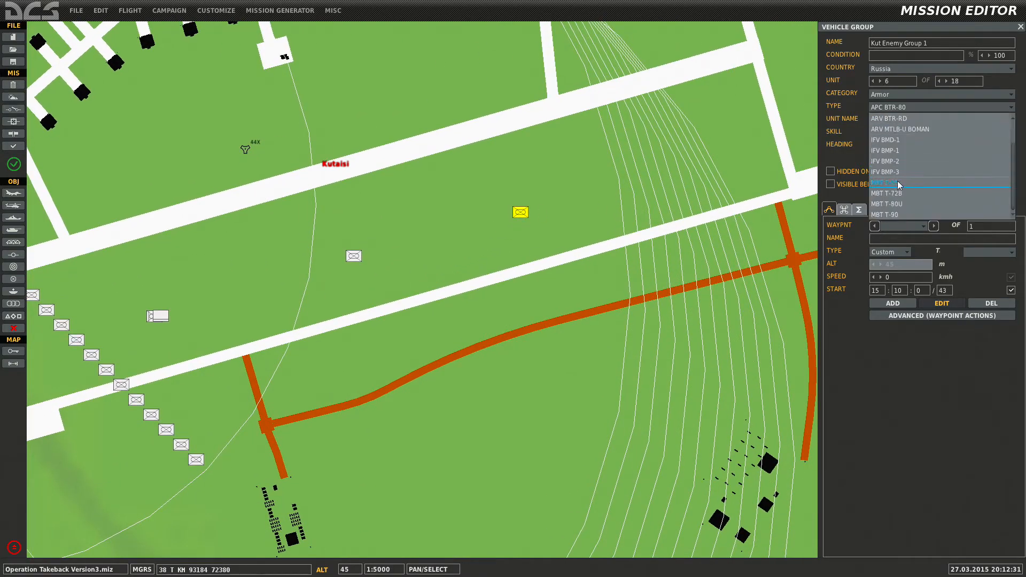
left_click(899, 183)
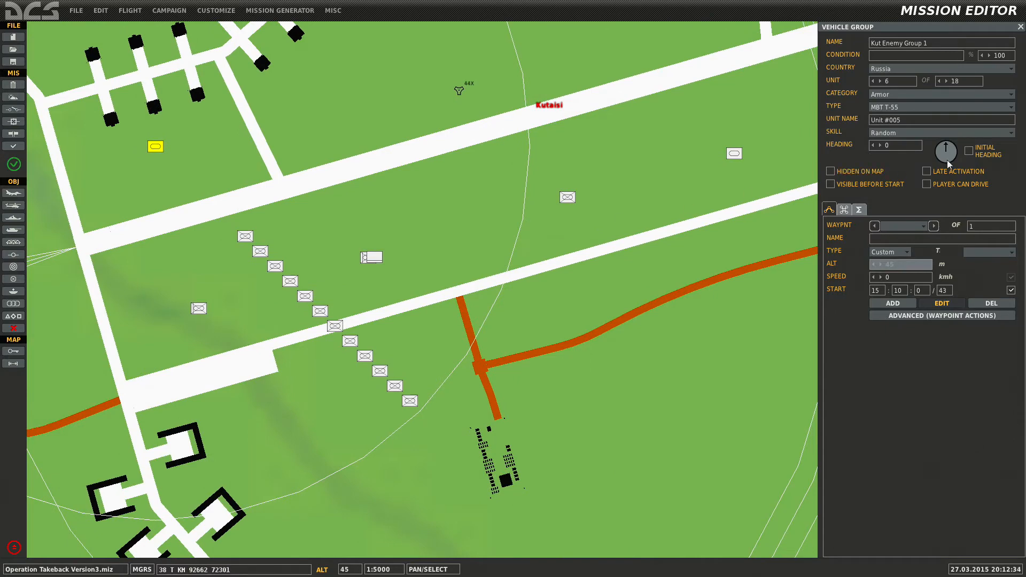
left_click_drag(949, 164, 944, 172)
Place the seventh vehicle southwest of the large building northwest of the airfield, with heading 234 and type MBT T-72B.
left_click_drag(246, 237, 342, 103)
right_click_drag(342, 103, 400, 226)
left_click_drag(401, 227, 246, 107)
right_click_drag(246, 106, 375, 181)
left_click_drag(374, 181, 316, 145)
left_click_drag(945, 160, 930, 170)
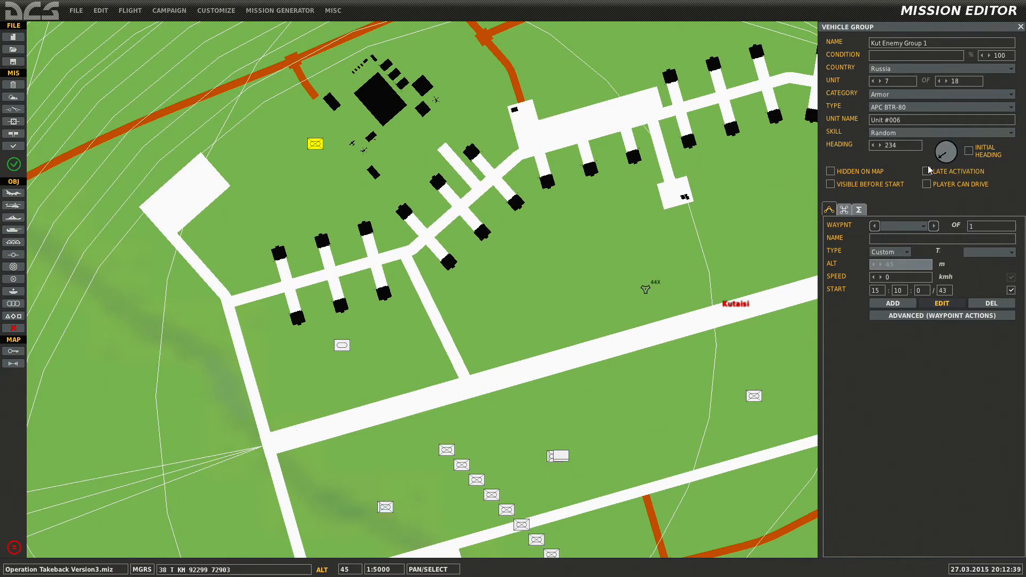
left_click(893, 107)
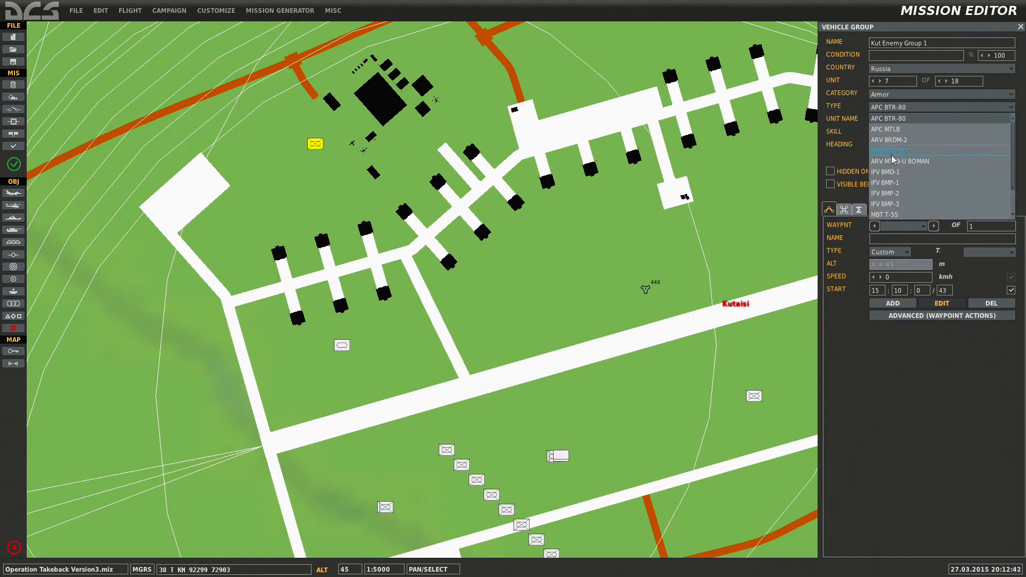
scroll(892, 186, "down", 3)
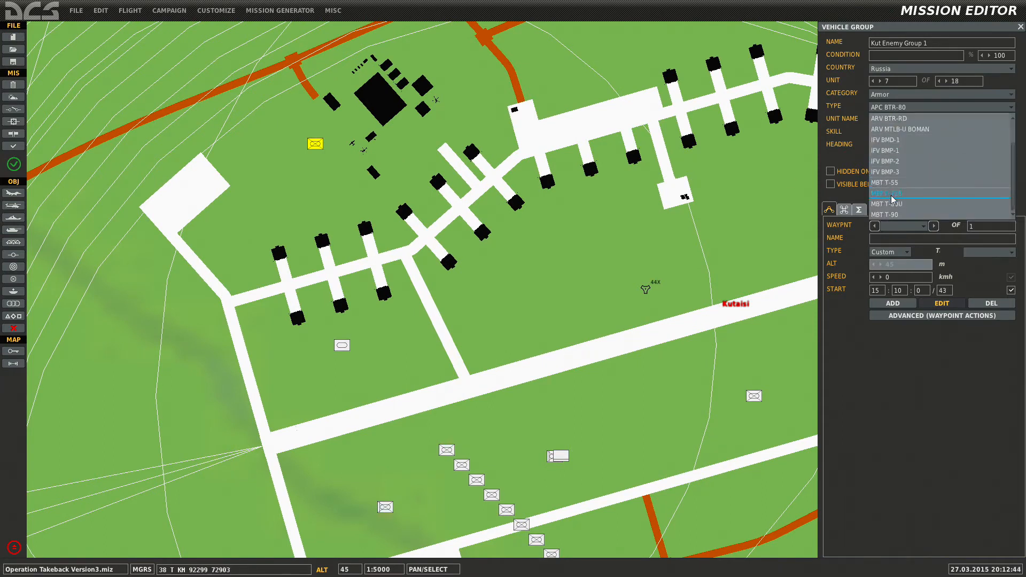
left_click(890, 194)
Place the eighth vehicle on the grass north of the runway, below the parking stands, as an ARV BRDM-2 with heading 245.
right_click_drag(501, 264, 525, 206)
left_click_drag(471, 392, 696, 193)
right_click_drag(697, 192, 422, 259)
left_click_drag(422, 259, 550, 170)
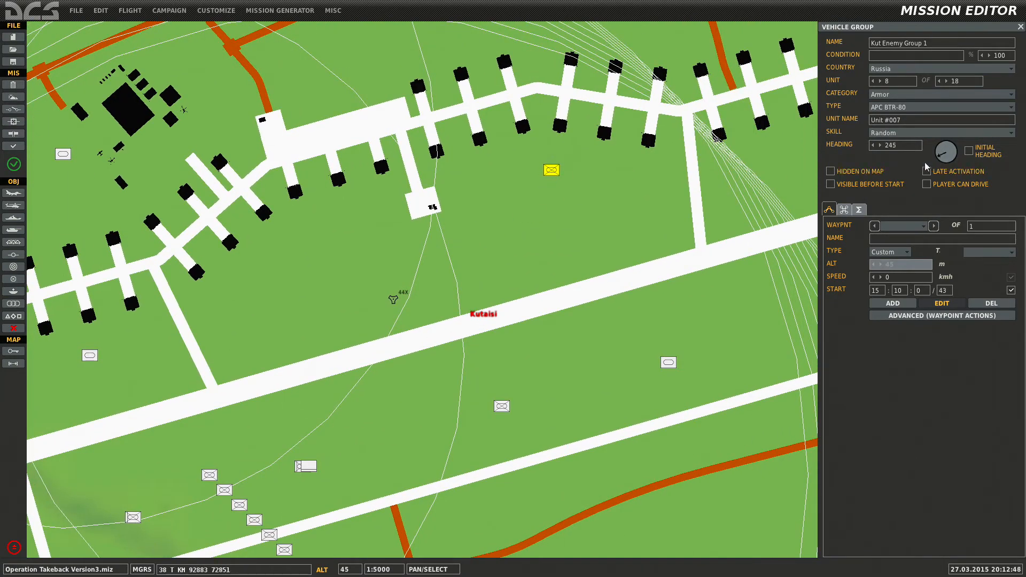
left_click(904, 108)
left_click(899, 141)
Move the BRDM-2 beside the small apron north of the runway and the ninth vehicle onto the grass northeast of it.
right_click_drag(560, 297, 577, 228)
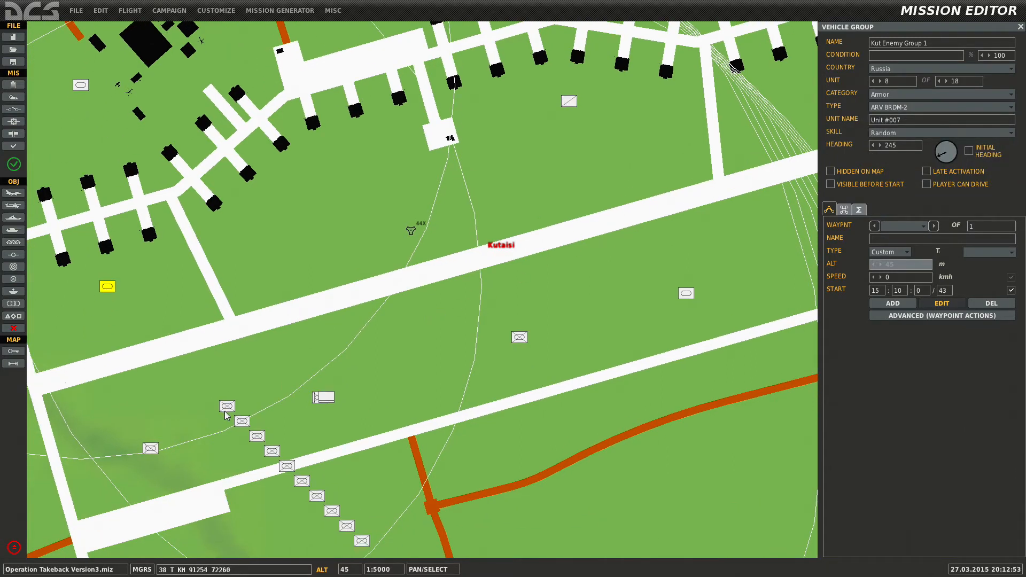
left_click_drag(227, 406, 476, 157)
left_click(570, 104)
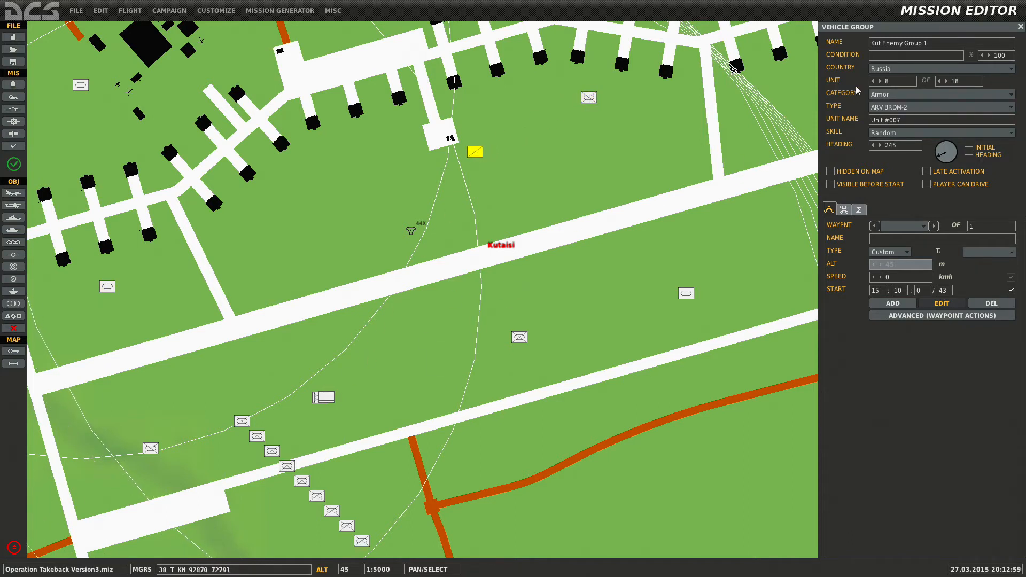
Step back through the group's units to the first vehicle and review the vehicle positions around the airfield.
left_click(873, 81)
left_click(872, 81)
left_click(872, 81)
left_click(873, 81)
left_click(872, 81)
left_click(873, 82)
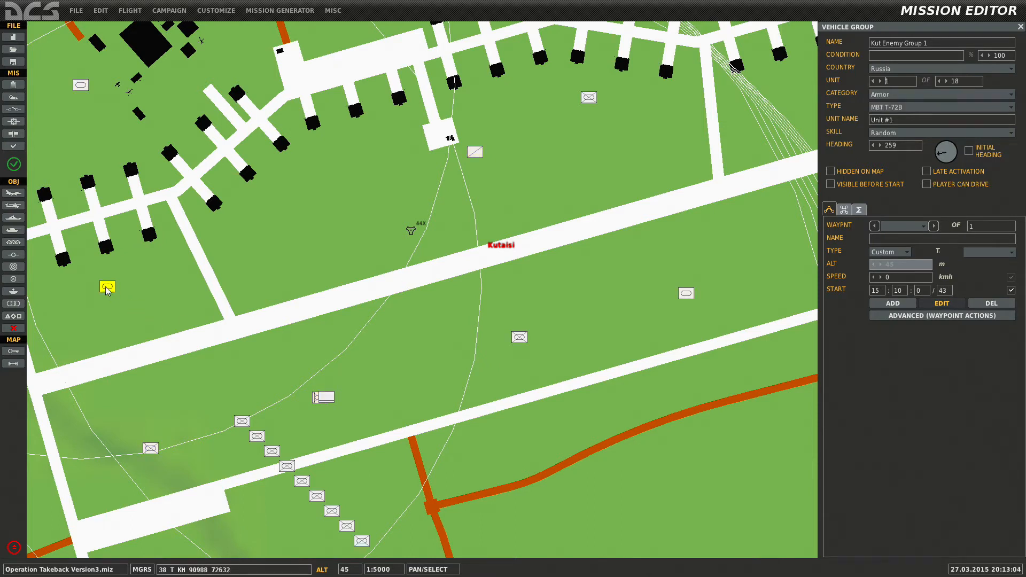
left_click(880, 81)
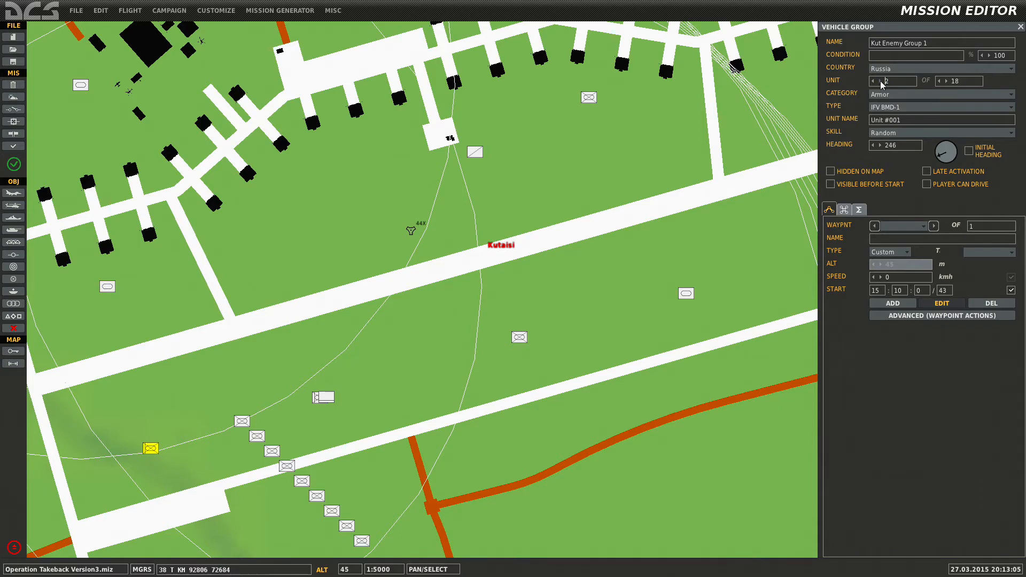
left_click(872, 81)
left_click(873, 82)
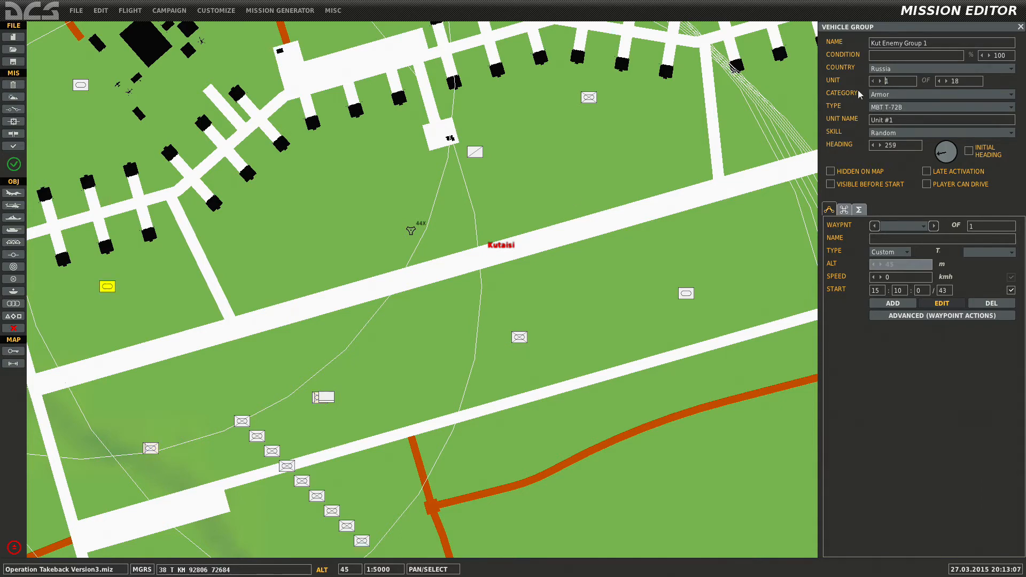
left_click_drag(164, 282, 440, 256)
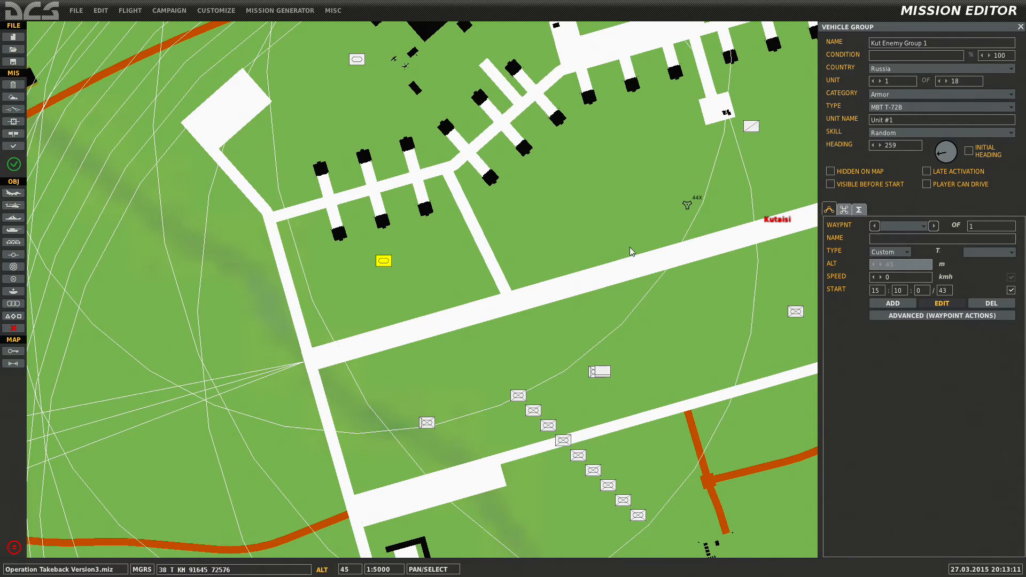
left_click_drag(629, 247, 489, 287)
left_click_drag(607, 238, 553, 272)
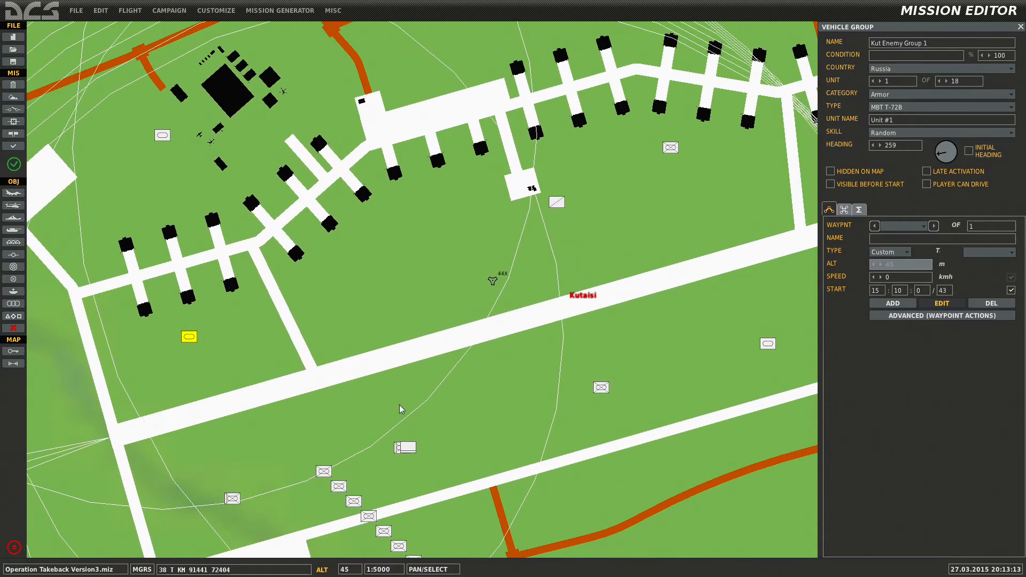
left_click_drag(593, 204, 547, 257)
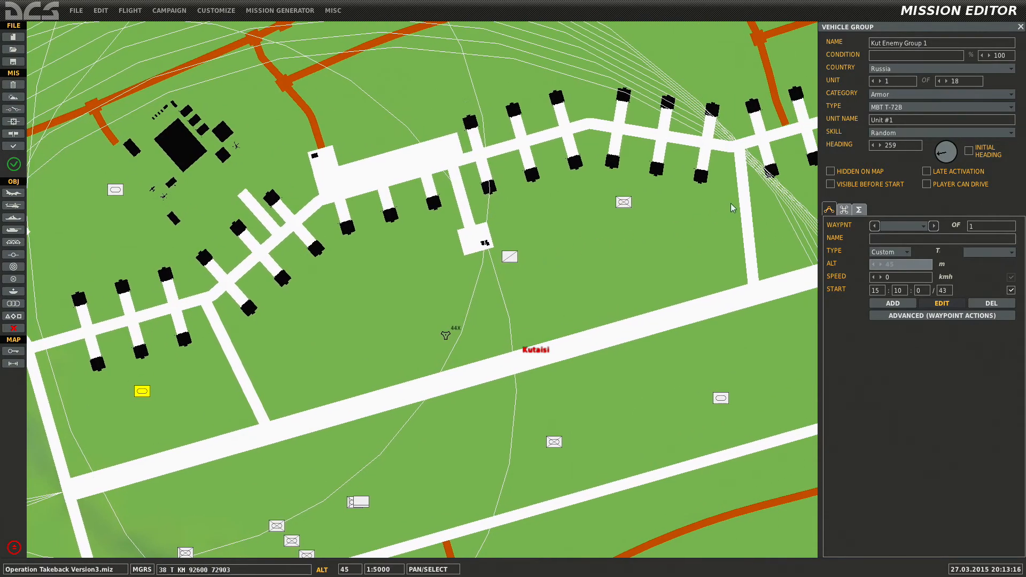
Place the ninth vehicle directly east of the BRDM-2 as an Unarmed Fuel Truck ATZ-10 with heading 256.
left_click(623, 204)
mouse_move(621, 206)
left_mouse_down()
mouse_move(505, 263)
mouse_move(533, 255)
left_mouse_up()
left_click(896, 95)
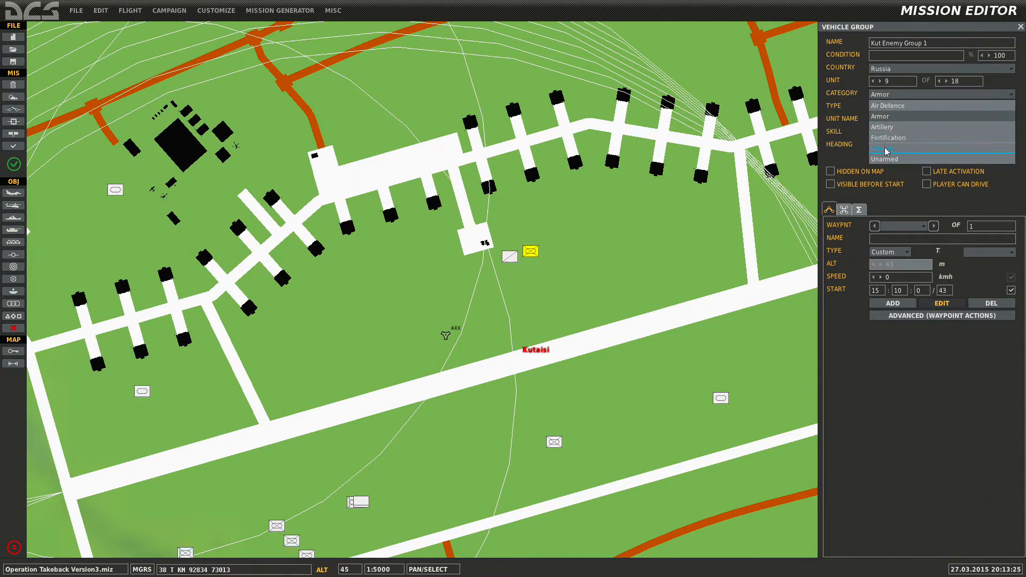
left_click(884, 160)
left_click(908, 110)
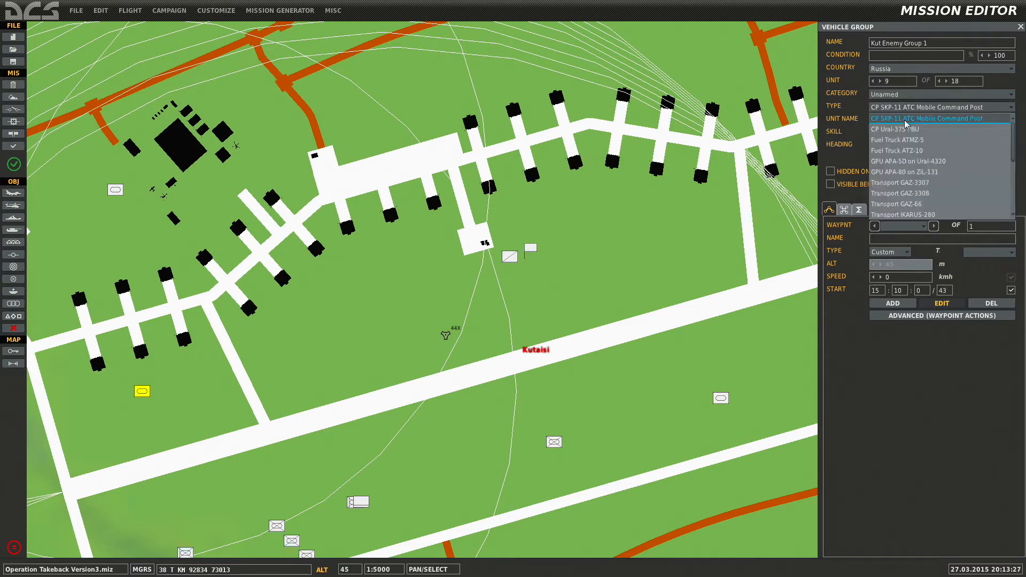
left_click(899, 151)
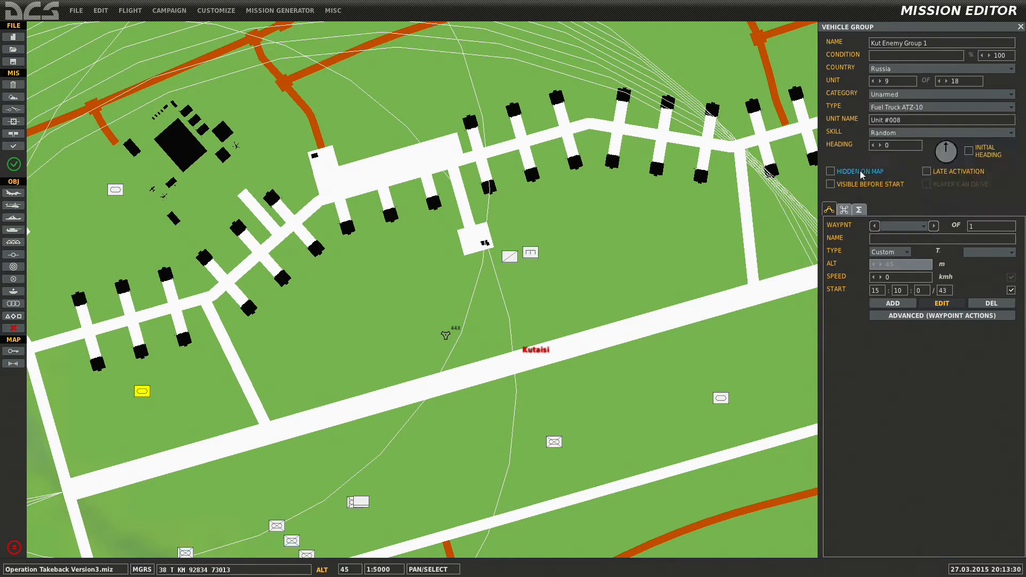
left_click(530, 256)
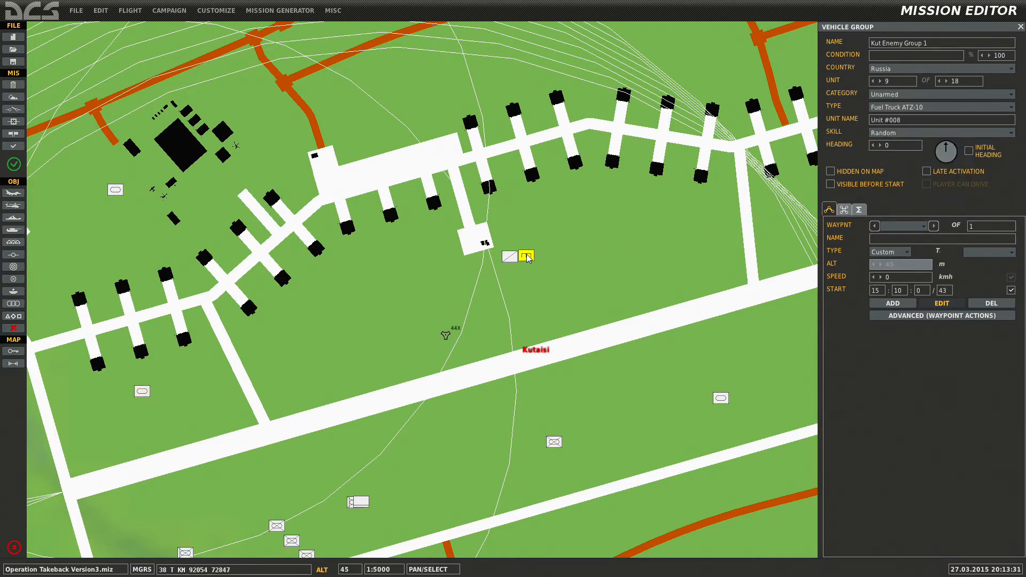
left_click(940, 158)
Add a 19th unit to the group, place it east of the fuel truck, and set its type to Transport GAZ-66.
left_click(945, 81)
left_click_drag(555, 395, 627, 218)
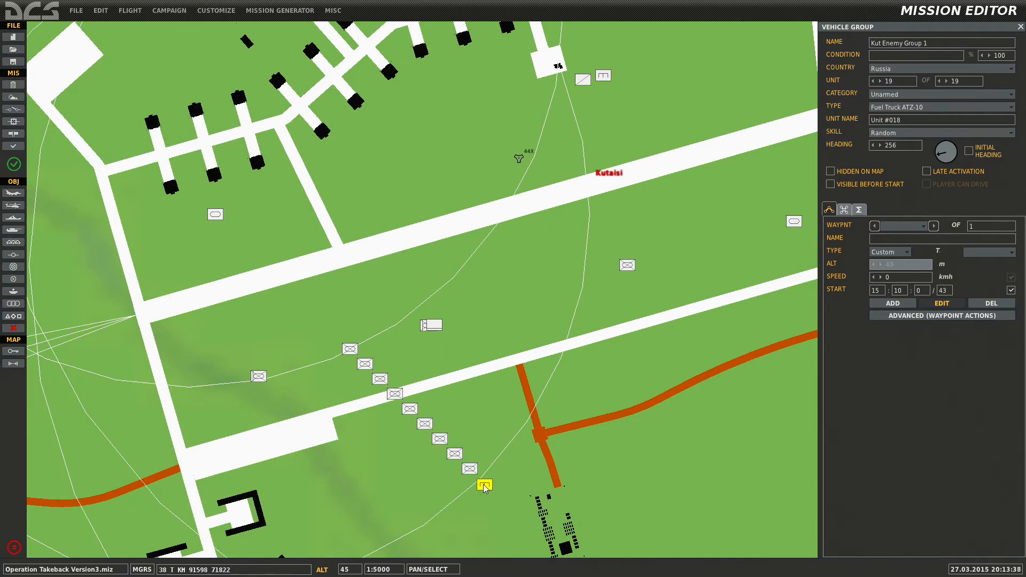
left_click_drag(485, 488, 624, 75)
scroll(607, 199, "up", 5)
left_click(902, 108)
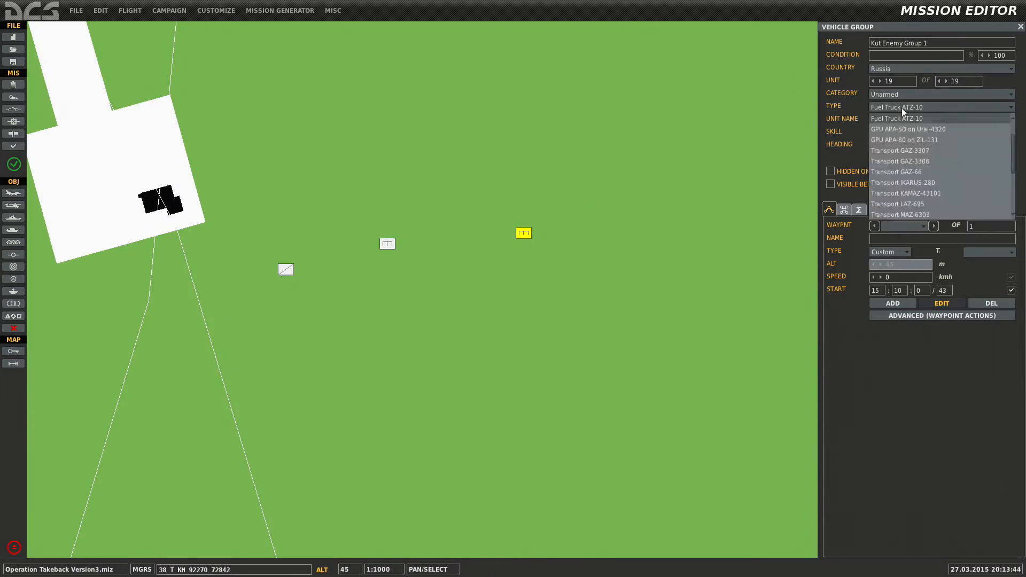
left_click(899, 174)
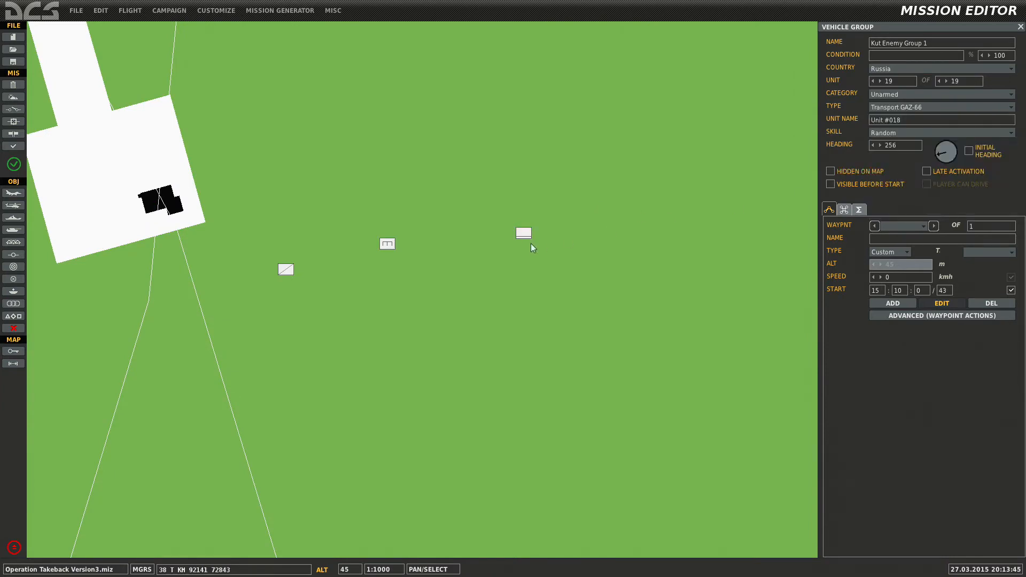
Move the GAZ-66 truck right beside the fuel truck and fine-tune the spacing between the two.
left_click_drag(524, 232, 409, 240)
left_click(392, 243)
mouse_move(391, 243)
left_mouse_down()
mouse_move(376, 244)
mouse_move(395, 244)
left_mouse_up()
left_click(409, 243)
left_click(379, 243)
left_click(391, 245)
left_click(373, 245)
Move the tenth vehicle, an APC BTR-80, to the grass at the airfield's northeast corner north of the runway and set its heading to 72.
scroll(533, 242, "down", 2)
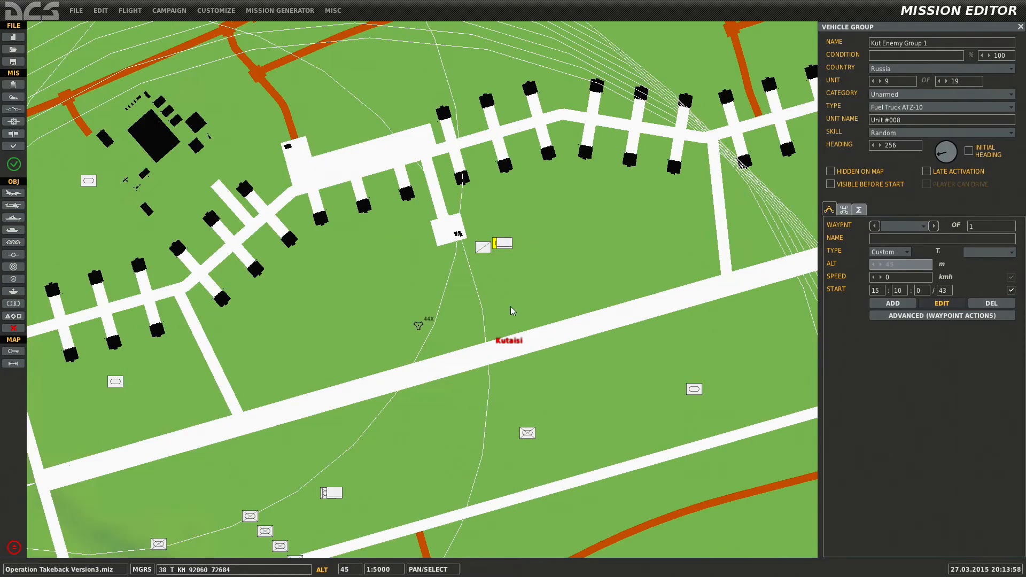
left_click_drag(511, 306, 577, 180)
left_click(309, 401)
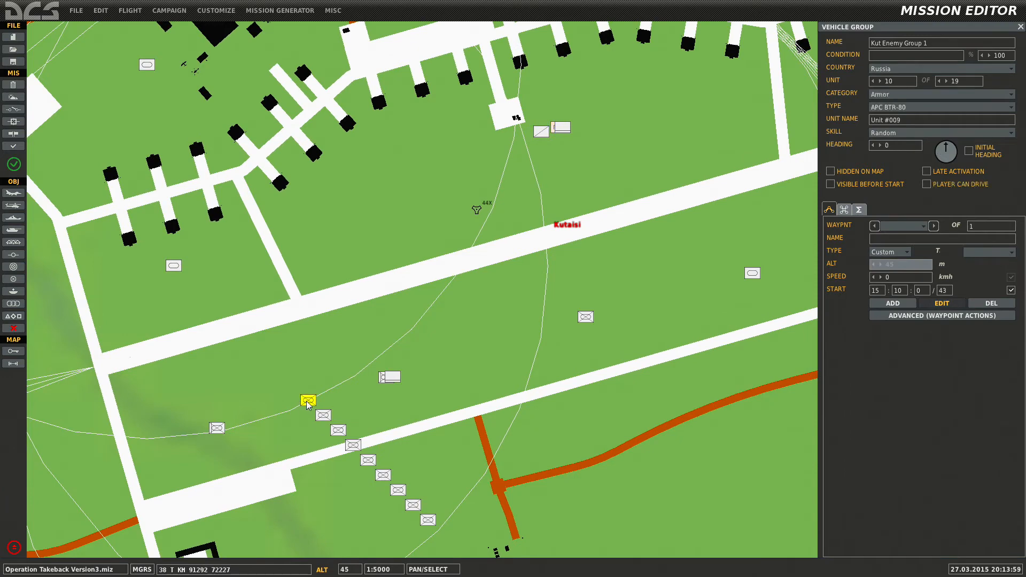
left_click_drag(307, 404, 640, 133)
right_click_drag(640, 133, 418, 259)
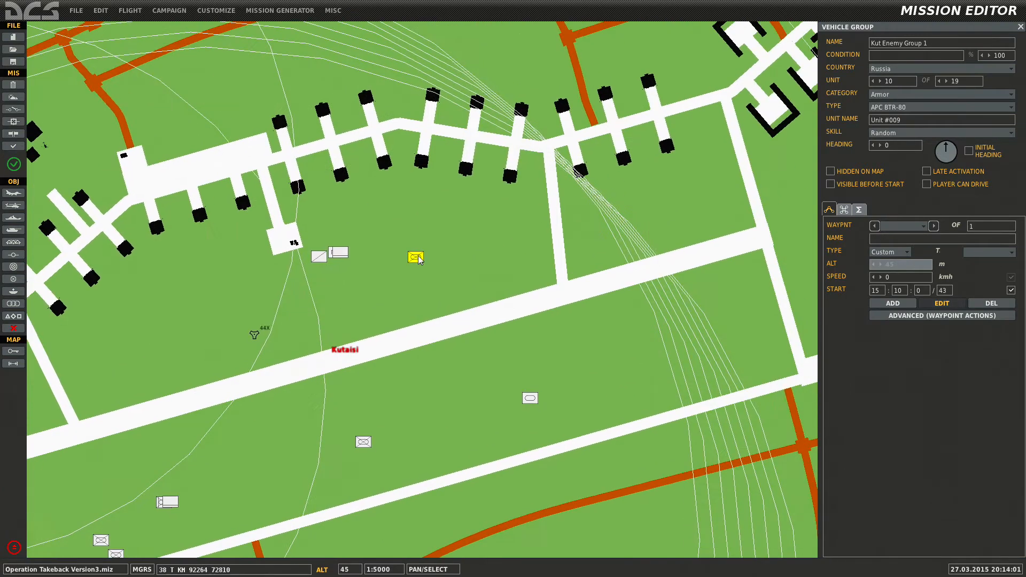
left_click_drag(418, 259, 710, 180)
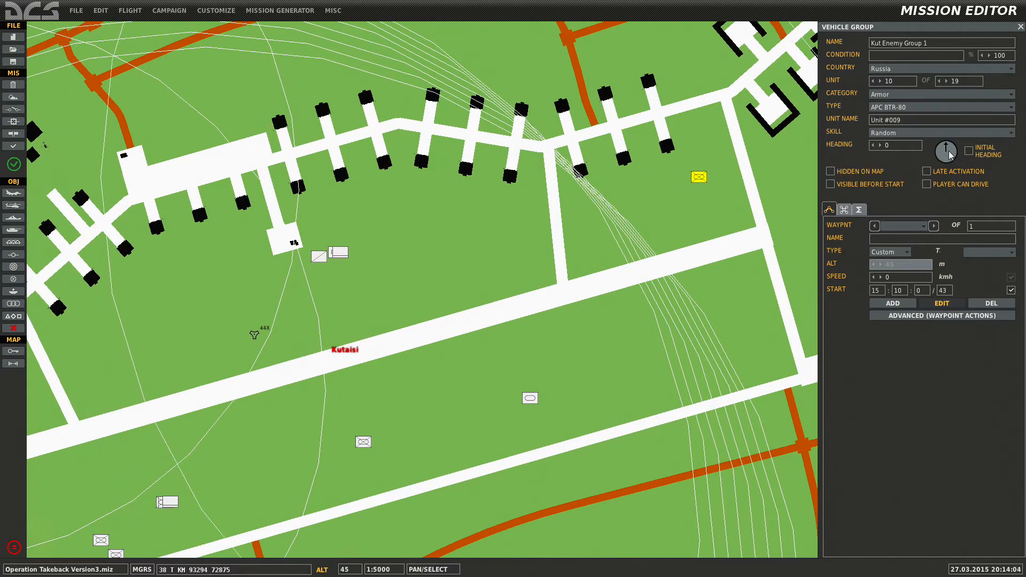
left_click_drag(950, 155, 965, 151)
Place the 11th vehicle on the grass south of the runway's east end as an IFV BMP-1 with heading 68.
right_click_drag(517, 289, 681, 184)
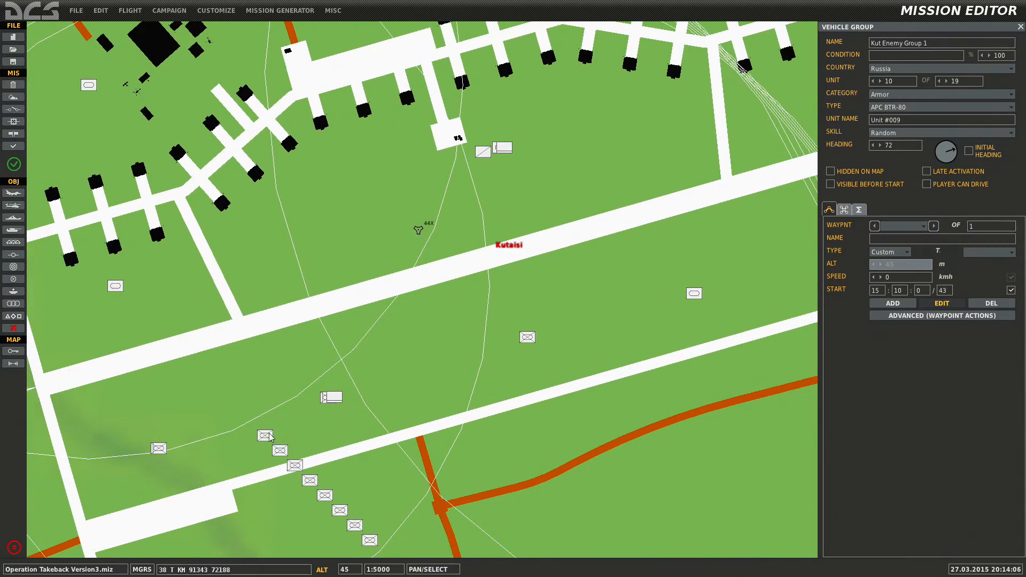
left_click_drag(270, 436, 710, 275)
right_click_drag(771, 251, 561, 299)
left_click_drag(561, 299, 711, 286)
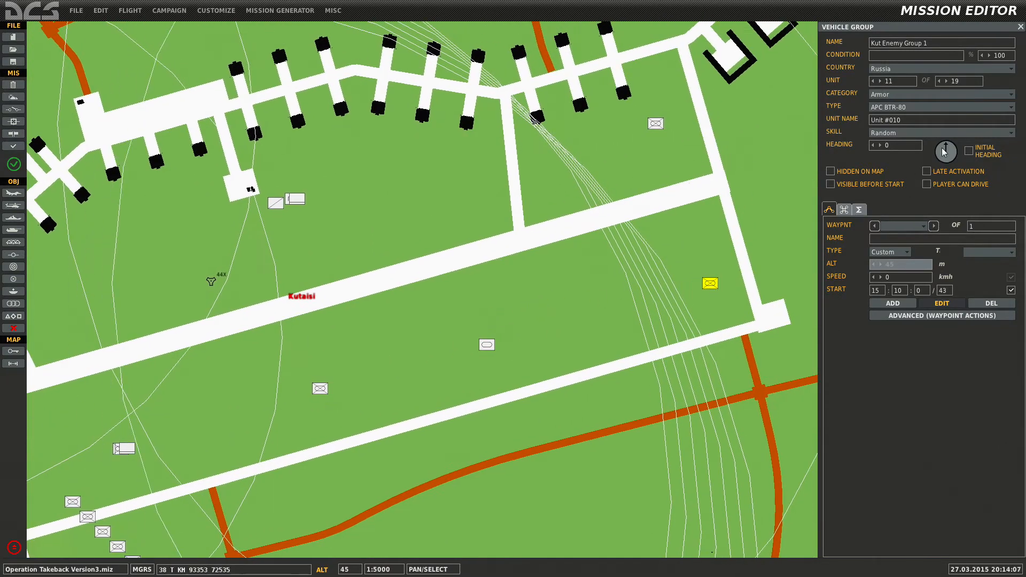
left_click_drag(944, 153, 964, 150)
left_click(905, 107)
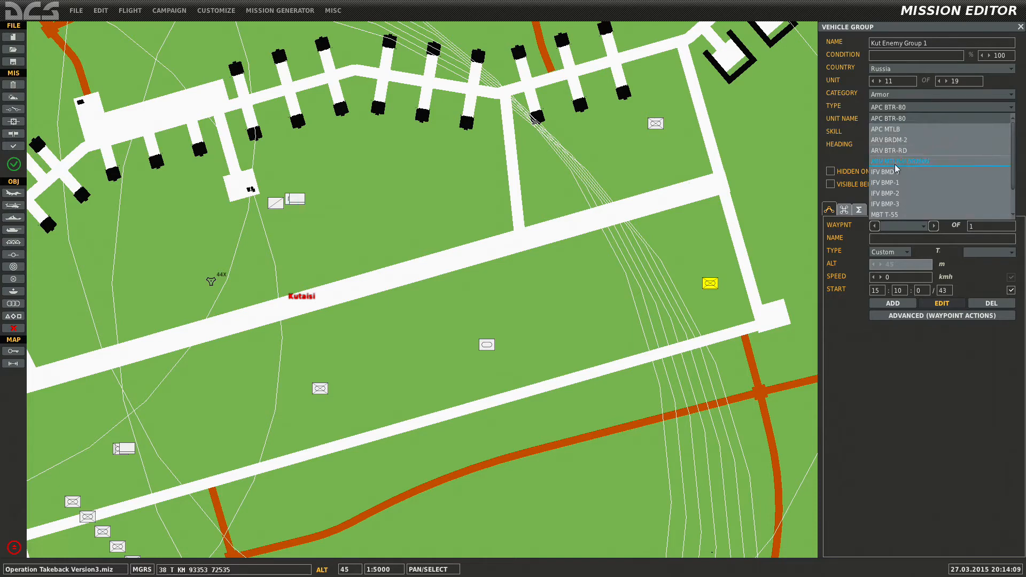
left_click(888, 182)
Place the 12th vehicle south of the airfield, just west of the small building cluster, as an IFV BMP-2 with heading 231.
right_click_drag(499, 347, 564, 232)
scroll(525, 289, "down", 2)
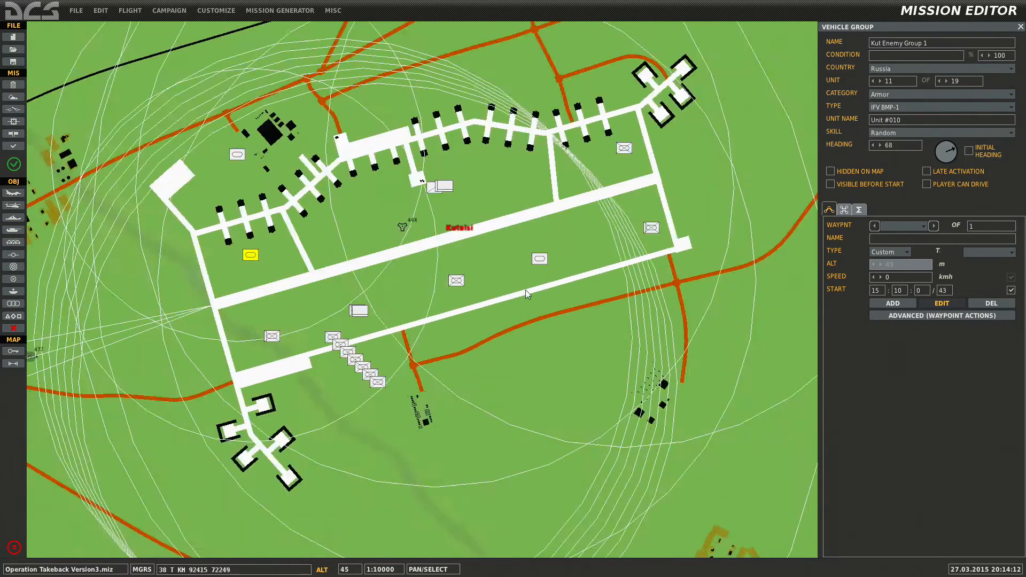
scroll(452, 317, "up", 2)
left_click_drag(427, 277, 670, 202)
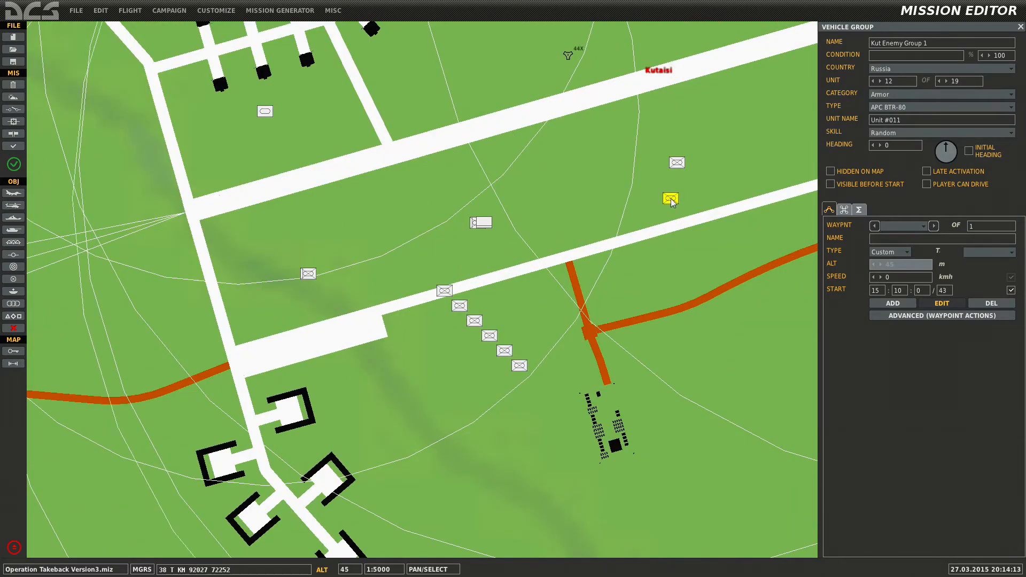
right_click_drag(670, 201, 494, 281)
left_click_drag(494, 280, 488, 355)
right_click_drag(488, 355, 537, 238)
left_click_drag(537, 238, 383, 380)
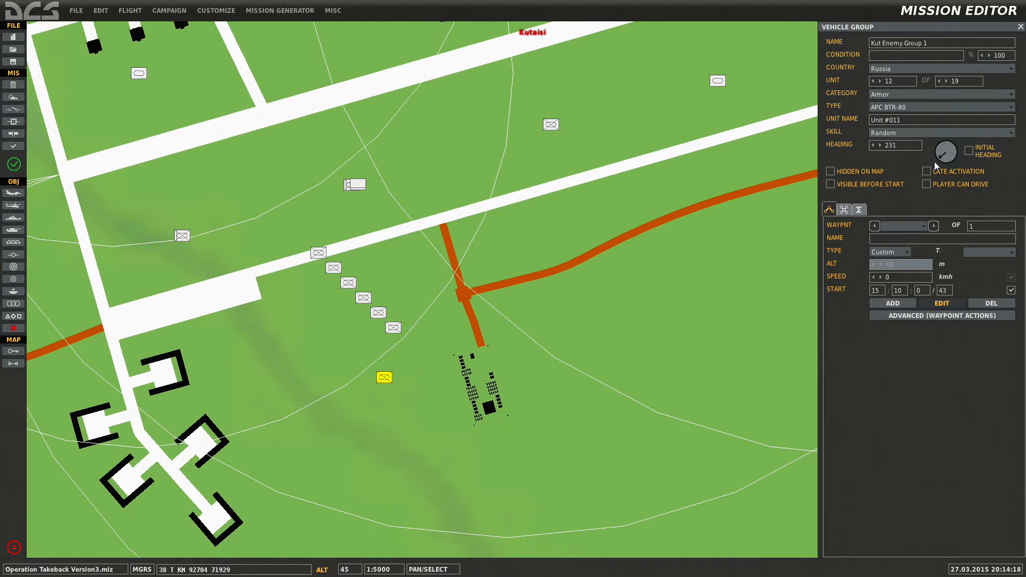
left_click(891, 108)
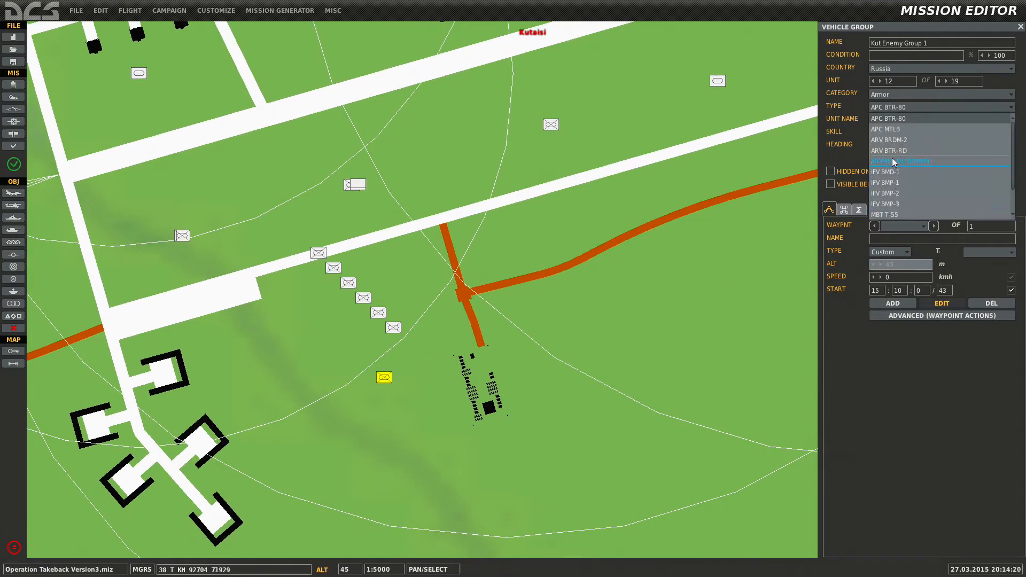
left_click(891, 193)
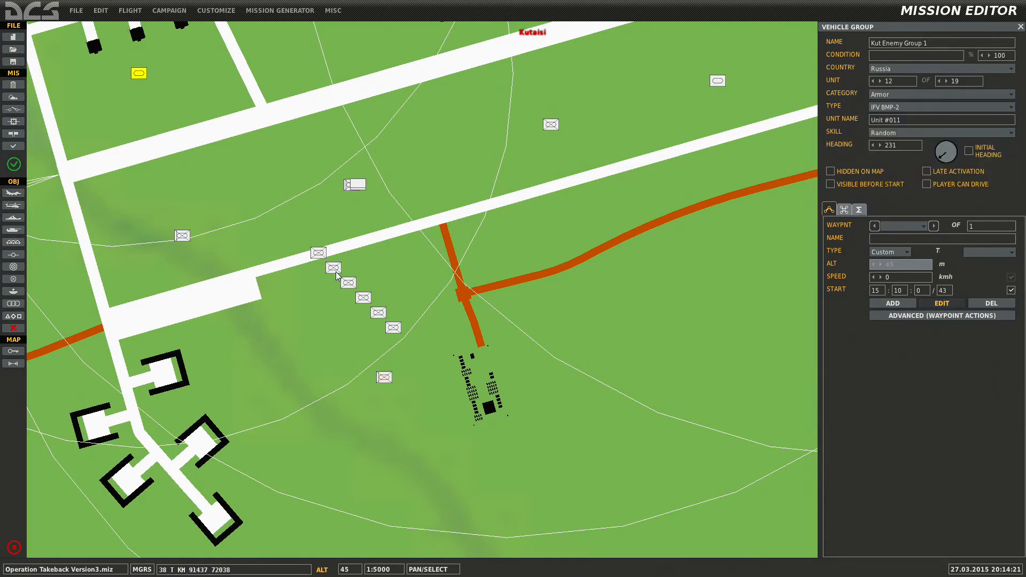
Move the 14th vehicle, an APC BTR-80, onto the road running south of the airfield's southern taxiway.
left_click_drag(336, 270, 505, 264)
scroll(644, 218, "up", 1)
scroll(499, 271, "up", 4)
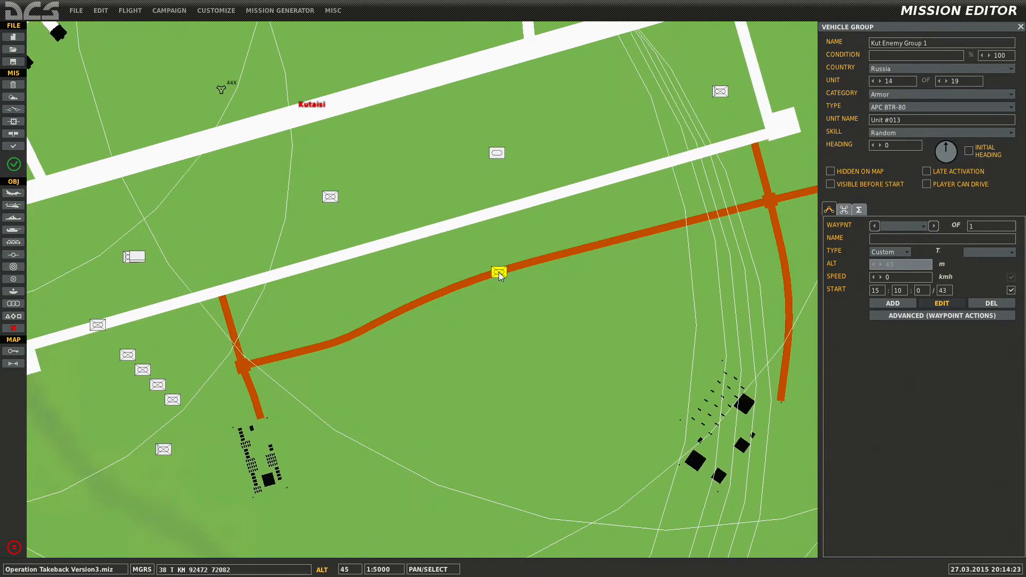
Set unit 14 on the southern road to heading 240 and change its type to ARV BTR-RD.
left_click(934, 158)
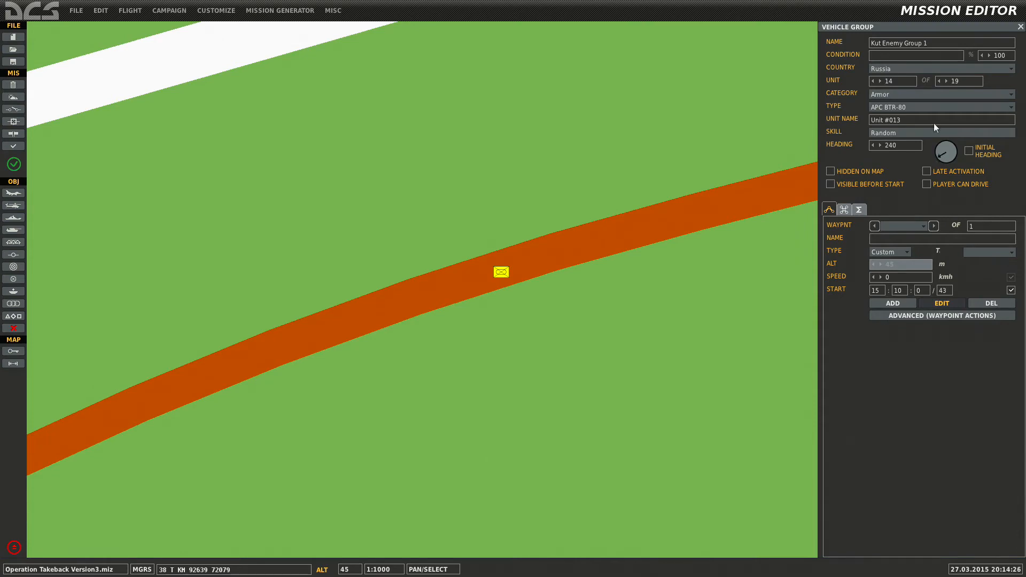
left_click(922, 106)
left_click(907, 149)
Move unit 17, an APC BTR-80, onto the road just east of the crossroads at the airfield's eastern end.
scroll(582, 262, "down", 4)
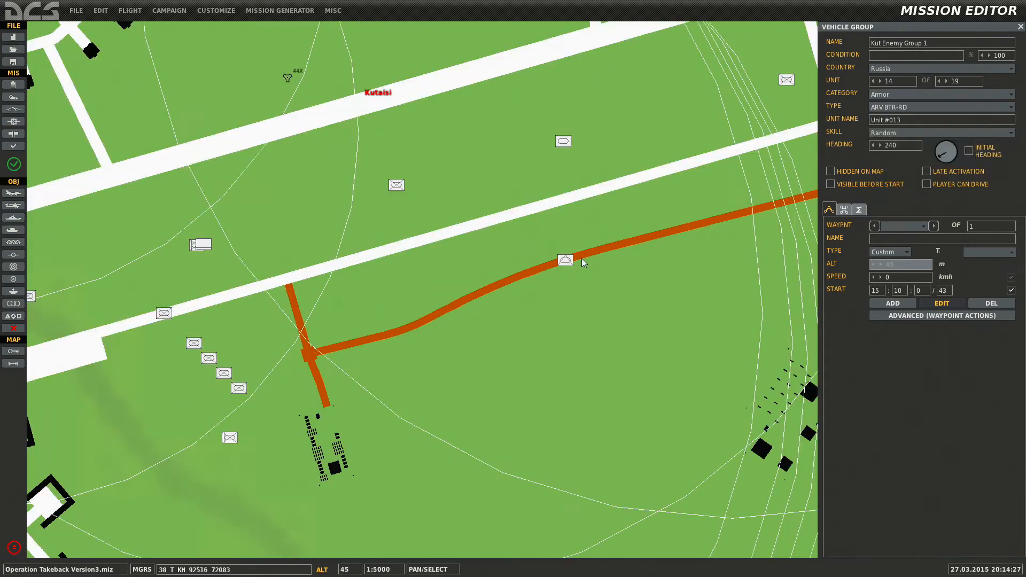
right_click_drag(435, 370, 538, 305)
left_click_drag(325, 311, 640, 238)
right_click_drag(639, 238, 356, 321)
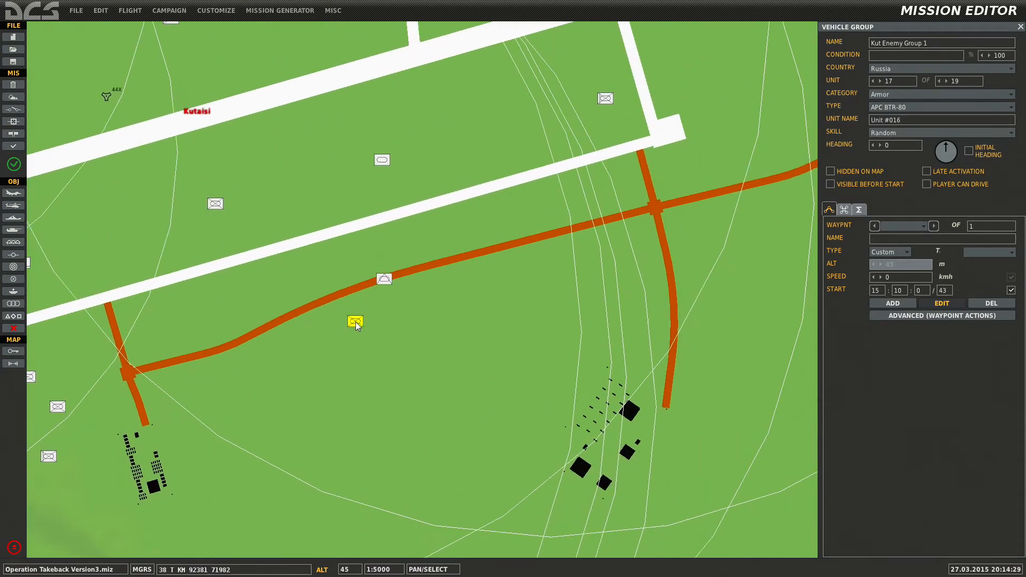
left_click_drag(356, 321, 703, 193)
scroll(703, 194, "up", 2)
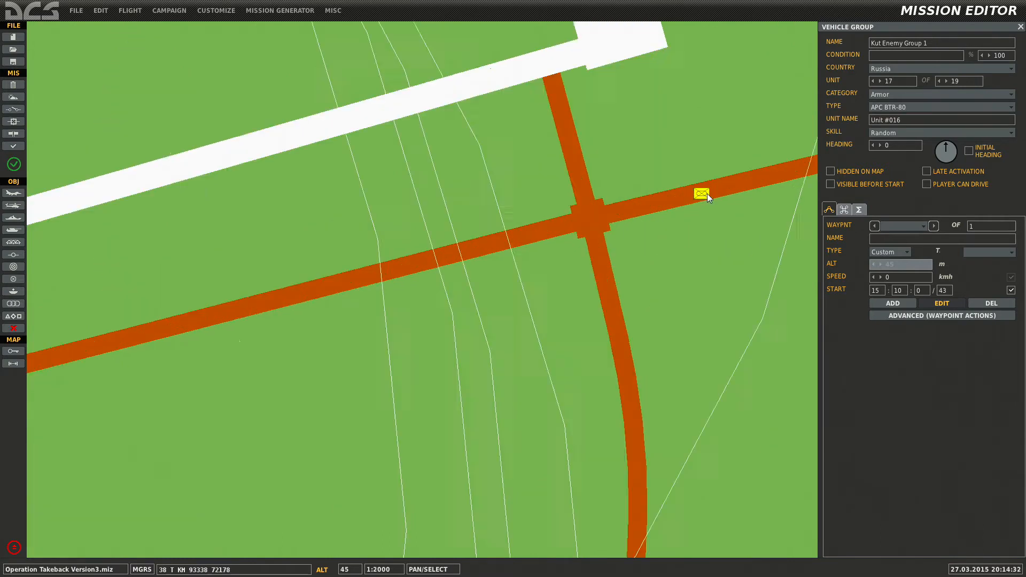
scroll(707, 195, "up", 1)
Set unit 17's heading to 77 along the road and change its type to MBT T-55.
left_click_drag(954, 152, 964, 149)
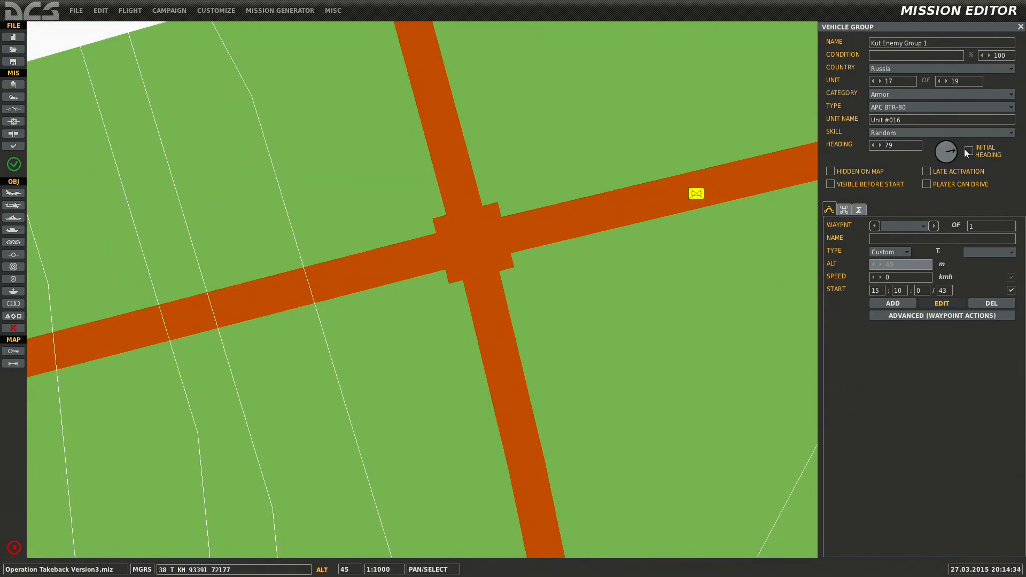
left_click(902, 106)
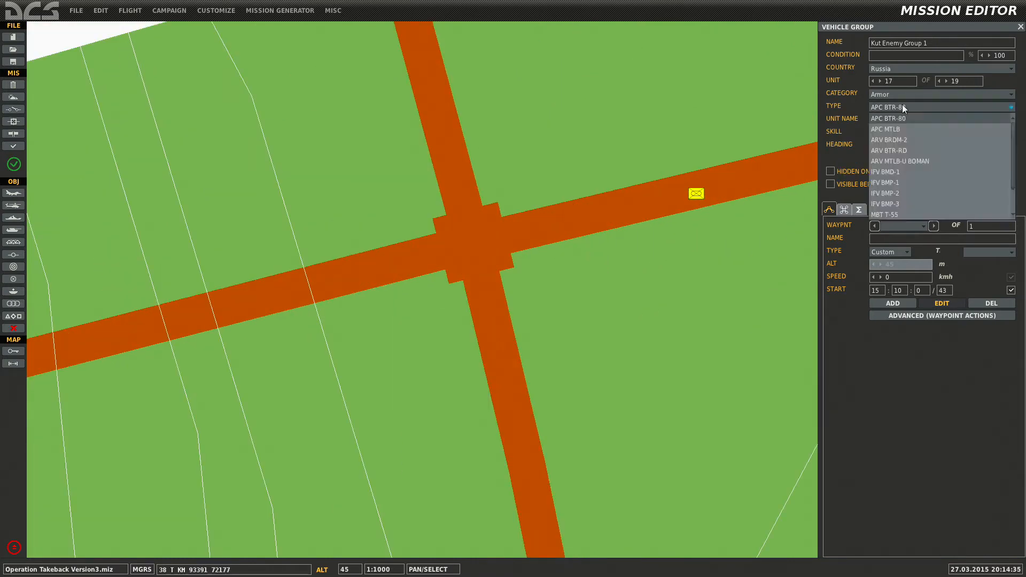
left_click(902, 184)
Move unit 18 onto the grass at the southeast corner of the eastern crossroads.
scroll(640, 281, "down", 2)
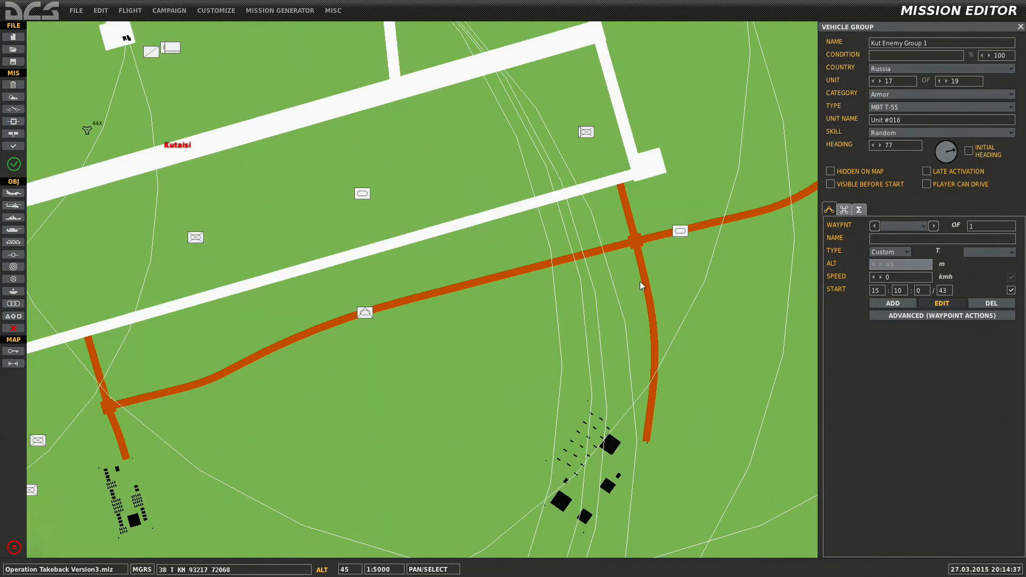
left_click_drag(130, 375, 726, 177)
scroll(743, 185, "up", 2)
Change unit 18 to the Unarmed category with type Fuel Truck ATZ-10 and turn it to face roughly east.
left_click(900, 95)
left_click(893, 149)
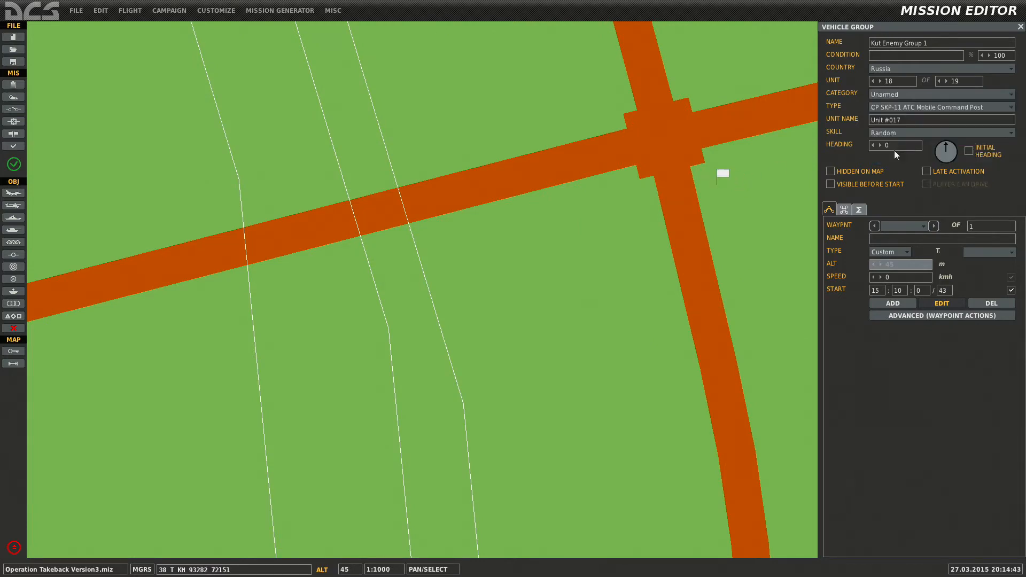
left_click(905, 108)
left_click(900, 151)
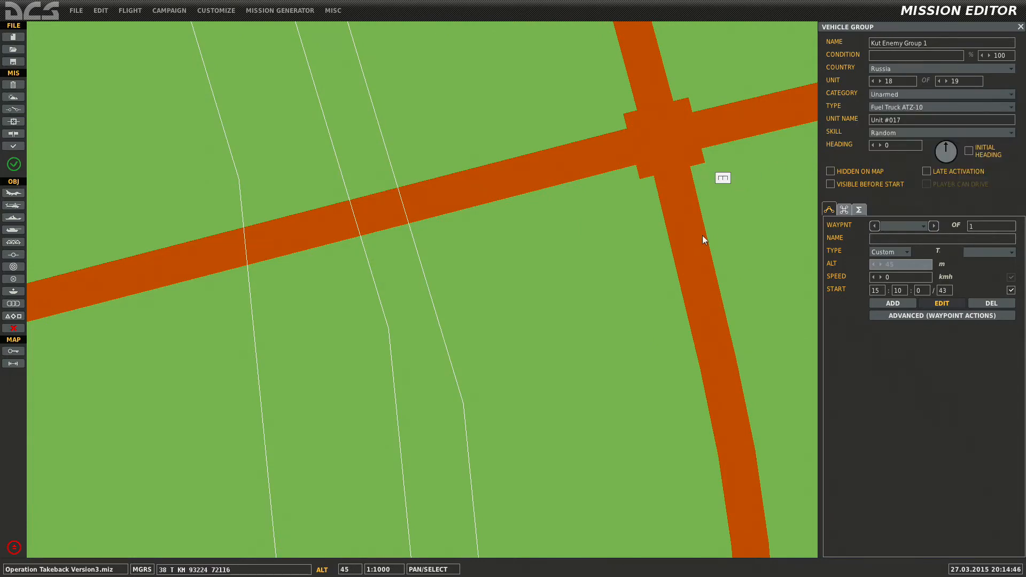
left_click(960, 148)
Move unit 16 to the northeast corner of the eastern crossroads and turn it to a heading of about 80.
scroll(631, 233, "down", 3)
left_click(300, 323)
left_click_drag(288, 325, 608, 188)
scroll(605, 242, "up", 1)
scroll(607, 245, "up", 2)
left_click(960, 149)
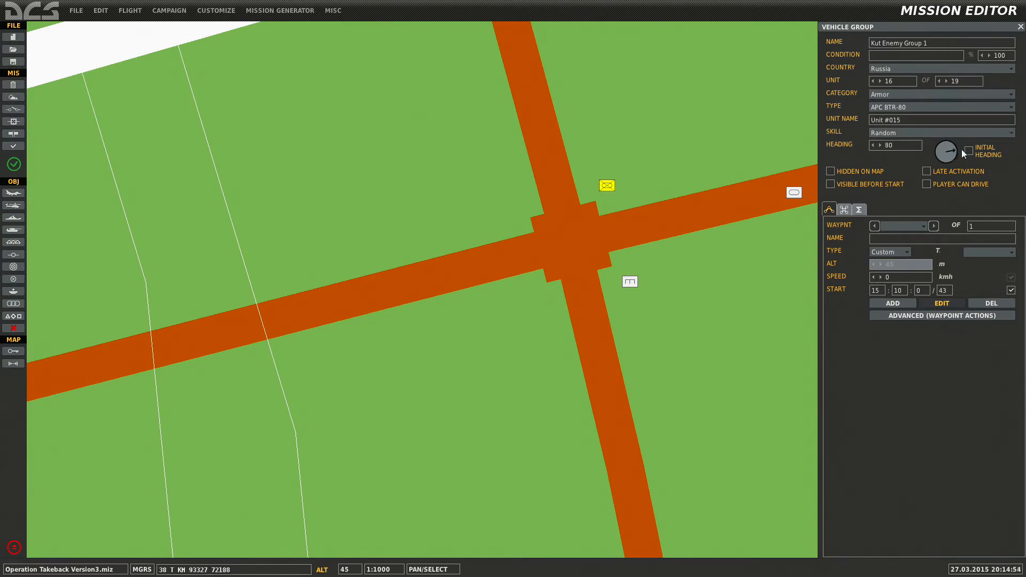
Change unit 16 to the Unarmed category with type Transport UAZ-469 and adjust its heading to 76.
left_click(900, 95)
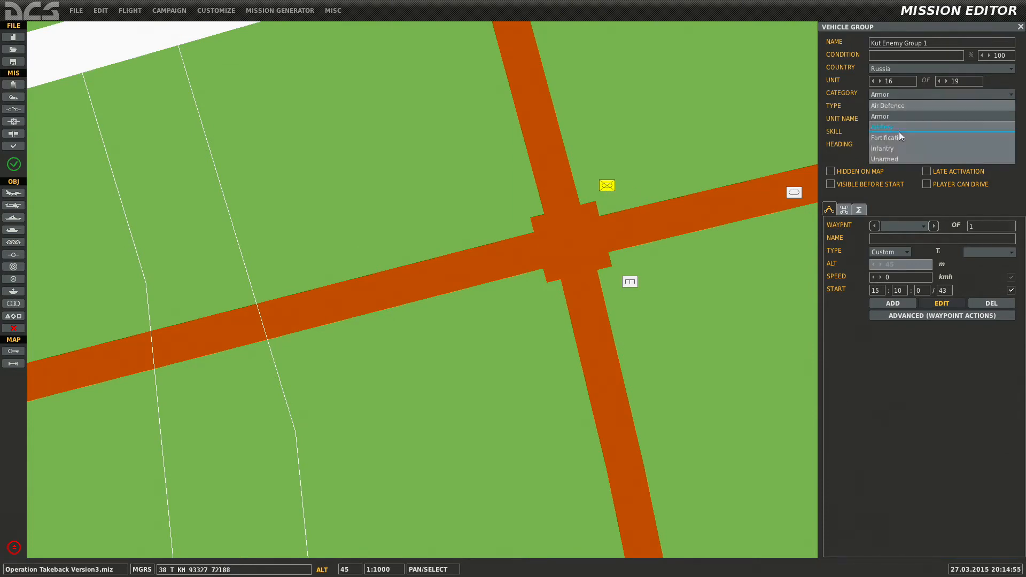
left_click(895, 161)
left_click(900, 109)
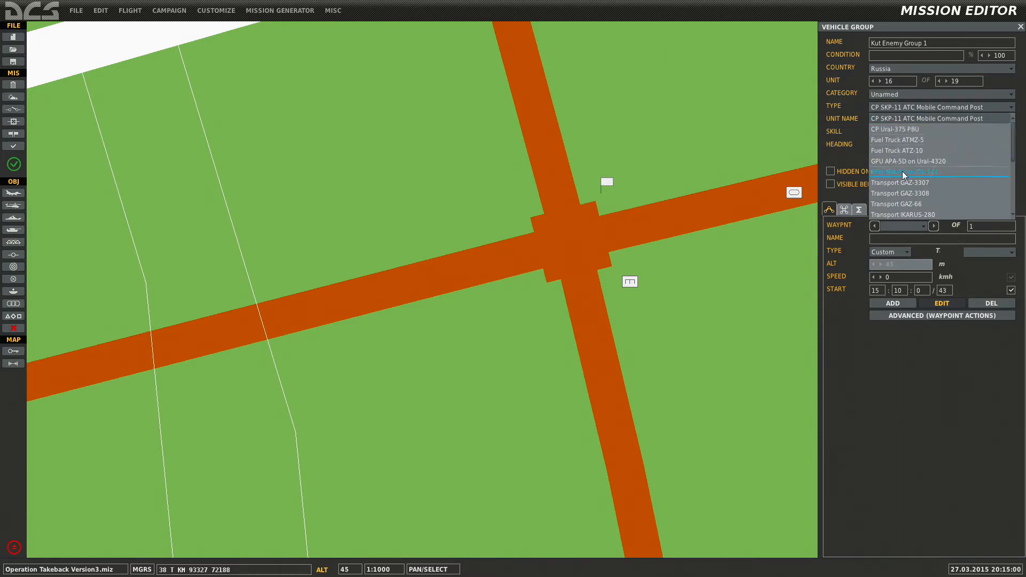
scroll(901, 184, "down", 1)
scroll(901, 184, "down", 2)
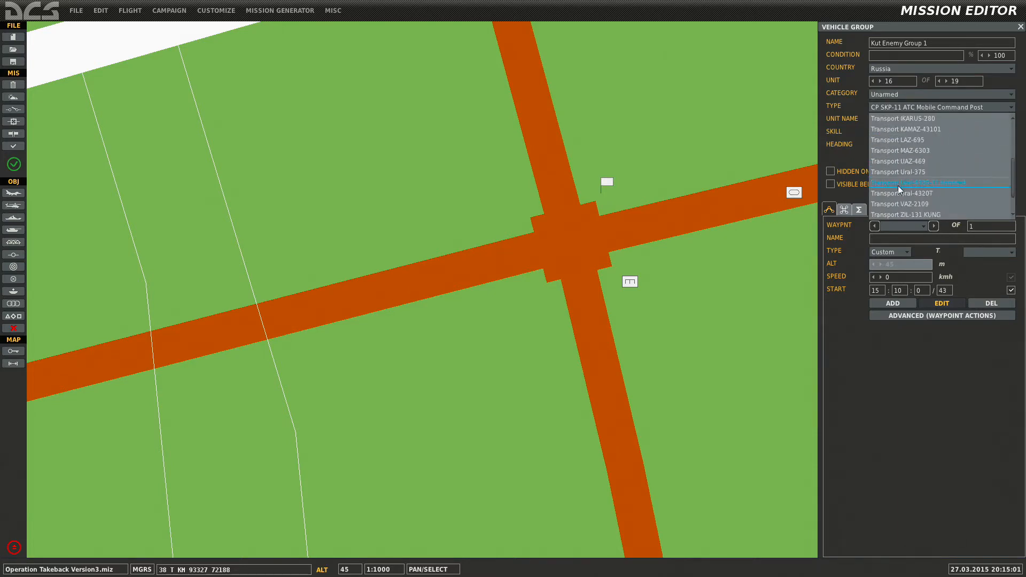
left_click(893, 160)
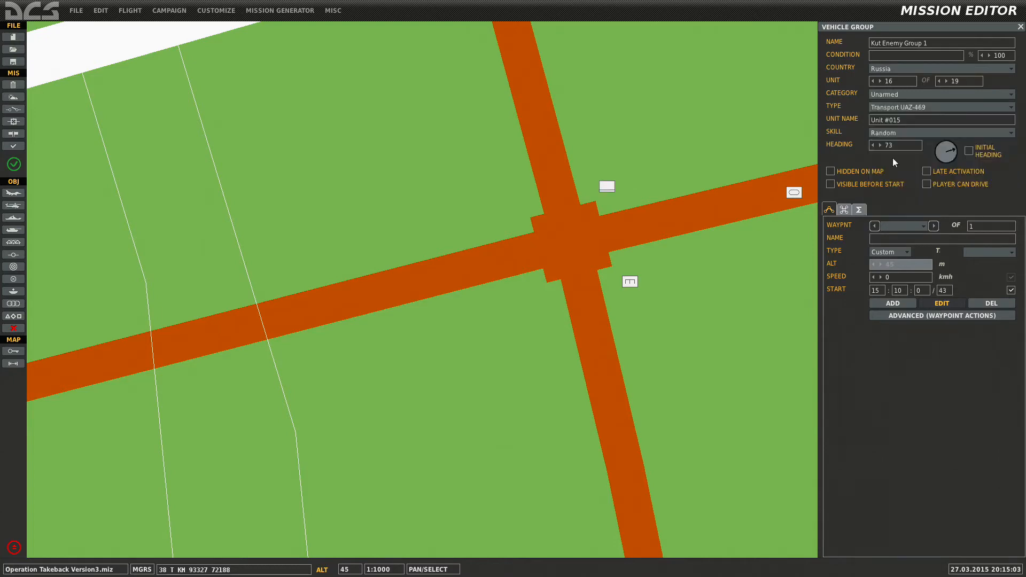
Move unit 15, an APC BTR-80, onto the western junction of the road south of the airfield.
scroll(599, 273, "down", 5)
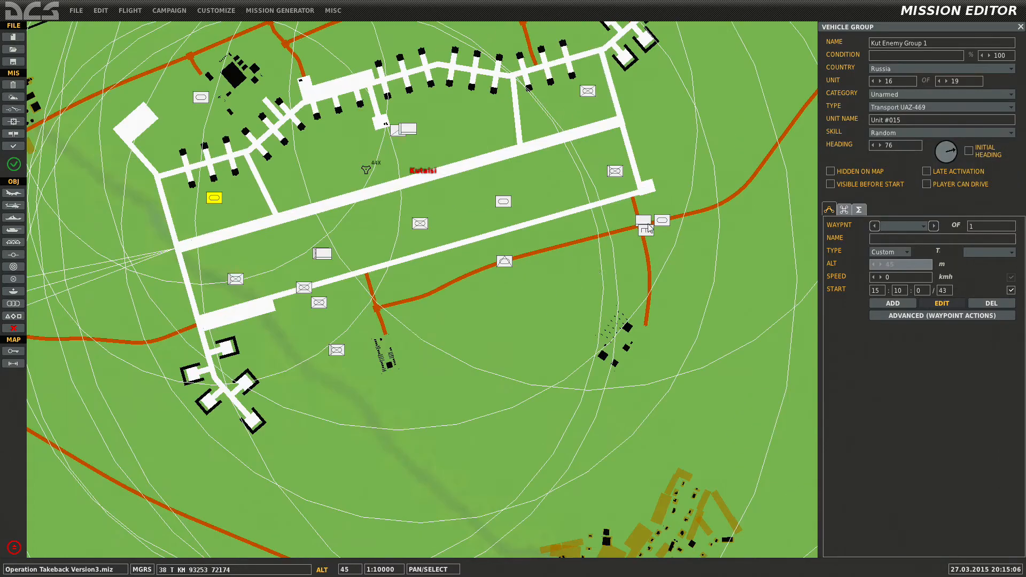
left_click_drag(424, 266, 458, 279)
scroll(483, 270, "up", 5)
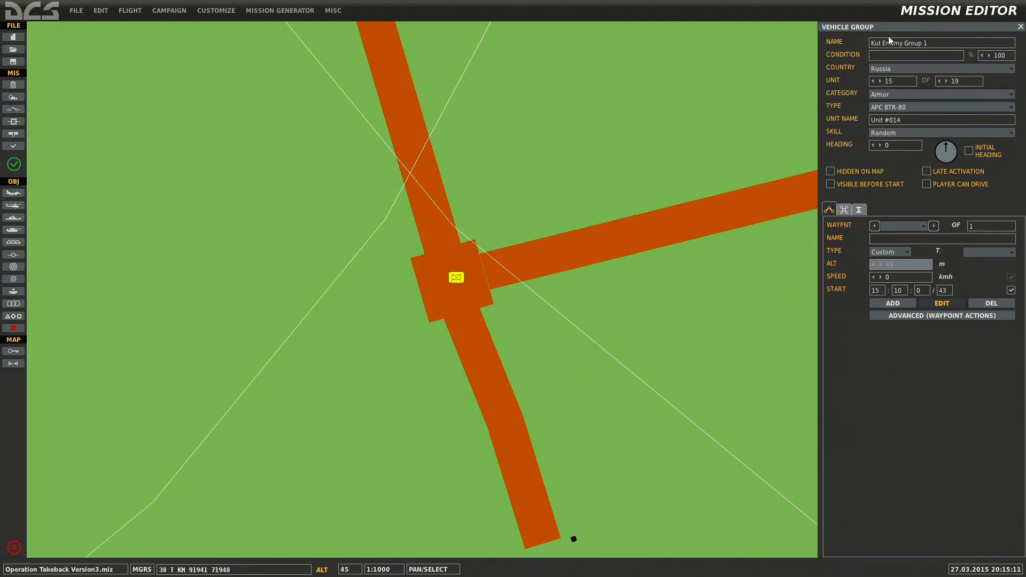
Set unit 15's heading to 257 and change its type to IFV BMP-1.
left_click_drag(938, 146, 939, 159)
left_click(941, 107)
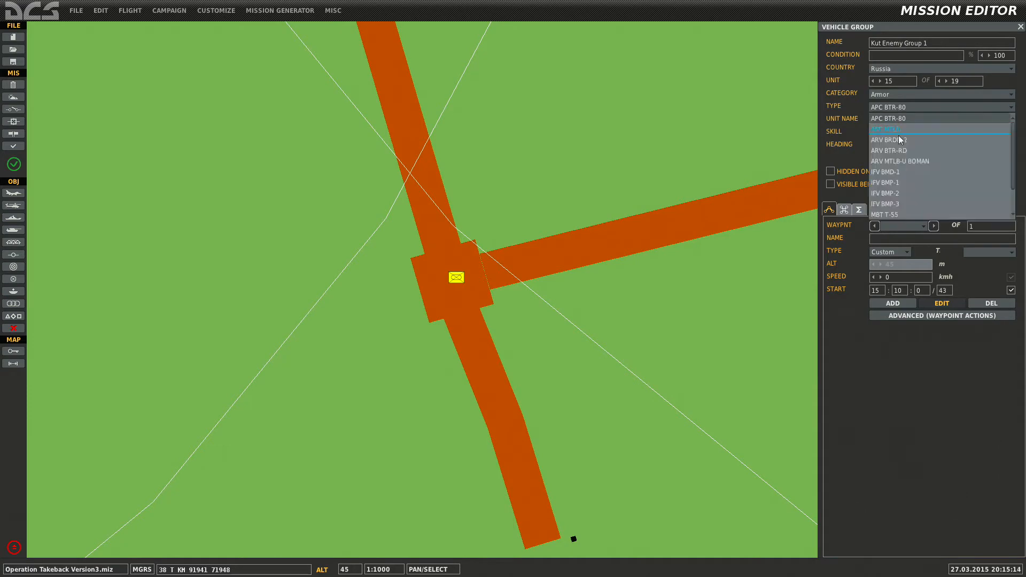
left_click(908, 185)
Move unit 13 from the taxiway to the access road just north of the airfield's apron.
scroll(631, 249, "down", 5)
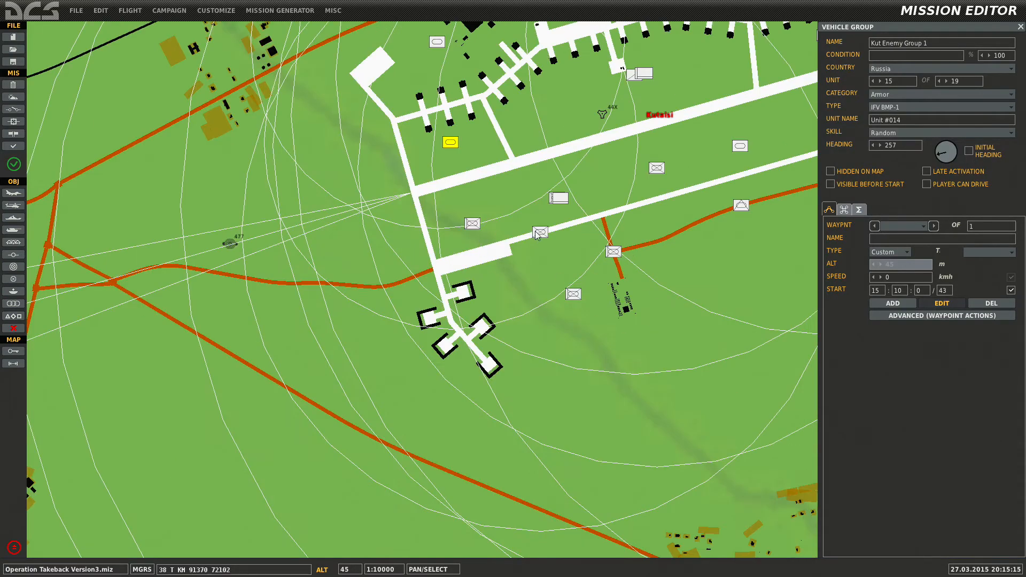
left_click_drag(537, 235, 627, 183)
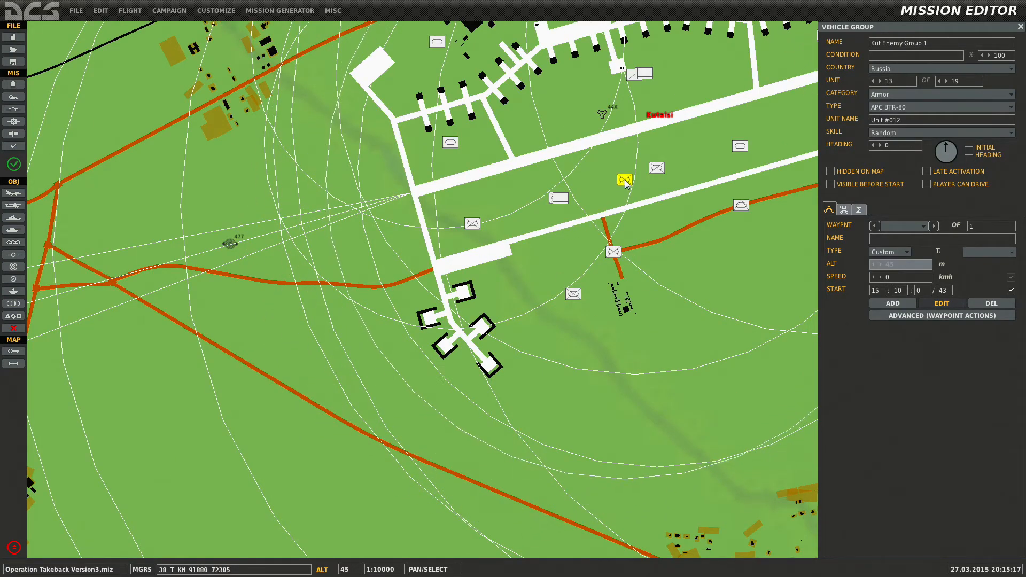
right_click_drag(626, 184, 510, 329)
left_click_drag(511, 329, 431, 93)
scroll(427, 169, "up", 5)
right_click_drag(431, 93, 476, 215)
Set unit 13's heading to 336 and change its type to IFV BMP-3.
left_click(947, 149)
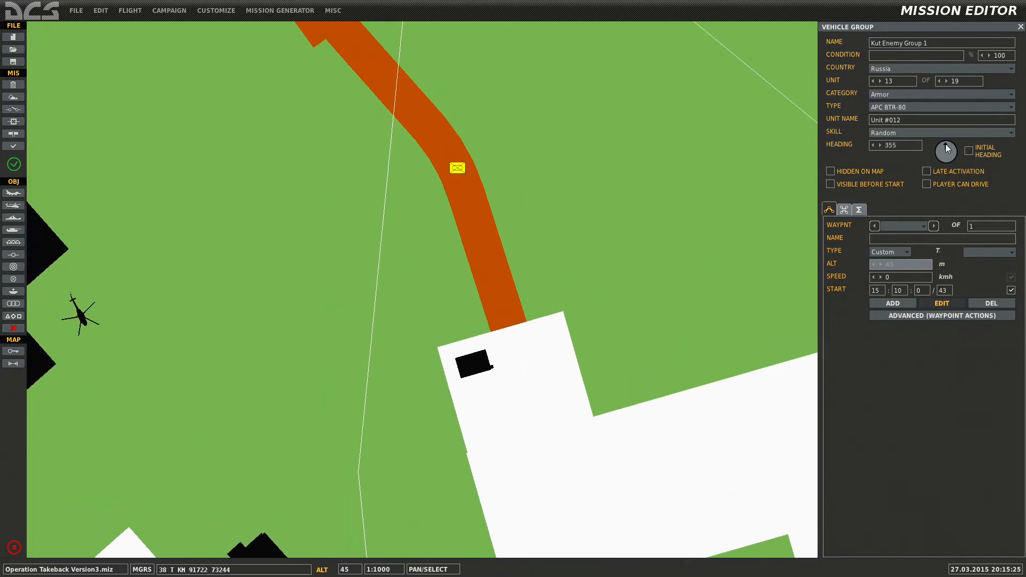
left_click(935, 107)
left_click(898, 172)
Check the placement of the group's later units by stepping forward through them to unit 19.
scroll(524, 252, "down", 3)
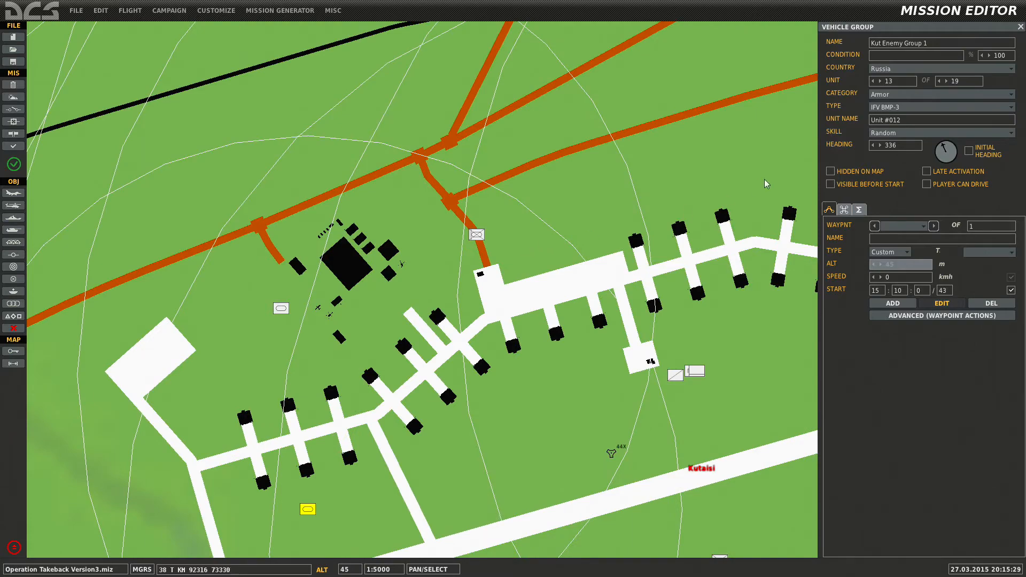
scroll(549, 216, "down", 8)
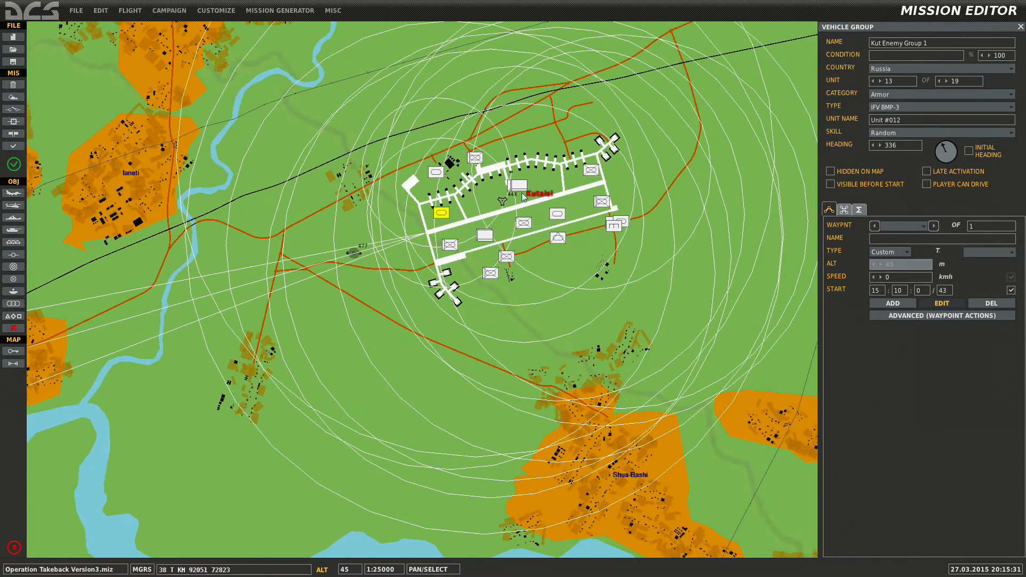
scroll(549, 216, "up", 1)
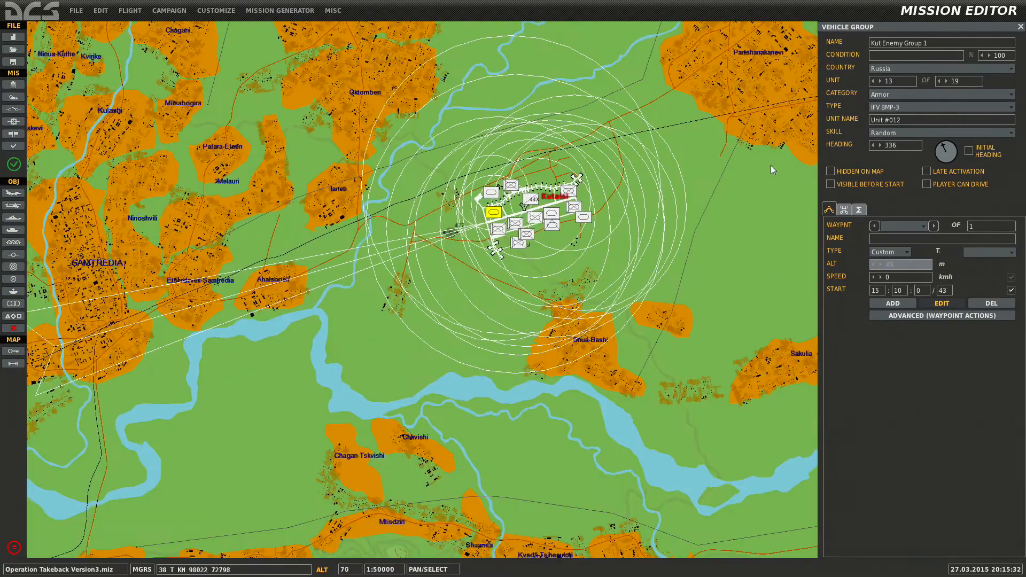
left_click(880, 81)
left_click(880, 81)
scroll(682, 197, "up", 1)
scroll(499, 227, "up", 1)
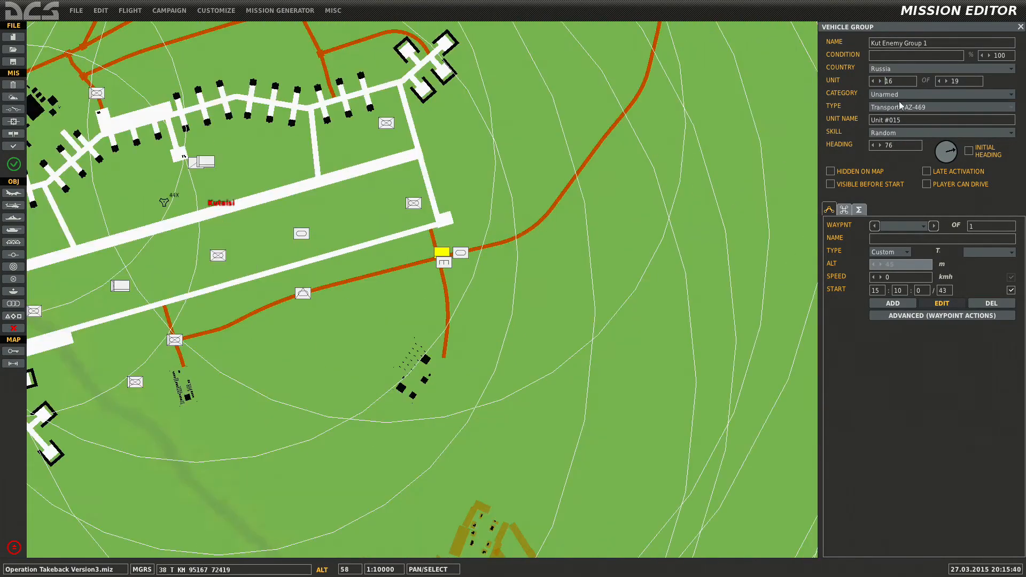
left_click(880, 82)
left_click(880, 81)
left_click(880, 81)
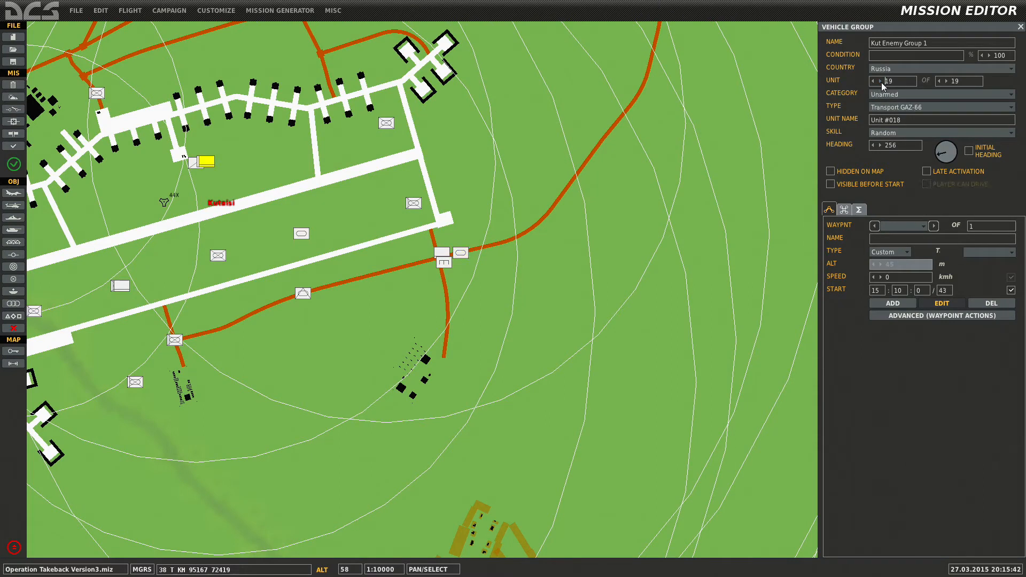
Step back through the group's units to unit 1, and select the MBT T-55 between the runway and the southern taxiway.
left_click(872, 82)
left_click(872, 82)
left_click(872, 82)
left_click(872, 82)
left_click(872, 81)
left_click(872, 82)
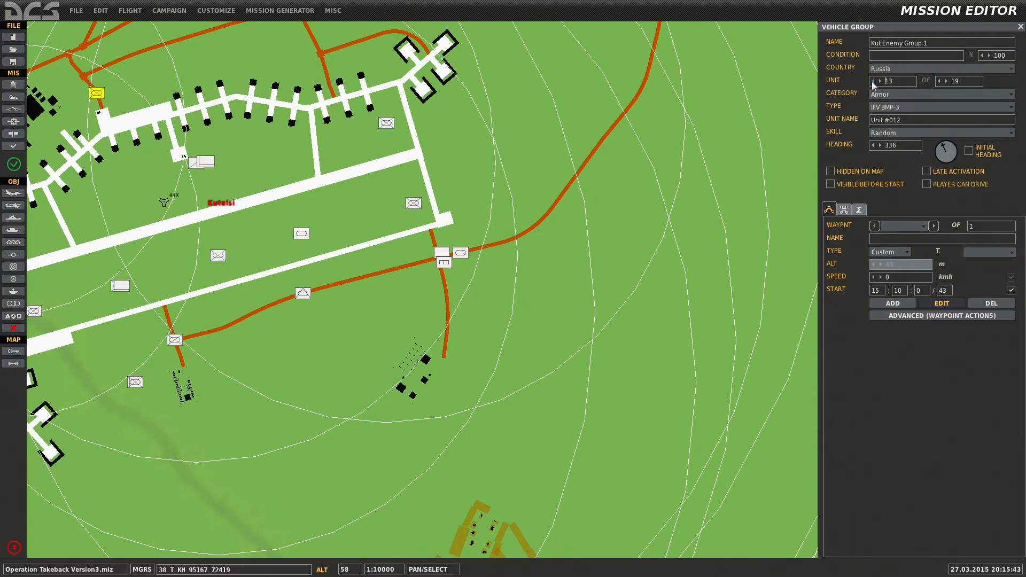
left_click(872, 82)
left_click(872, 82)
double_click(872, 82)
left_click(872, 82)
left_click(872, 82)
left_click(872, 82)
left_click(872, 81)
left_click(872, 82)
left_click(872, 82)
left_click(872, 82)
left_click(872, 82)
left_click_drag(113, 233, 348, 225)
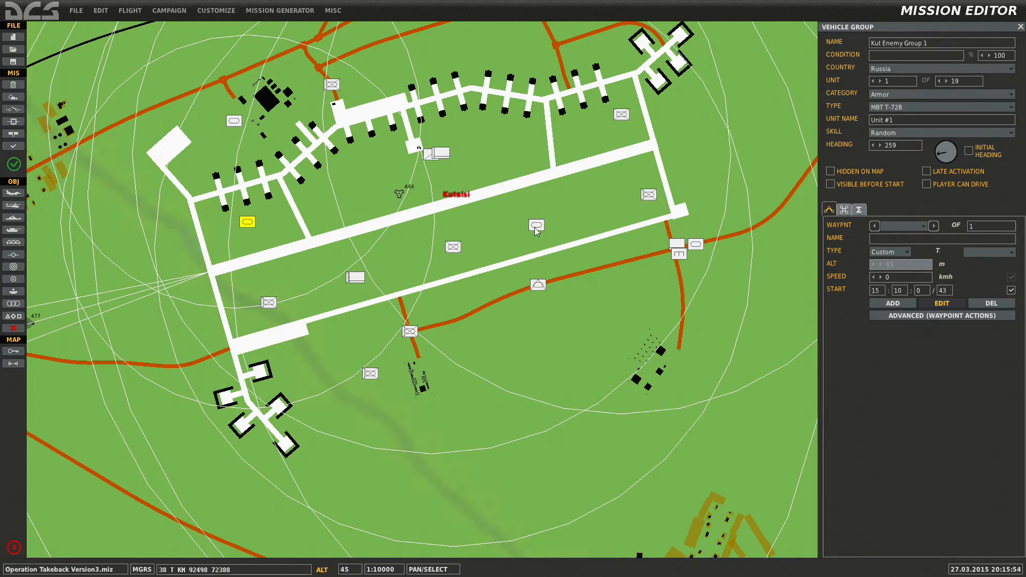
left_click(535, 227)
scroll(569, 197, "down", 4)
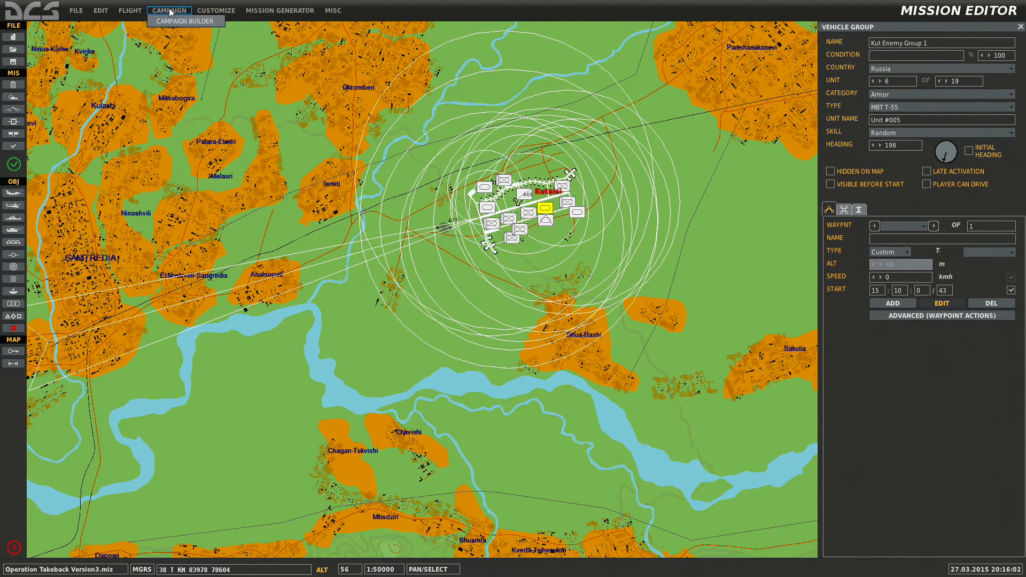
left_click(128, 10)
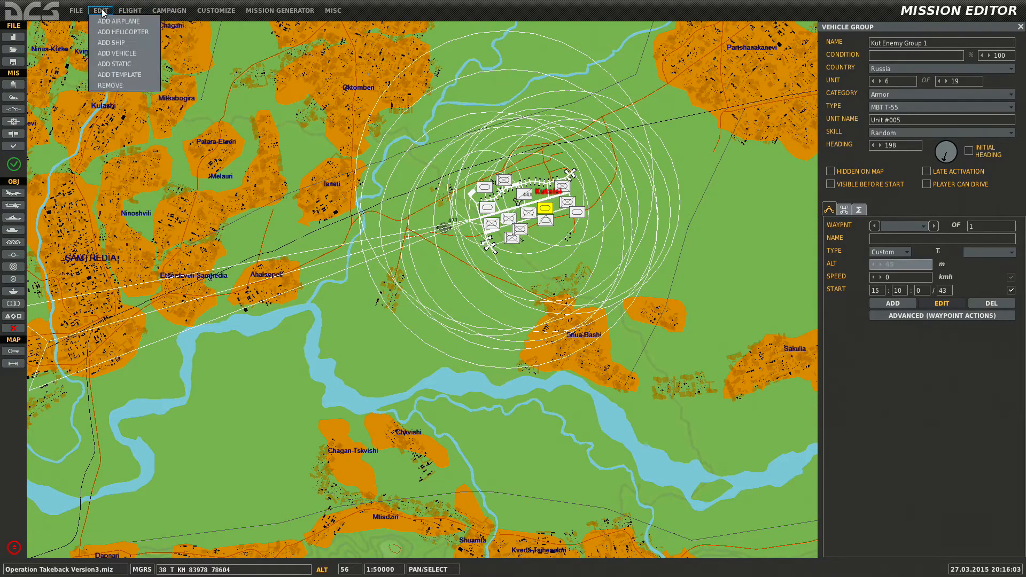
mouse_move(272, 17)
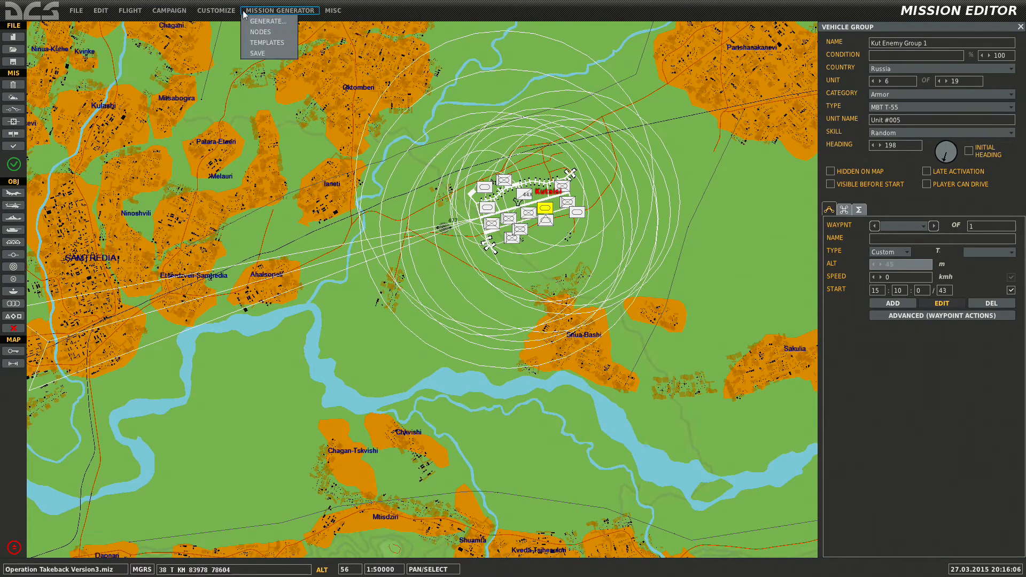
mouse_move(80, 12)
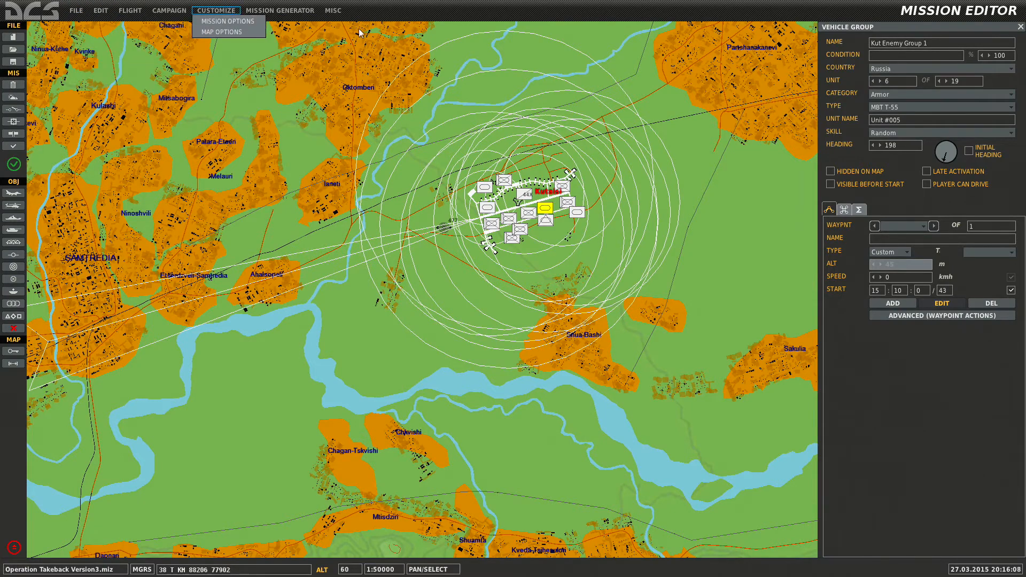
left_click(720, 159)
scroll(570, 203, "down", 2)
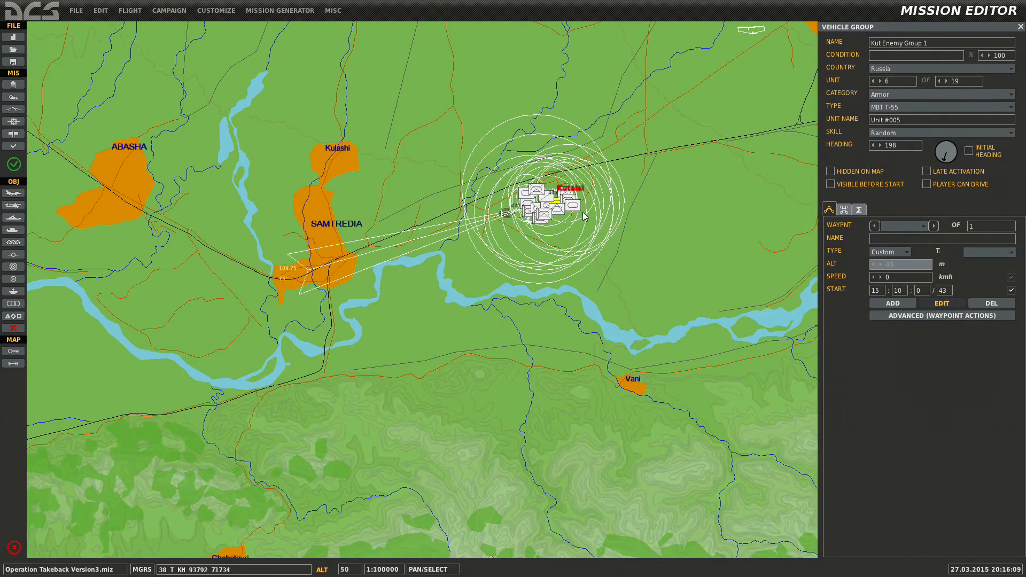
scroll(537, 182, "up", 5)
scroll(537, 183, "down", 2)
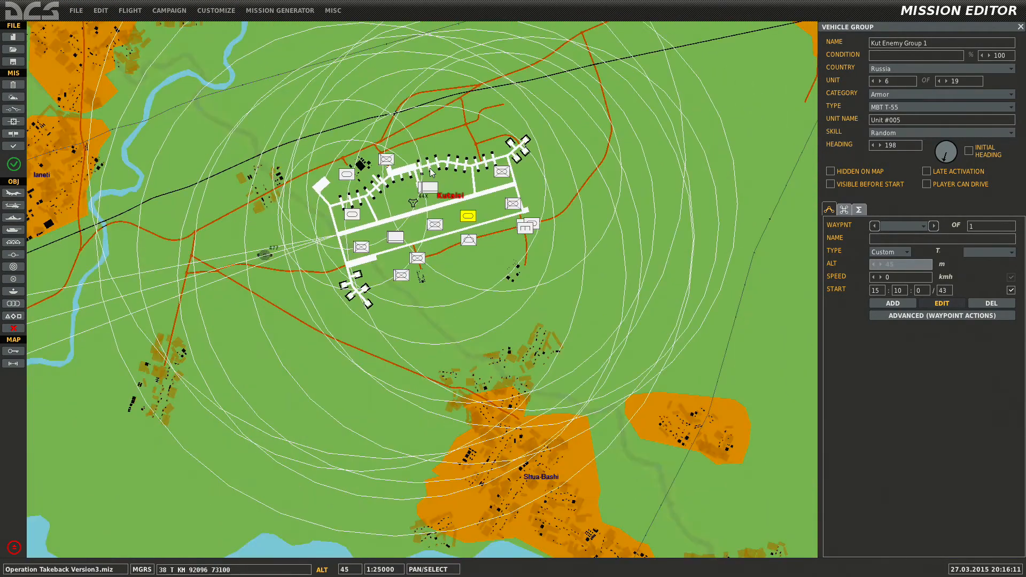
scroll(555, 185, "up", 4)
scroll(555, 185, "down", 1)
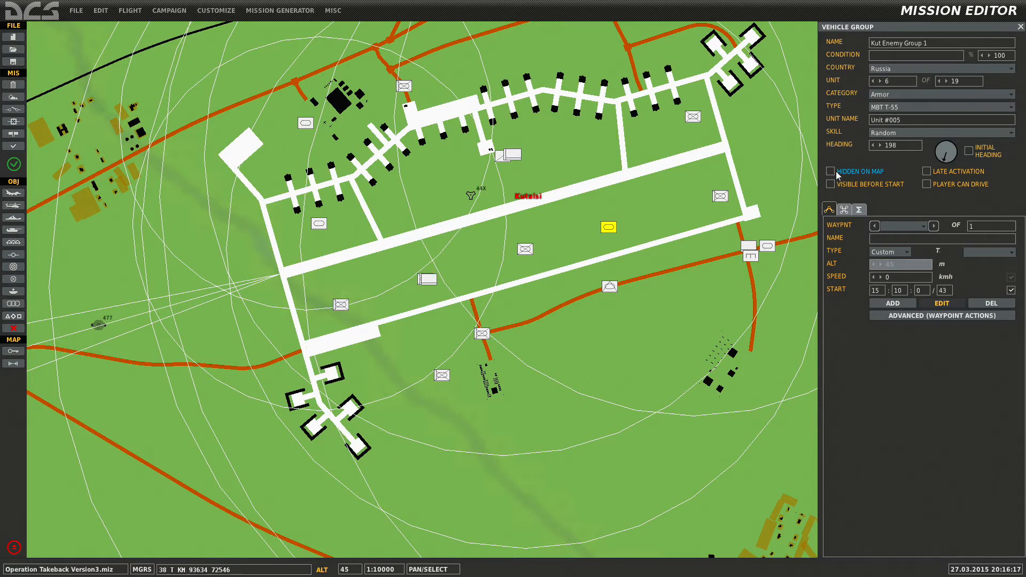
scroll(579, 170, "down", 2)
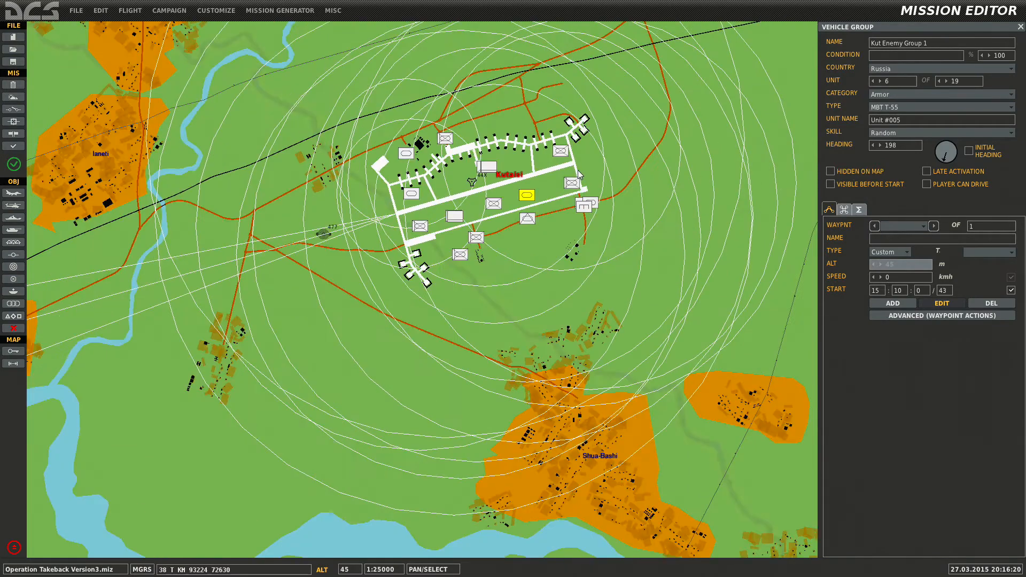
Open the mission's group list and filter it to the Red coalition.
left_click(566, 231)
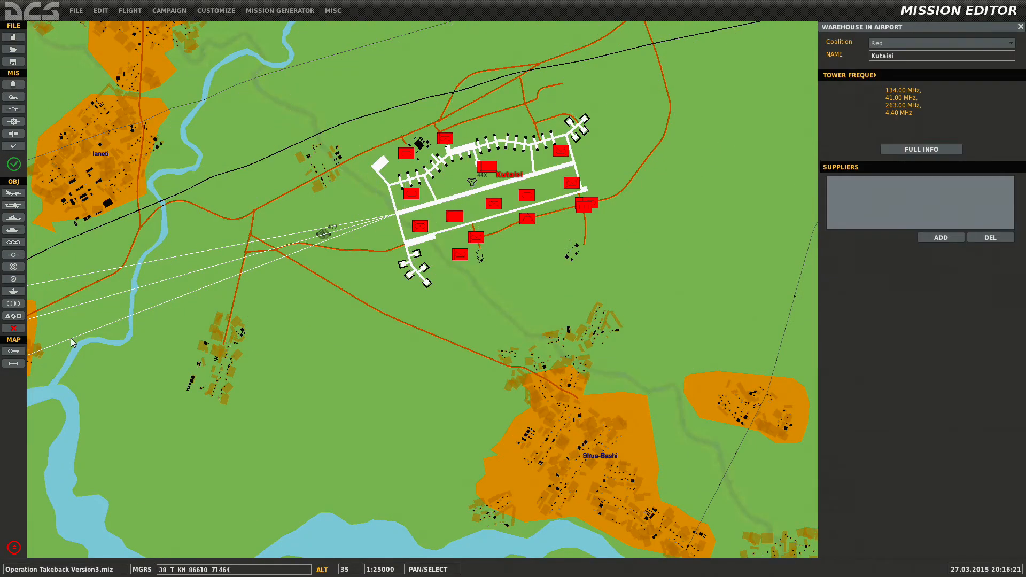
left_click(18, 318)
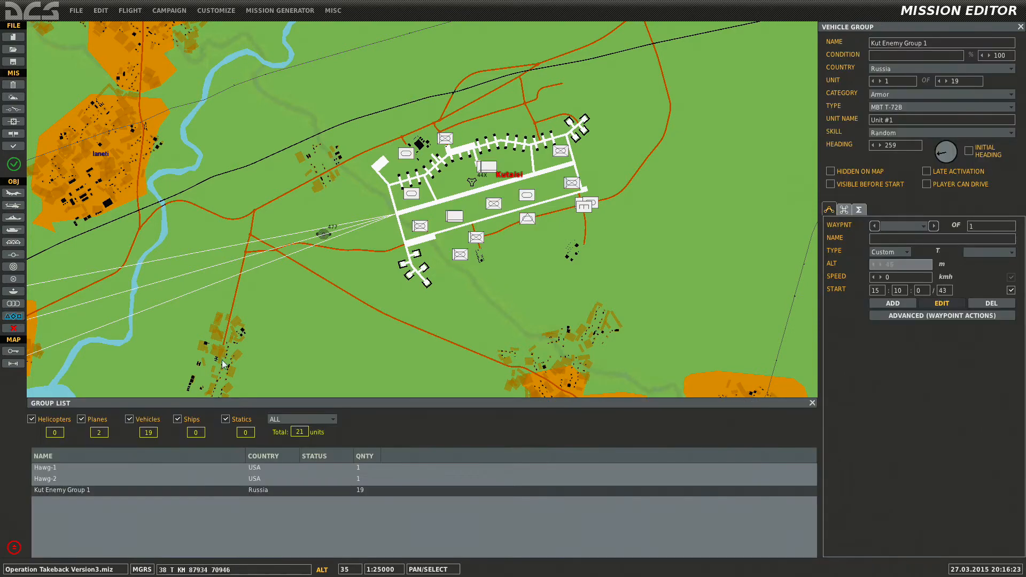
left_click(314, 422)
left_click(294, 437)
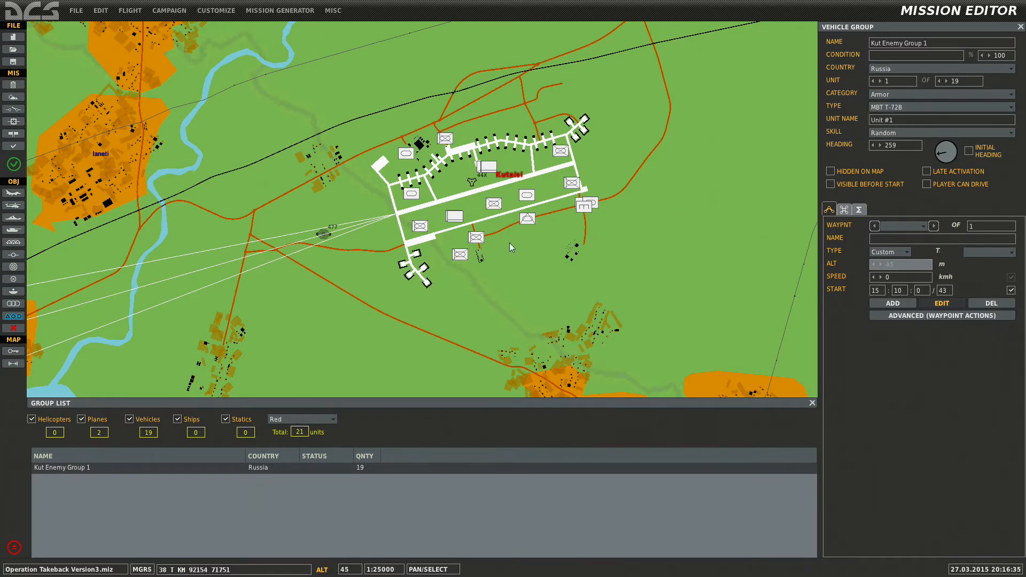
left_click(332, 235)
Set the Kutaisi airfield's coalition to NEUTRAL and return it to Red.
left_click_drag(497, 227, 478, 303)
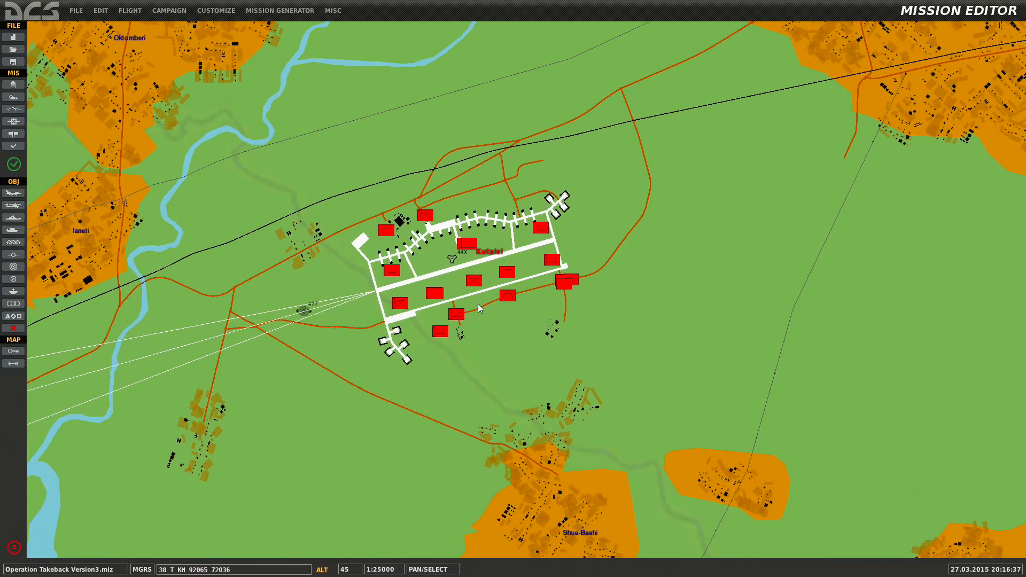
scroll(476, 303, "down", 1)
scroll(477, 306, "up", 3)
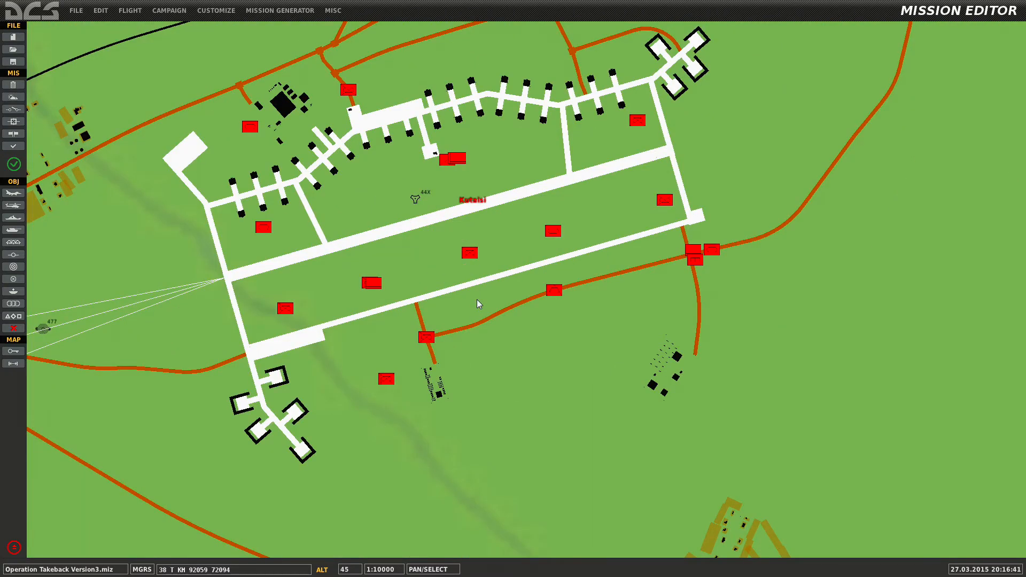
scroll(477, 300, "down", 1)
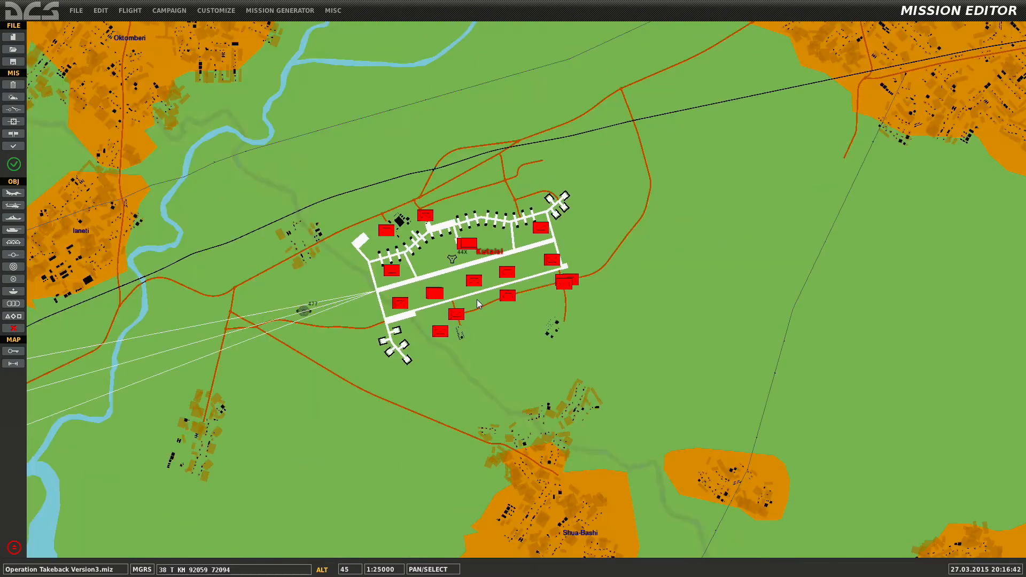
left_click(488, 257)
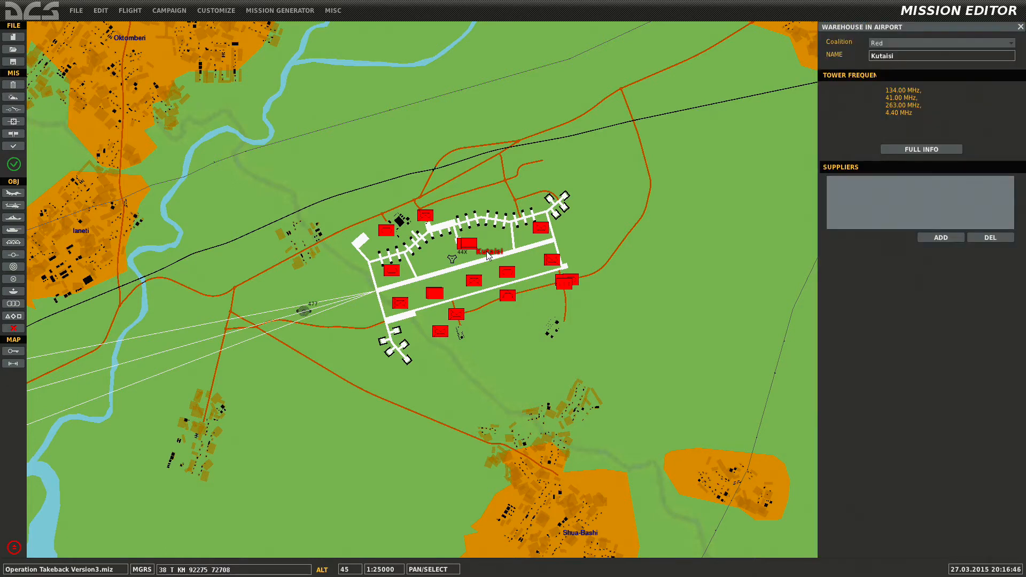
left_click(897, 46)
left_click(891, 53)
left_click(893, 45)
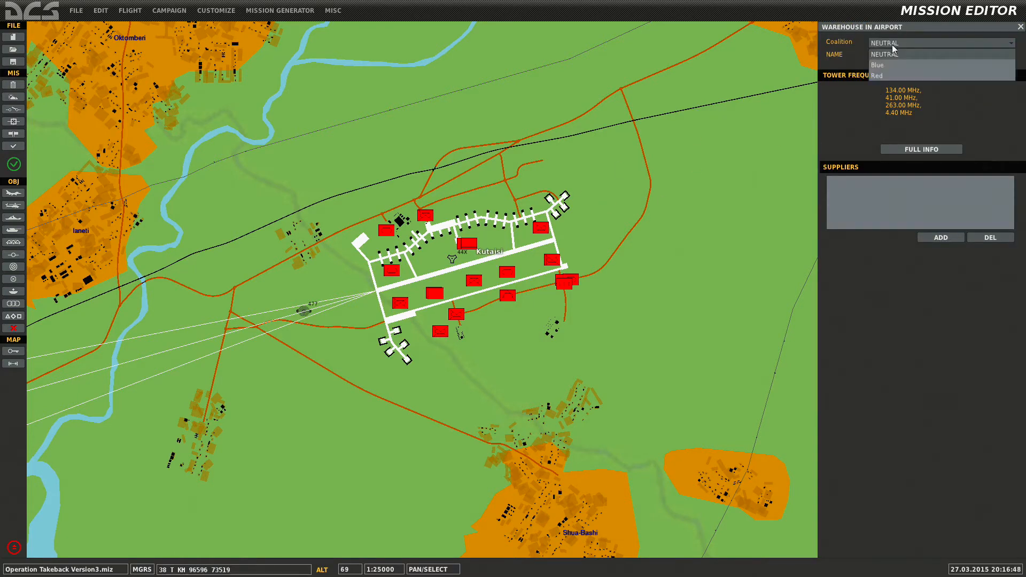
left_click(883, 79)
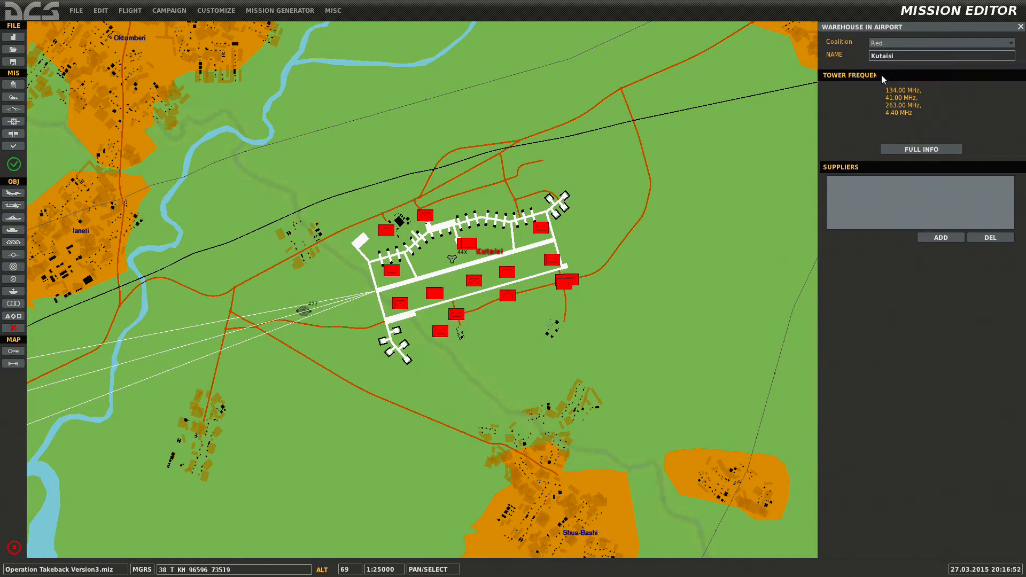
Measure the distance and bearing from waypoint WP1 towards Kutaisi airfield with the map ruler.
left_click(677, 172)
scroll(672, 178, "down", 1)
scroll(637, 211, "down", 4)
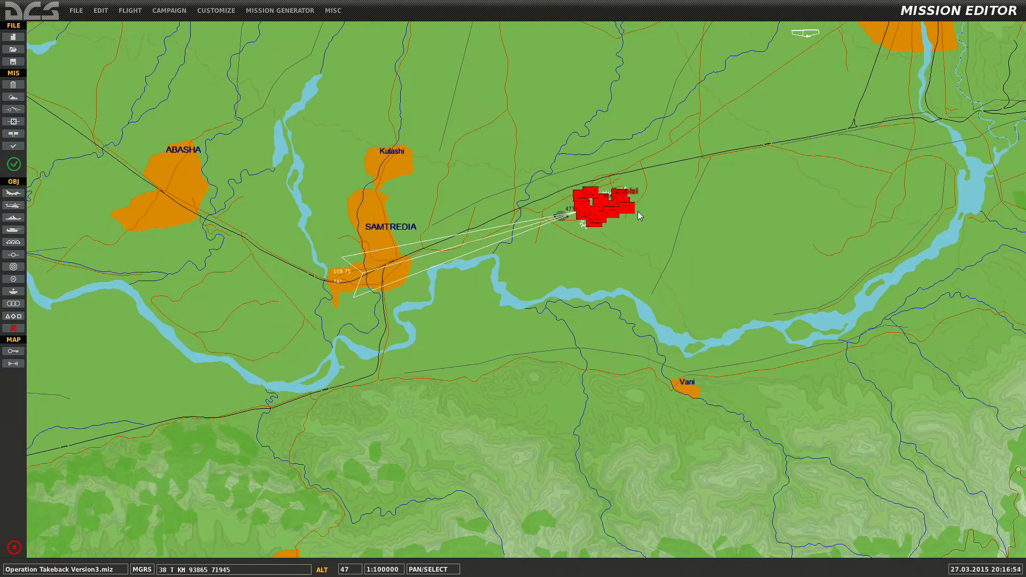
left_click_drag(608, 240, 646, 170)
scroll(601, 264, "up", 3)
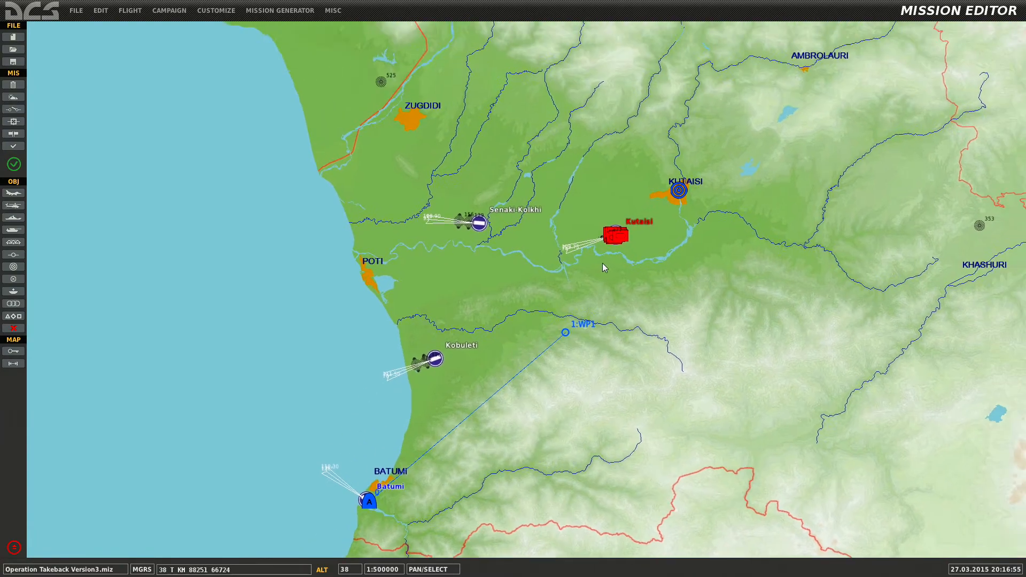
left_click_drag(582, 354, 560, 387)
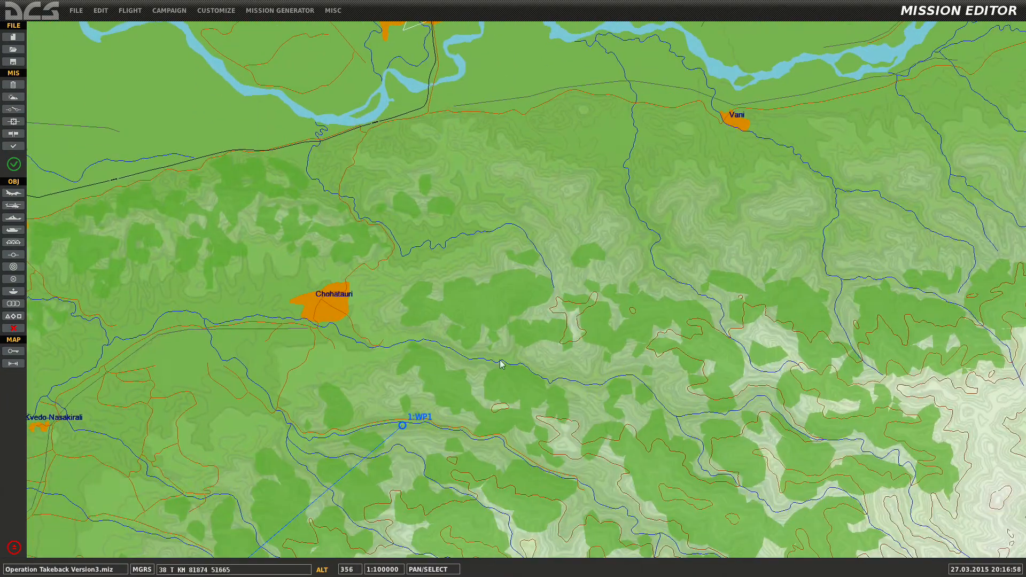
left_click(13, 363)
left_click(402, 426)
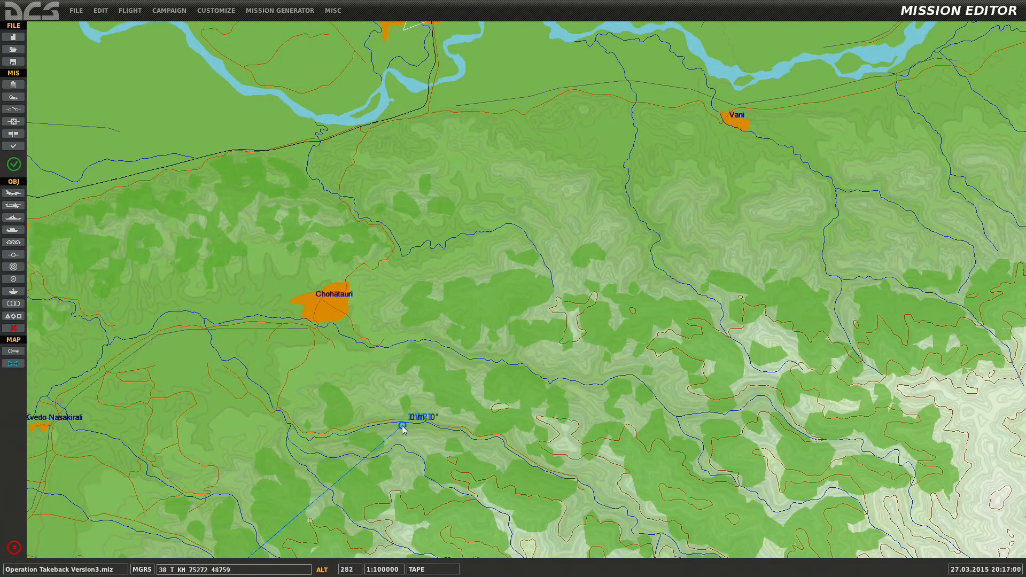
right_click_drag(558, 120, 440, 437)
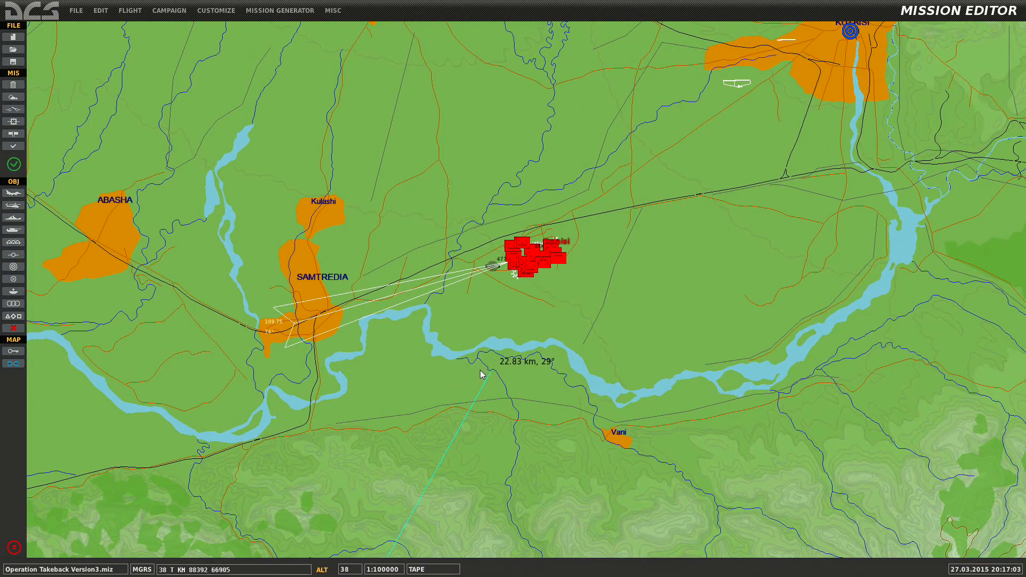
left_click(13, 365)
Examine the position of waypoint WP1 and its flight route at close range.
right_click_drag(325, 440, 433, 193)
scroll(429, 251, "down", 5)
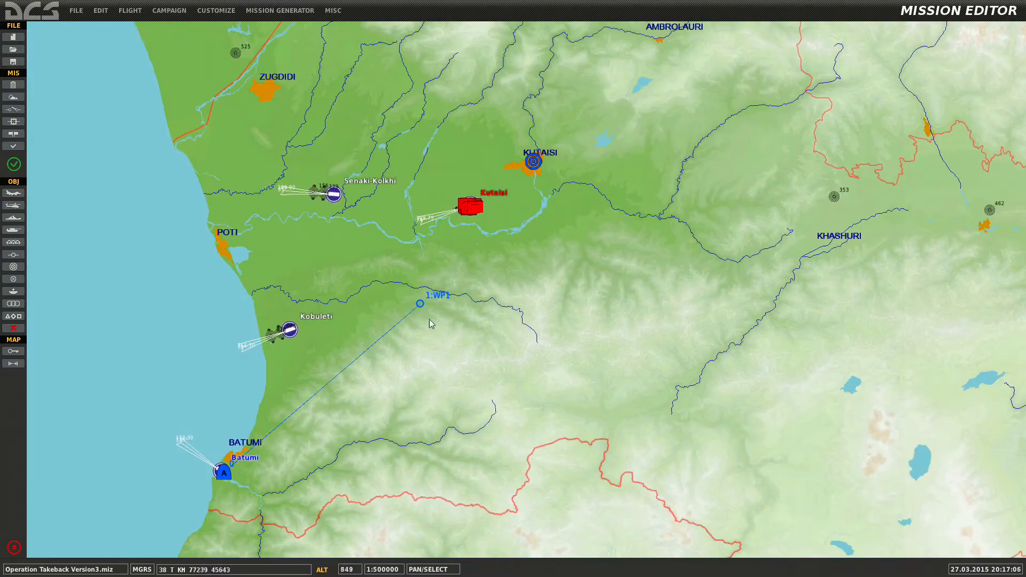
scroll(423, 306, "up", 12)
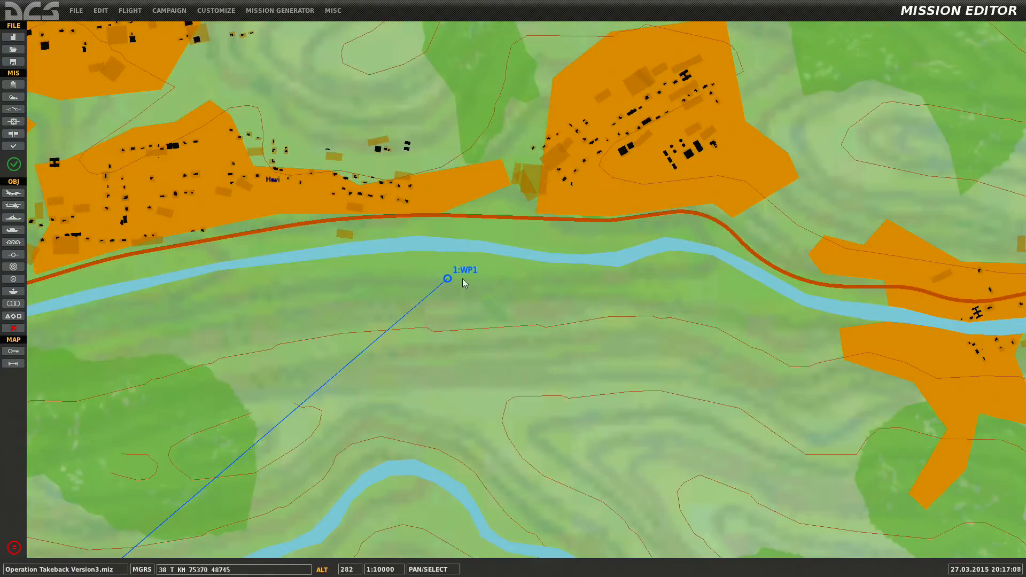
scroll(463, 279, "up", 7)
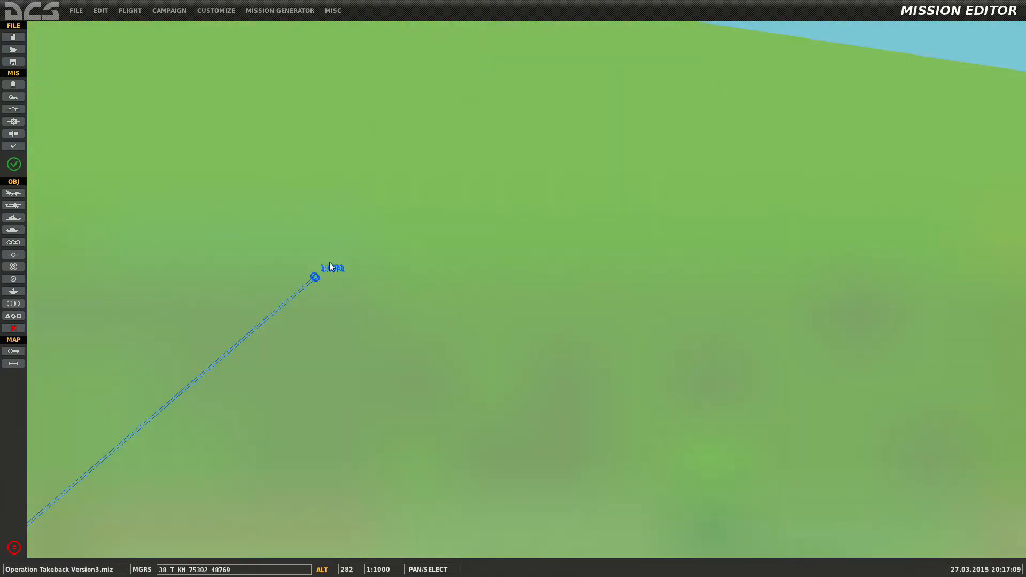
scroll(329, 263, "down", 7)
scroll(436, 343, "down", 5)
Select the MBT T-72B near Kutaisi's western taxiway and add an advanced waypoint action to its group.
left_click_drag(598, 149, 464, 435)
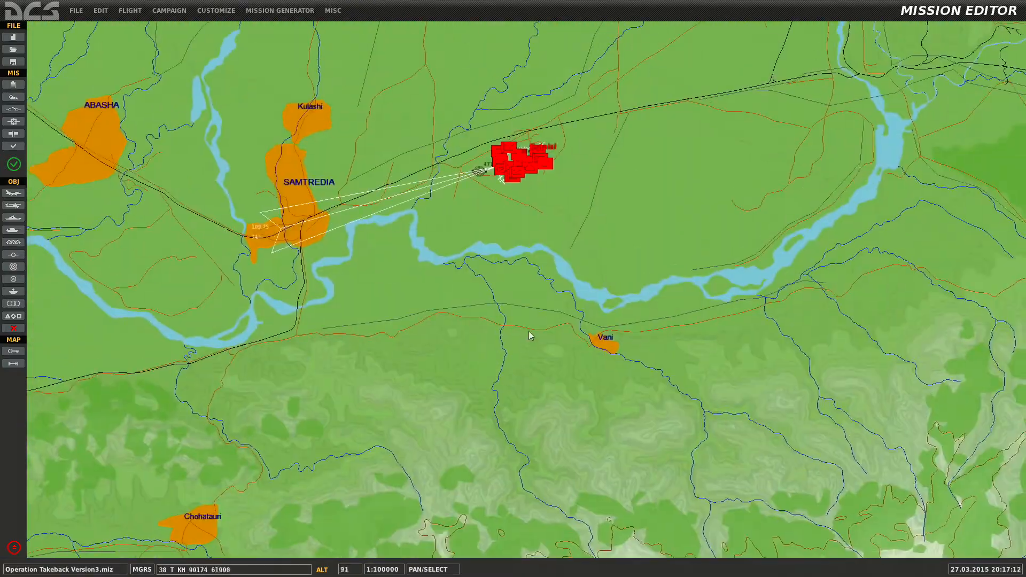
left_click_drag(523, 173, 505, 296)
scroll(491, 306, "up", 5)
left_click_drag(542, 331, 571, 260)
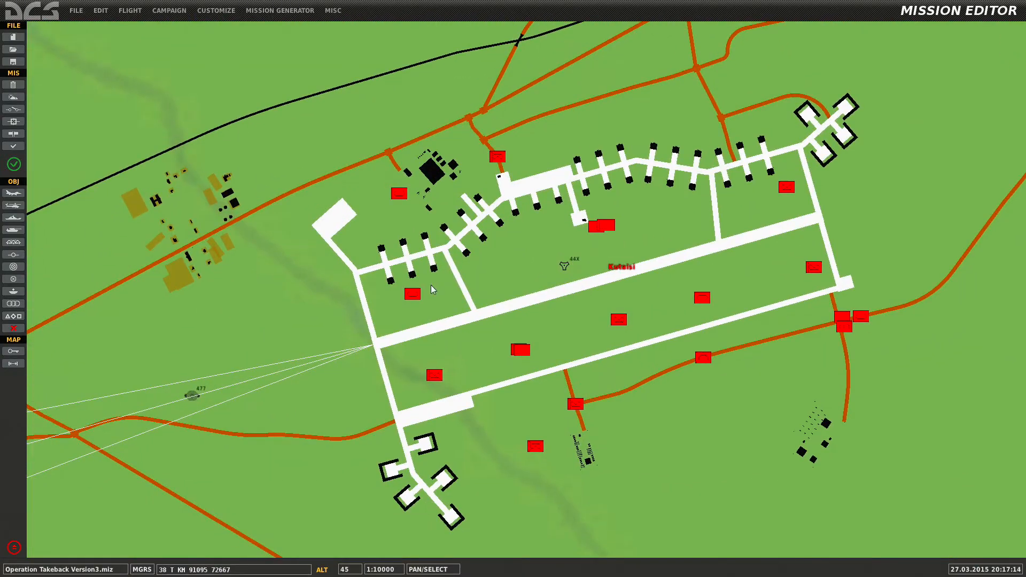
left_click(415, 295)
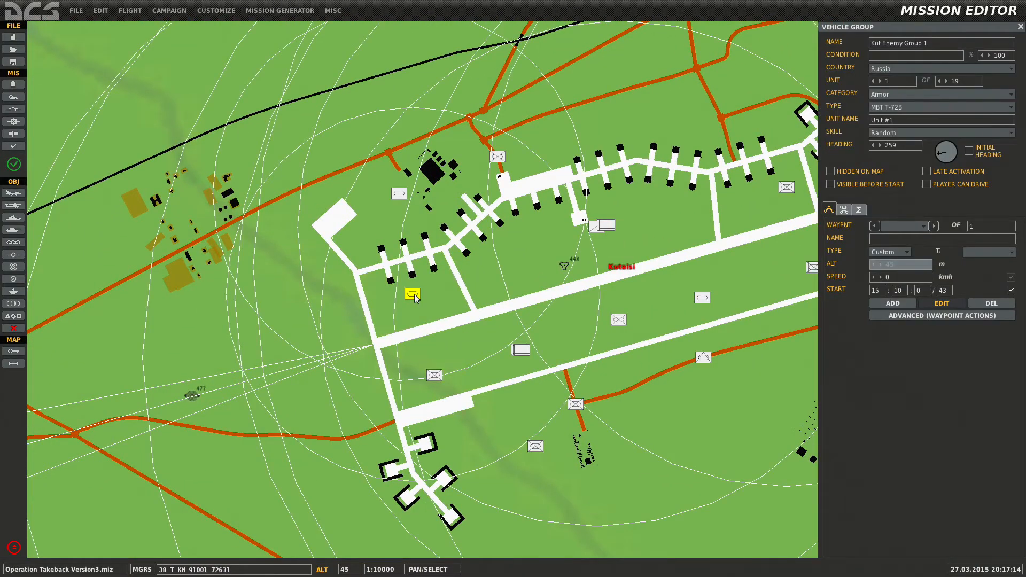
left_click(886, 317)
left_click(844, 384)
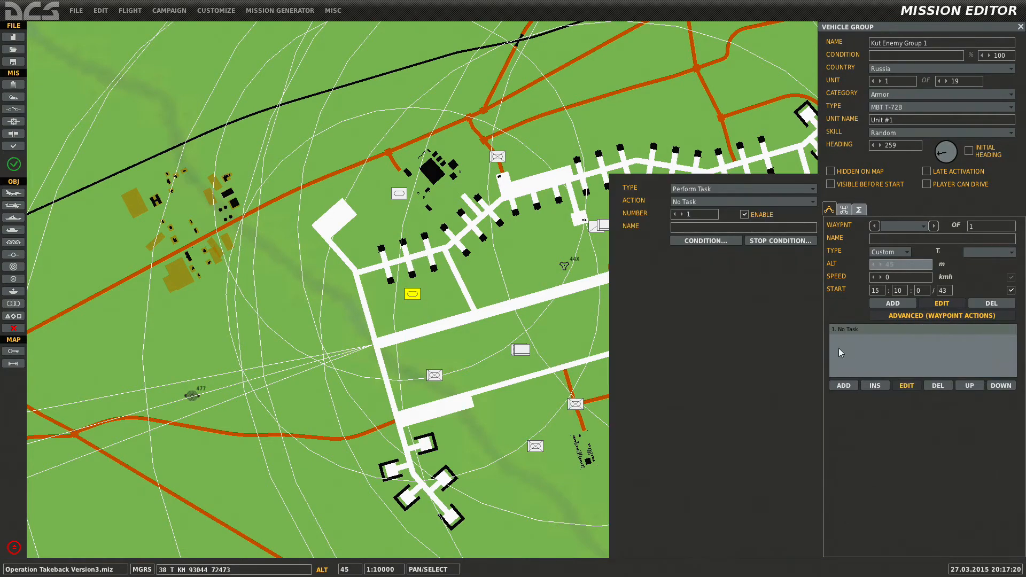
Make the first waypoint action a Set Option of ROE with WEAPON FREE.
left_click(697, 203)
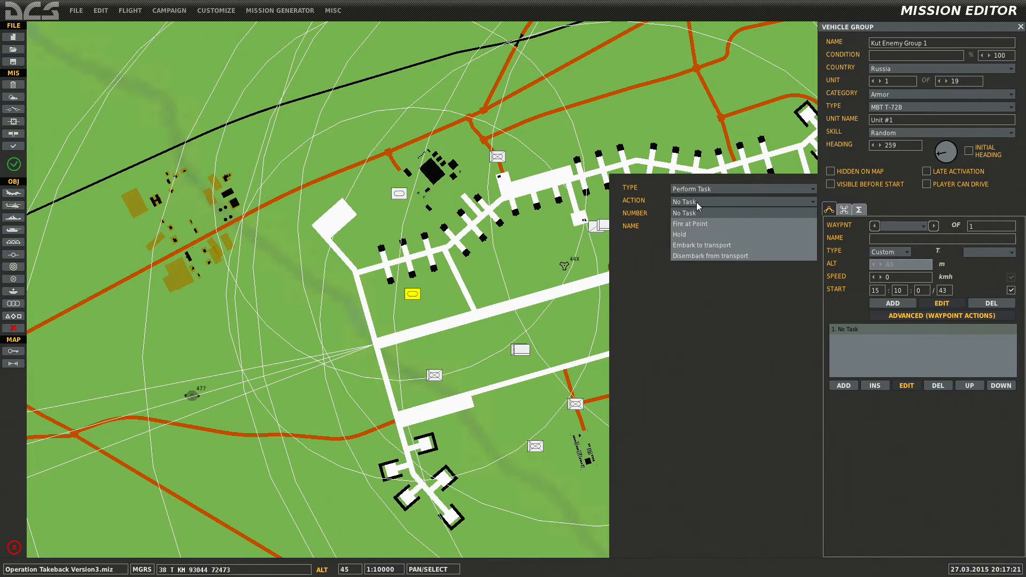
left_click(684, 190)
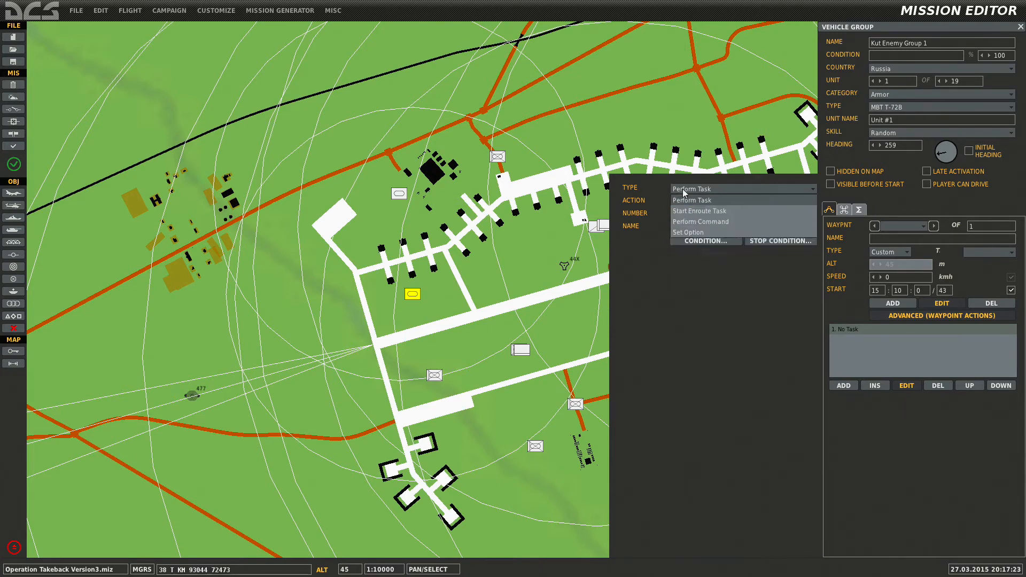
left_click(688, 232)
left_click(687, 203)
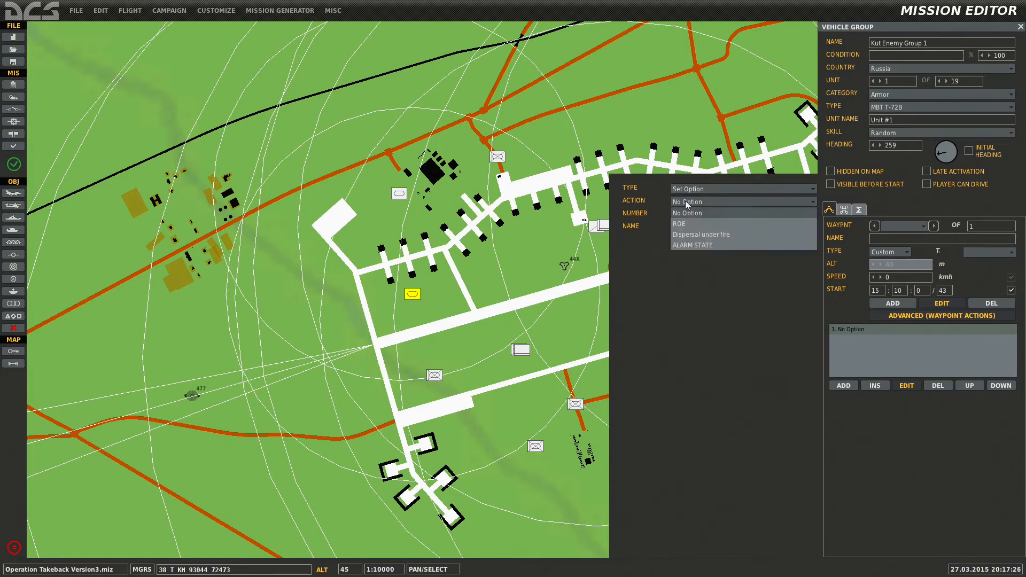
left_click(687, 224)
left_click(690, 266)
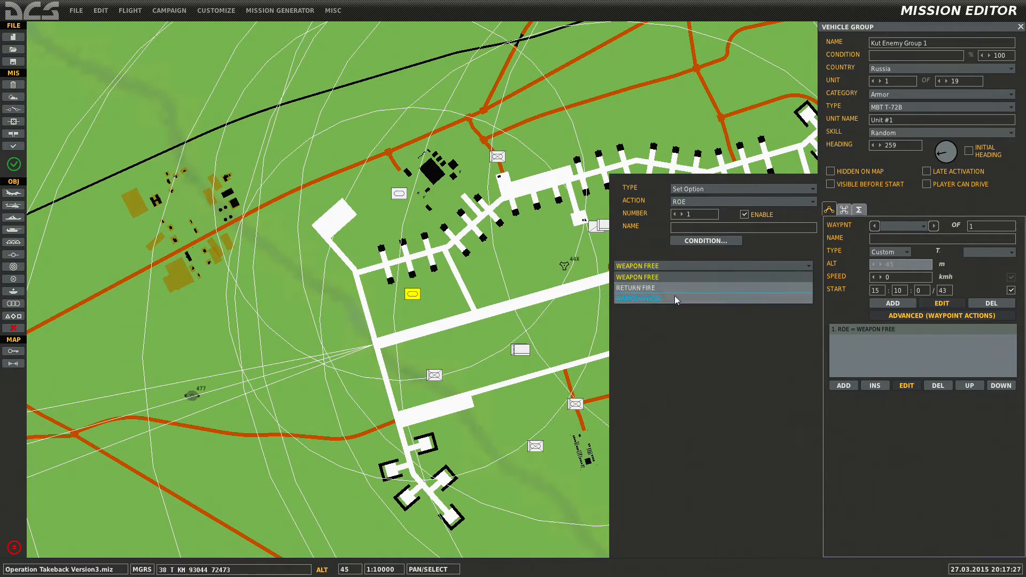
left_click(677, 278)
left_click(710, 203)
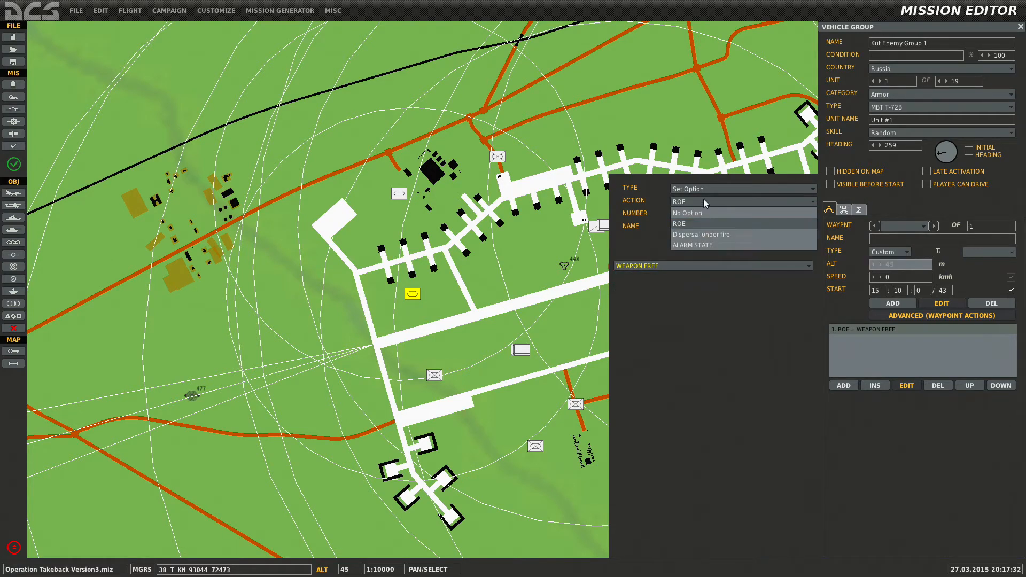
left_click(703, 200)
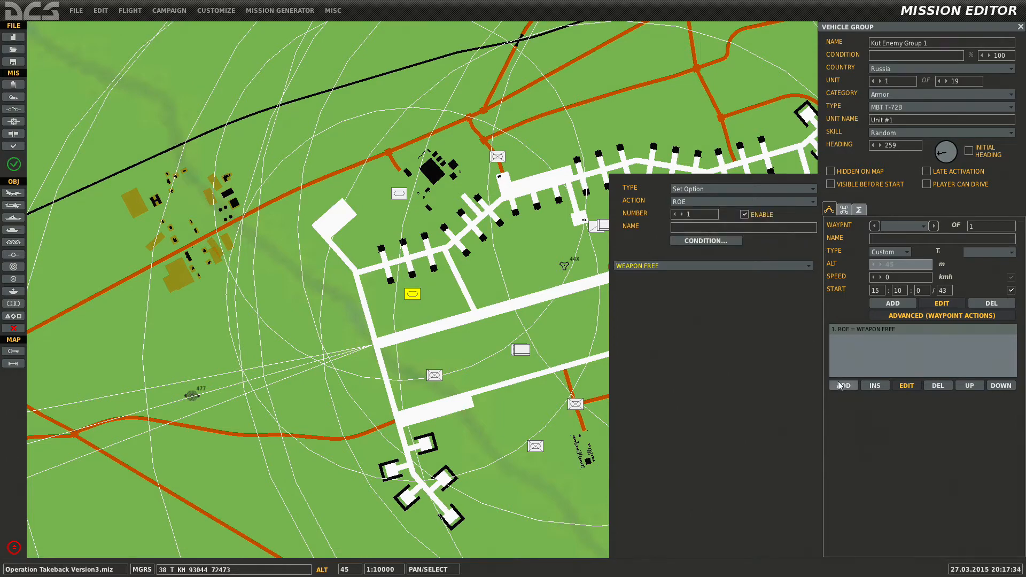
Add a second waypoint action setting the ALARM STATE option to AUTO, and check the settings of both actions.
left_click(844, 386)
left_click(686, 202)
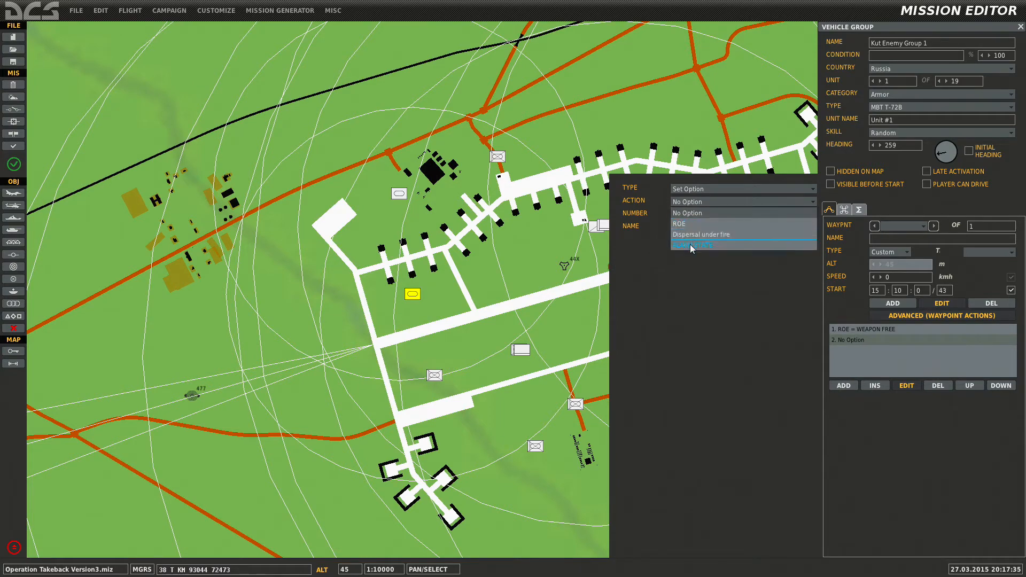
left_click(690, 244)
left_click(676, 265)
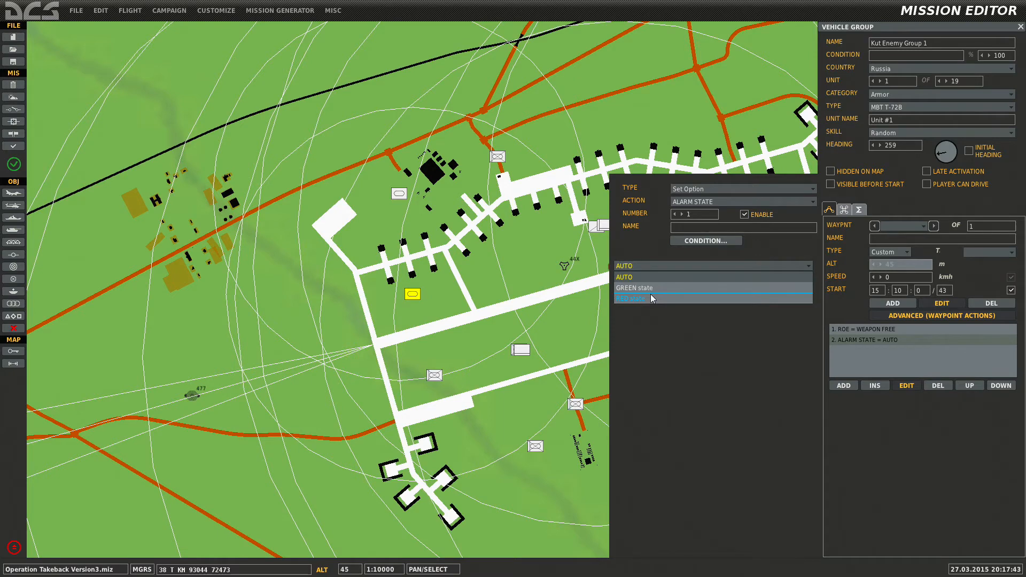
left_click(642, 277)
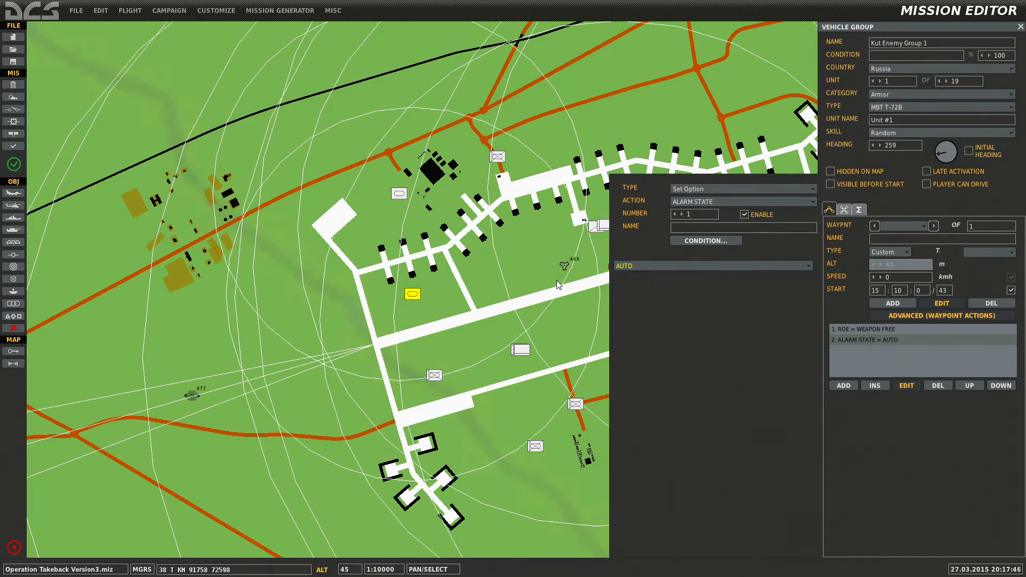
left_click(851, 329)
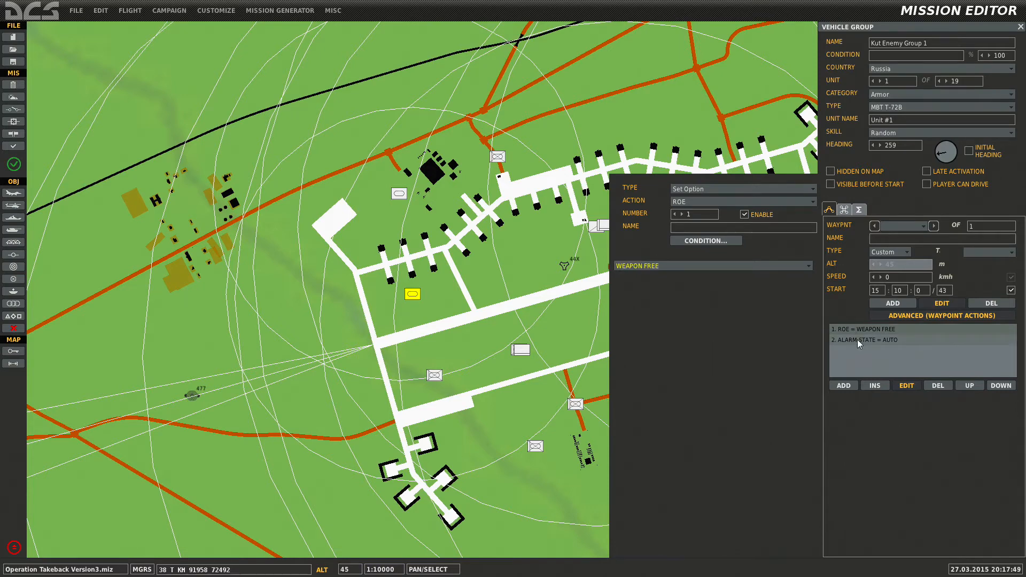
left_click(857, 339)
left_click(860, 331)
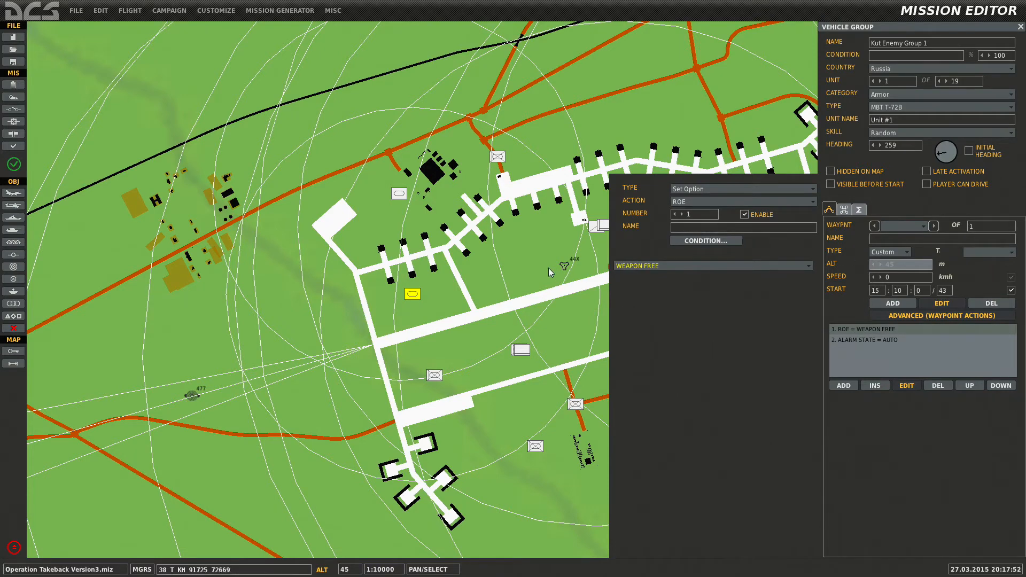
right_click_drag(549, 268, 417, 277)
left_click(534, 258)
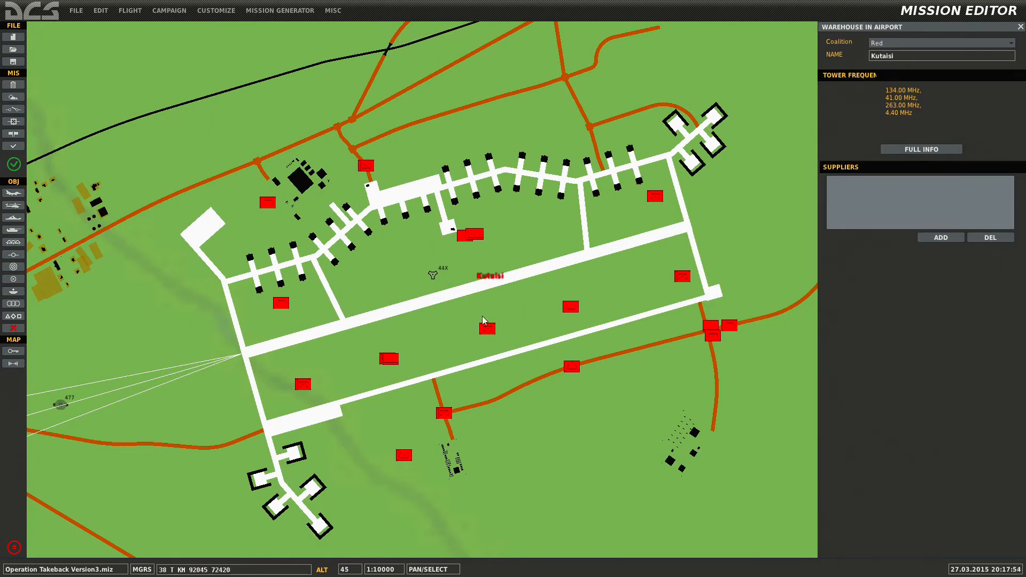
right_click_drag(565, 325, 476, 338)
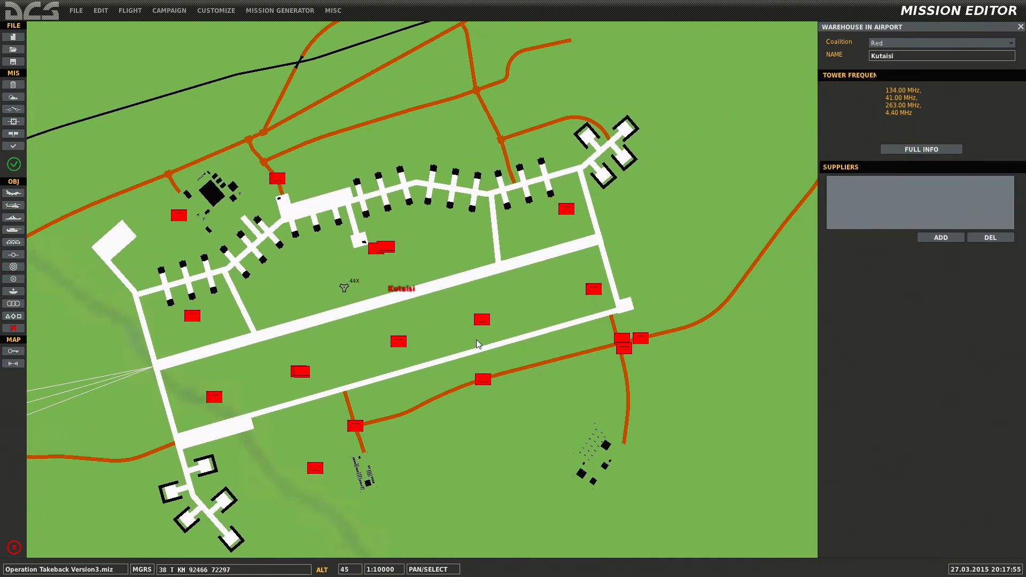
scroll(476, 338, "down", 3)
scroll(477, 339, "up", 1)
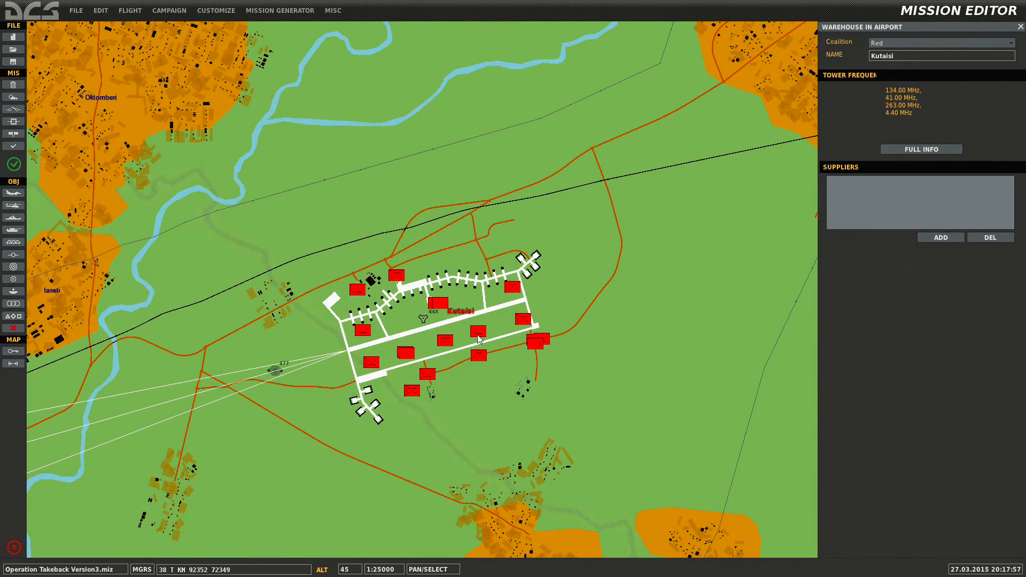
Dismiss the Kutaisi warehouse settings and select waypoint WP1 of the Hawg-1 group.
scroll(388, 316, "down", 4)
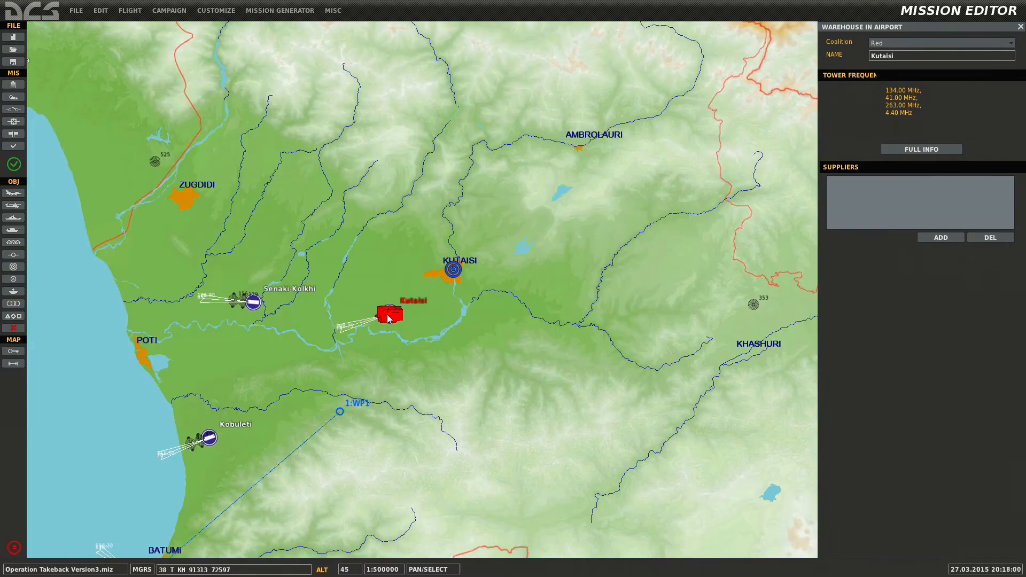
right_click_drag(388, 319, 503, 262)
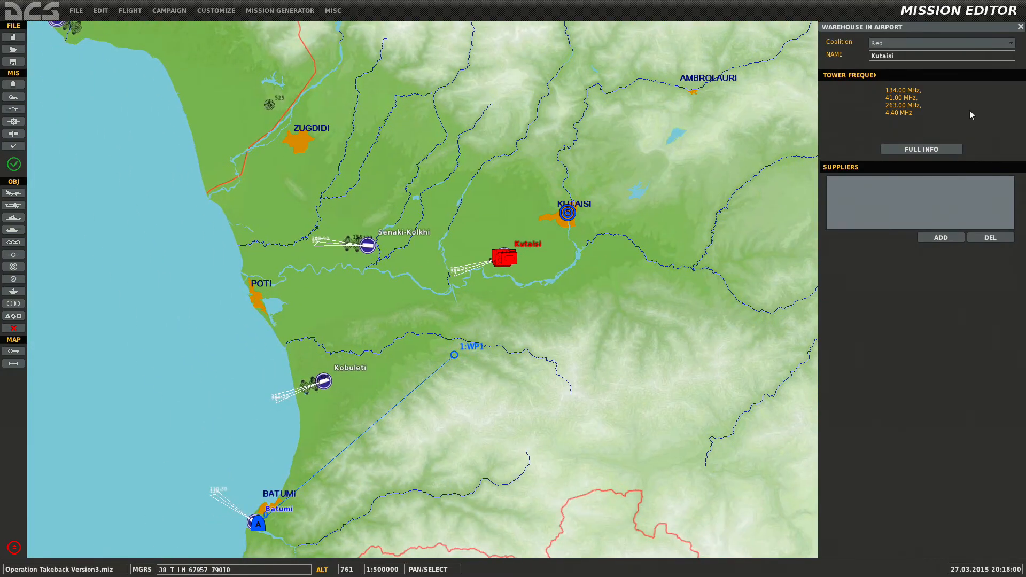
left_click(1022, 29)
scroll(560, 231, "up", 7)
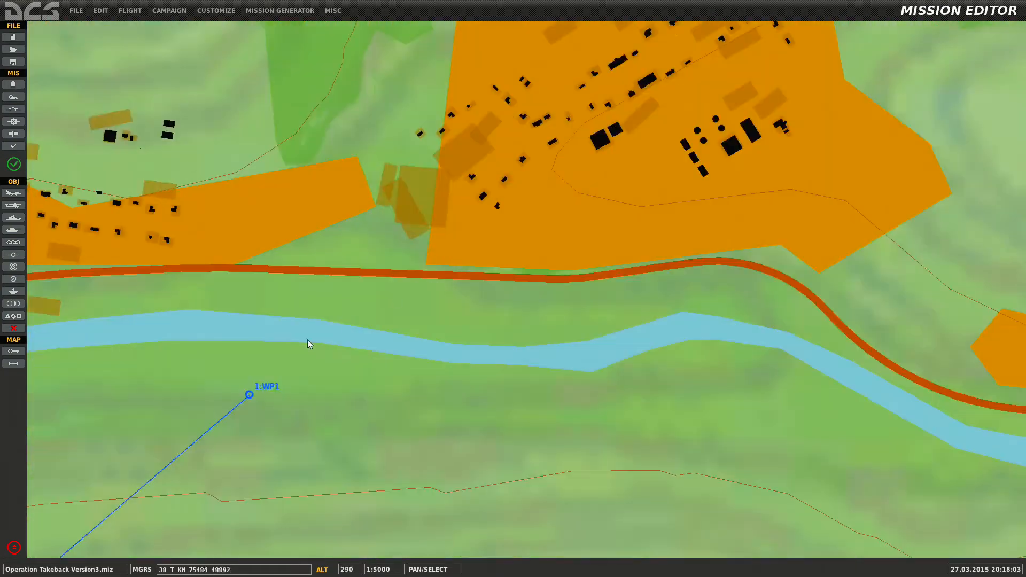
right_click_drag(307, 343, 482, 293)
scroll(492, 344, "up", 3)
left_click(489, 348)
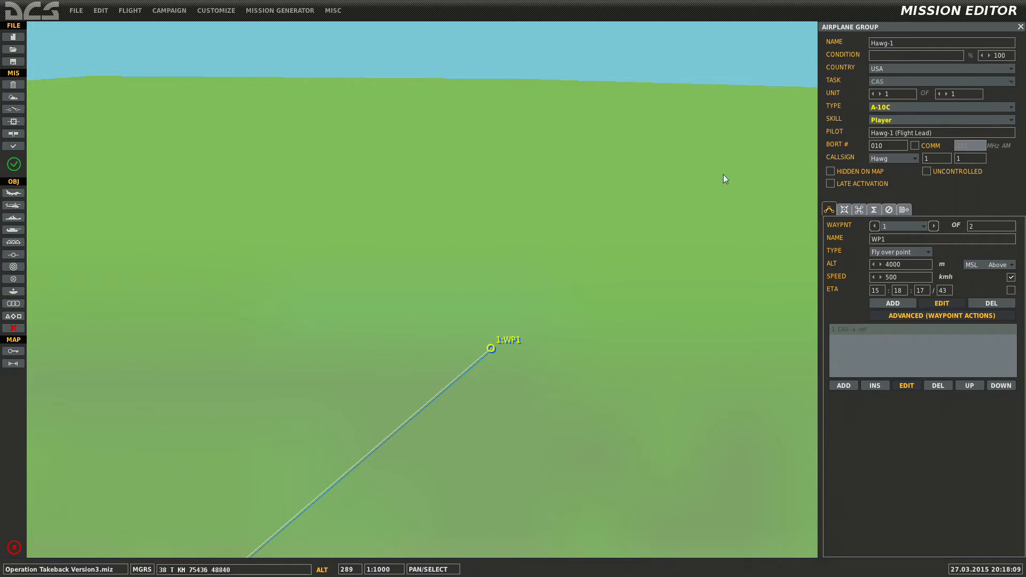
left_click(492, 351)
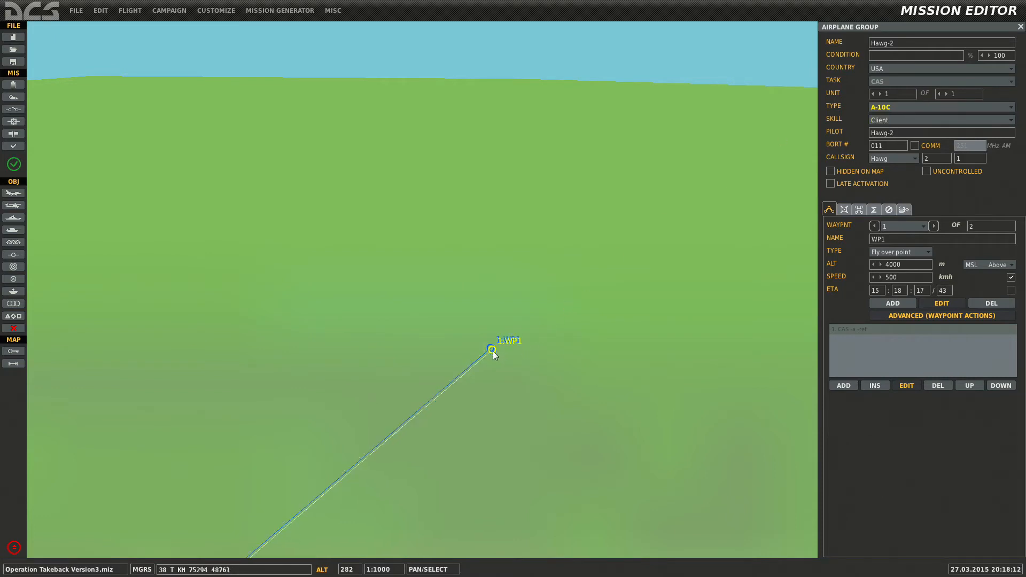
left_click(491, 346)
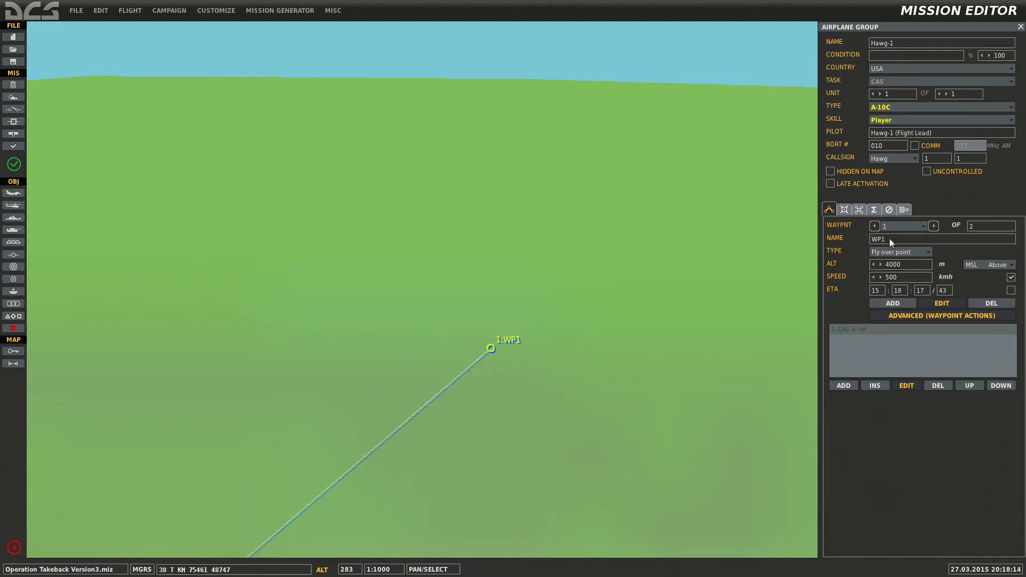
Add waypoint 2 to Hawg-1's route between WP1 and Kutaisi, south of the river, and name it IP.
left_click(889, 304)
scroll(477, 371, "down", 5)
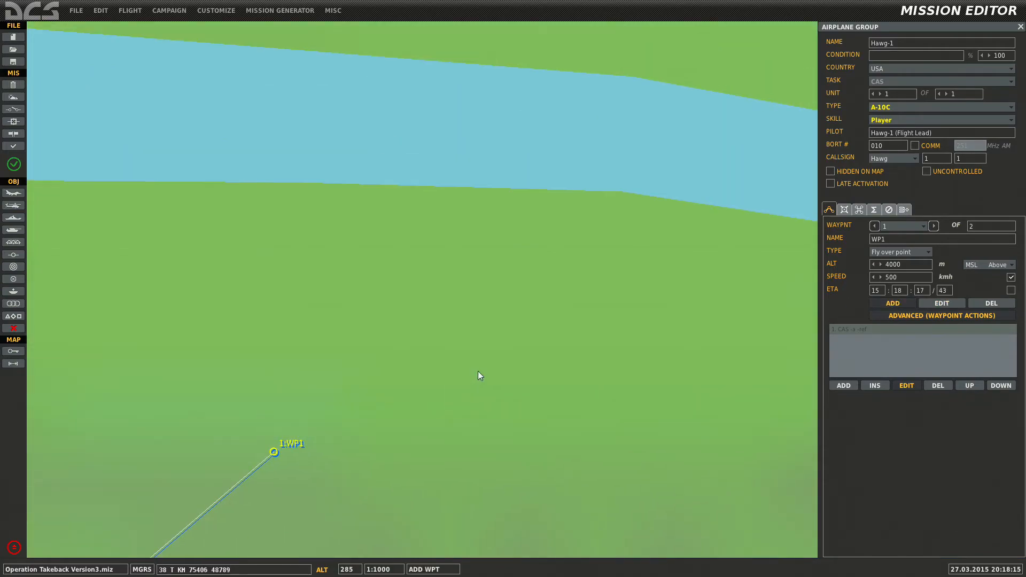
scroll(537, 328, "down", 4)
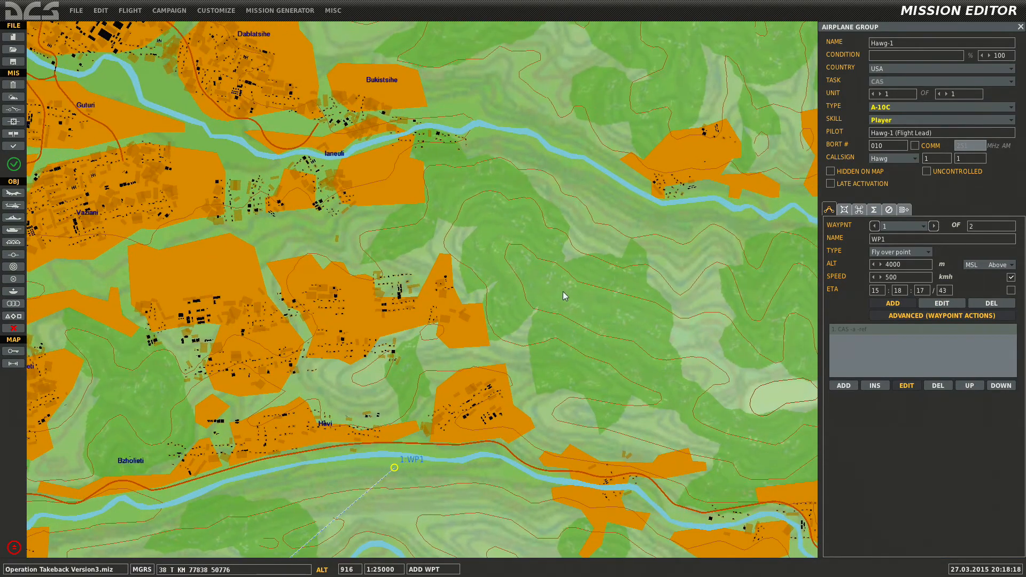
scroll(540, 340, "down", 2)
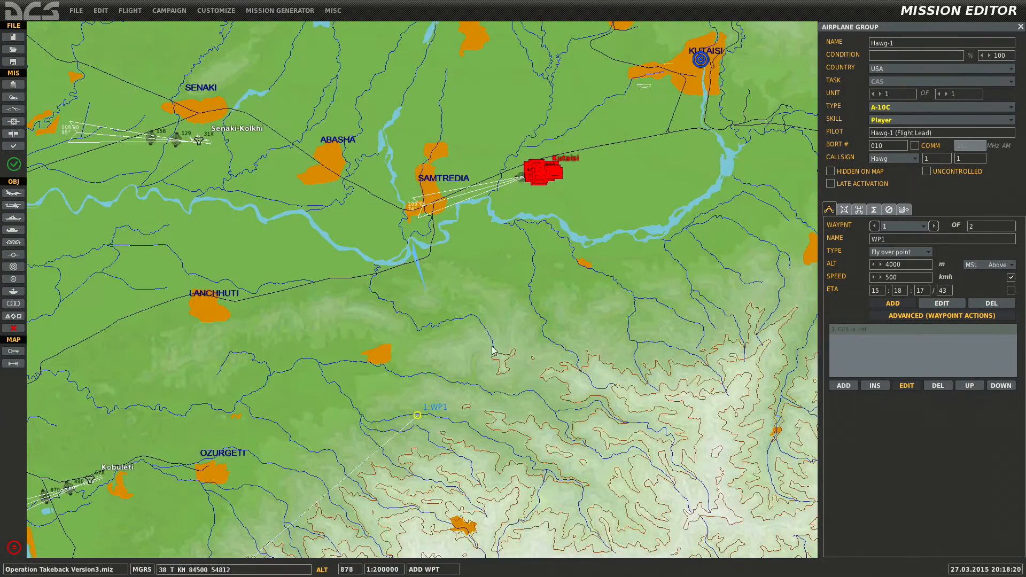
left_click(531, 290)
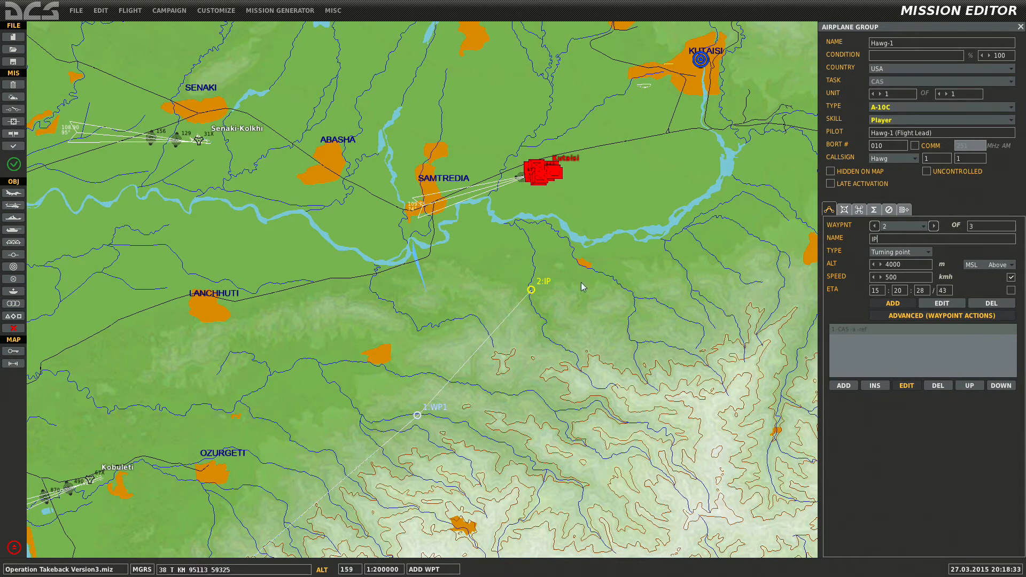
Place Hawg-1's waypoint 3 on the Kutaisi runway beside the airfield label.
right_click_drag(557, 240, 556, 307)
scroll(557, 307, "up", 2)
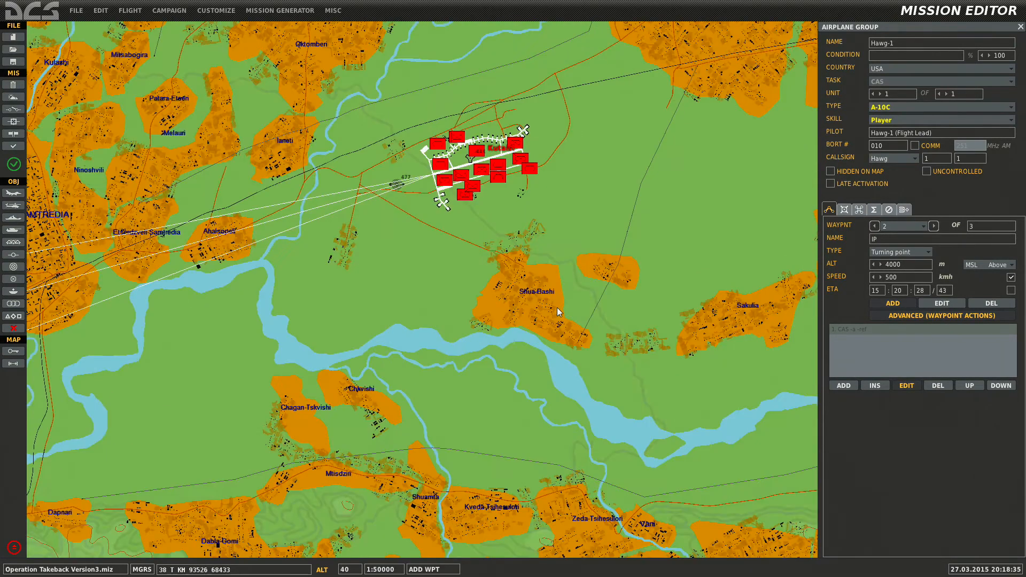
scroll(550, 312, "down", 1)
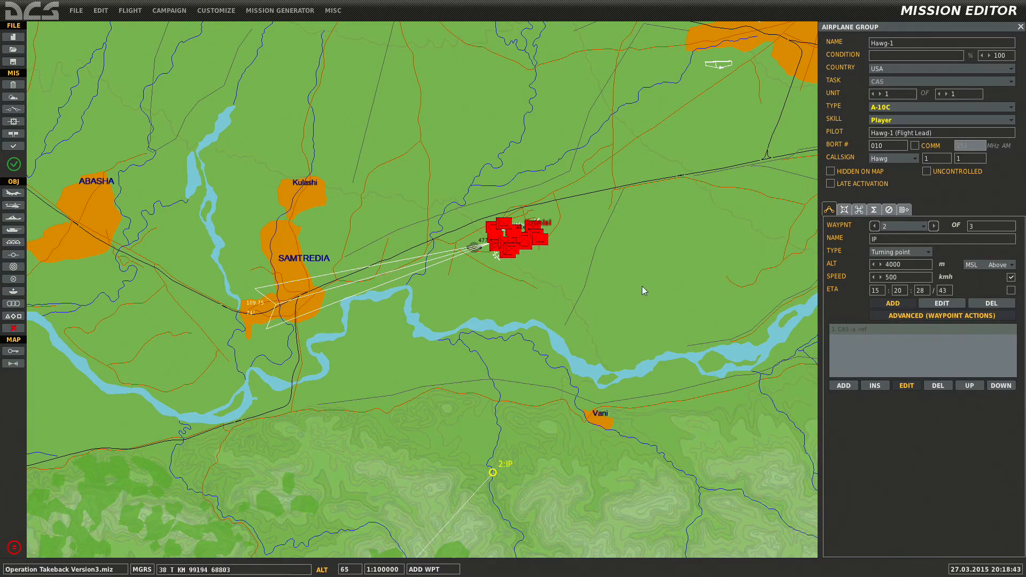
right_click_drag(515, 271, 528, 328)
scroll(528, 328, "up", 5)
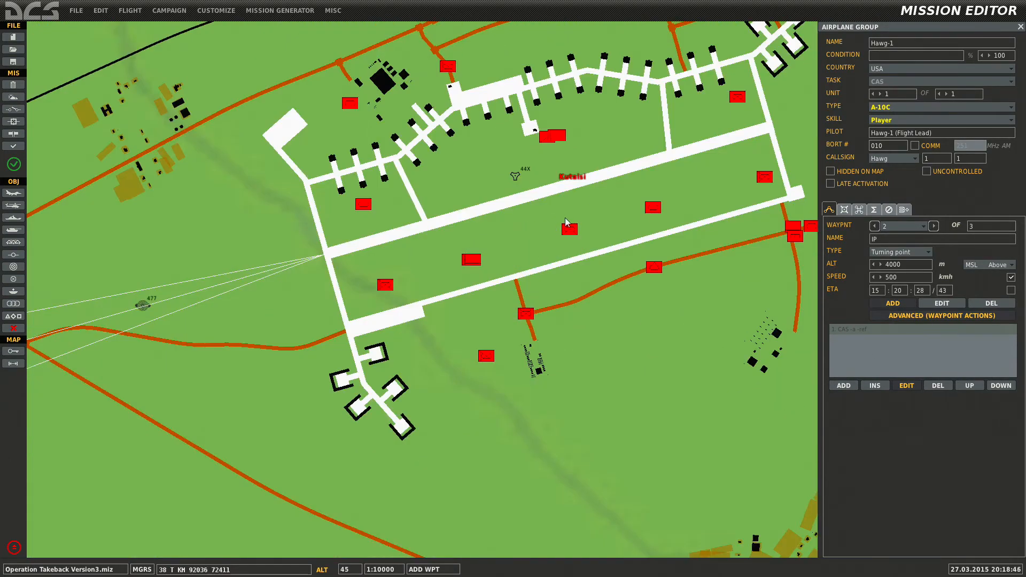
scroll(565, 217, "up", 2)
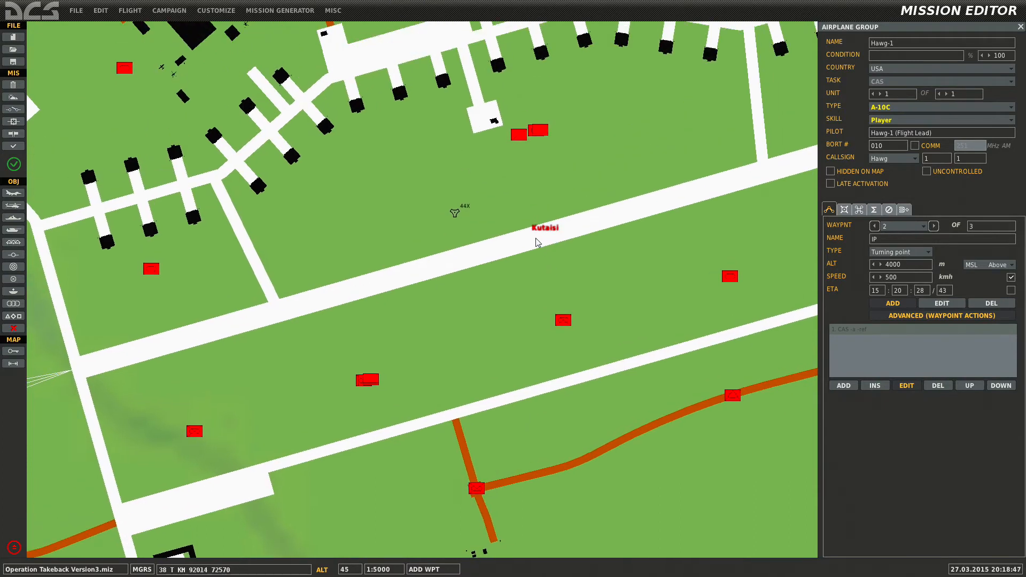
left_click(535, 239)
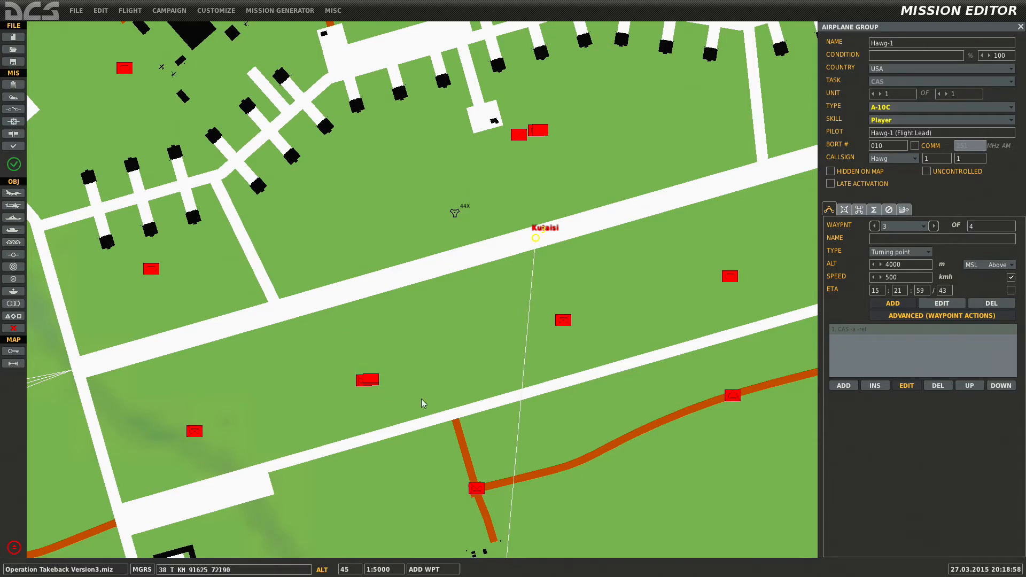
Set the altitude of Hawg-1's waypoint 3 to 46 m and check its position on the Kutaisi runway.
scroll(459, 395, "down", 2)
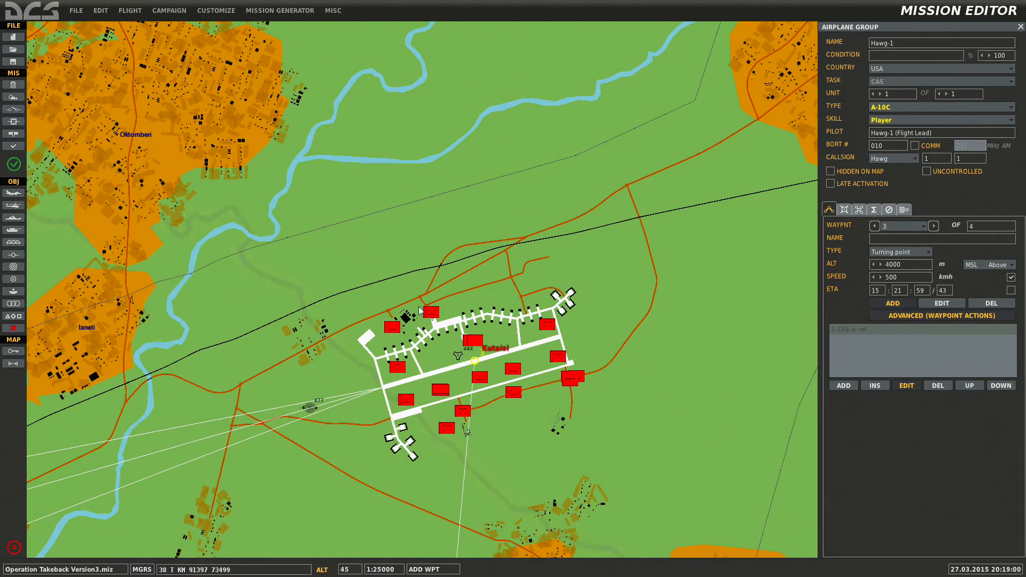
scroll(465, 367, "up", 4)
scroll(534, 361, "up", 2)
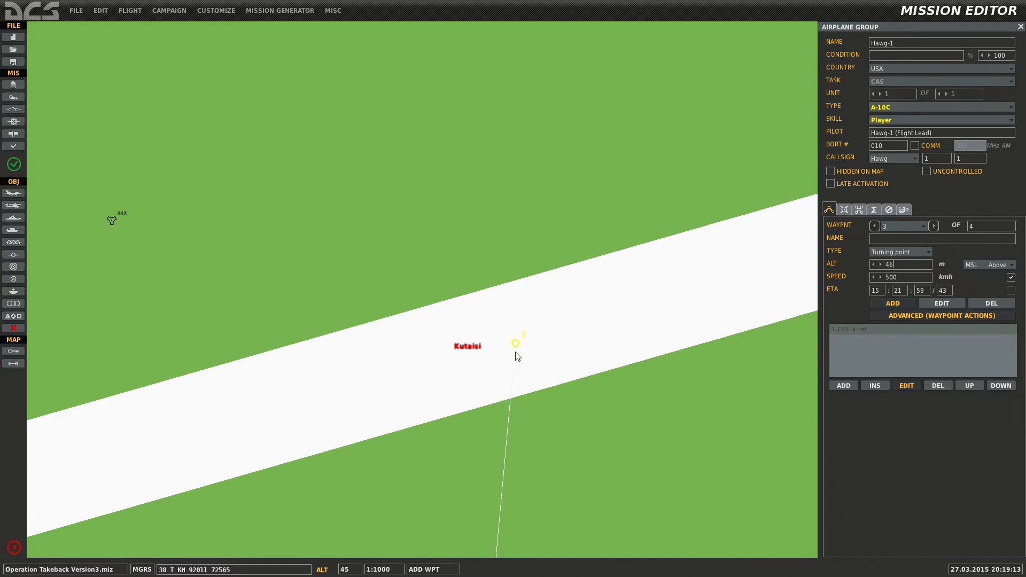
scroll(515, 341, "down", 1)
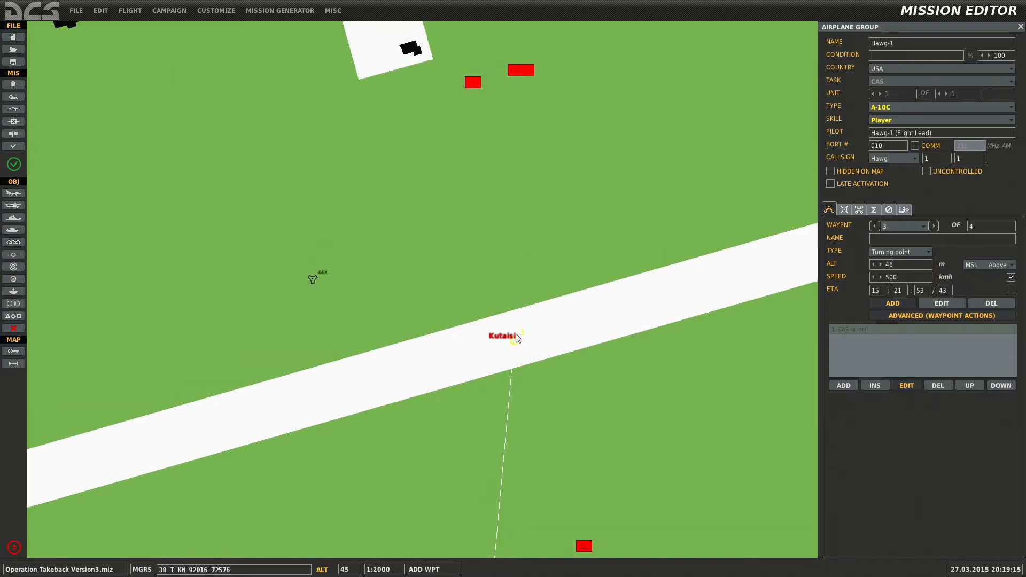
Select waypoint WP1 of the Hawg-2 group, deleting any stray Hawg-1 waypoint placed on it.
scroll(520, 339, "down", 4)
right_click_drag(524, 347, 504, 194)
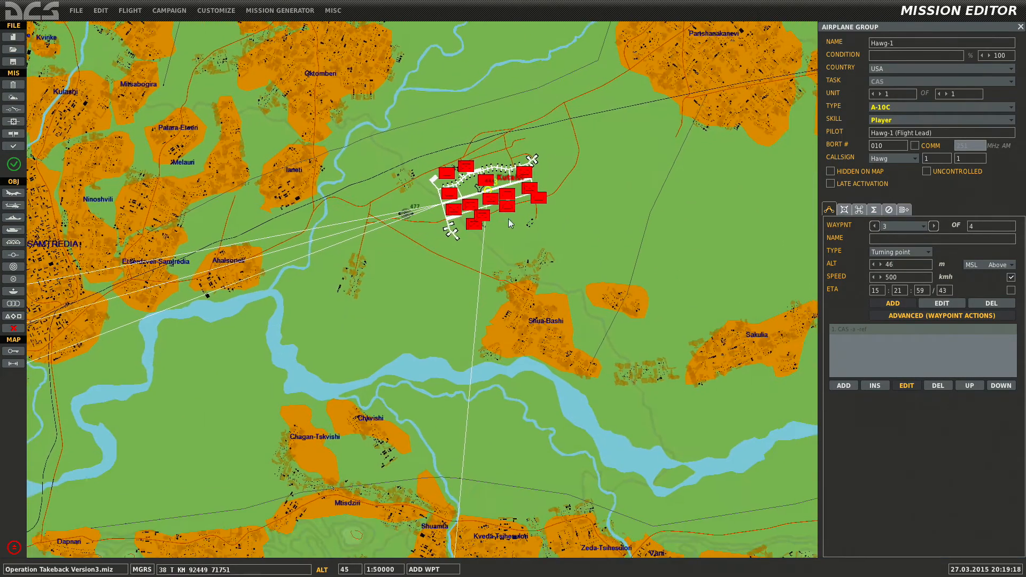
right_click_drag(529, 306, 545, 157)
right_click_drag(527, 341, 543, 177)
scroll(543, 230, "down", 1)
scroll(543, 235, "down", 1)
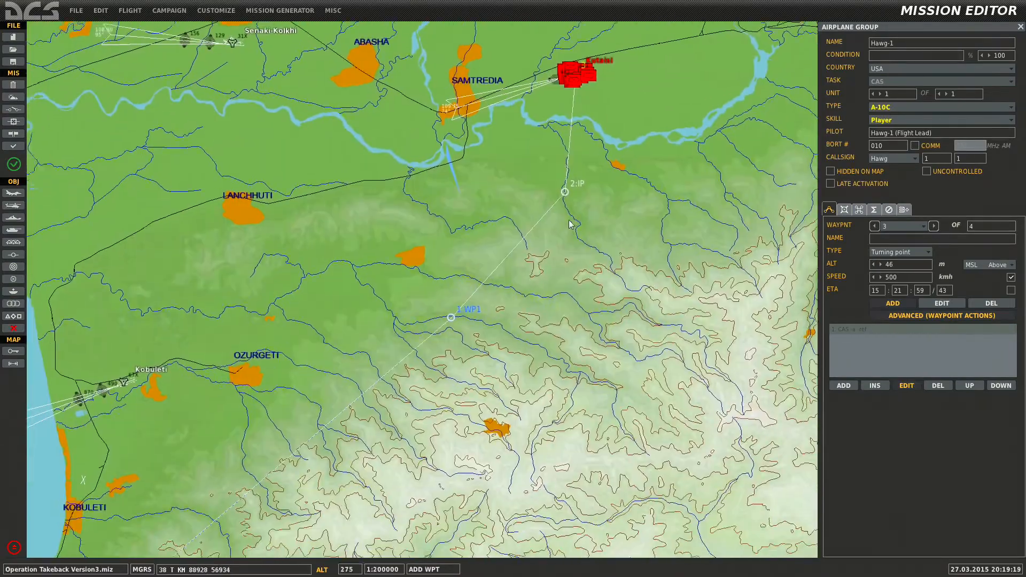
scroll(455, 317, "up", 5)
scroll(462, 292, "up", 2)
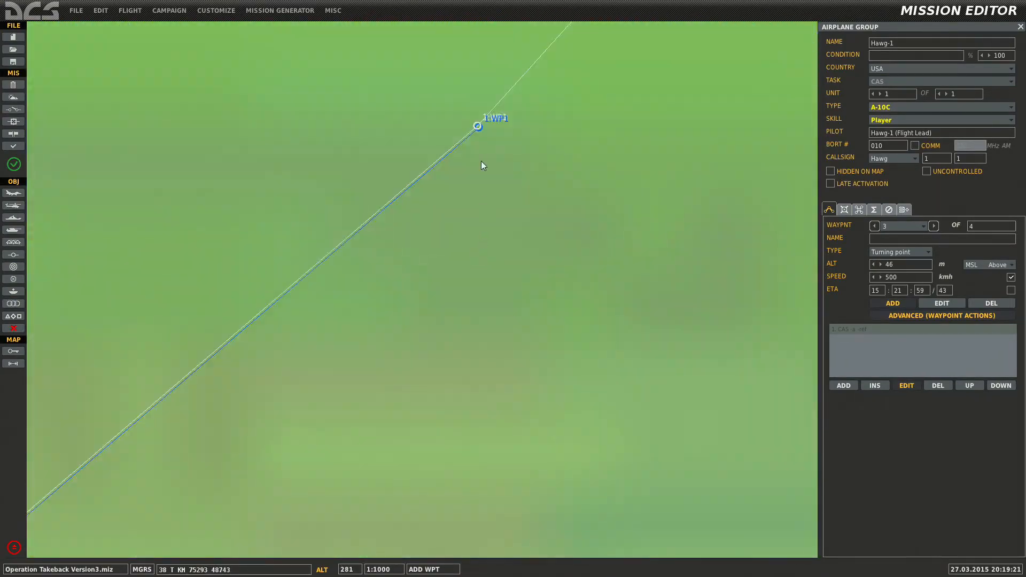
left_click(478, 128)
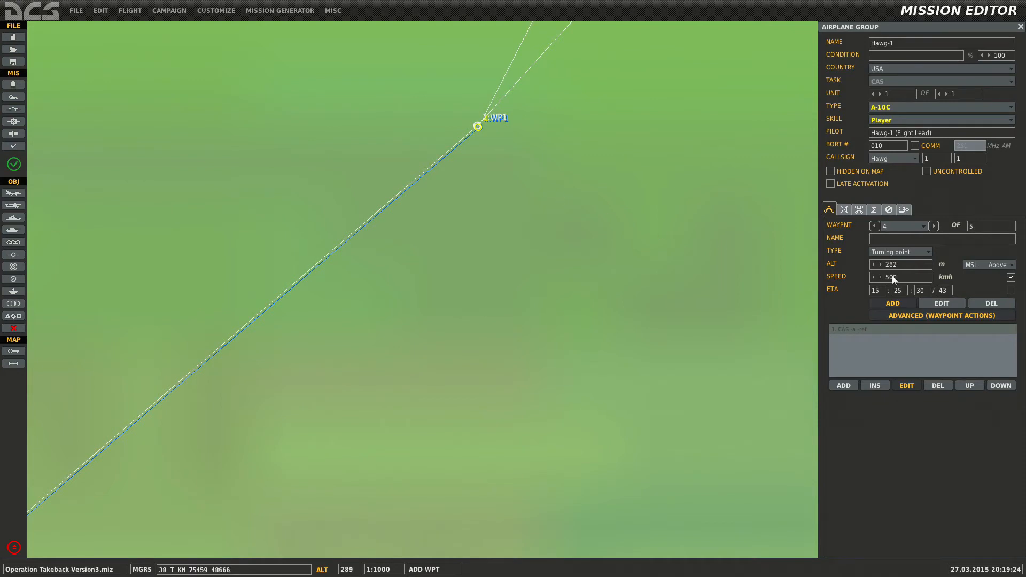
left_click(992, 303)
left_click(480, 127)
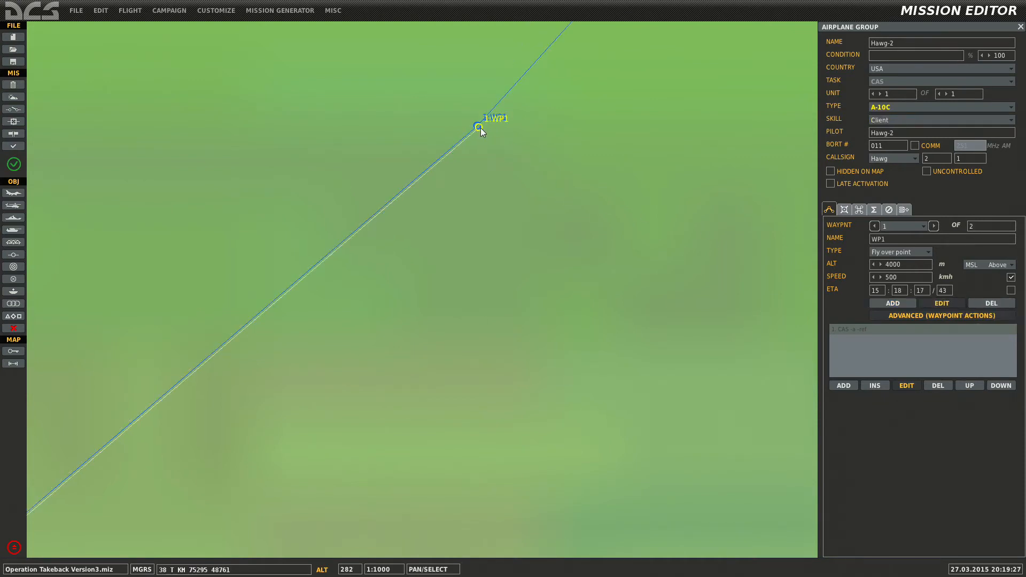
Add waypoint 2 to Hawg-2's route on top of Hawg-1's IP and name it IP.
left_click(899, 301)
scroll(644, 256, "down", 5)
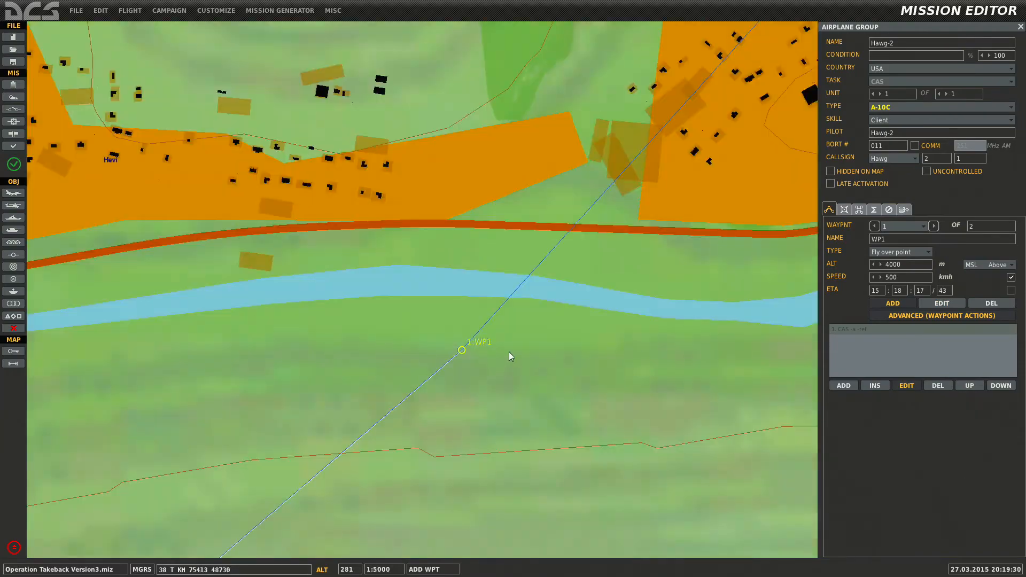
scroll(672, 231, "down", 5)
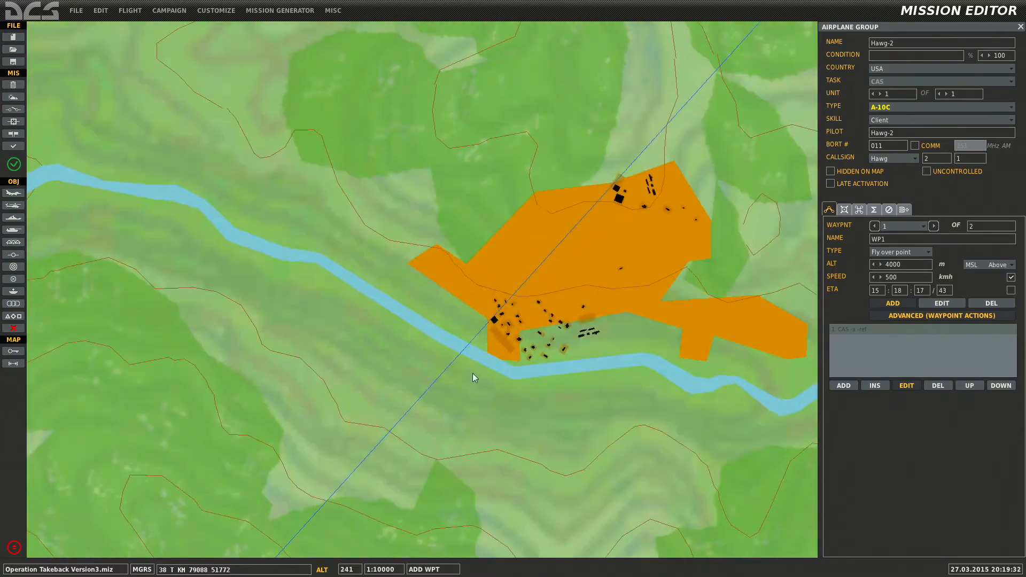
scroll(570, 249, "up", 10)
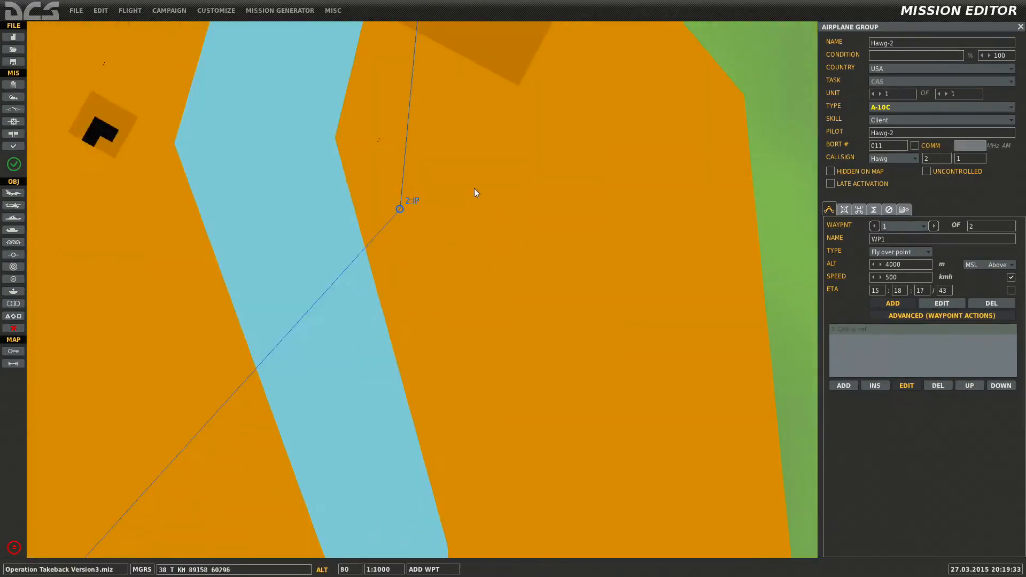
left_click(402, 210)
type("IP")
Add waypoint 3 to Hawg-2's route on the Kutaisi runway and align it with Hawg-1's waypoint 3.
scroll(528, 487, "down", 10)
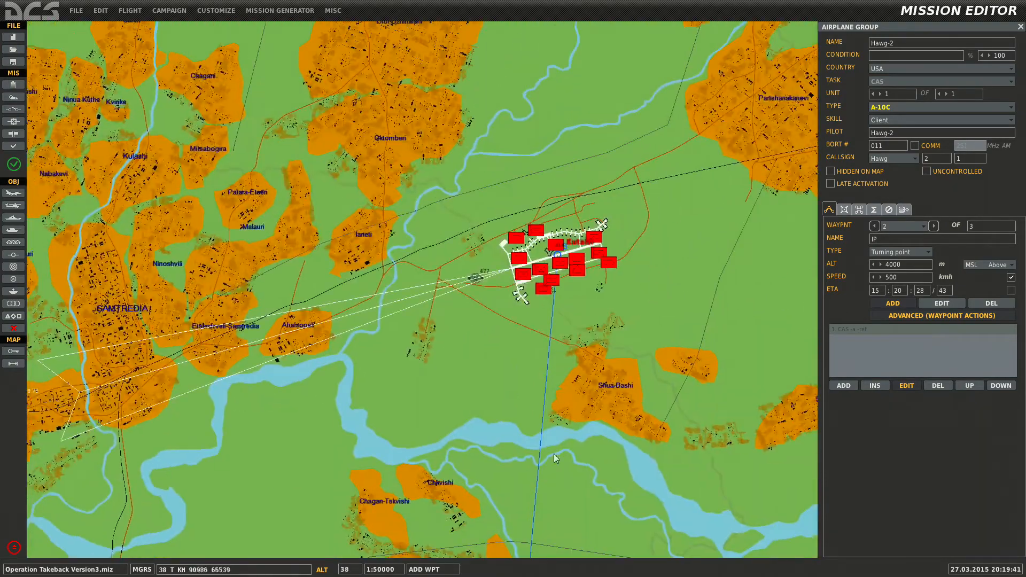
scroll(559, 253, "up", 10)
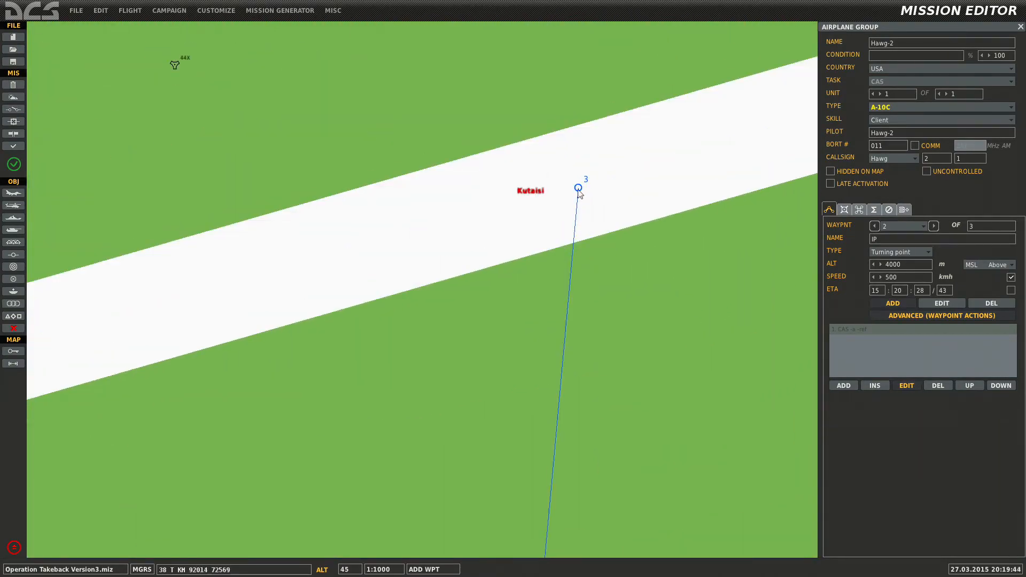
left_click(583, 187)
left_click(583, 187)
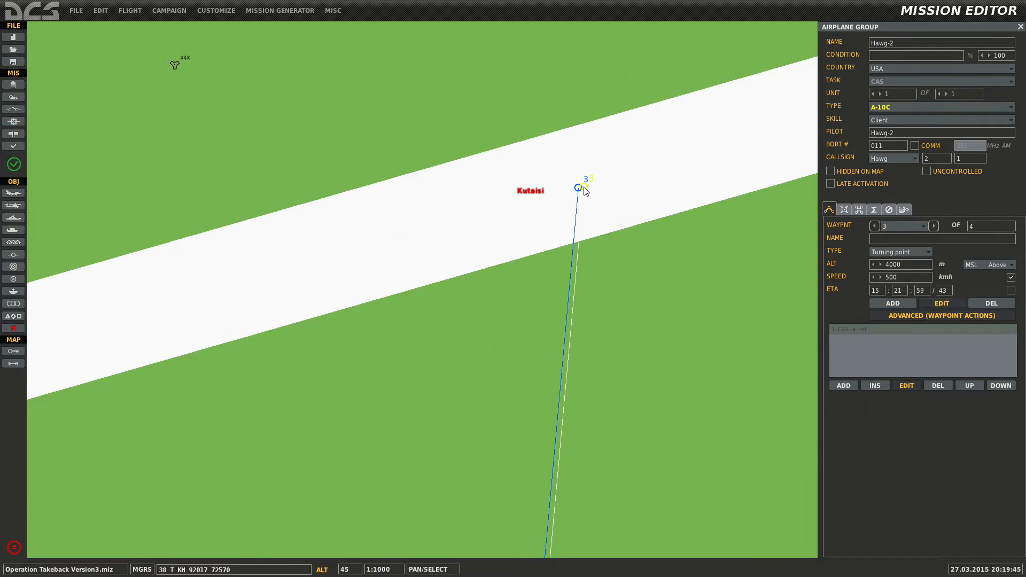
left_click_drag(583, 187, 581, 188)
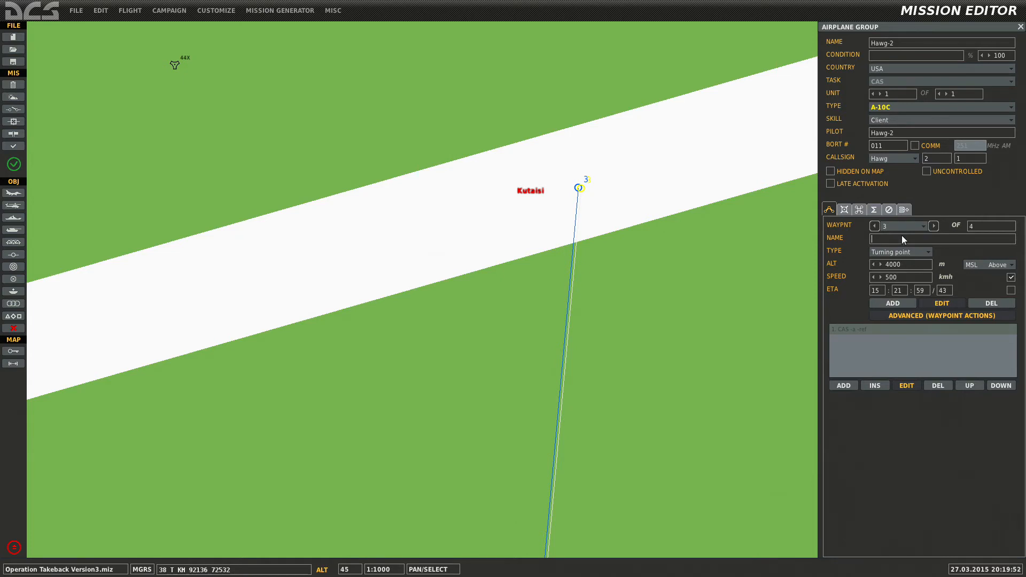
Name Hawg-2's waypoint 3 TGT AREA.
key("BackSpace")
key("BackSpace")
key("BackSpace")
type("TG")
Name Hawg-1's waypoint 3 TGT AREA and check the whole flight route from Batumi to Kutaisi.
left_click(578, 189)
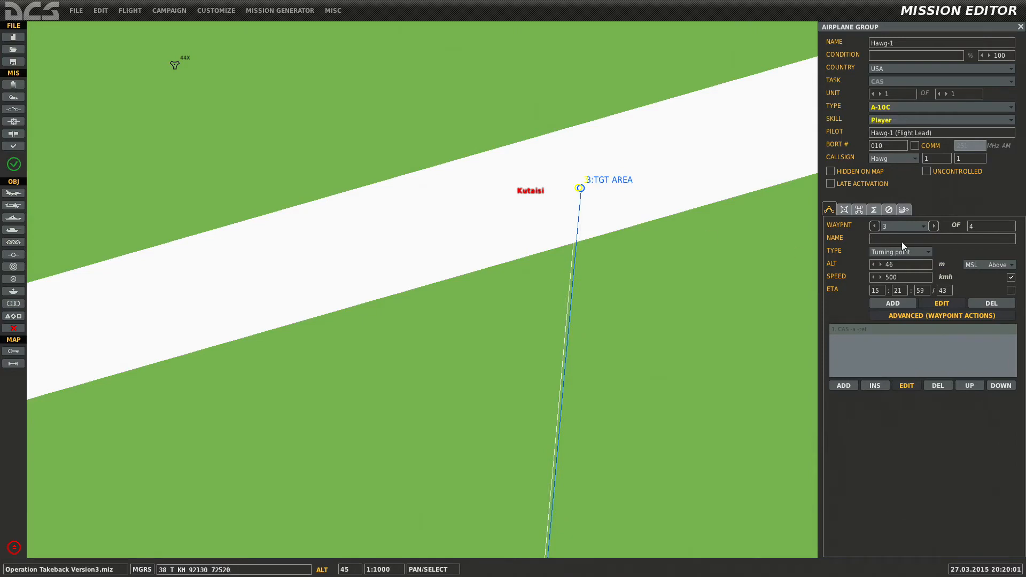
type("TGT AREA")
left_click(748, 257)
scroll(752, 258, "down", 5)
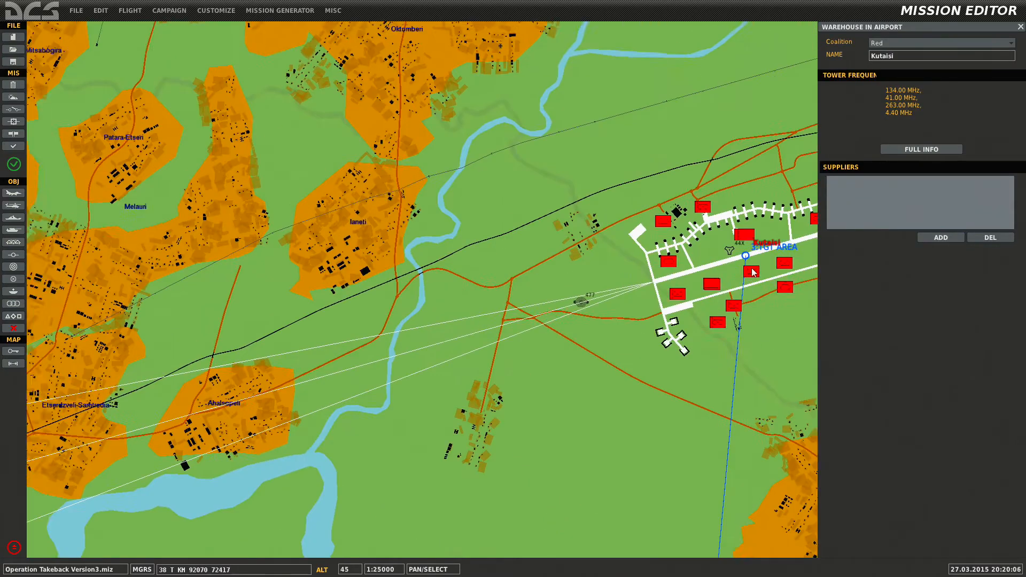
scroll(753, 273, "down", 10)
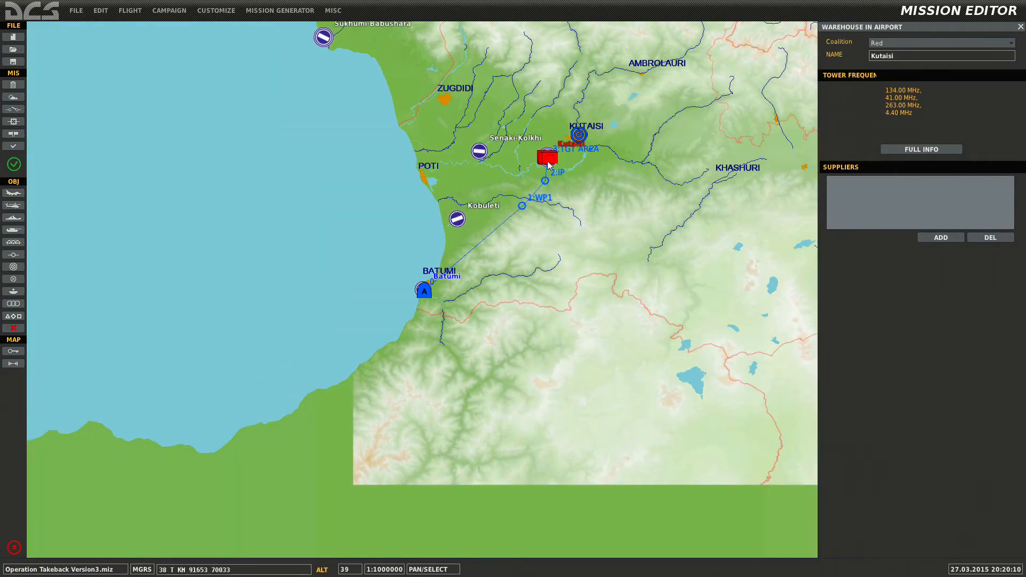
scroll(553, 158, "up", 3)
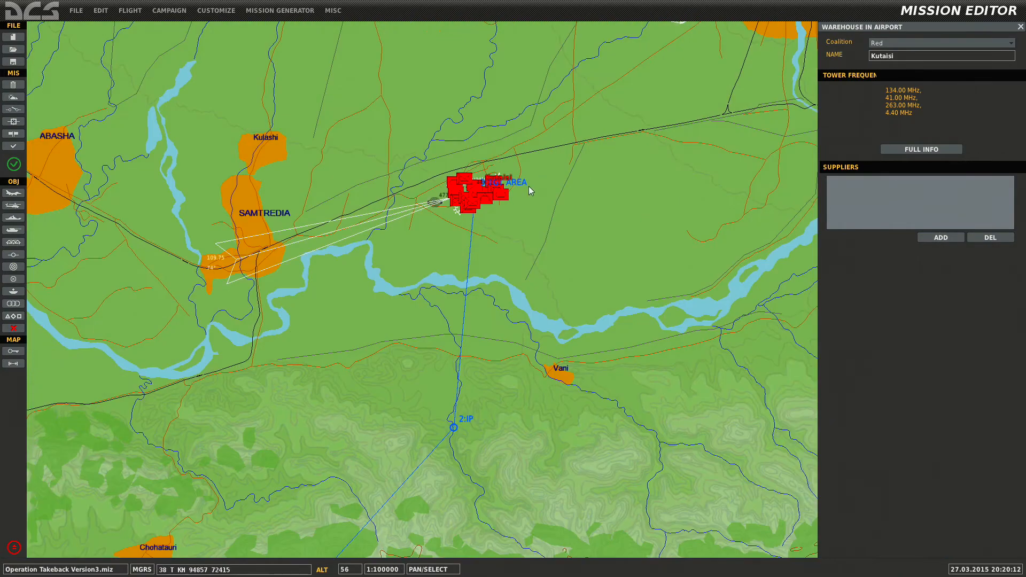
scroll(529, 190, "down", 2)
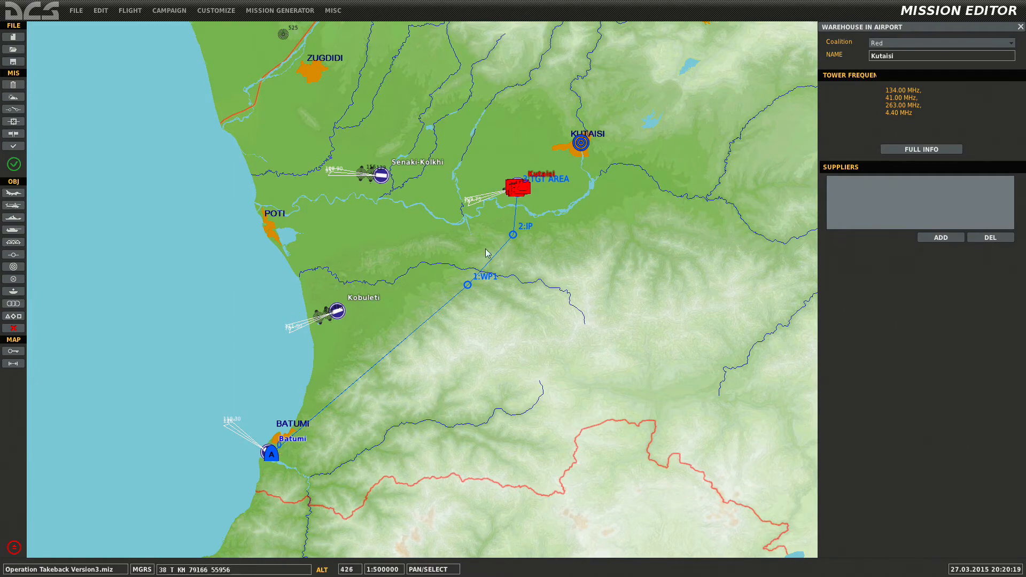
Examine how the enemy units are distributed around the Kutaisi airfield.
scroll(528, 216, "up", 8)
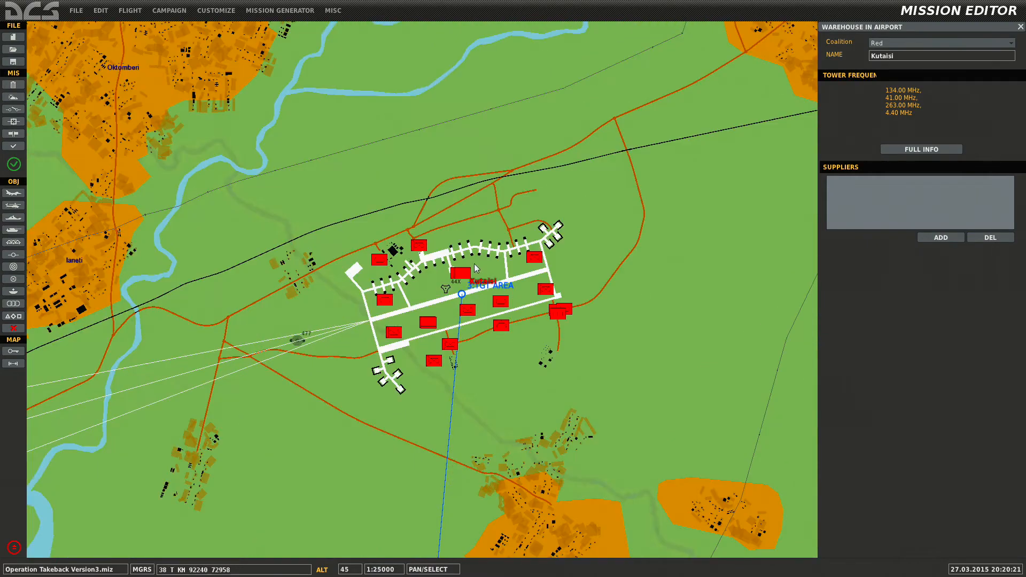
scroll(476, 284, "up", 3)
scroll(476, 286, "down", 3)
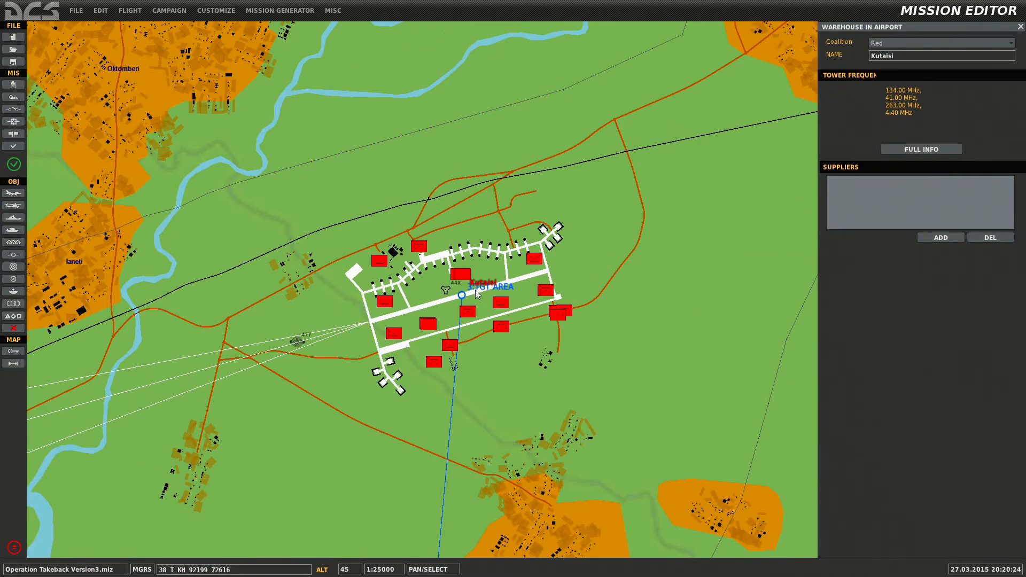
scroll(512, 322, "down", 1)
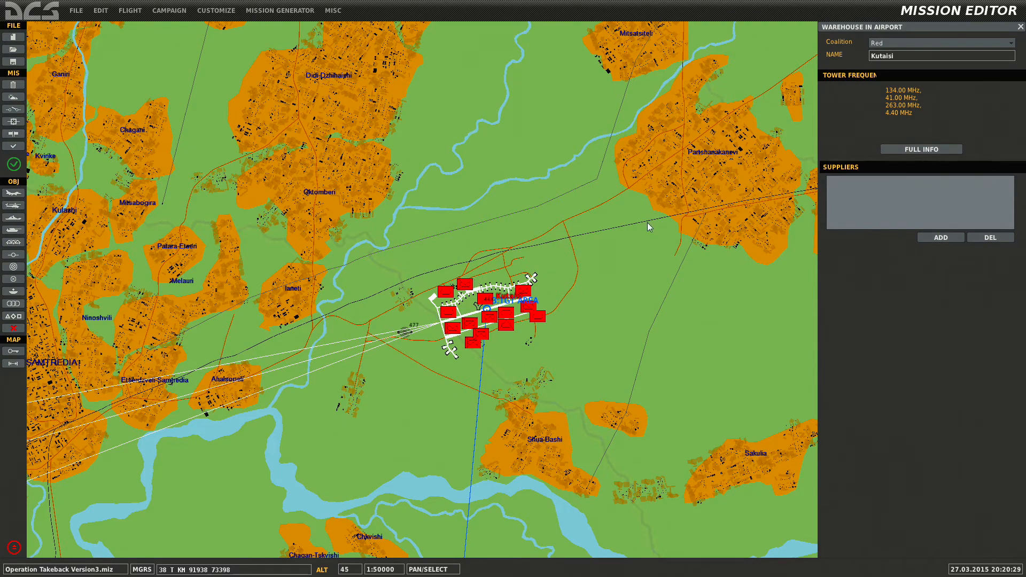
left_click(1019, 27)
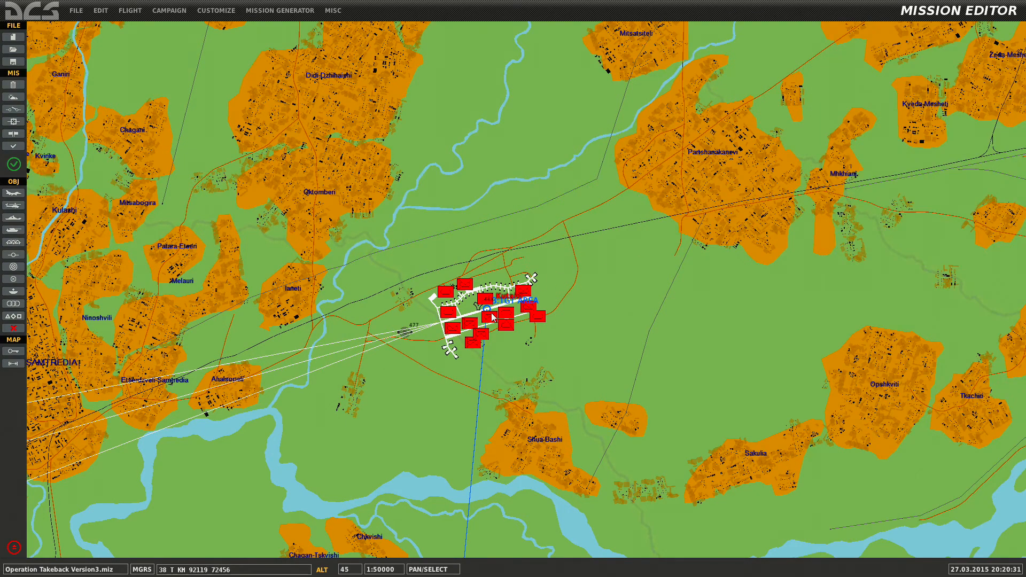
scroll(492, 317, "up", 2)
scroll(493, 317, "down", 1)
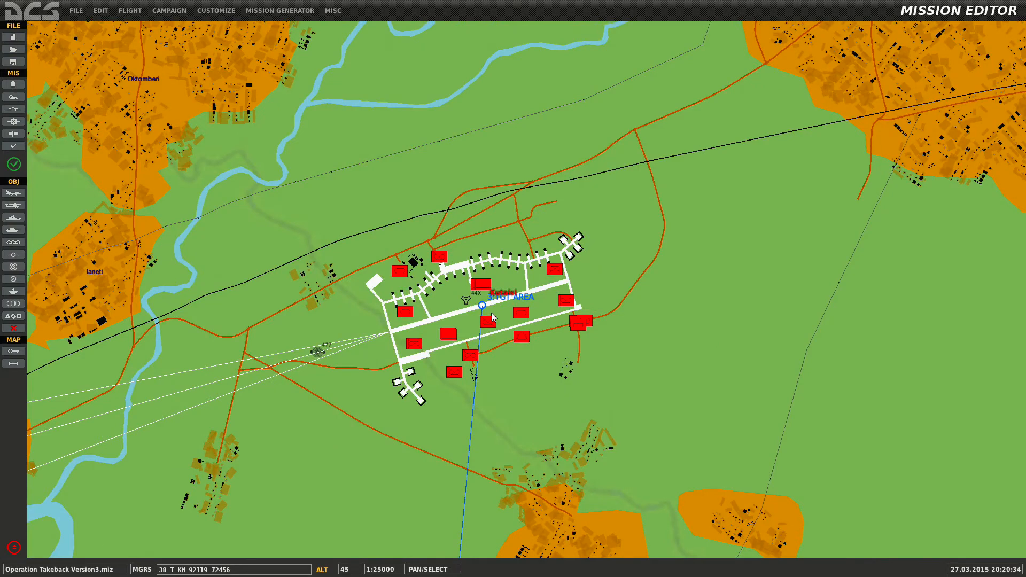
scroll(493, 317, "down", 1)
scroll(492, 316, "up", 2)
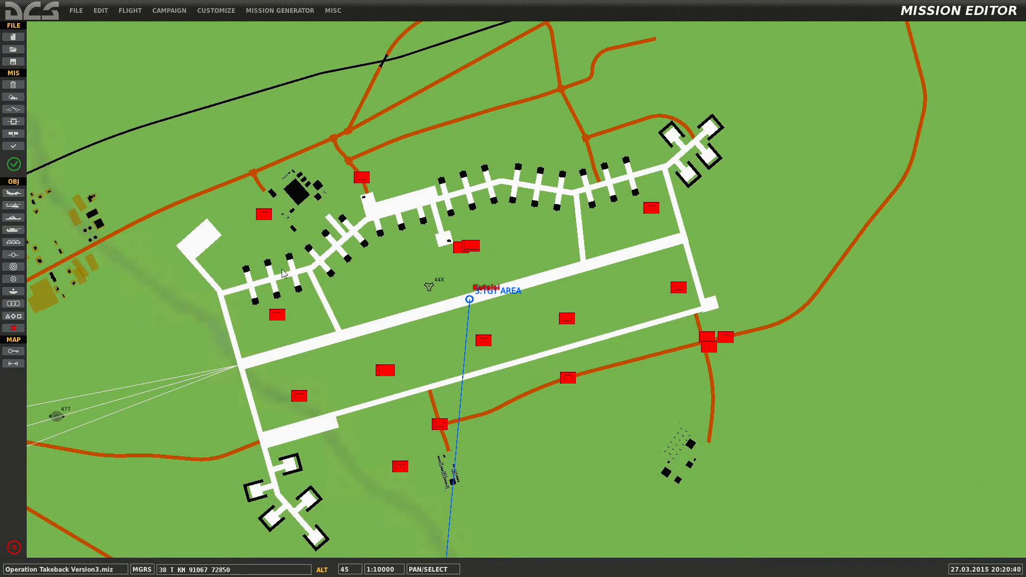
Start a new Russian vehicle group named Kut Enemy AAA Group 2 with category Air Defence and type AAA ZU-23 Closed.
left_click(12, 231)
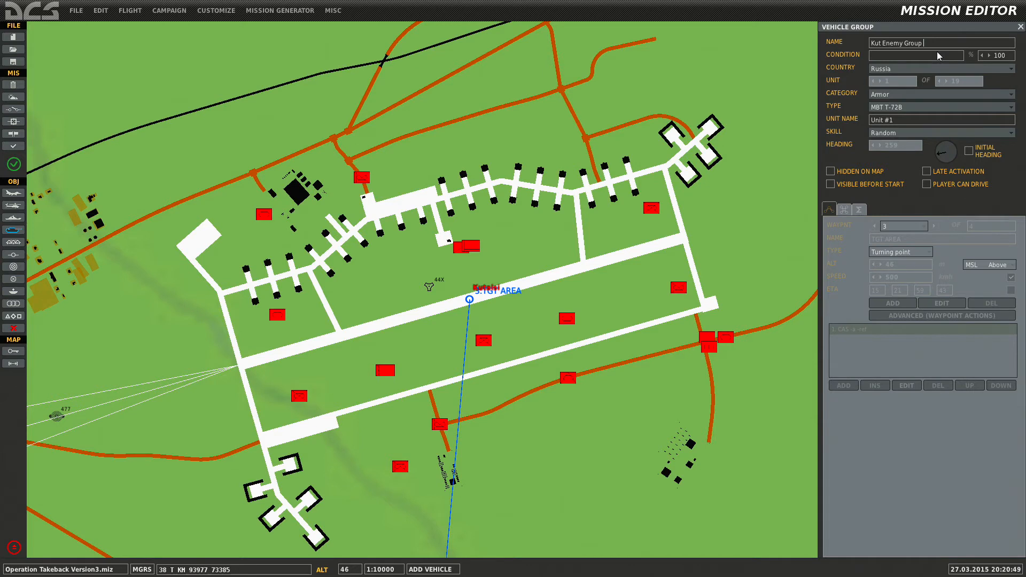
key("BackSpace")
key("BackSpace")
key("BackSpace")
key("BackSpace")
type("A")
left_click(902, 98)
left_click(902, 104)
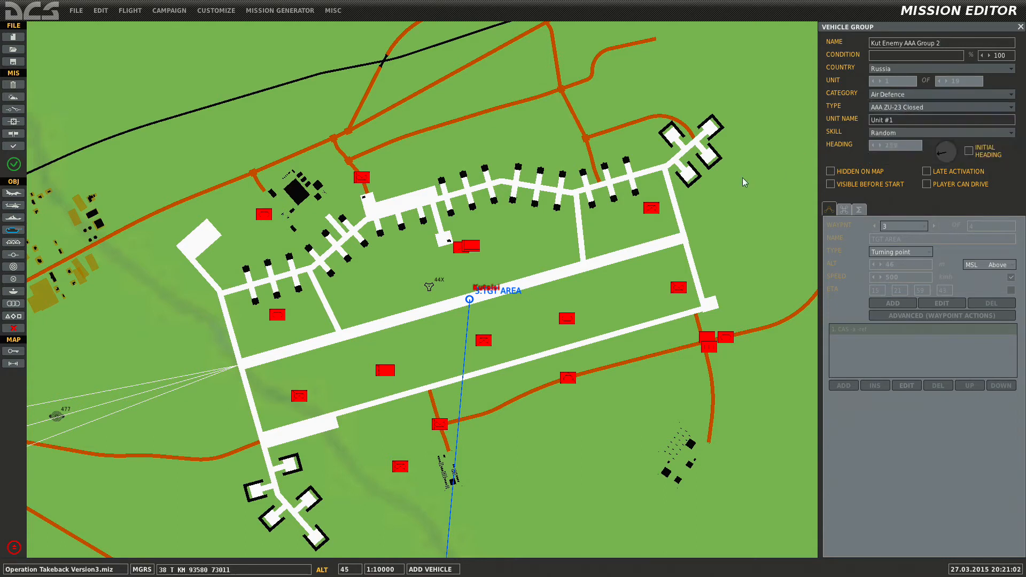
left_click(912, 110)
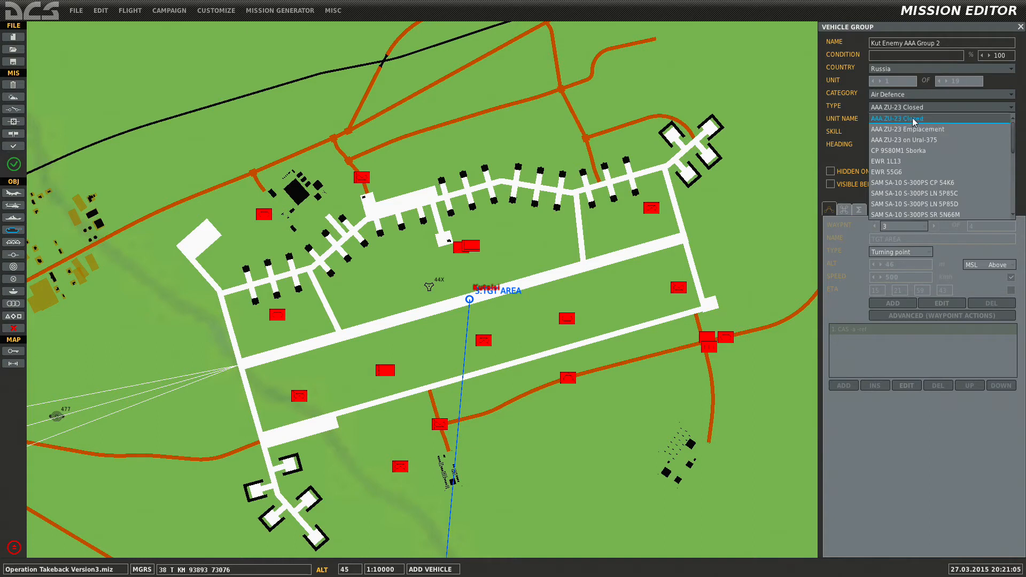
left_click(914, 119)
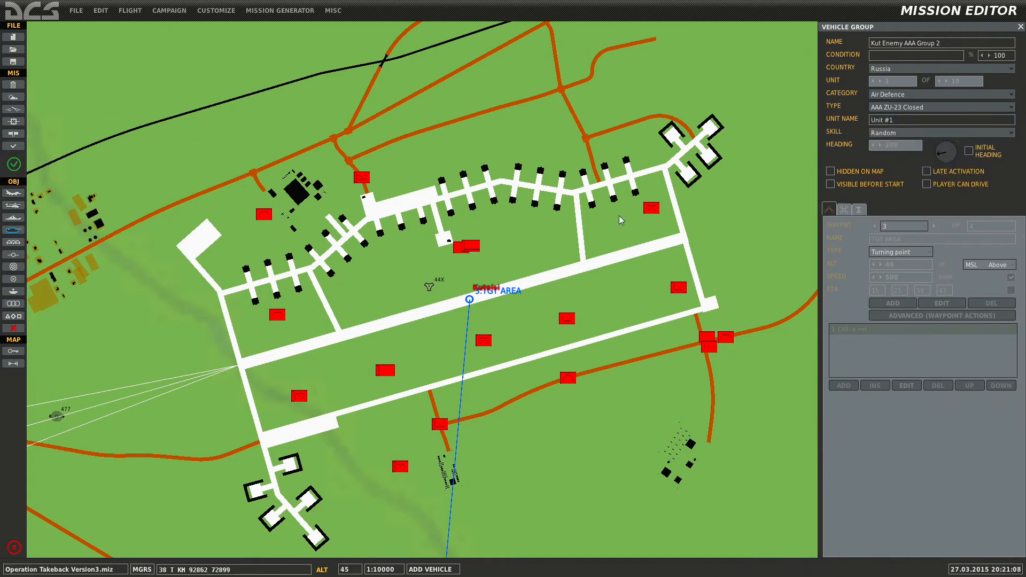
Place the AAA group south of Kutaisi's eastern taxiway, make it non-drivable by players and set its heading to 175.
left_click(646, 336)
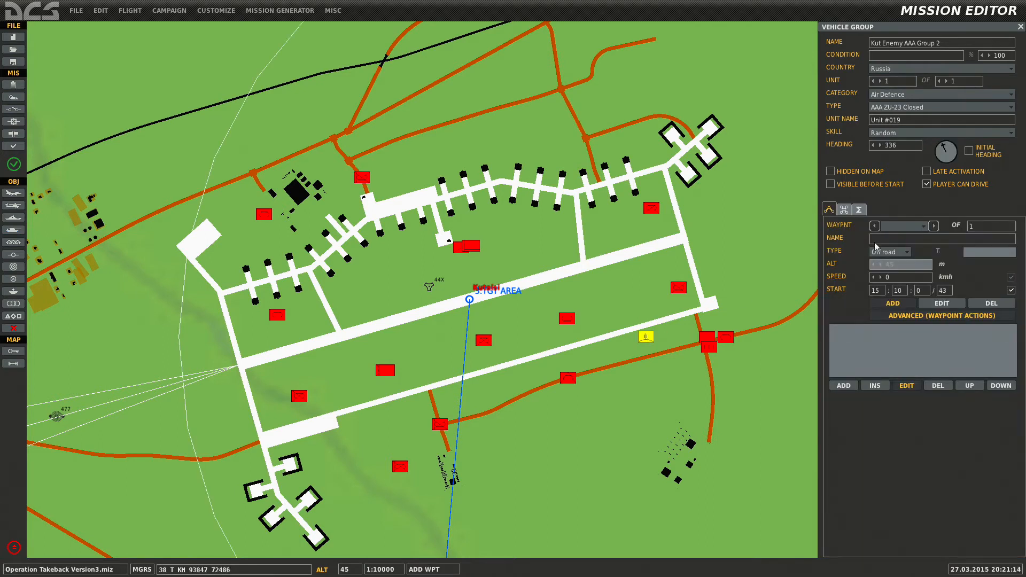
left_click(927, 184)
left_click_drag(939, 151, 939, 168)
Add a waypoint action to the AAA group that sets the ROE option to WEAPON FREE.
right_click_drag(757, 298, 702, 280)
left_click(842, 389)
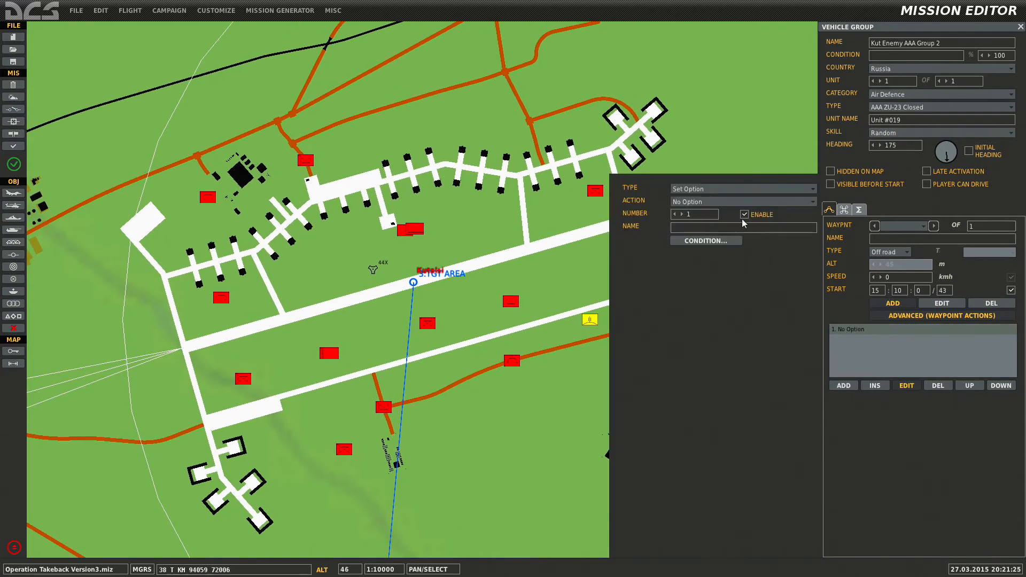
left_click(711, 202)
left_click(704, 235)
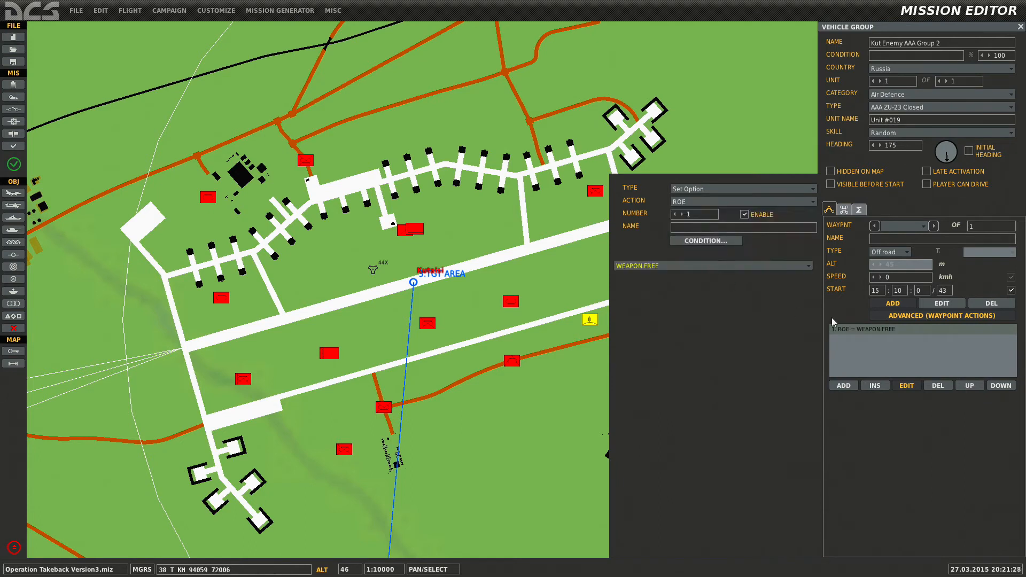
left_click(586, 320)
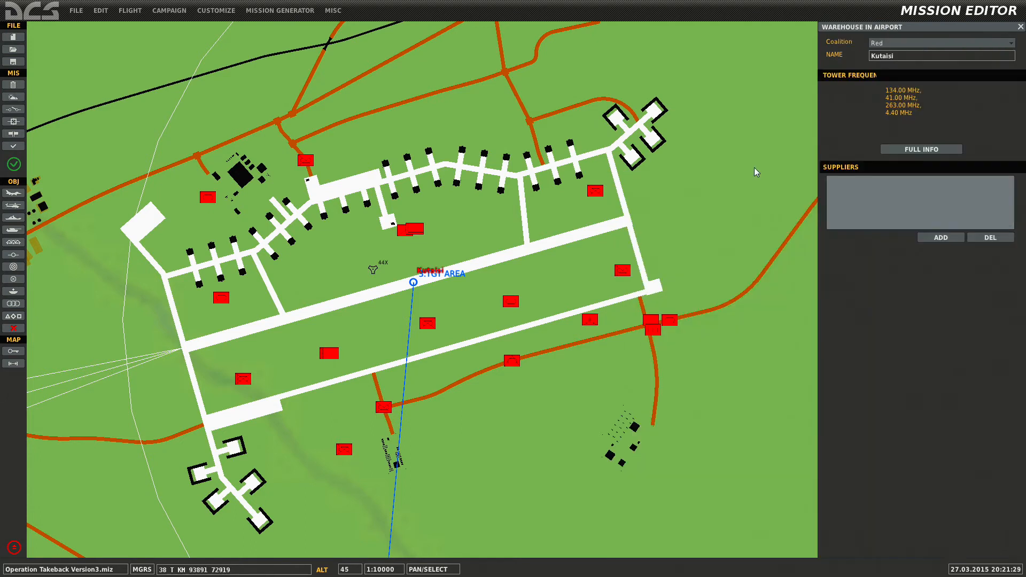
Move the AAA group away from the airfield to open ground north of Kutaisi.
left_click(588, 319)
right_click_drag(680, 249, 579, 246)
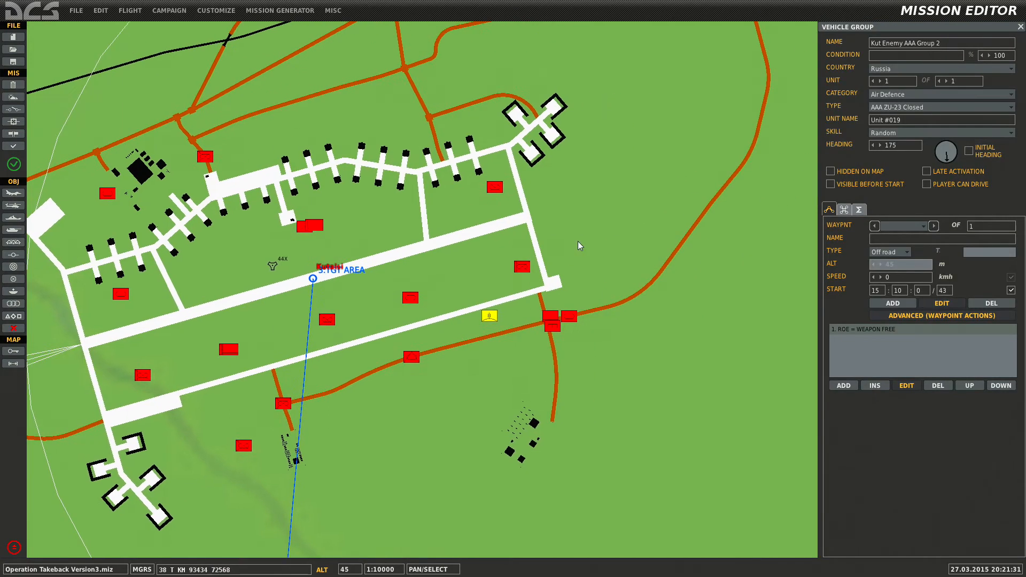
scroll(578, 242, "down", 2)
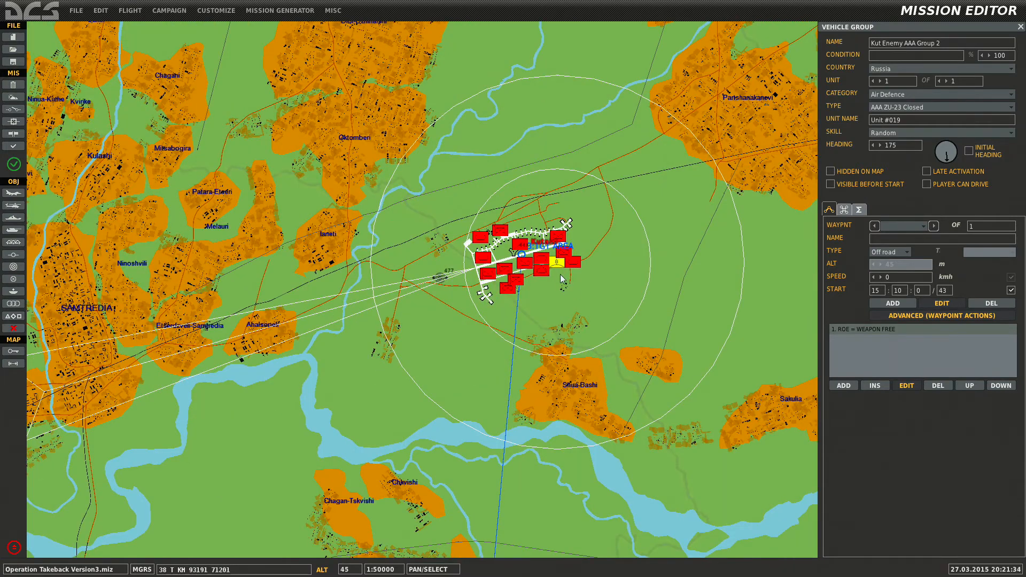
right_click_drag(556, 262, 553, 247)
left_click_drag(548, 212, 531, 96)
right_click_drag(531, 96, 508, 250)
left_click_drag(508, 250, 228, 135)
right_click_drag(228, 134, 360, 171)
left_click_drag(360, 175, 304, 184)
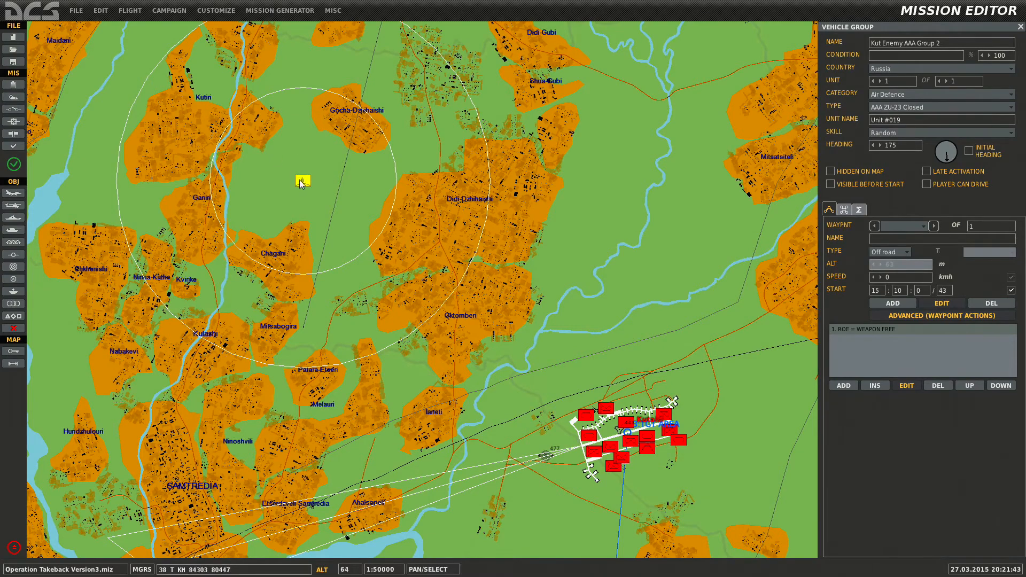
left_click_drag(301, 181, 433, 96)
Increase Kut Enemy AAA Group 2 to 12 units and select its first unit.
scroll(358, 283, "down", 1)
scroll(361, 281, "down", 1)
left_click(946, 81)
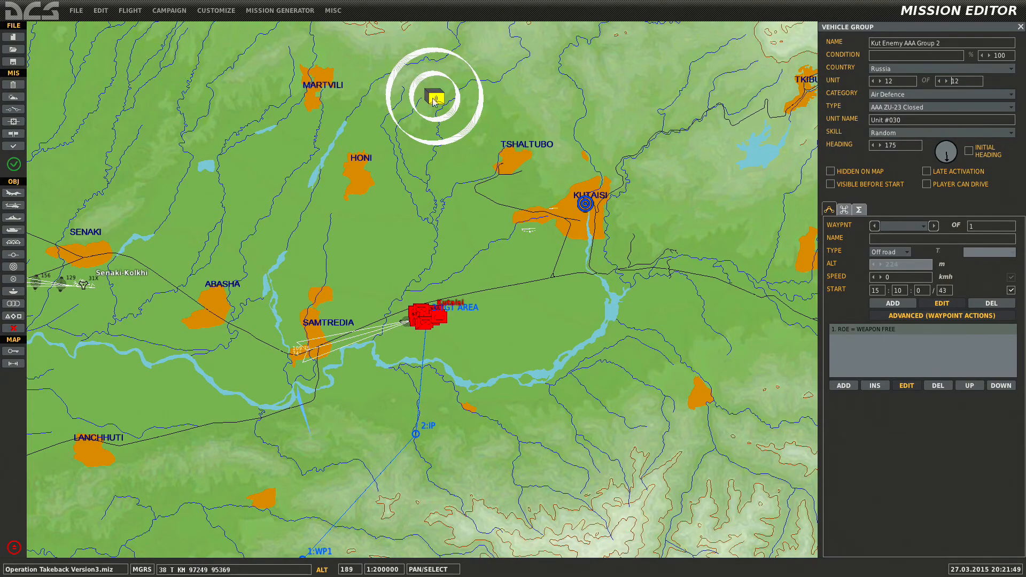
scroll(453, 95, "up", 5)
left_click(624, 84)
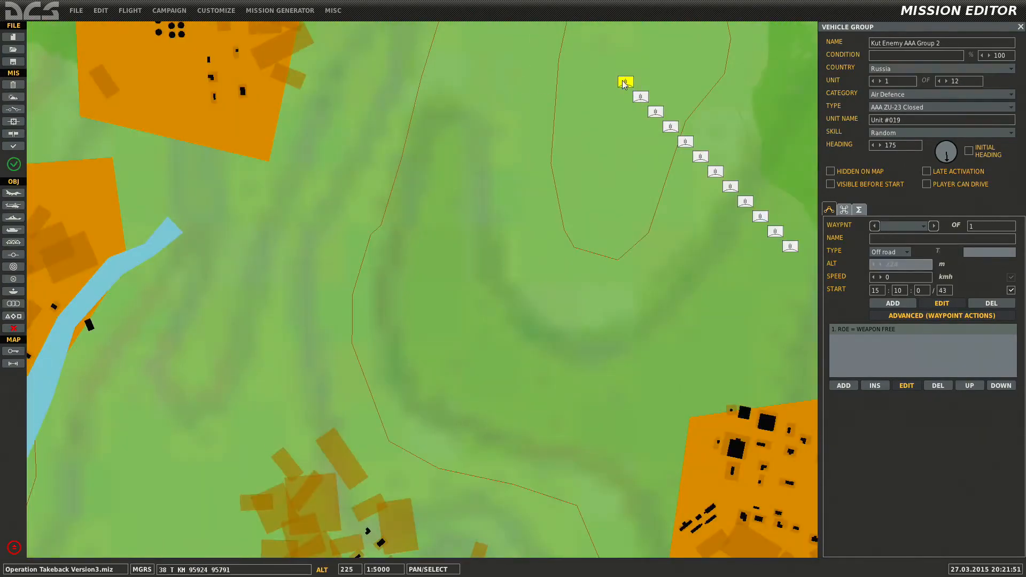
Move the whole 12-unit group back to Kutaisi, with unit 1 just west of the shelters at the airfield's southwest end.
left_click_drag(625, 83, 570, 239)
scroll(588, 417, "down", 4)
right_click_drag(586, 413, 508, 58)
left_click_drag(508, 59, 345, 408)
scroll(465, 341, "up", 3)
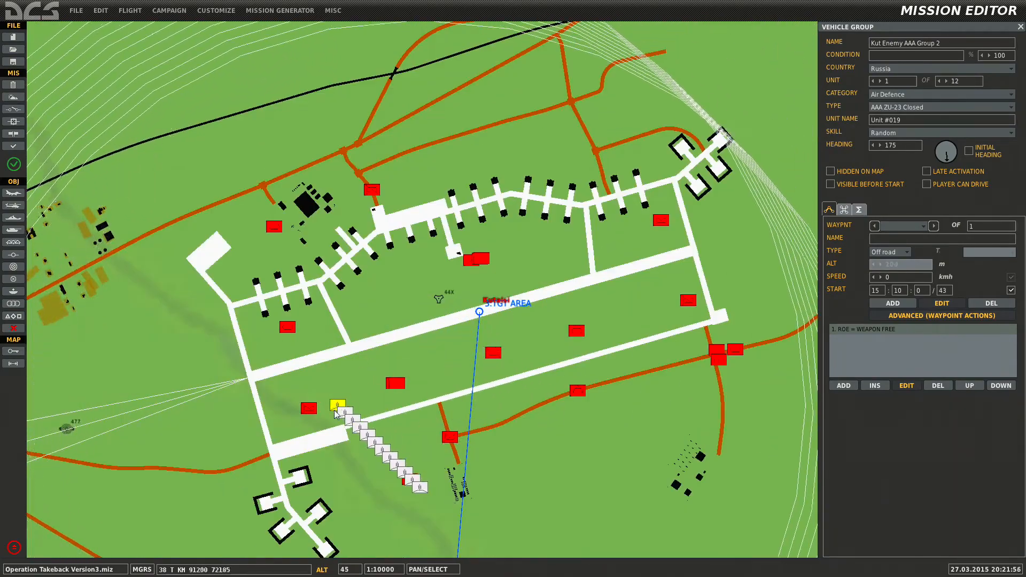
scroll(353, 400, "up", 3)
right_click_drag(356, 392, 480, 187)
left_click_drag(466, 201, 164, 372)
right_click_drag(163, 372, 403, 295)
left_click_drag(403, 295, 346, 355)
scroll(346, 355, "down", 3)
left_click_drag(345, 355, 327, 363)
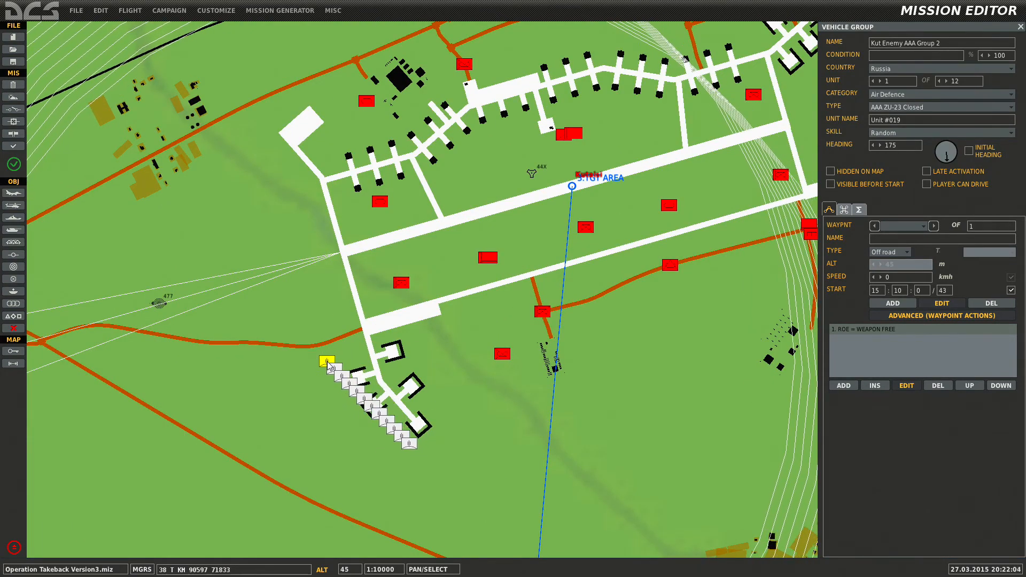
Place unit 2 west of the taxiway at the airfield's northwest corner with a heading of 292.
scroll(327, 363, "up", 3)
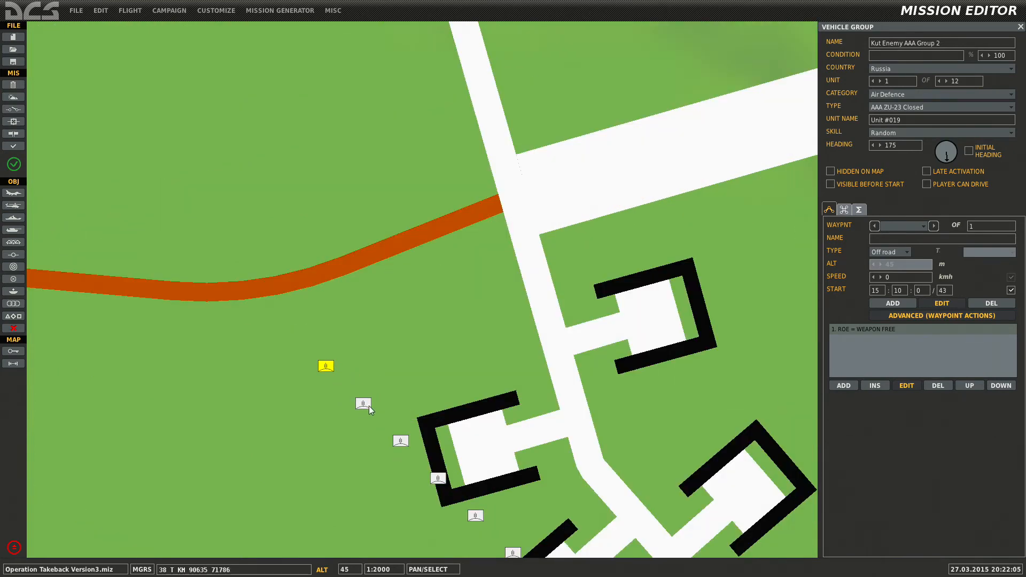
left_click(937, 163)
left_click_drag(364, 404, 377, 122)
scroll(418, 269, "down", 3)
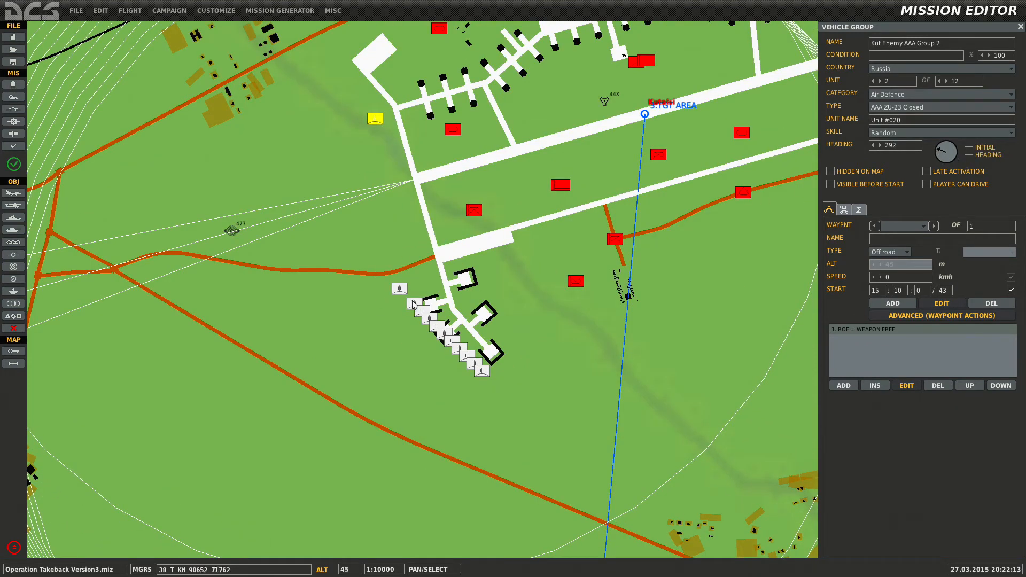
Spread units 3 and 4 along the road south of the runway, with unit 4 farther east.
left_click_drag(415, 303, 656, 245)
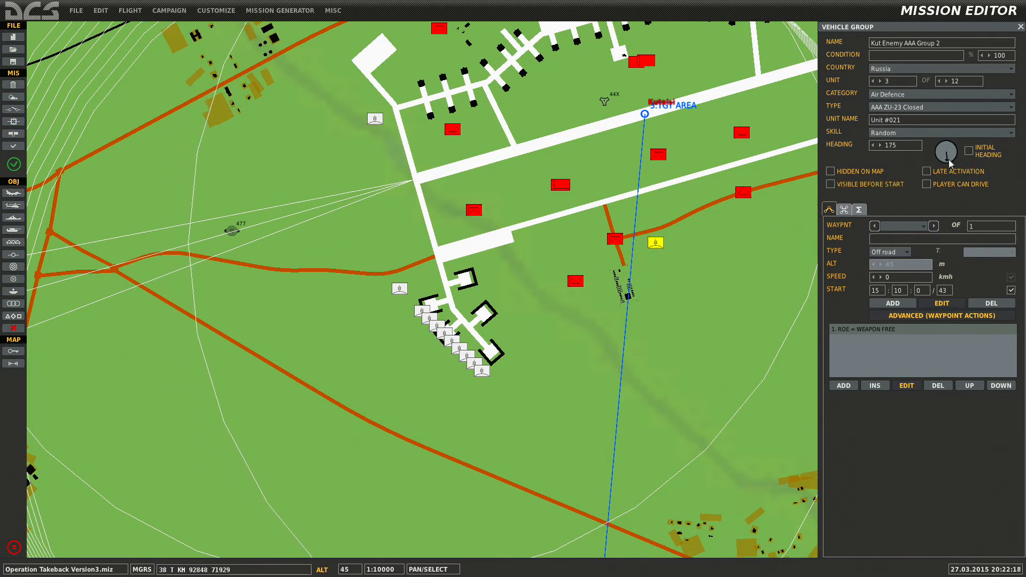
left_click_drag(422, 311, 737, 221)
right_click_drag(737, 221, 556, 255)
left_click_drag(556, 254, 598, 231)
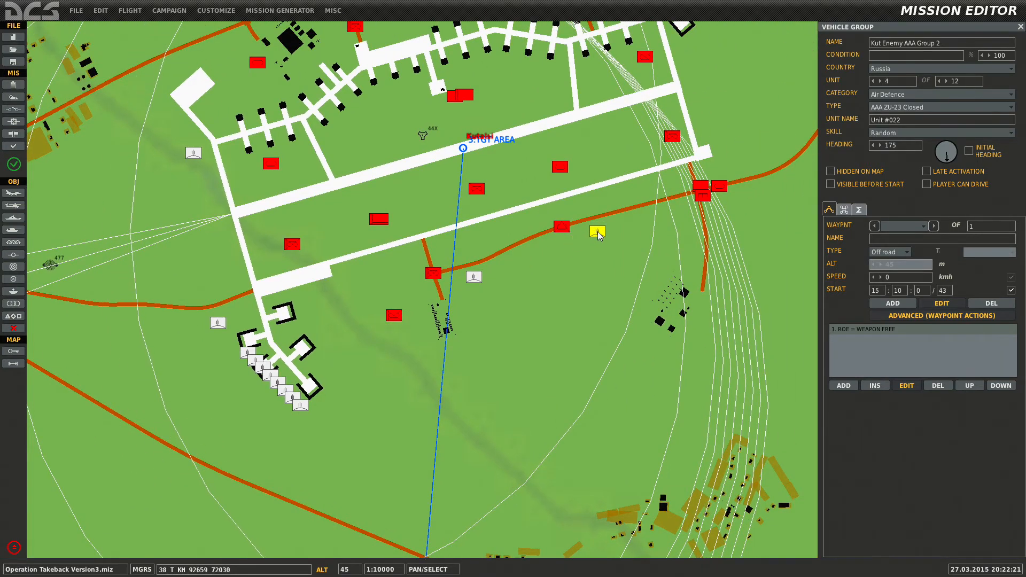
Change unit 4's type to SPAAA ZSU-23-4 Shilka.
left_click(909, 107)
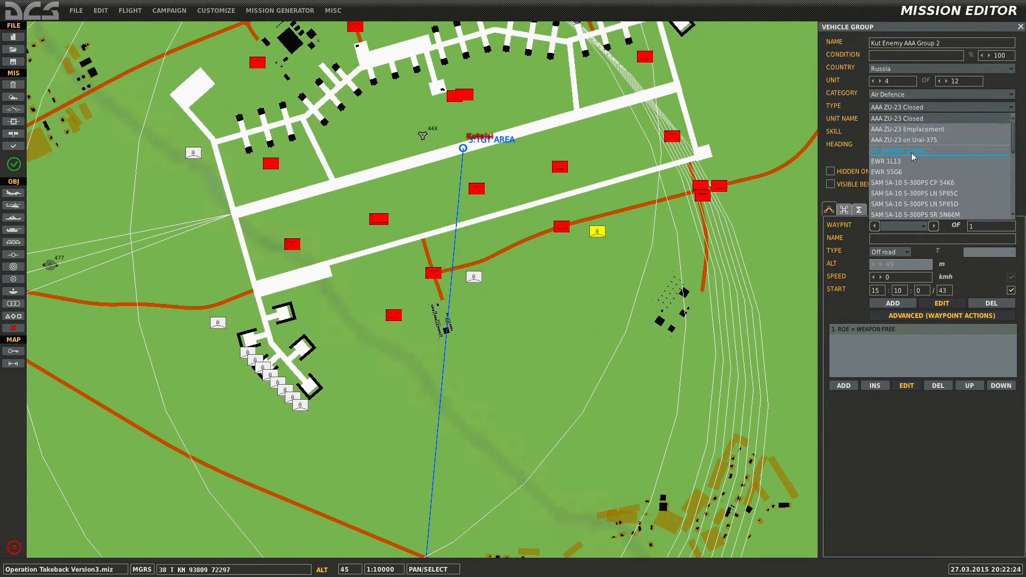
scroll(910, 171, "down", 5)
scroll(911, 178, "down", 3)
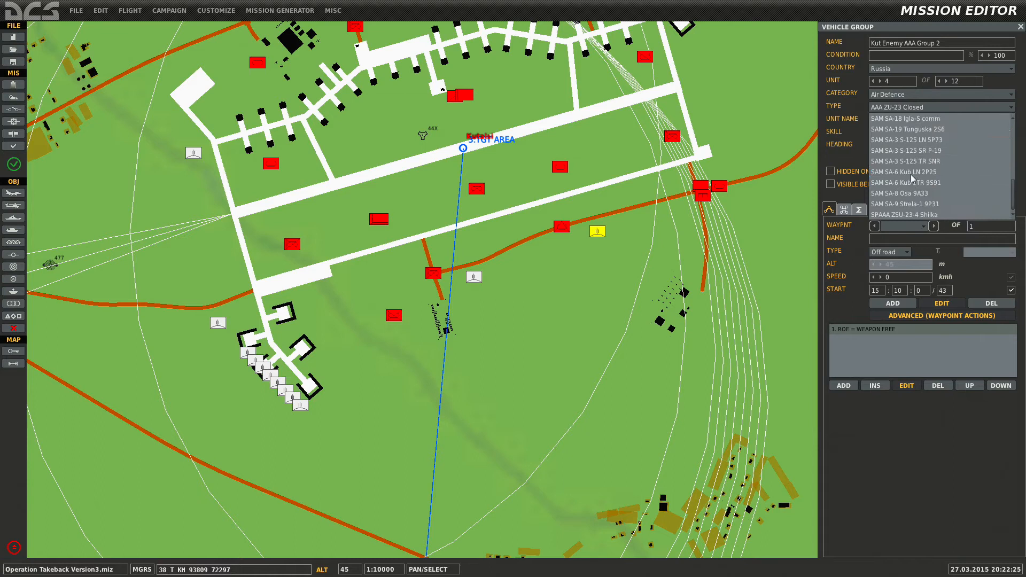
left_click(908, 213)
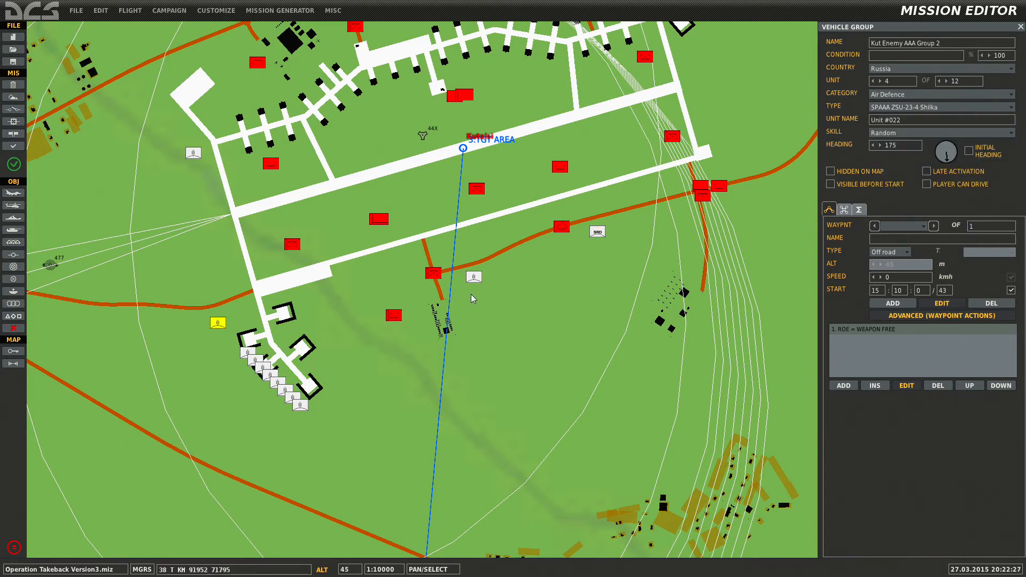
Place unit 5 just beyond the southern taxiway's east end and turn it to face east.
left_click_drag(248, 353, 726, 164)
left_click_drag(731, 172, 727, 158)
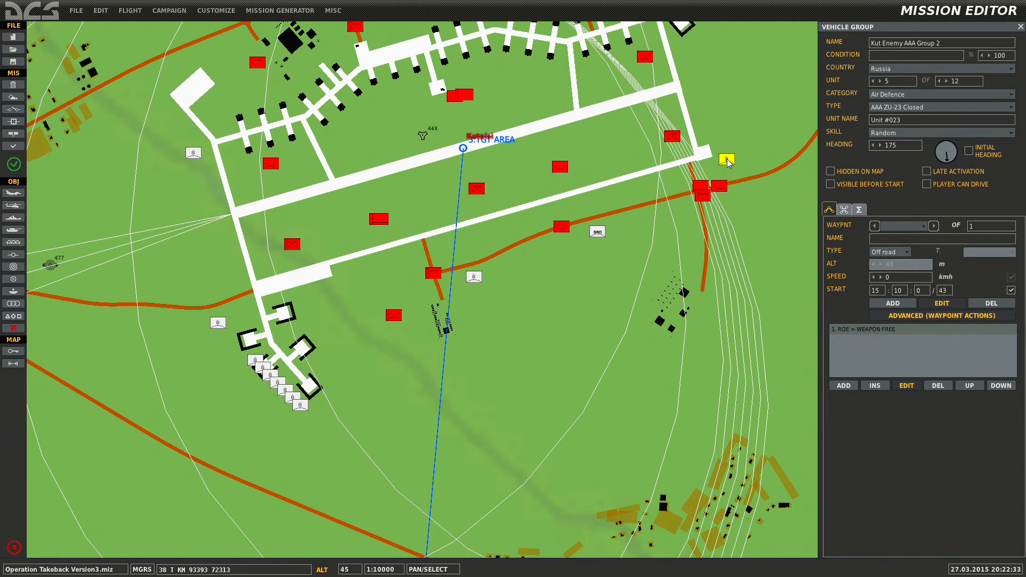
left_click_drag(953, 154, 963, 155)
Place unit 6 beyond the runway's east end and change its type to SAM SA-18 Igla-S MANPADS.
left_click(256, 359)
left_click_drag(256, 359, 705, 87)
left_click(880, 109)
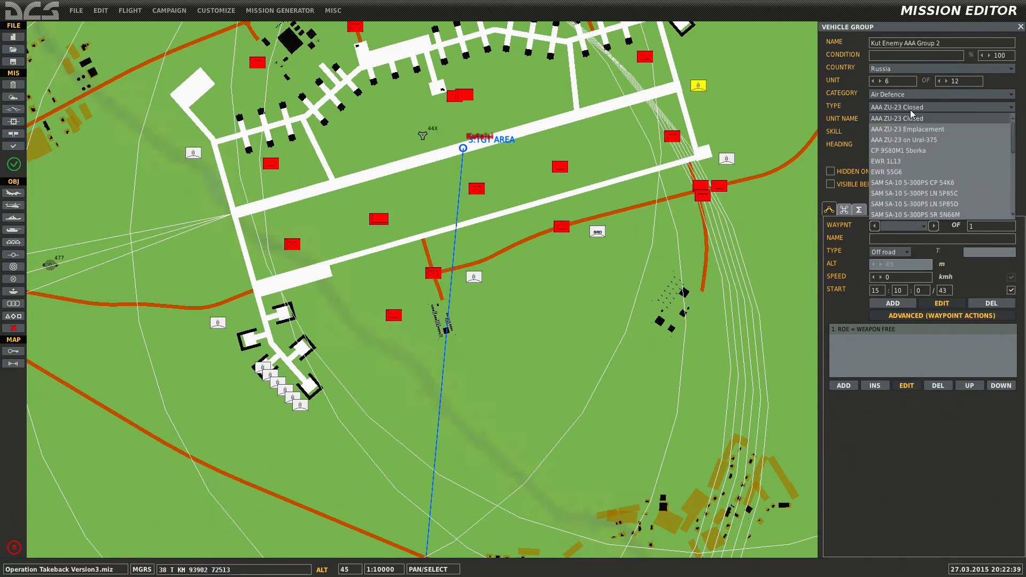
scroll(903, 173, "down", 5)
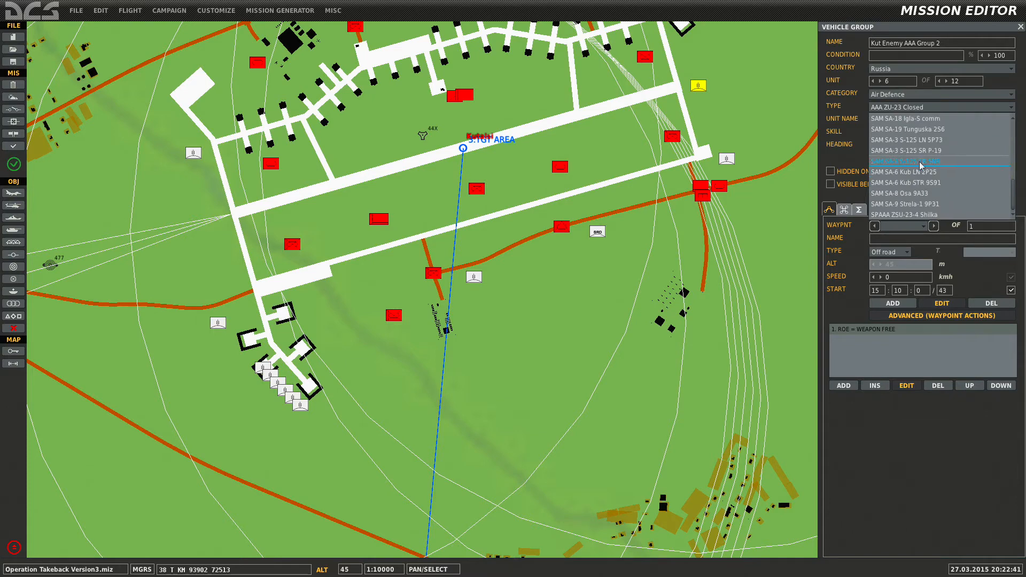
scroll(919, 133, "up", 1)
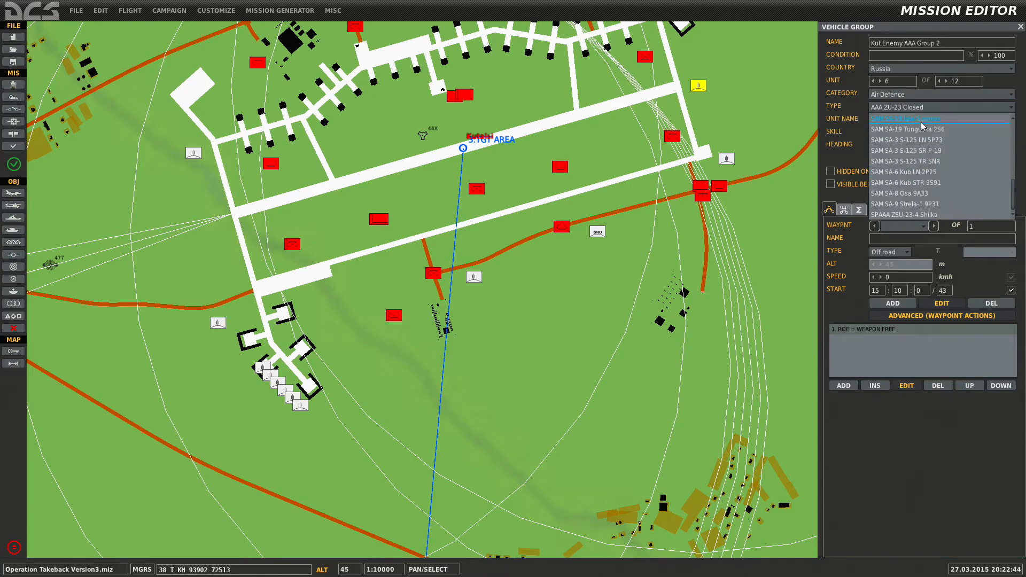
left_click(920, 132)
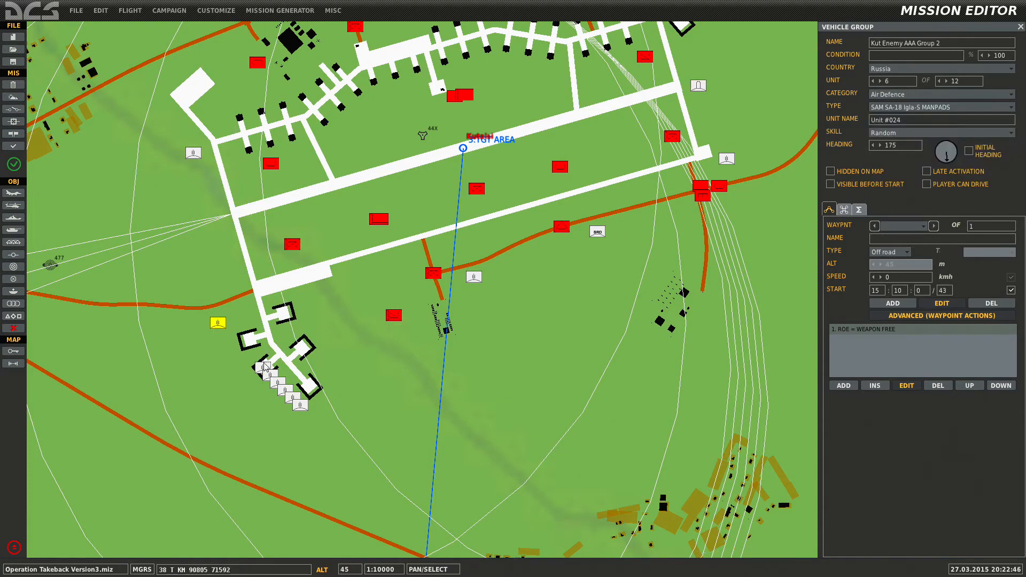
Place unit 7 right beside the SA-18 MANPADS at the runway's east end and set its heading to 74.
left_click(277, 367)
left_click_drag(277, 367, 676, 62)
scroll(707, 104, "up", 3)
right_click_drag(676, 63, 654, 188)
left_click_drag(654, 189, 657, 165)
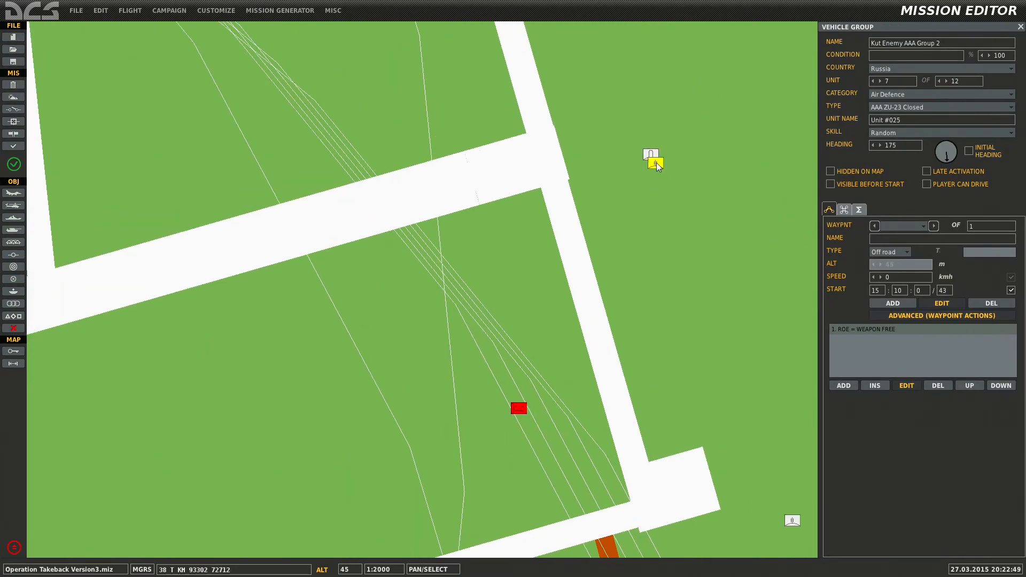
scroll(656, 165, "up", 1)
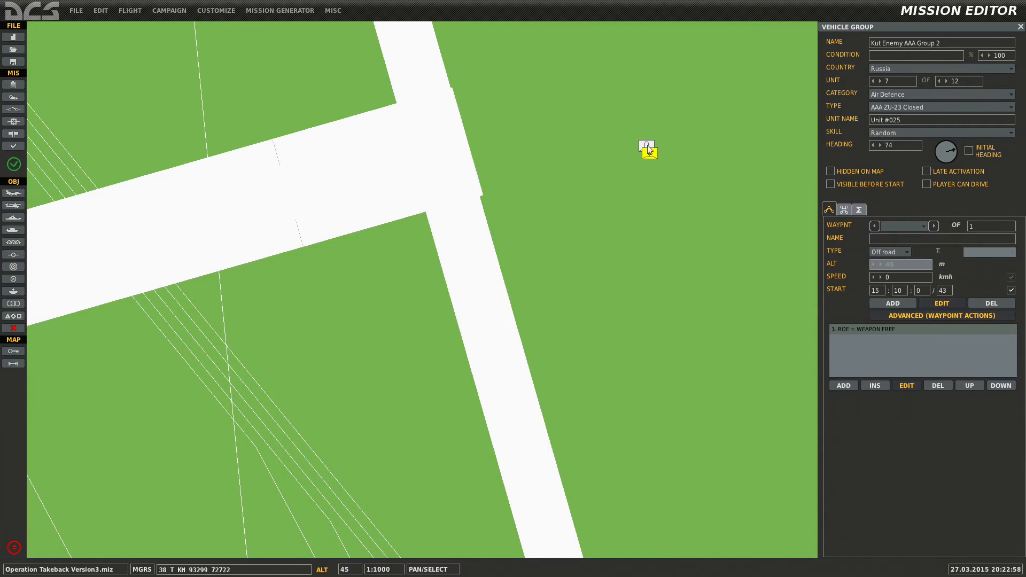
Place unit 8 beside the apron at the airfield's northwest corner and turn it to face west-northwest.
left_click(647, 148)
scroll(640, 174, "down", 8)
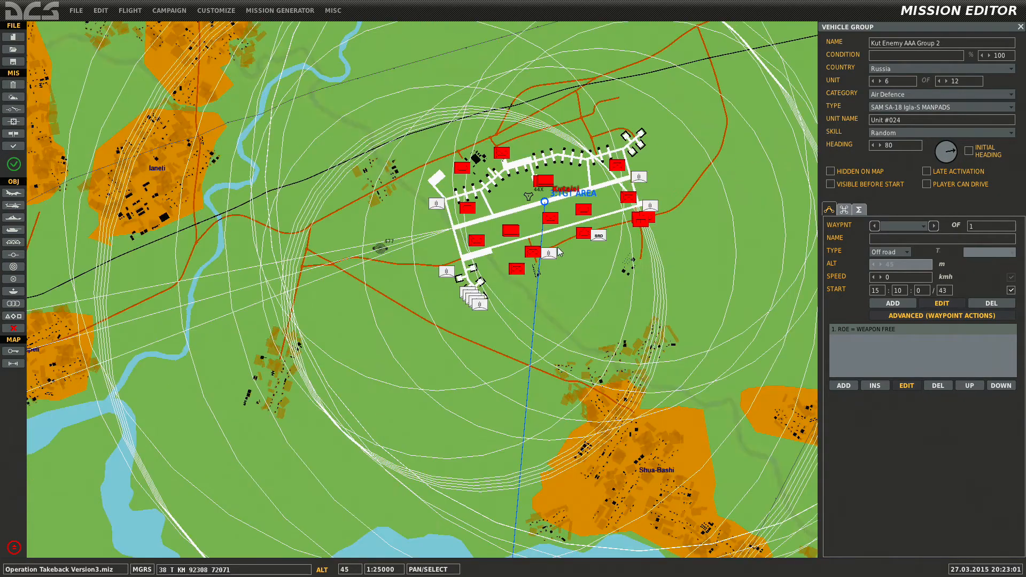
scroll(459, 323, "up", 5)
left_click_drag(467, 318, 471, 52)
scroll(498, 160, "down", 1)
left_click_drag(474, 40, 482, 140)
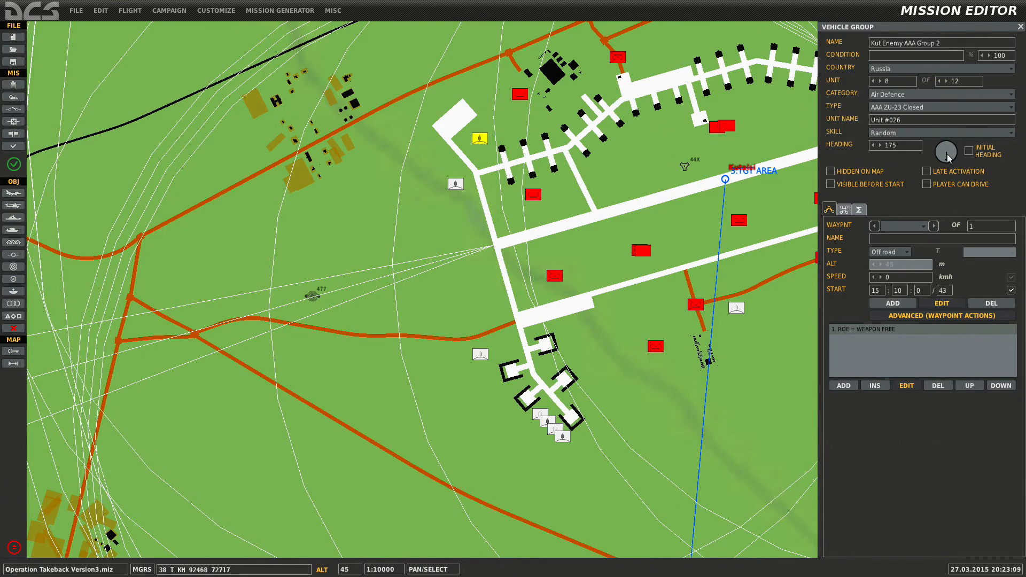
left_click_drag(948, 155, 931, 144)
Place unit 9 north of the main apron, beside the building cluster, and set its heading to 11.
left_click(537, 415)
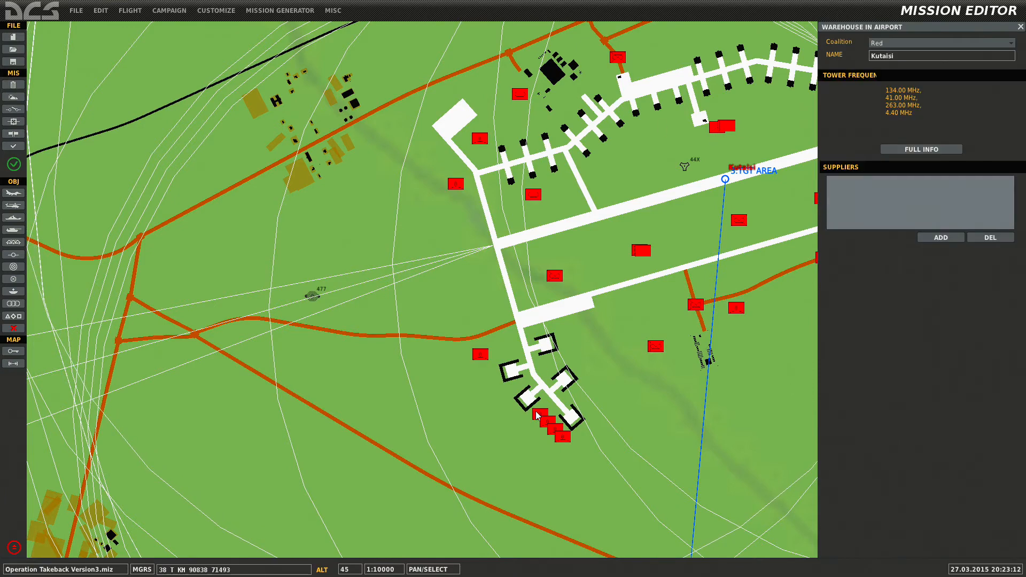
left_click_drag(539, 413, 645, 96)
right_click_drag(645, 96, 555, 243)
left_click_drag(556, 243, 501, 204)
left_click(951, 140)
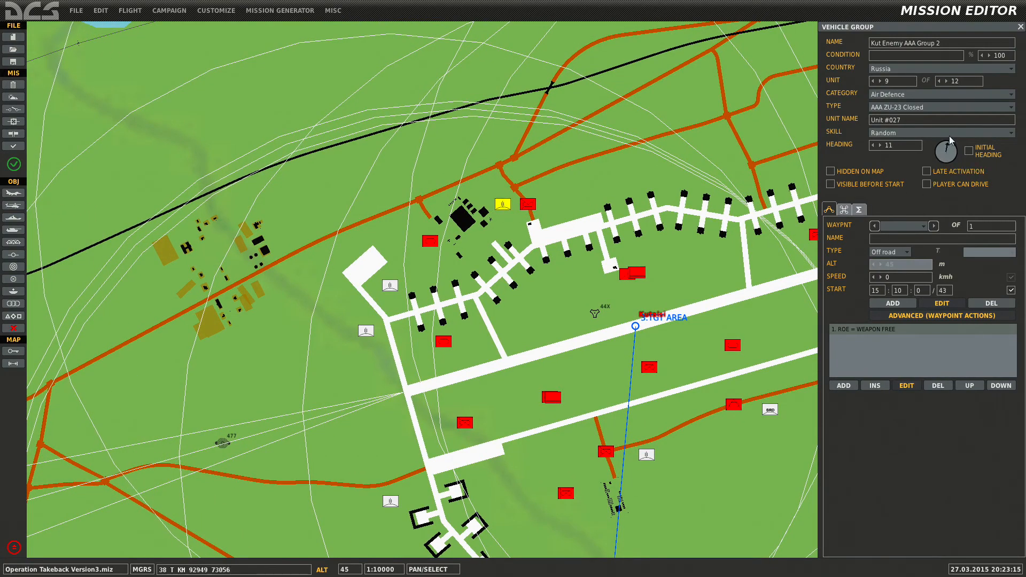
Place unit 10 north of the central parking stands and set its heading to 340.
right_click_drag(525, 418, 534, 258)
left_click_drag(467, 411, 608, 113)
right_click_drag(608, 114, 471, 292)
left_click_drag(472, 297, 519, 185)
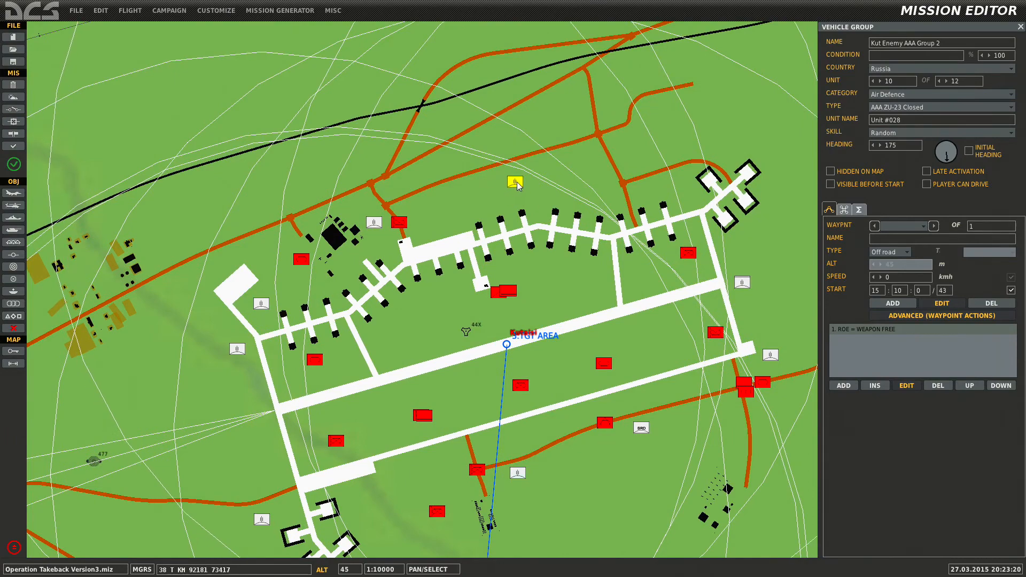
right_click_drag(478, 329, 534, 154)
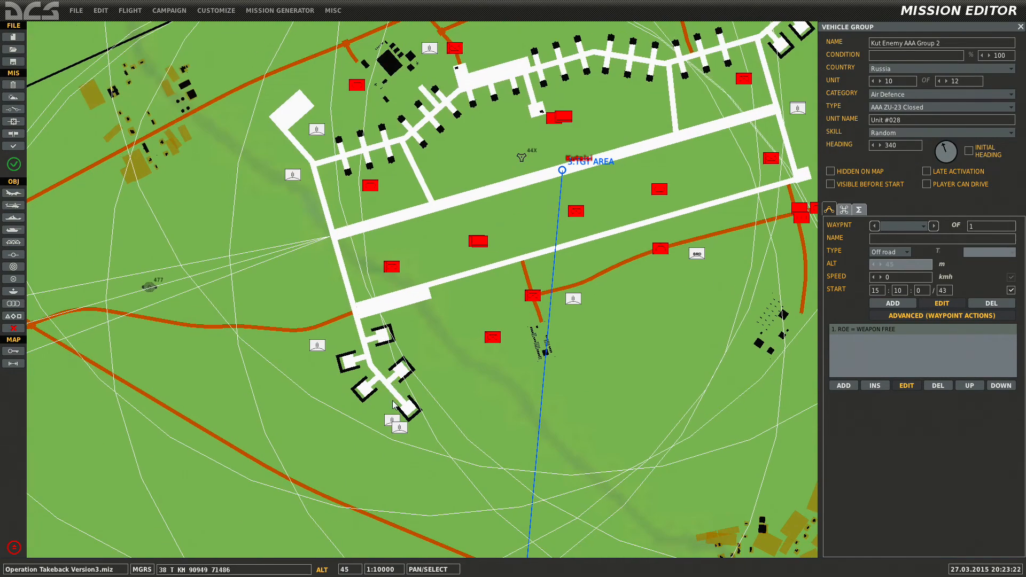
Place unit 11 north of the northeastern parking stands, near the access road, and set its heading to 17.
left_click(392, 419)
left_click_drag(457, 320, 559, 119)
right_click_drag(559, 119, 416, 307)
left_click_drag(415, 307, 554, 203)
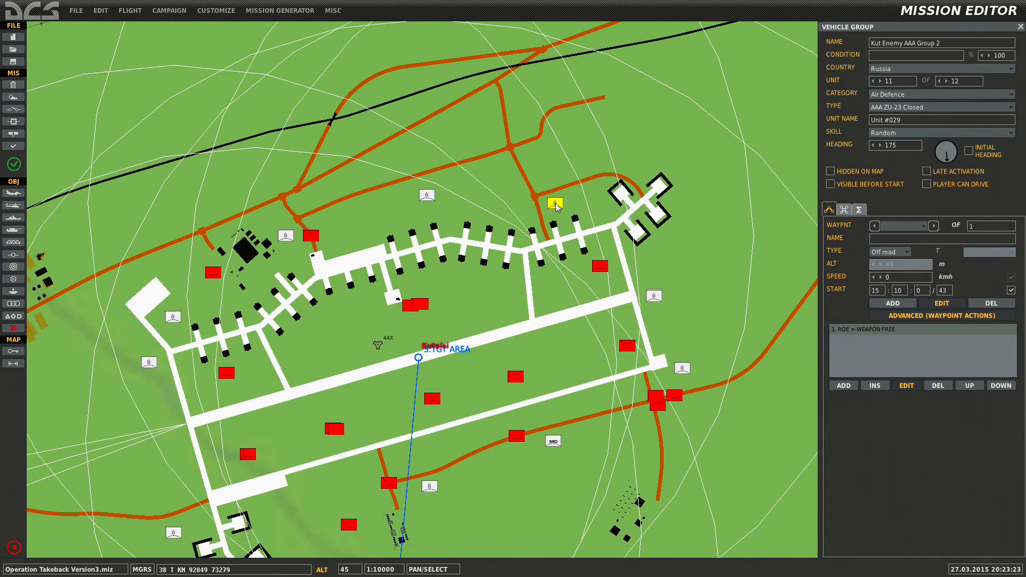
left_click(949, 141)
Place unit 12 just east of the southwestern revetments and set its heading to 207.
right_click_drag(327, 522, 384, 380)
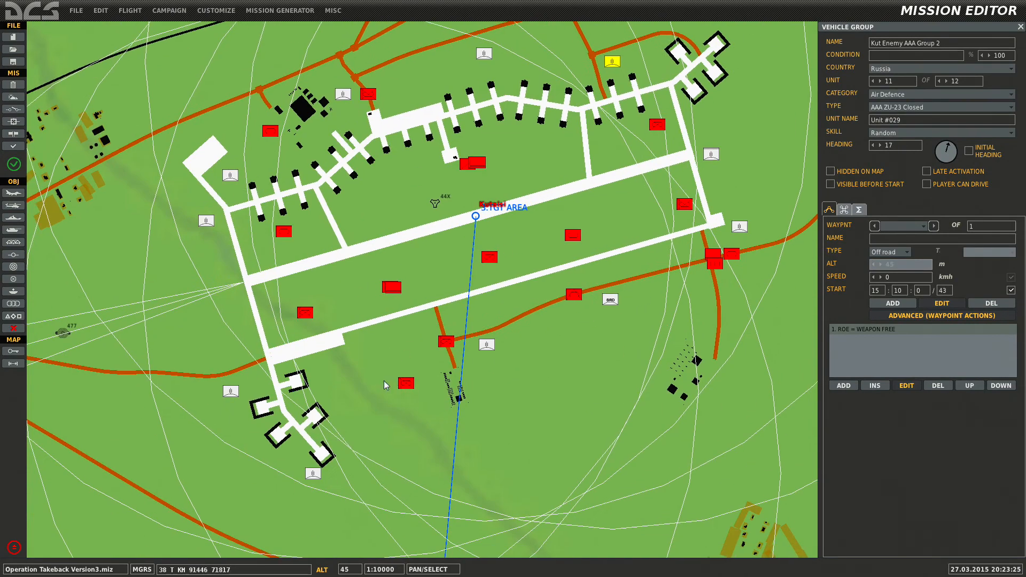
left_click_drag(316, 475, 612, 177)
right_click_drag(613, 177, 516, 315)
left_click_drag(515, 315, 526, 336)
right_click_drag(513, 360, 590, 218)
left_click_drag(600, 192, 359, 428)
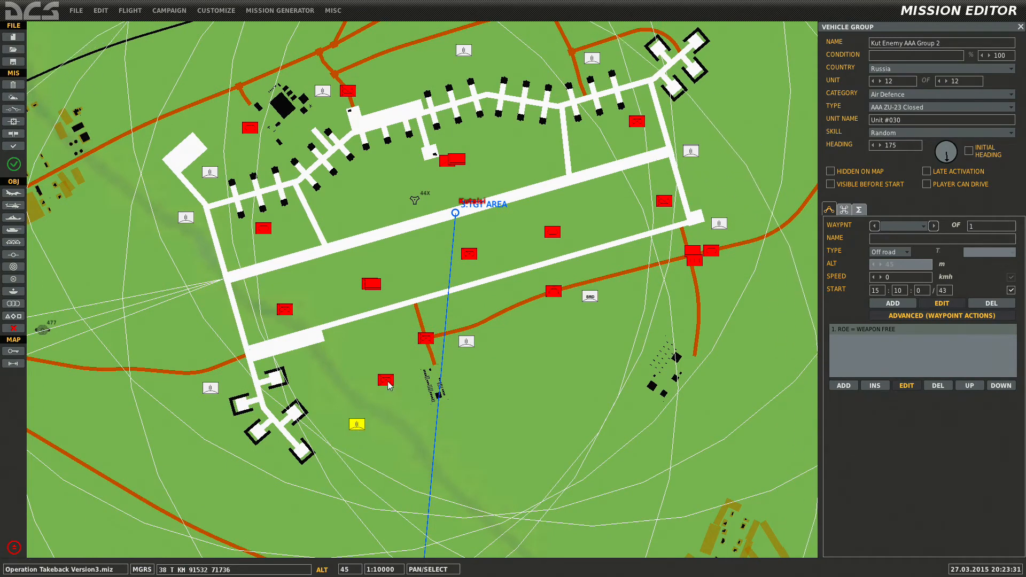
left_click_drag(949, 162, 944, 167)
Change unit 12's type to SPAAA ZSU-23-4 Shilka.
left_click(920, 108)
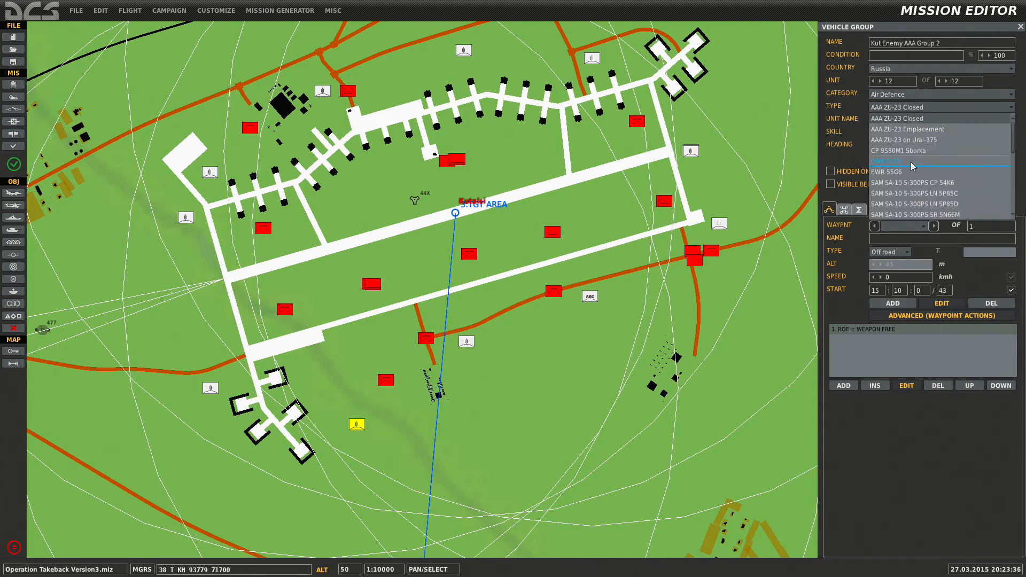
scroll(912, 169, "down", 3)
scroll(911, 167, "down", 5)
left_click(911, 216)
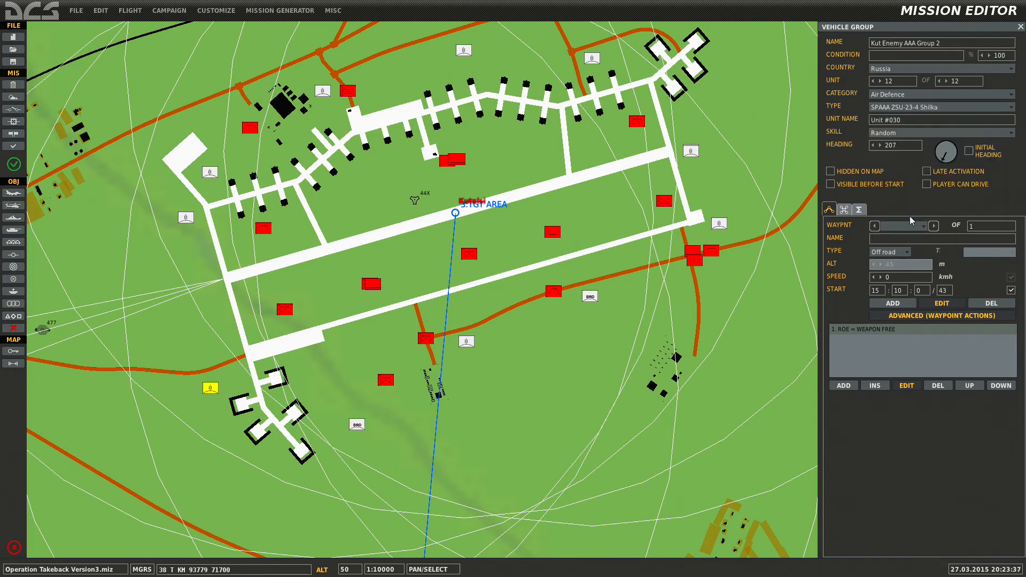
Hide Kut Enemy Group 1 and Kut Enemy AAA Group 2 on the map.
left_click_drag(575, 286, 545, 283)
scroll(546, 288, "down", 3)
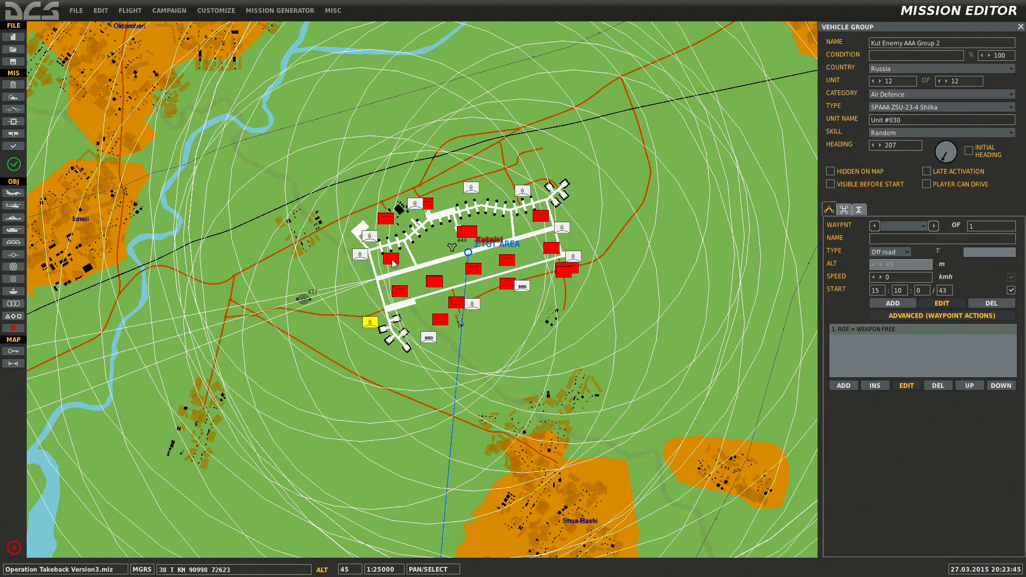
left_click(392, 261)
left_click(831, 172)
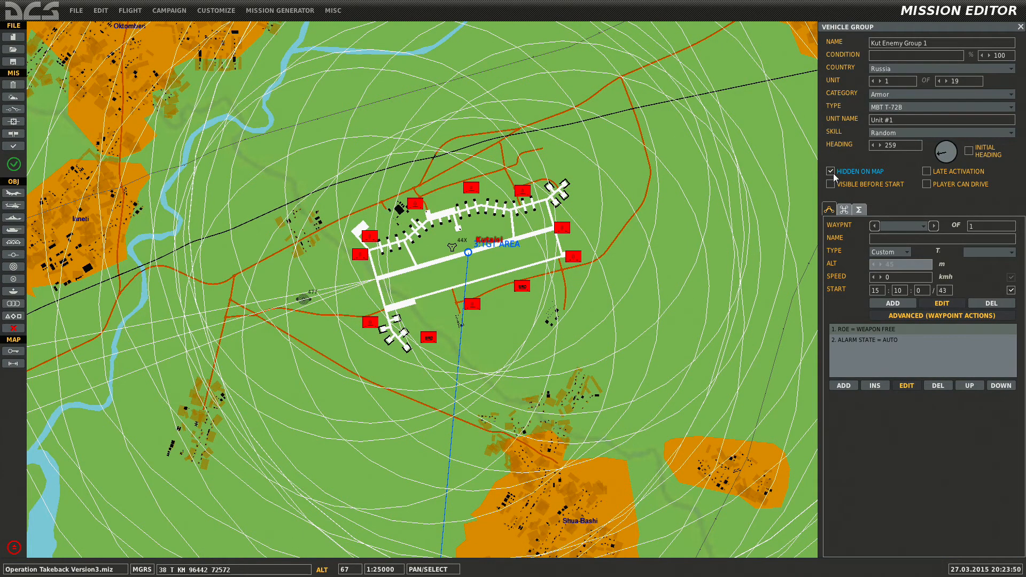
left_click(831, 172)
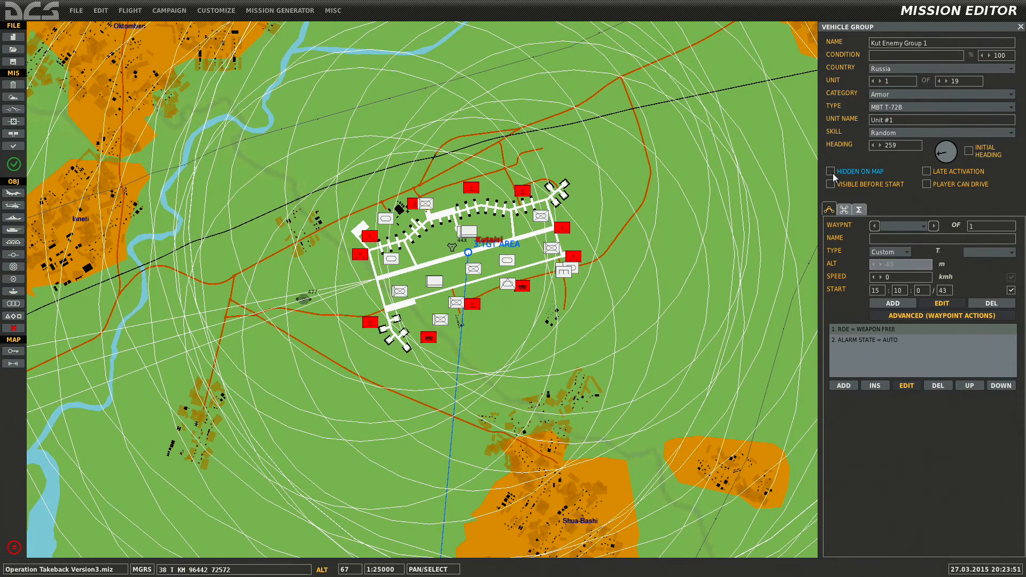
left_click(832, 174)
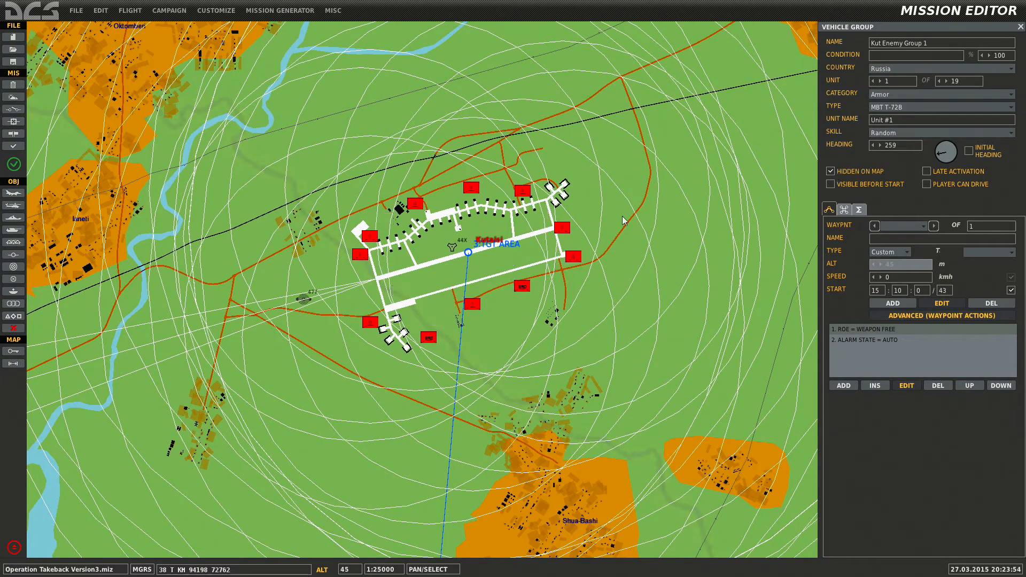
left_click(547, 230)
left_click(563, 229)
left_click(832, 171)
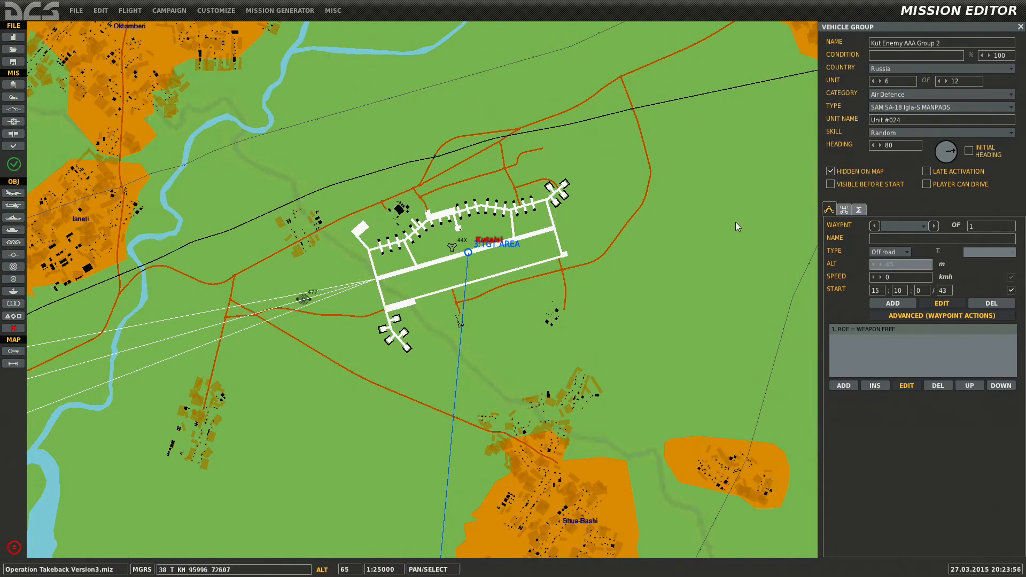
Find both hidden enemy groups in the mission's group list and turn off their Hidden on Map option.
left_click(13, 317)
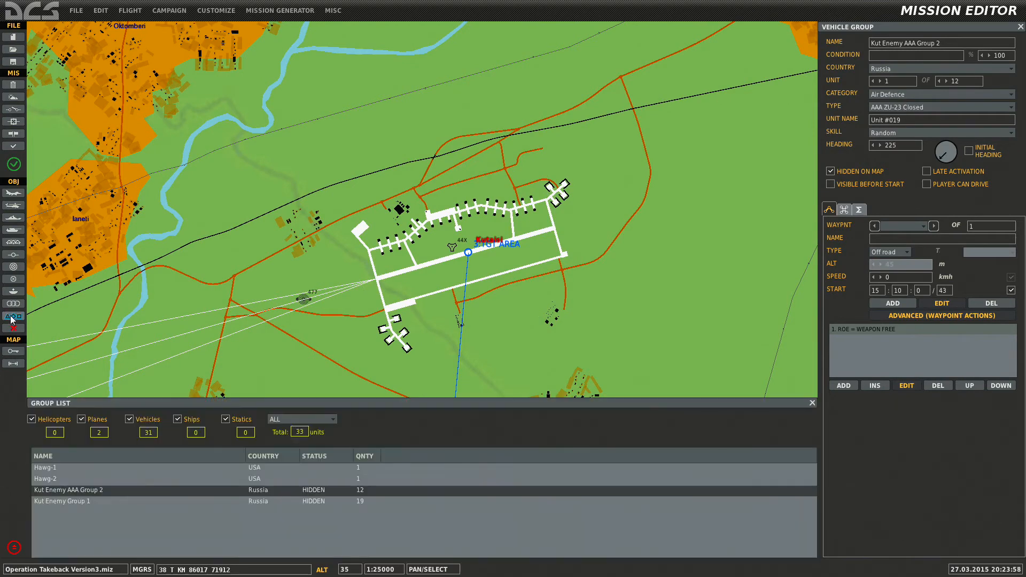
left_click(309, 502)
left_click(309, 495)
left_click(831, 172)
left_click(347, 502)
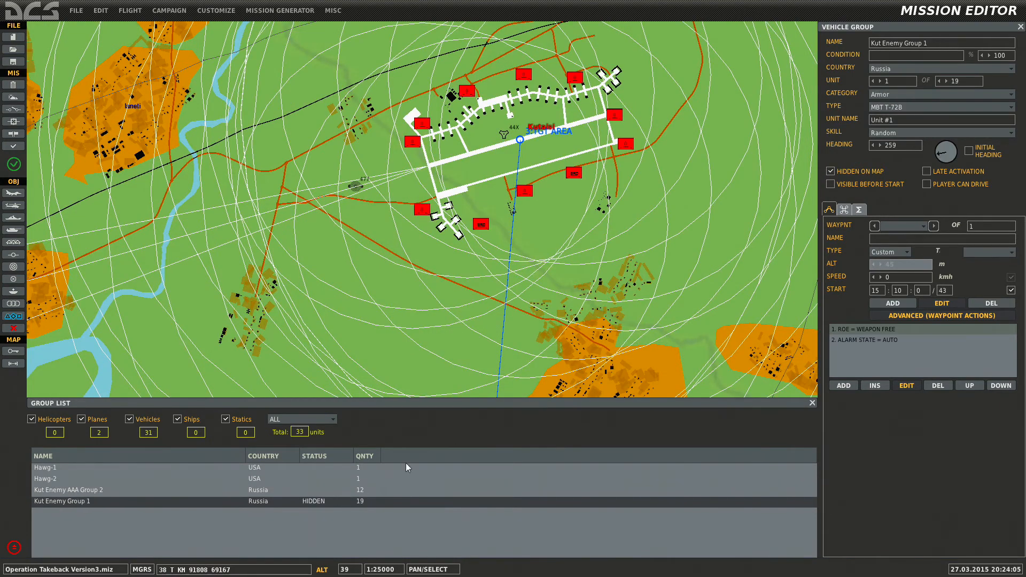
left_click(830, 171)
Examine the layout of the enemy ground units and air defence rings around Kutaisi airfield.
scroll(685, 194, "down", 5)
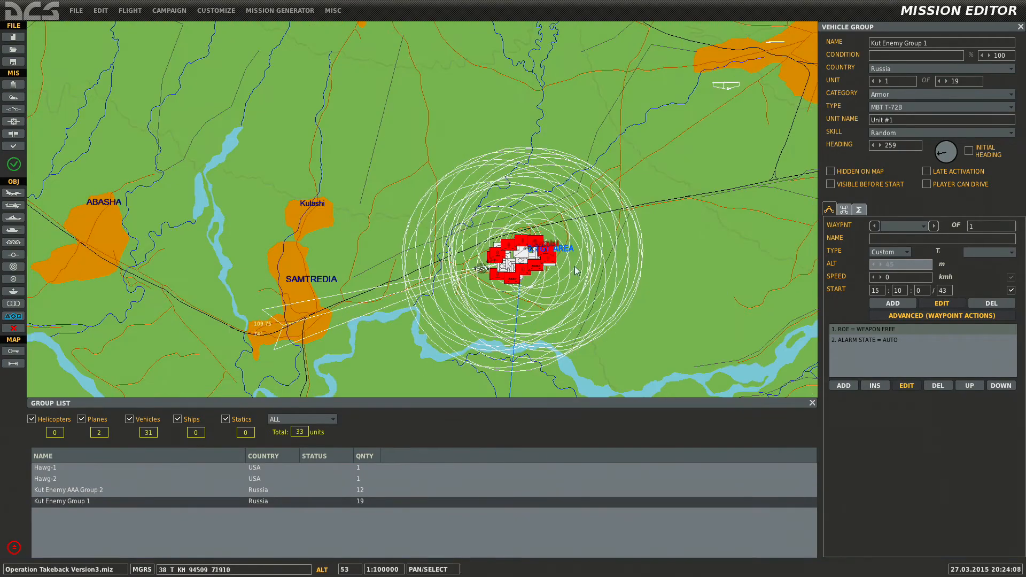
scroll(567, 286, "up", 4)
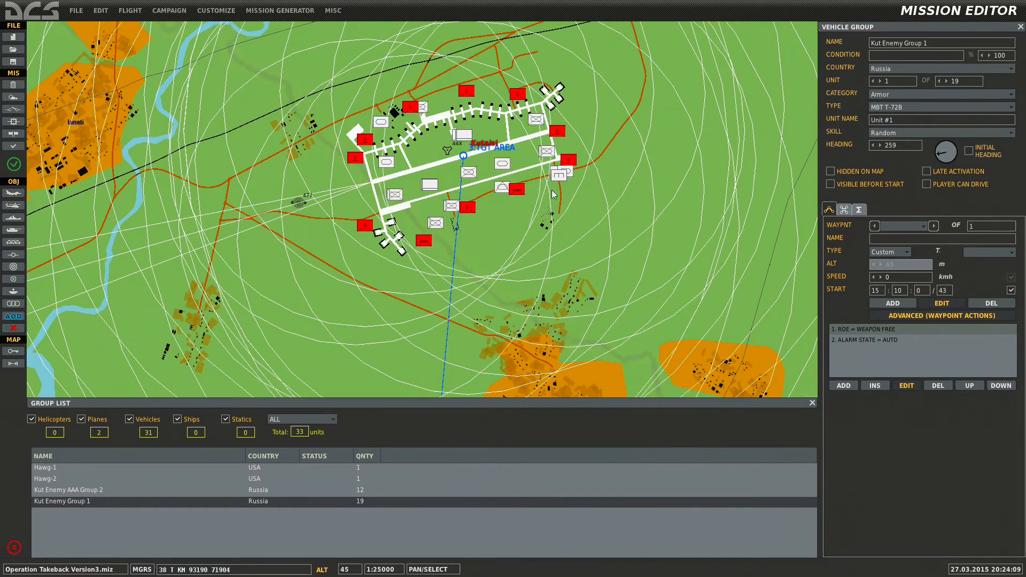
left_click_drag(524, 272, 541, 229)
scroll(541, 229, "up", 2)
scroll(540, 229, "down", 2)
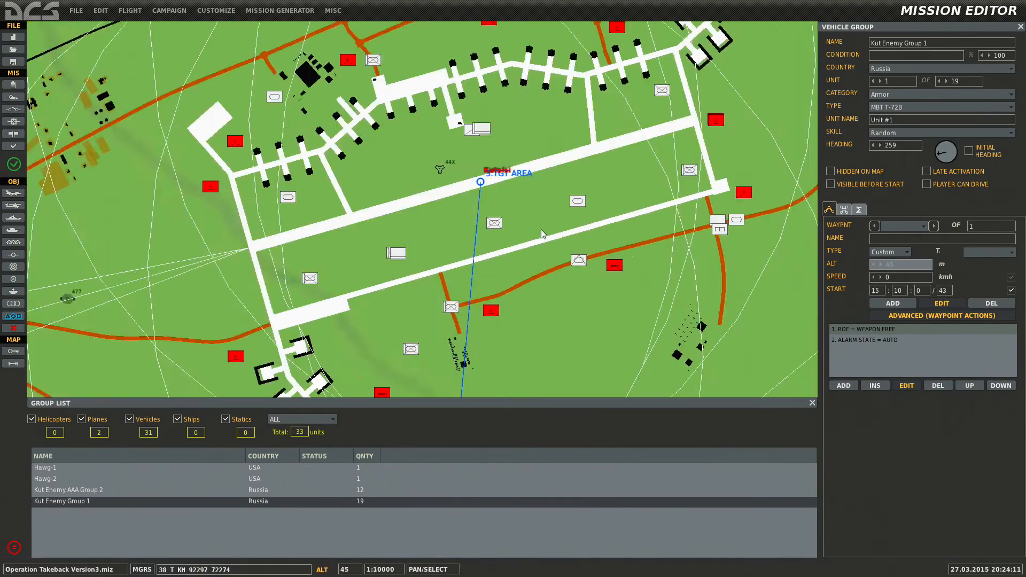
left_click_drag(433, 229, 470, 254)
scroll(470, 254, "up", 1)
scroll(652, 206, "down", 3)
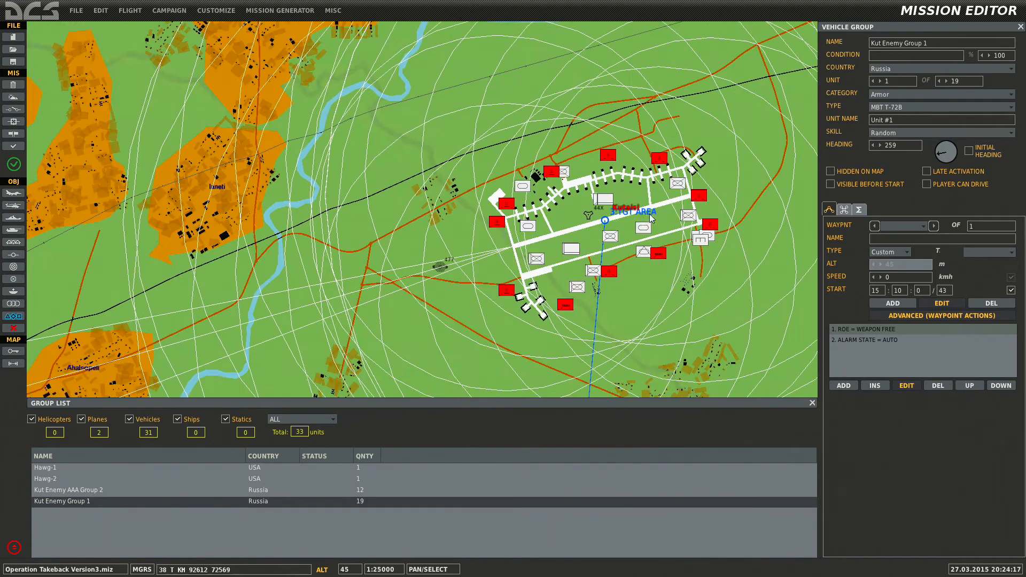
scroll(648, 215, "up", 2)
Add a Set Option waypoint action to Kut Enemy AAA Group 2 with ALARM STATE set to AUTO.
left_click(674, 184)
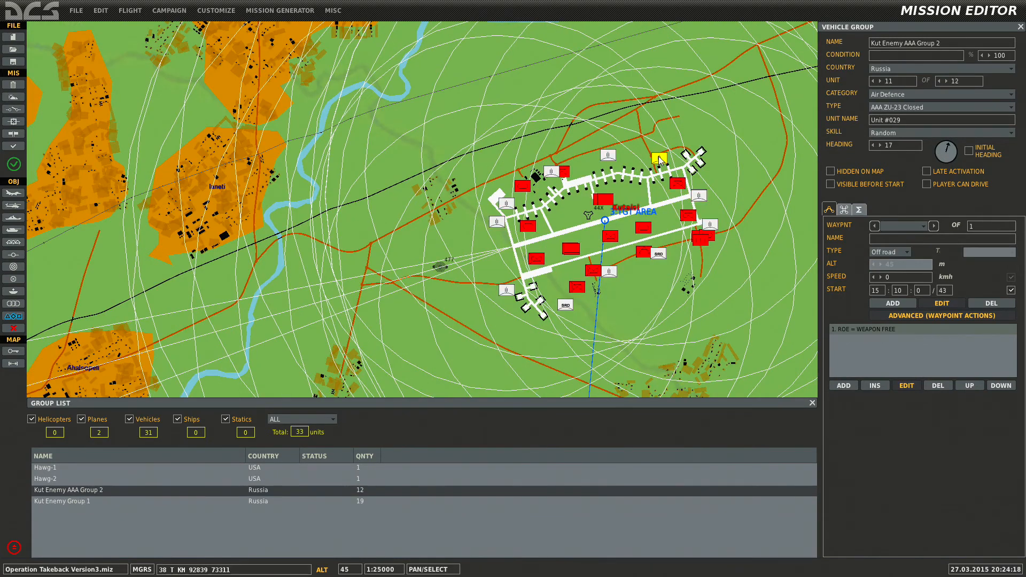
left_click(843, 385)
left_click(692, 202)
left_click(687, 230)
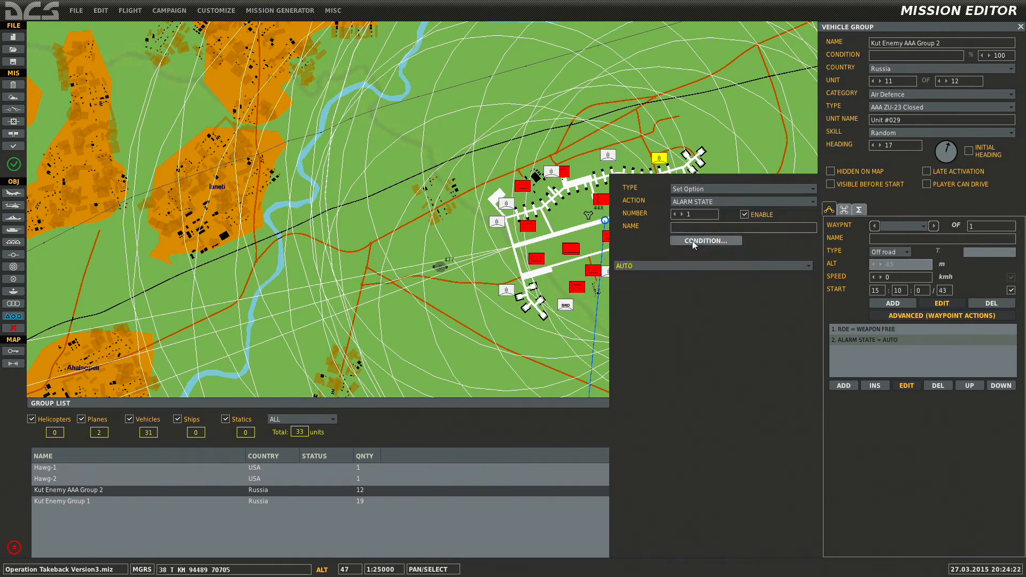
left_click(674, 266)
left_click(660, 277)
left_click_drag(420, 261, 350, 260)
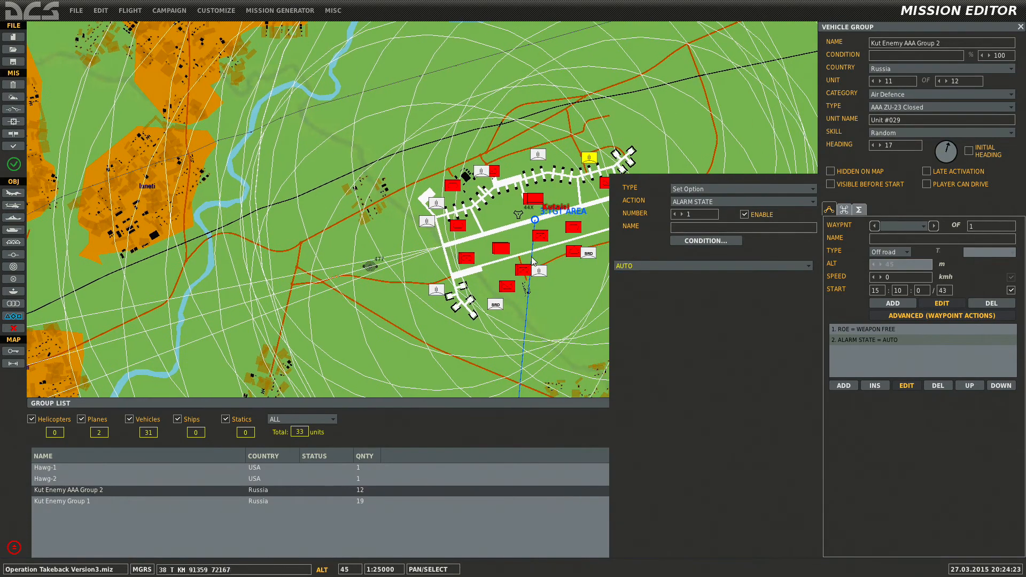
left_click(789, 148)
Review the flight route from Batumi to the Kutaisi target area against the enemy air defence coverage.
scroll(767, 160, "down", 2)
left_click_drag(756, 175, 593, 286)
scroll(593, 286, "down", 1)
scroll(595, 288, "down", 2)
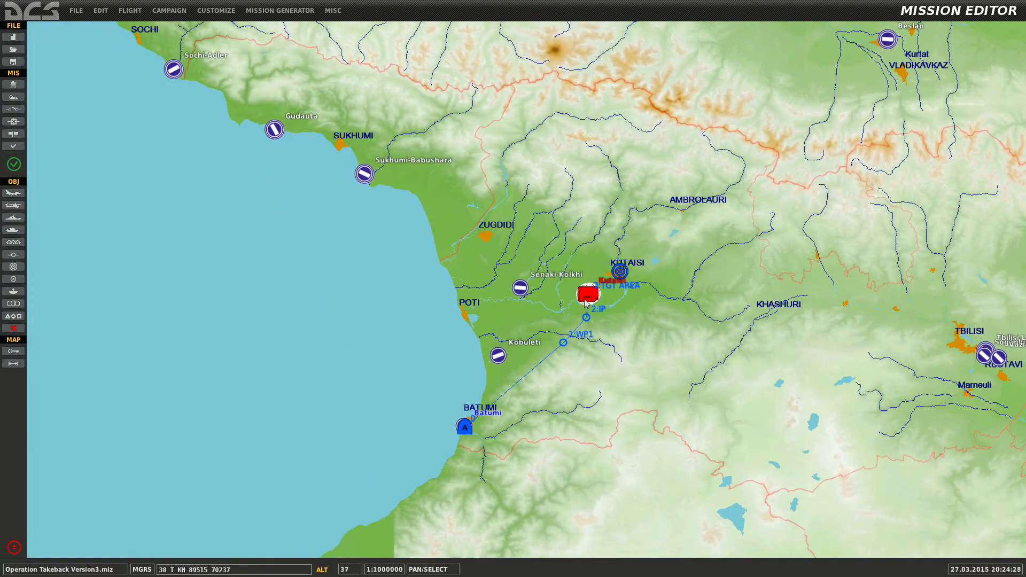
scroll(588, 303, "up", 2)
scroll(588, 303, "up", 2)
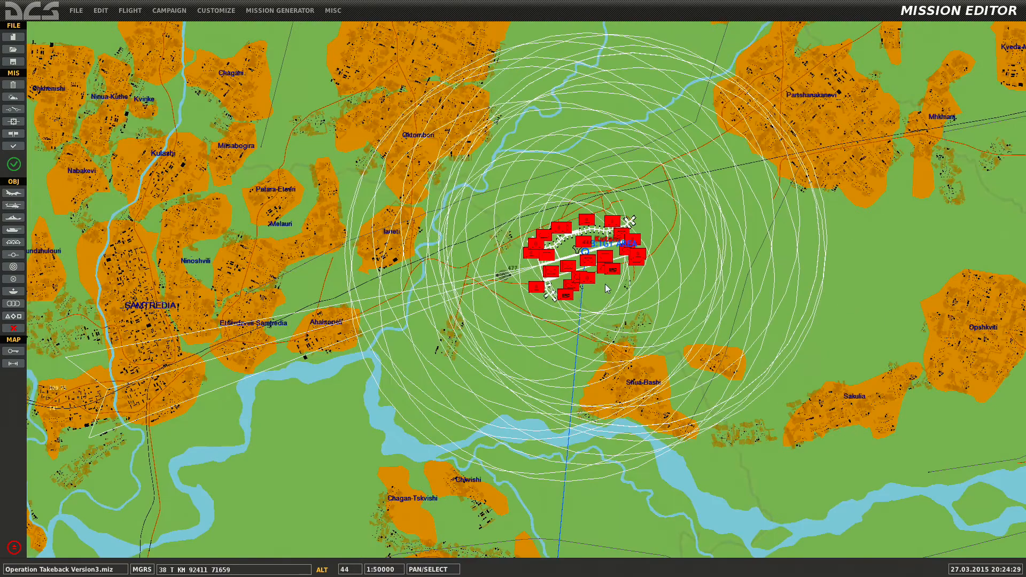
scroll(605, 284, "down", 3)
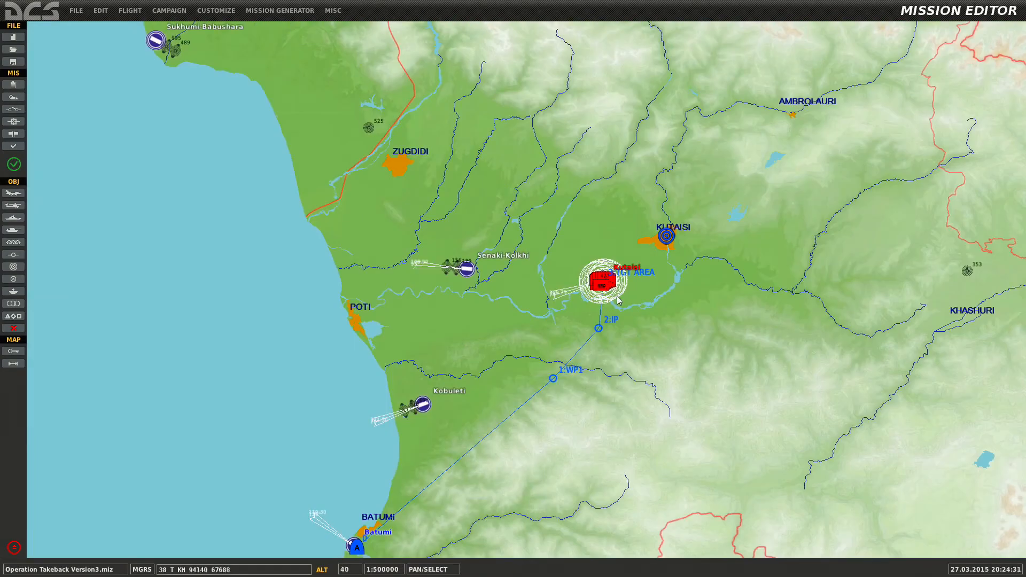
scroll(604, 282, "up", 3)
scroll(605, 309, "down", 3)
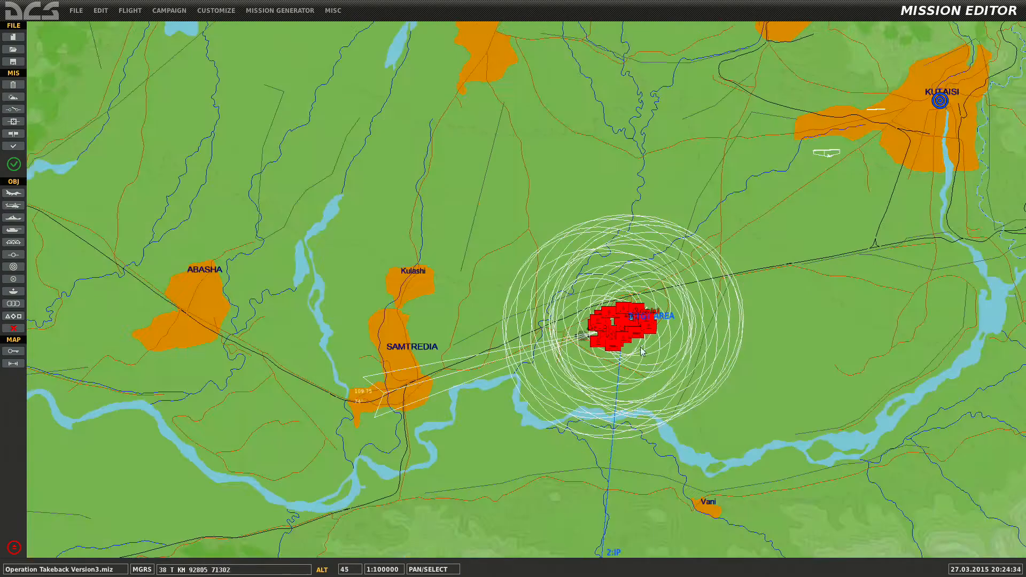
left_click_drag(605, 424, 671, 255)
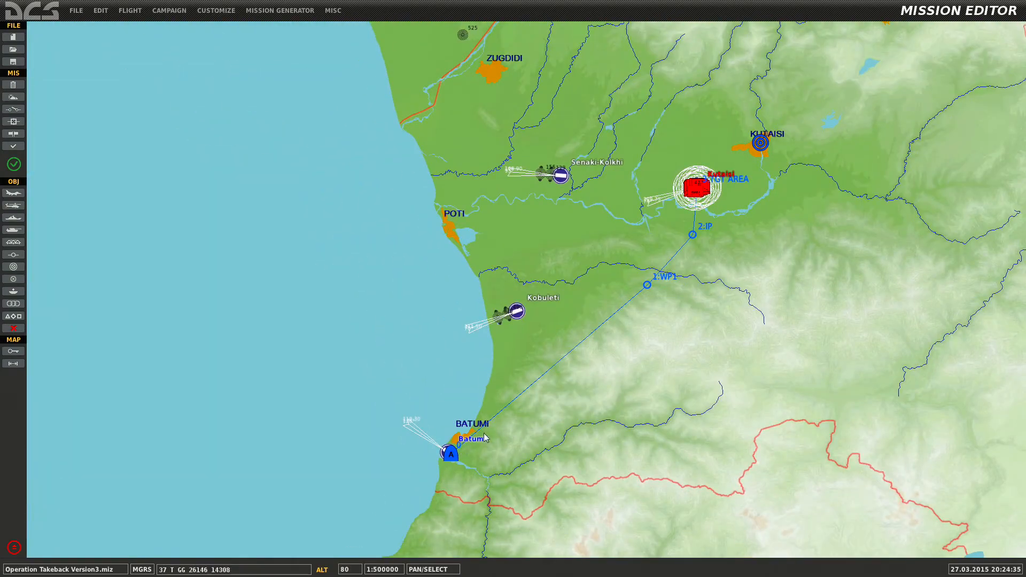
Start a new vehicle group for Batumi airfield, name it Batumi Frindly HMMV and set its country to USA.
scroll(465, 444, "up", 10)
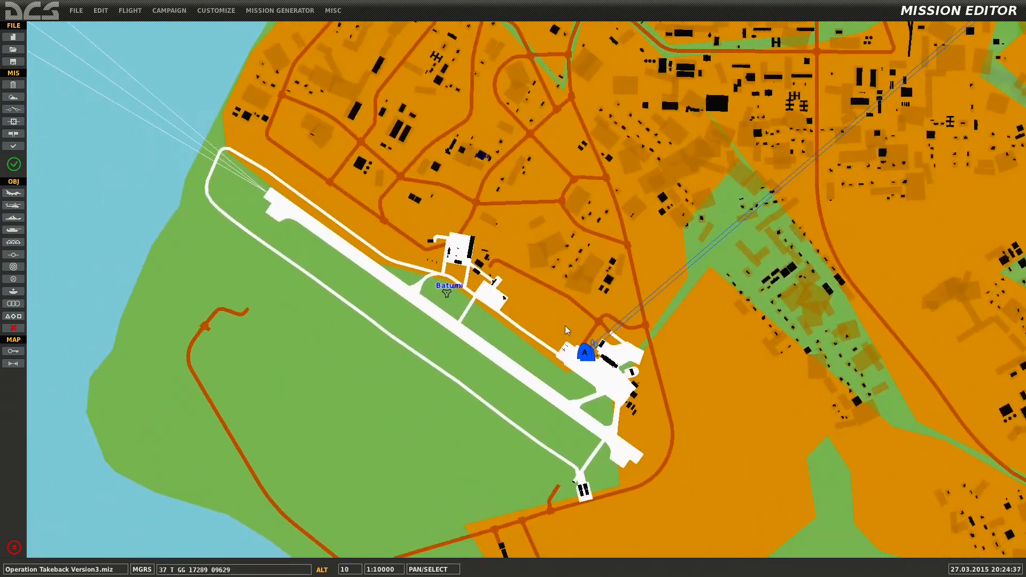
scroll(646, 315, "down", 3)
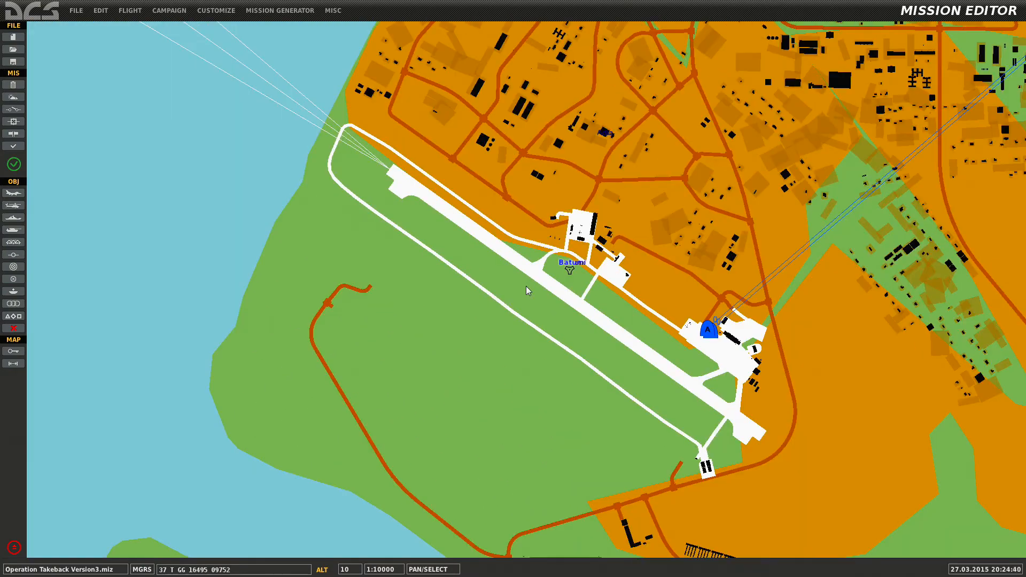
left_click(13, 230)
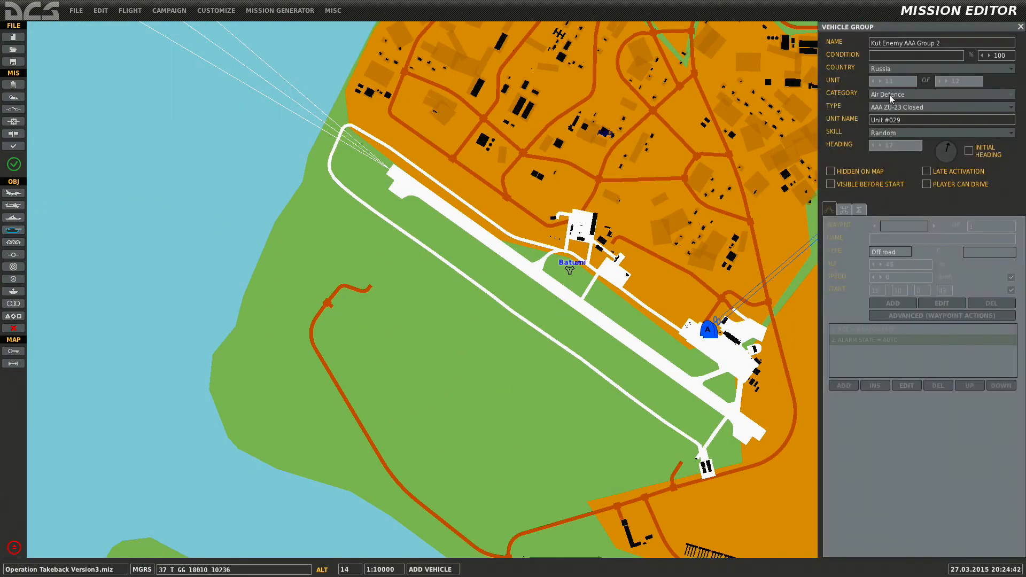
left_click_drag(940, 42, 805, 44)
type("Batumi Frindly HMMV")
left_click(903, 69)
left_click(893, 80)
Choose category Armor and type APC M1043 HMMWV Armament, and place the unit beside the helicopter stands on Batumi's apron.
left_click(899, 93)
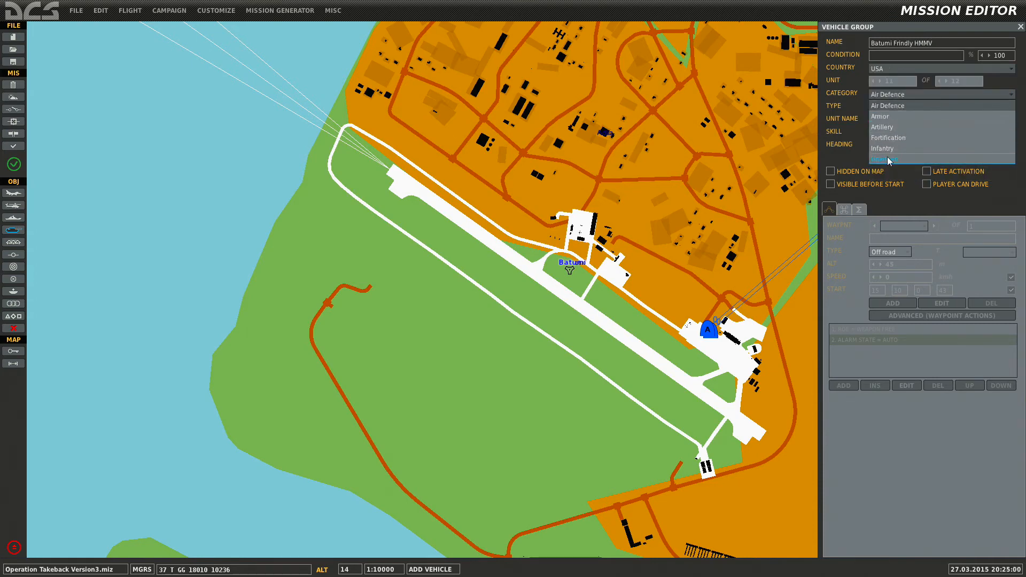
left_click(890, 117)
left_click(905, 108)
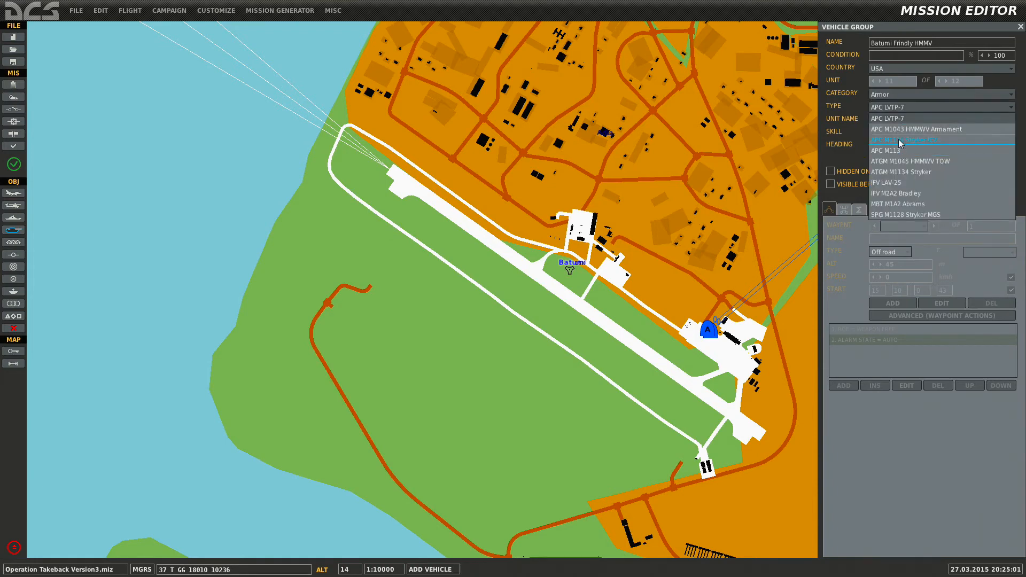
left_click(901, 130)
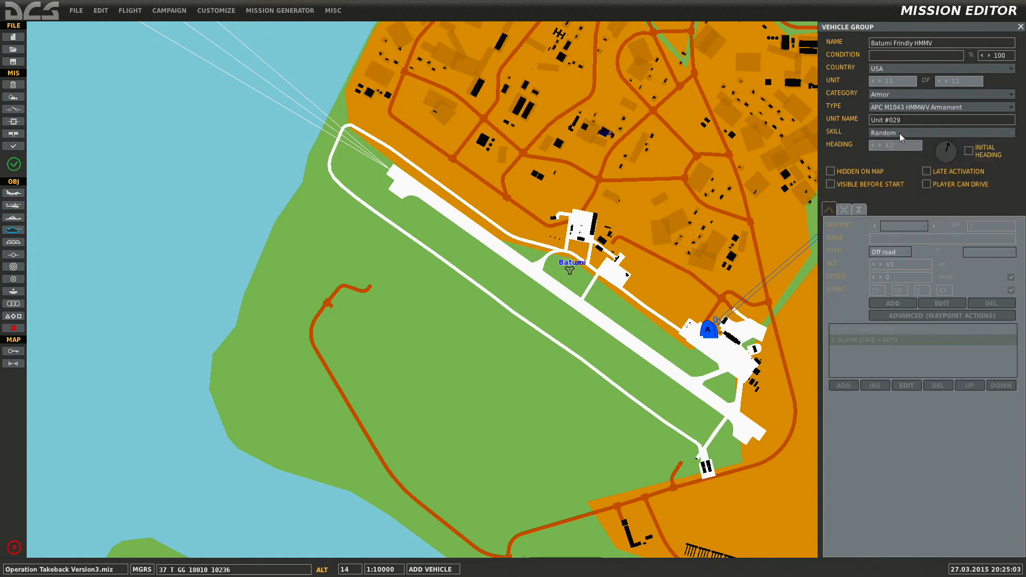
scroll(587, 277, "up", 4)
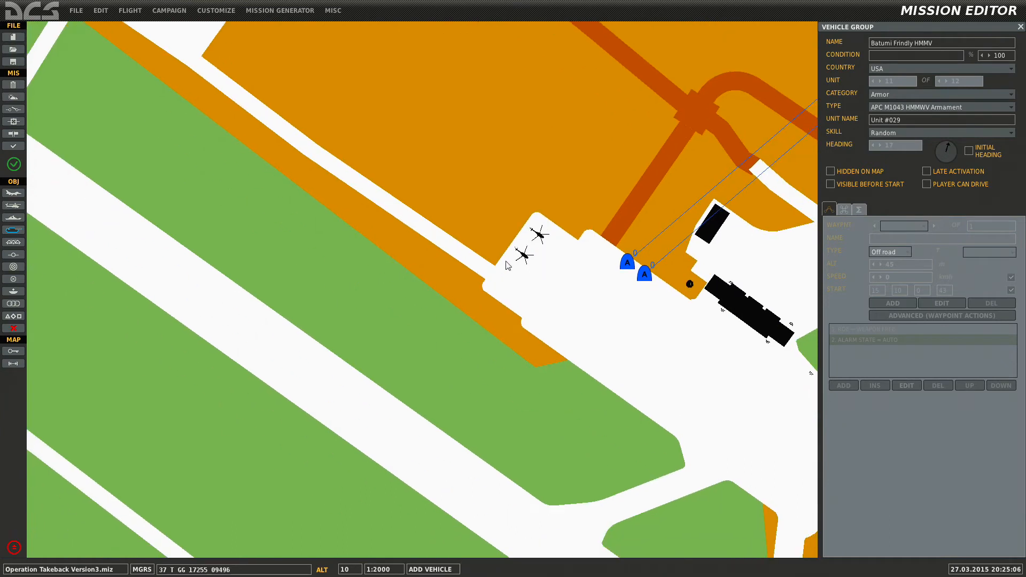
left_click(487, 269)
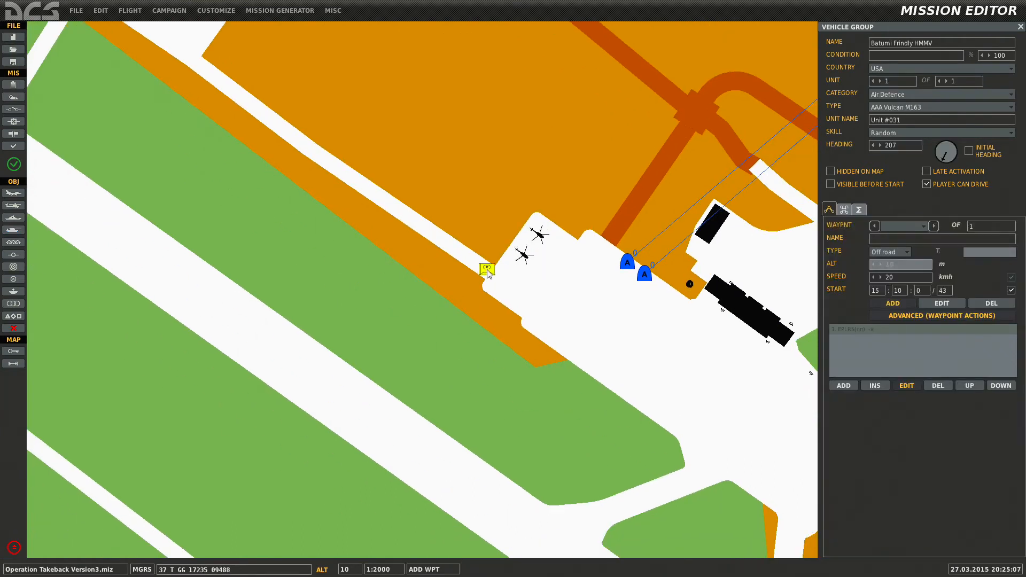
Set the placed unit's category to Armor and type to APC M1043 HMMWV Armament, and disable Player Can Drive.
left_click(906, 92)
left_click(896, 115)
left_click(896, 107)
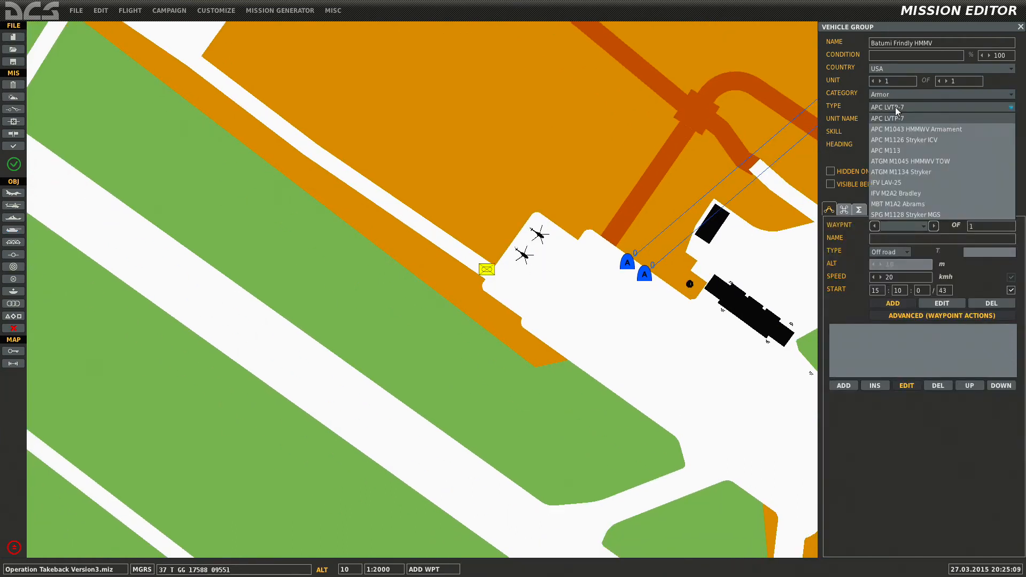
left_click(897, 126)
left_click(928, 185)
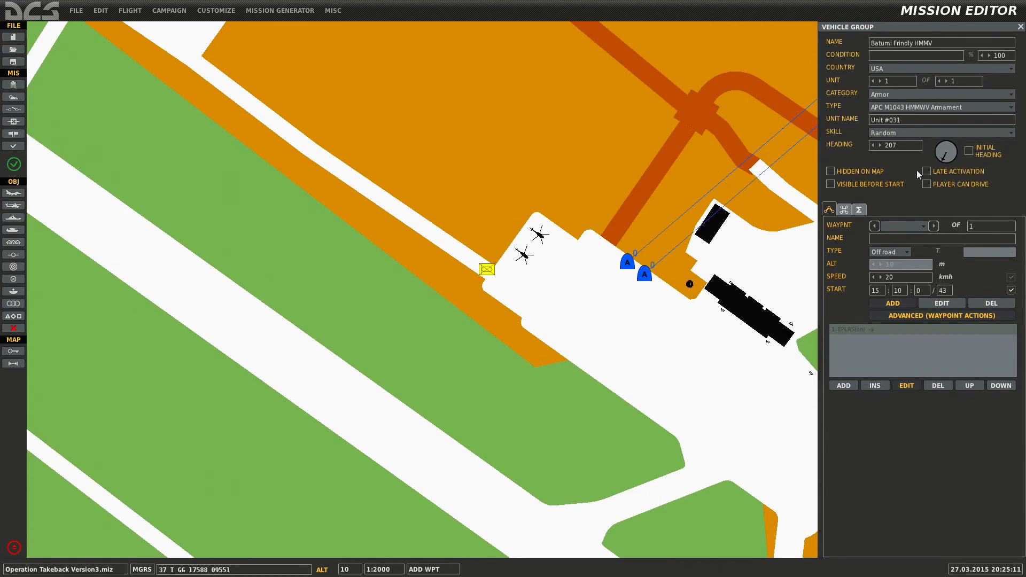
Keep the waypoint type Off road and add two waypoints for the HMMWV, on Batumi's southeast apron and the grass south of it.
left_click(893, 253)
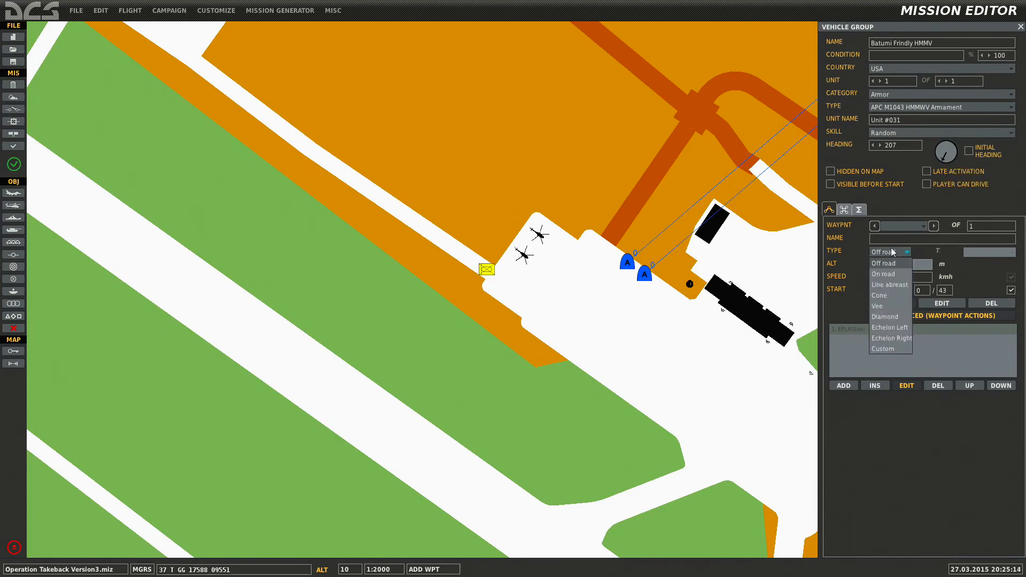
left_click(893, 253)
left_click(892, 253)
left_click(891, 263)
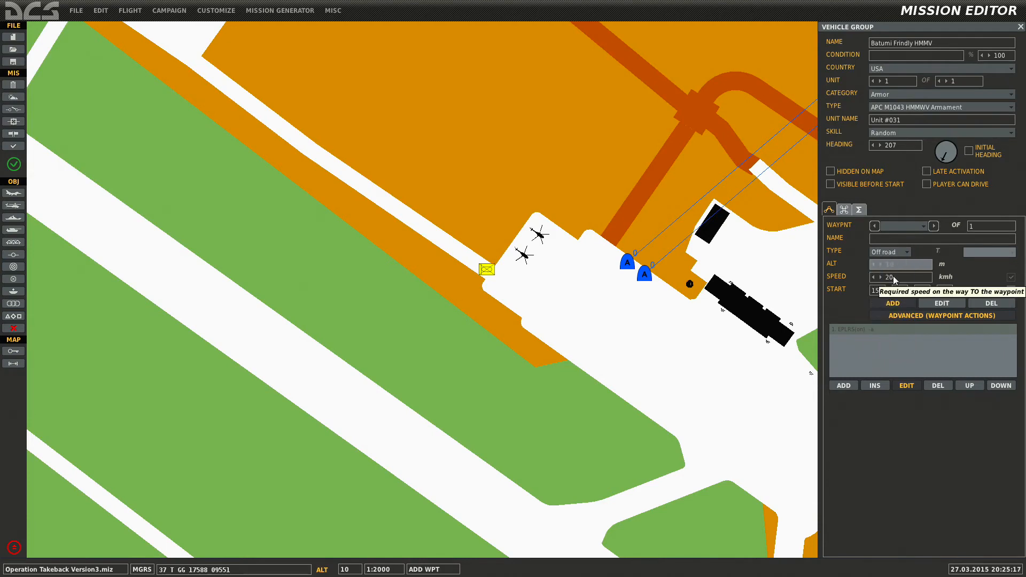
right_click_drag(567, 303, 461, 254)
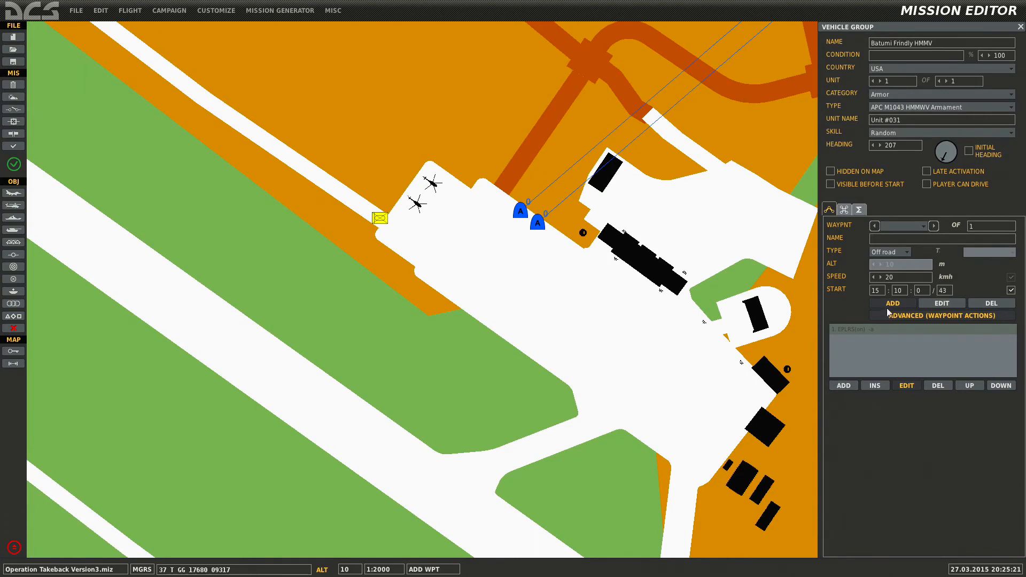
right_click_drag(580, 350, 488, 279)
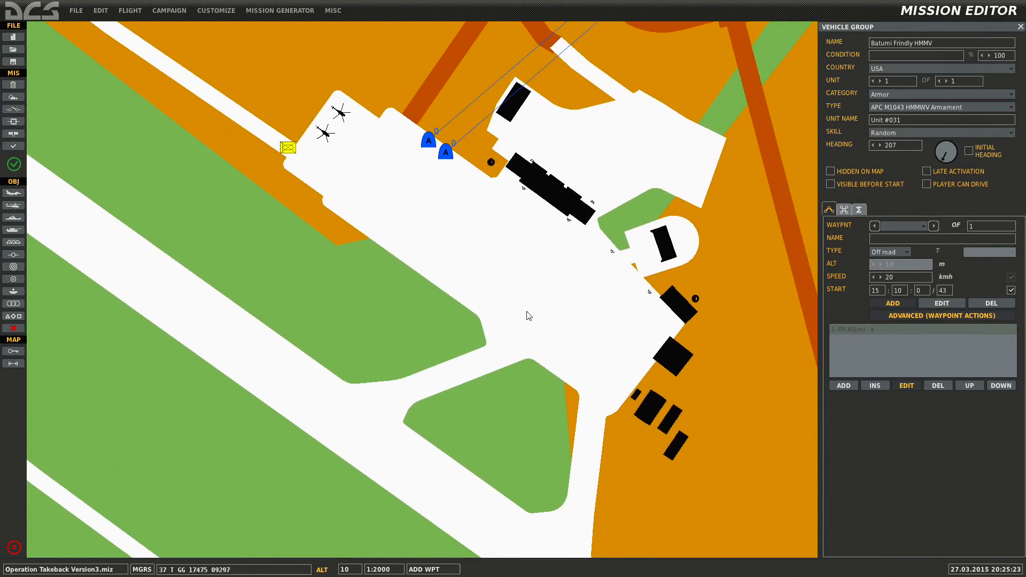
left_click(512, 315)
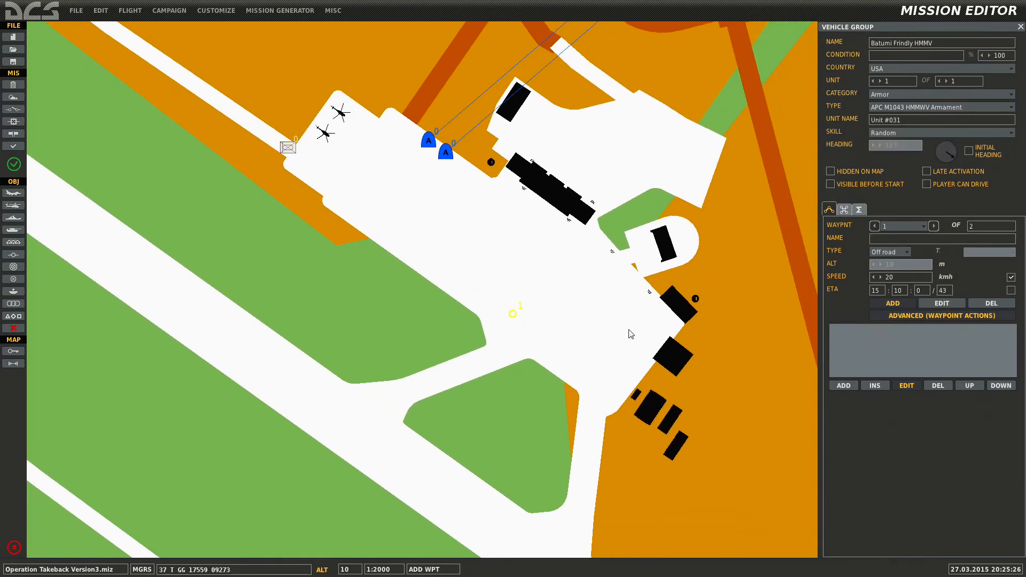
right_click_drag(610, 363, 588, 247)
left_click(493, 321)
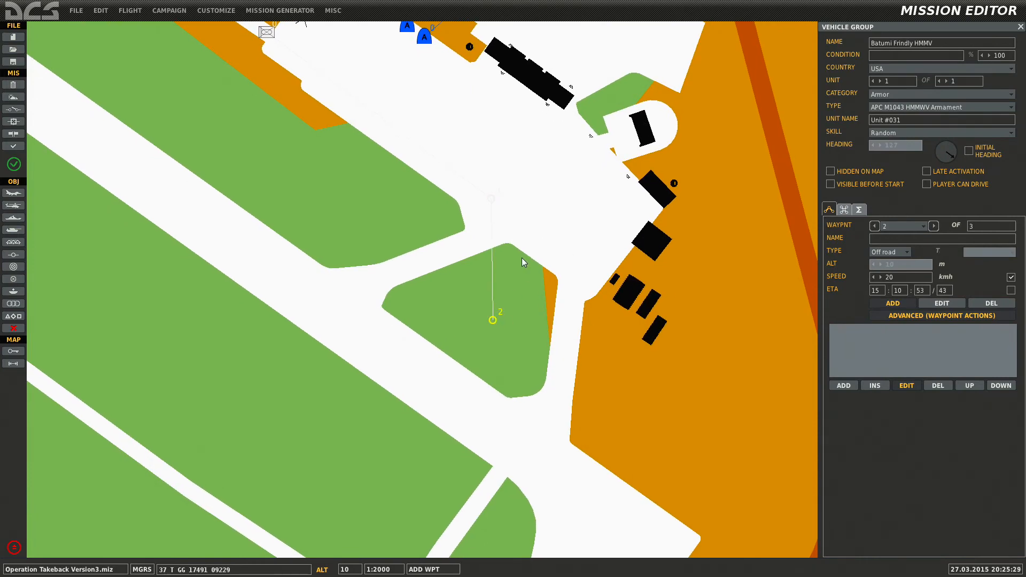
Review the HMMWV's waypoints at Batumi and the enemy units with their threat rings around Kutaisi airfield.
scroll(523, 262, "down", 5)
scroll(507, 235, "up", 5)
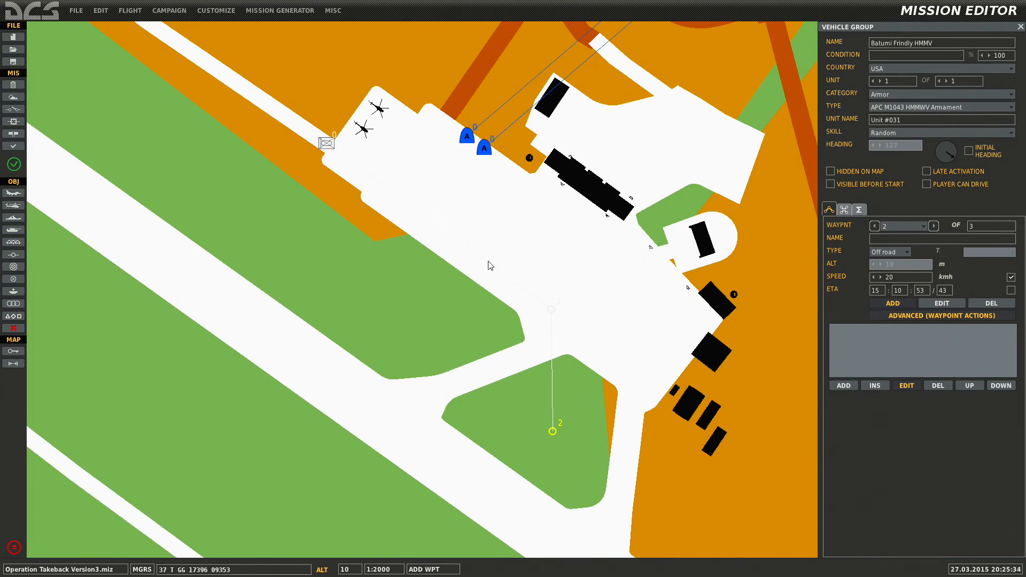
scroll(530, 362, "down", 5)
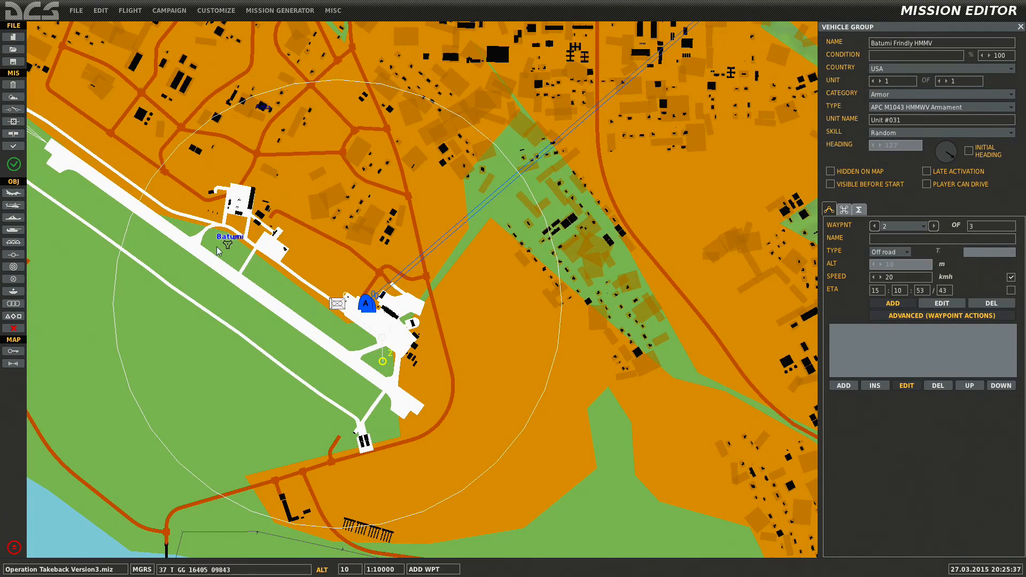
scroll(280, 190, "down", 5)
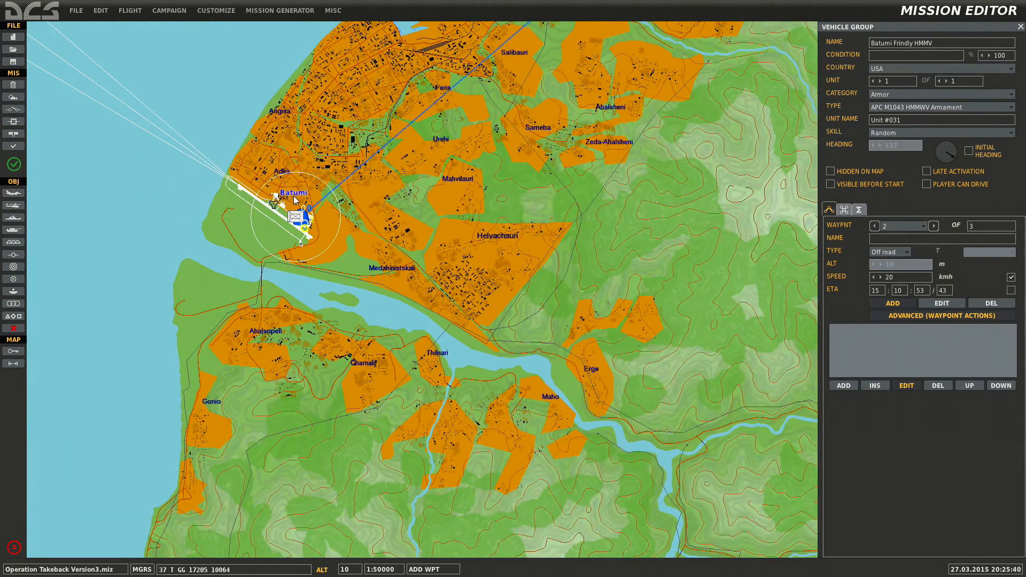
scroll(440, 254, "down", 1)
scroll(440, 255, "down", 3)
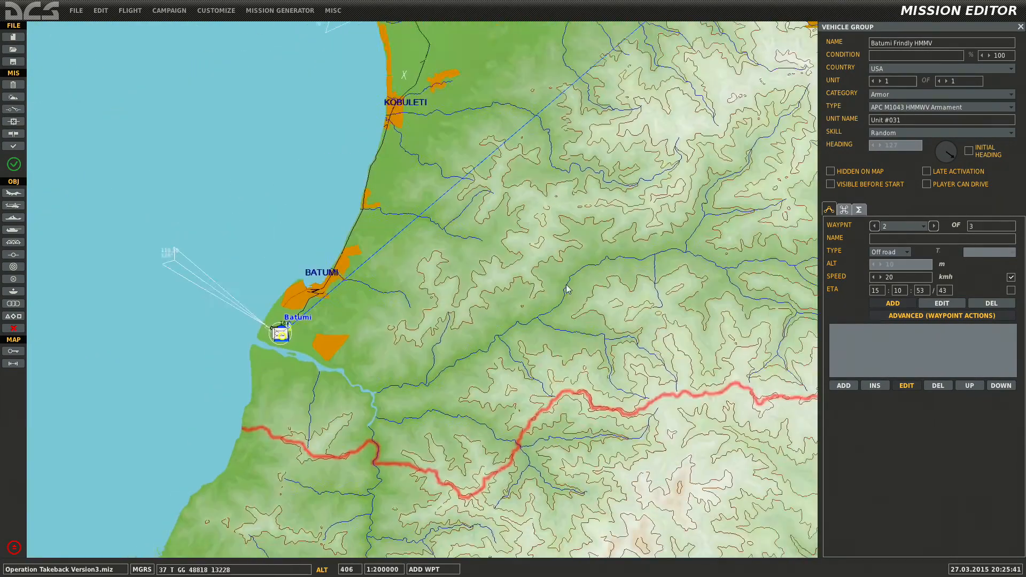
scroll(524, 212, "up", 1)
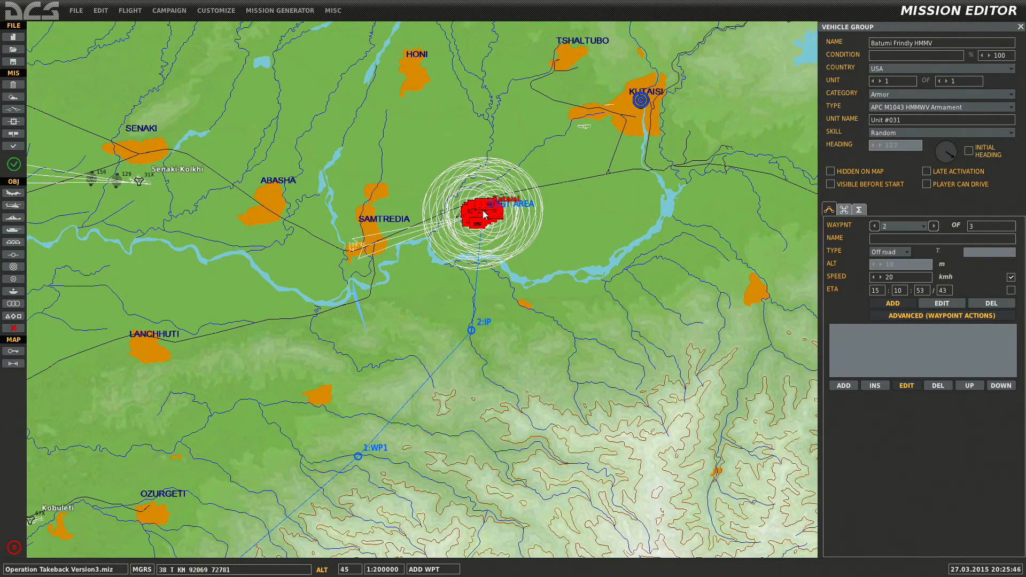
scroll(481, 211, "up", 2)
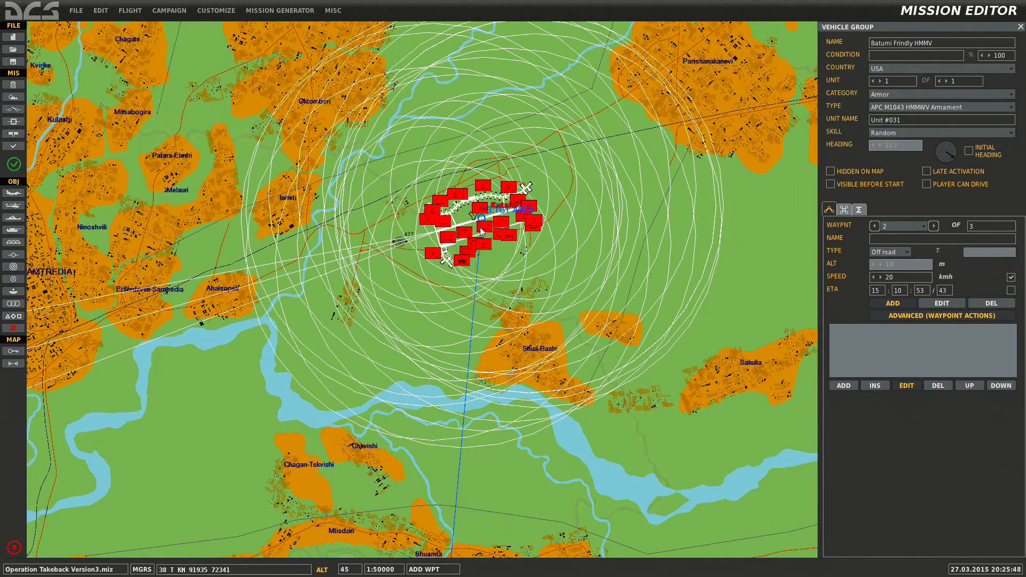
scroll(480, 231, "up", 2)
scroll(482, 229, "down", 2)
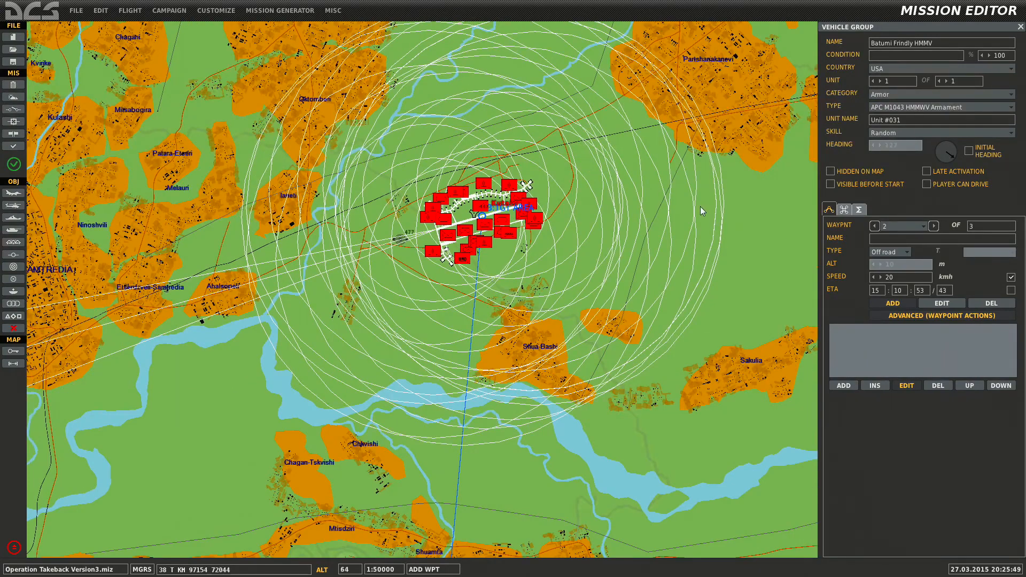
left_click_drag(750, 206, 551, 205)
scroll(550, 205, "down", 1)
scroll(550, 204, "down", 1)
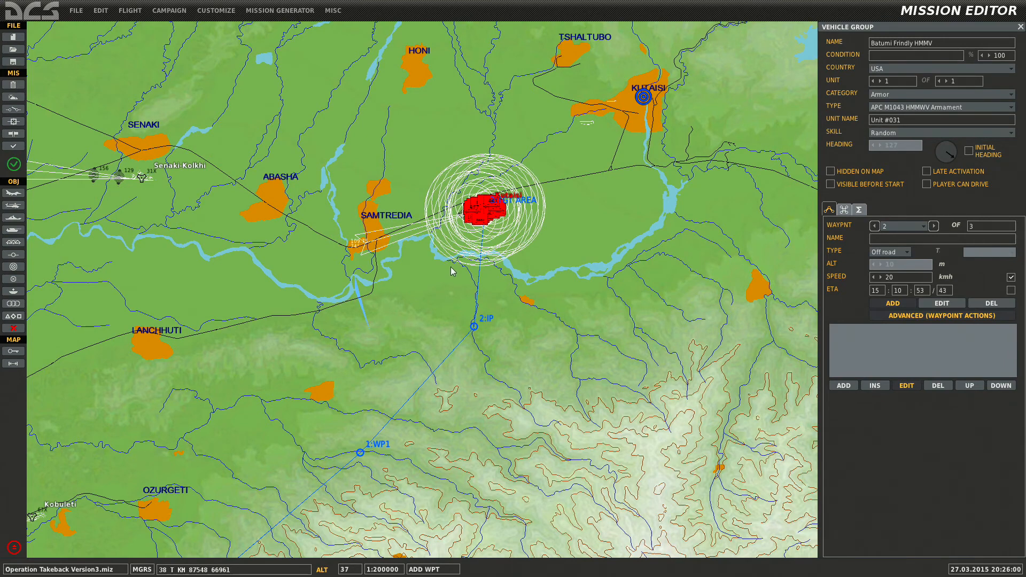
Examine the flight route from Batumi through WP1 and IP to the target area at Kutaisi airfield.
right_click_drag(455, 266, 519, 181)
scroll(501, 220, "down", 1)
right_click_drag(498, 229, 590, 216)
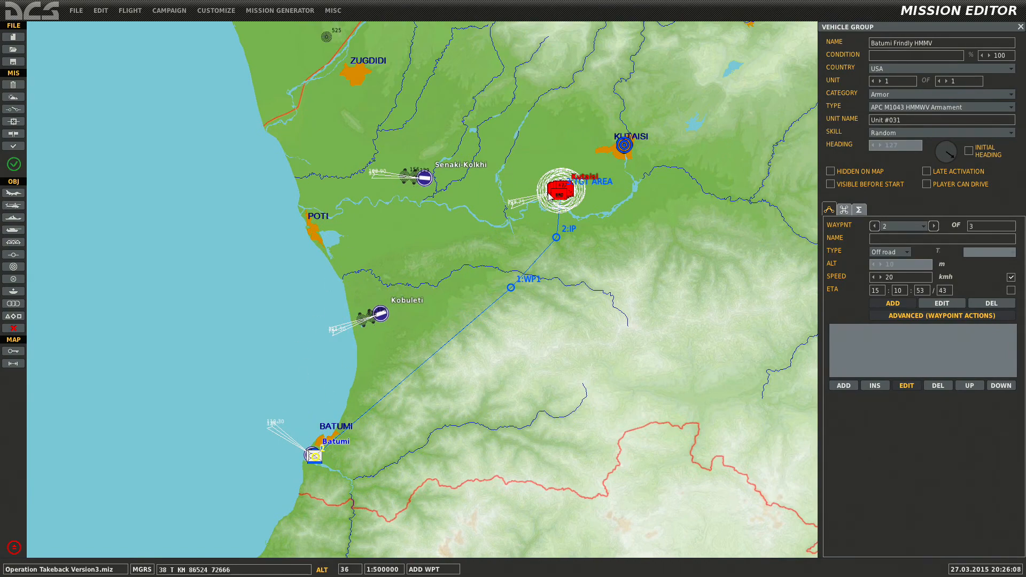
scroll(570, 189, "up", 4)
scroll(565, 189, "down", 4)
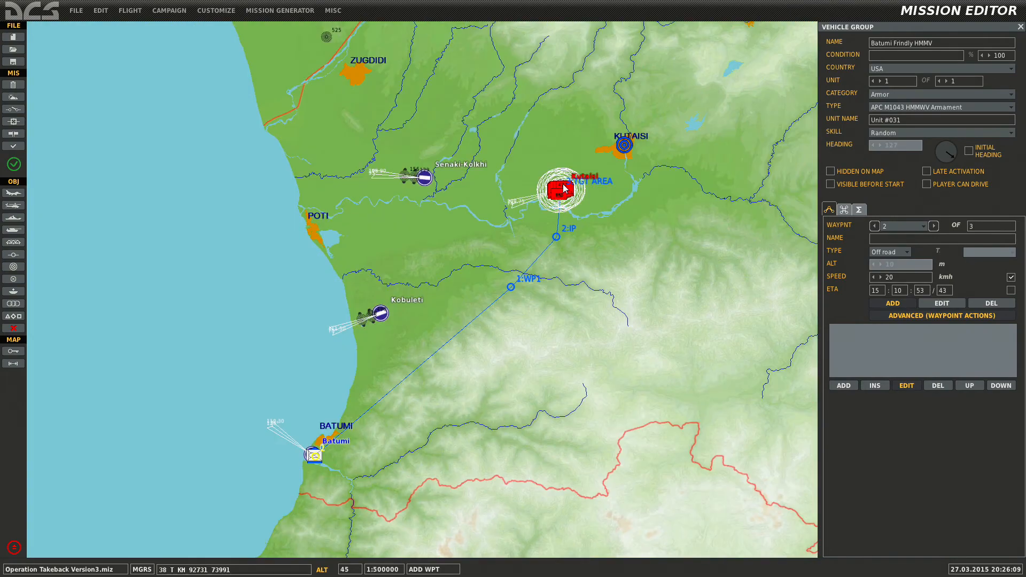
scroll(560, 194, "up", 8)
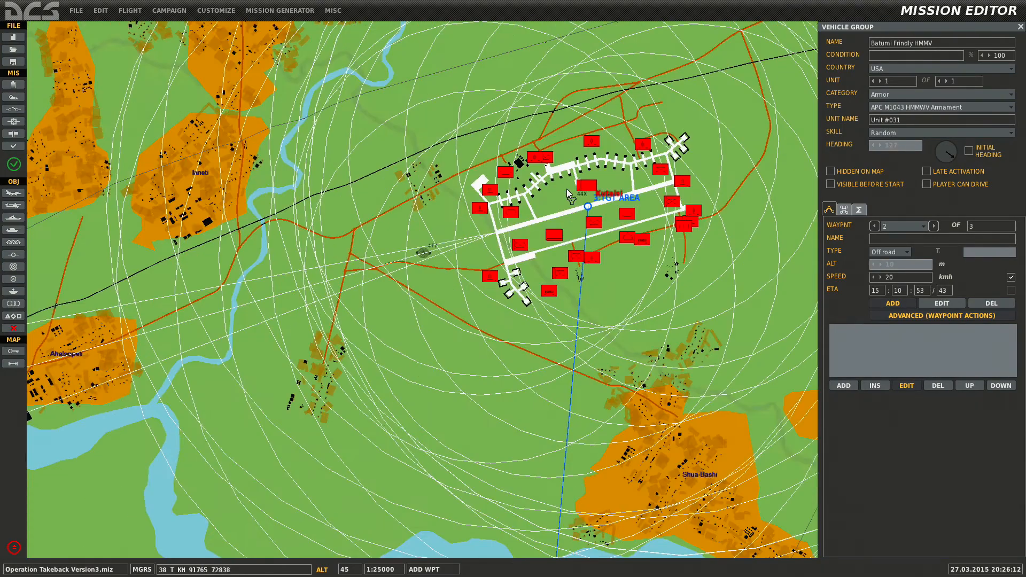
scroll(589, 182, "up", 2)
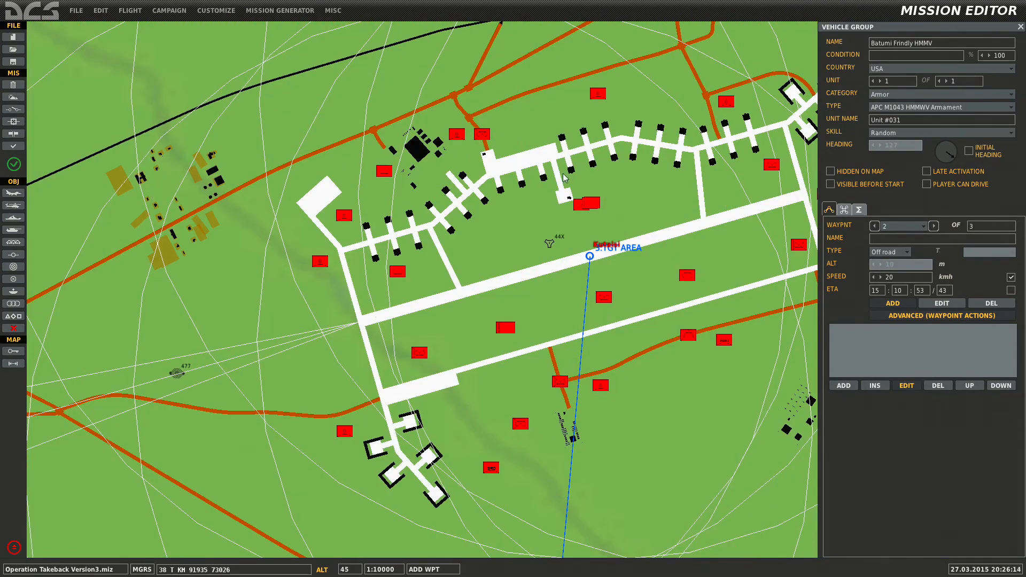
Try the Late Activation option on Kut Enemy AAA Group 2 and switch it back off.
right_click_drag(589, 182, 400, 185)
left_click(282, 153)
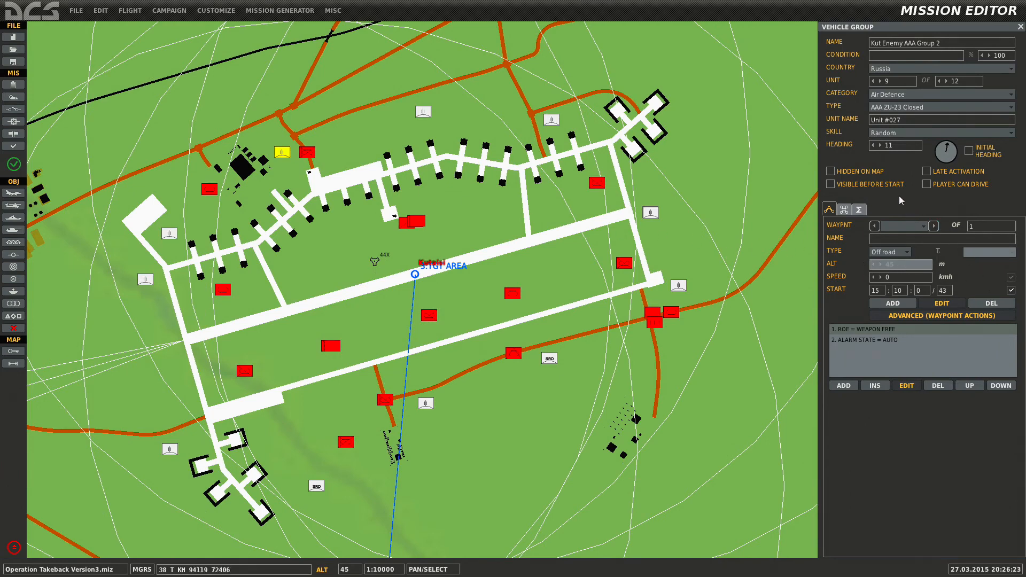
left_click(926, 172)
left_click(927, 171)
left_click(927, 172)
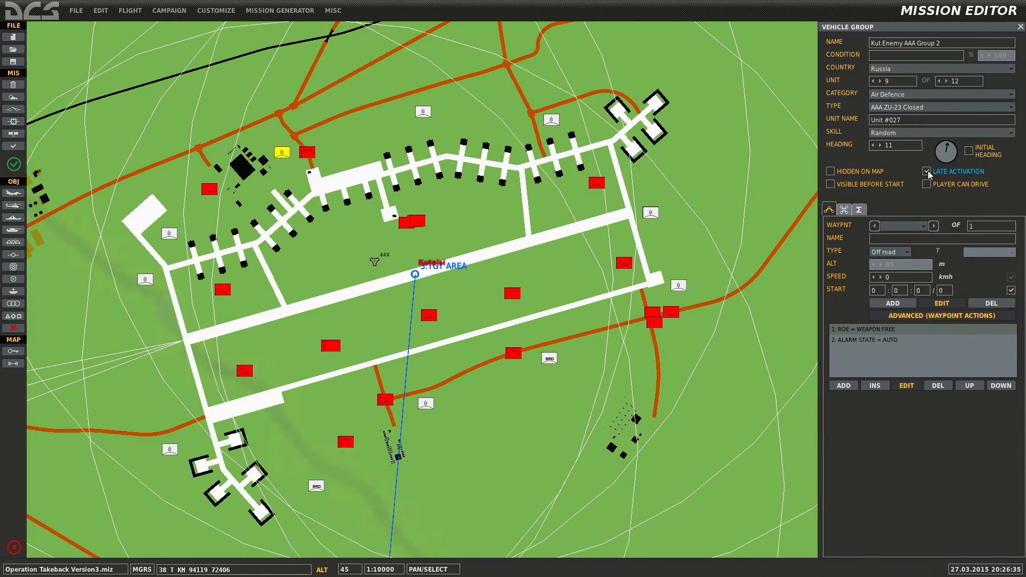
left_click(927, 171)
Start a new vehicle group named TEST over Batumi's town area, with country Canada and category Unarmed.
scroll(581, 196, "down", 6)
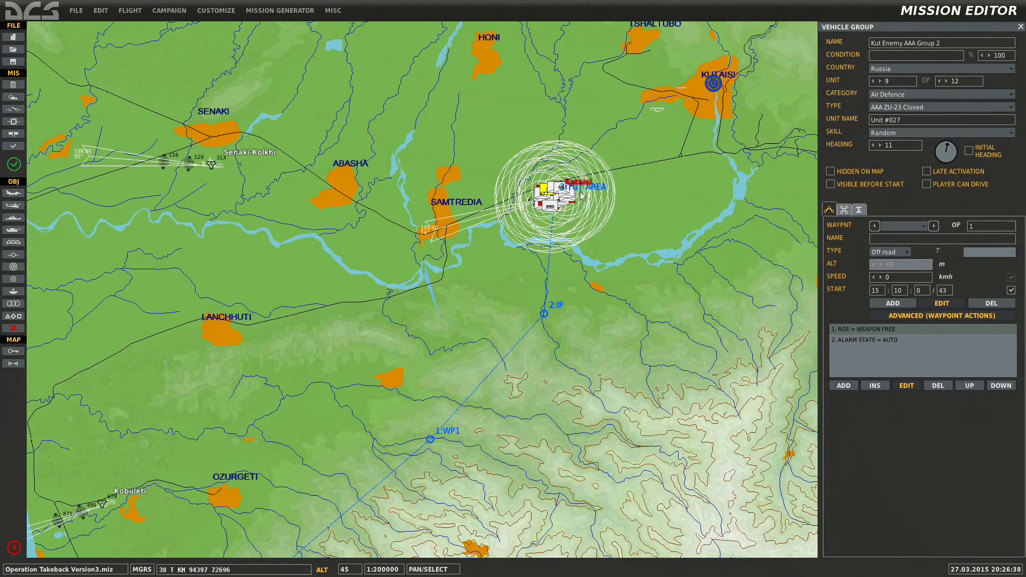
scroll(692, 202, "down", 1)
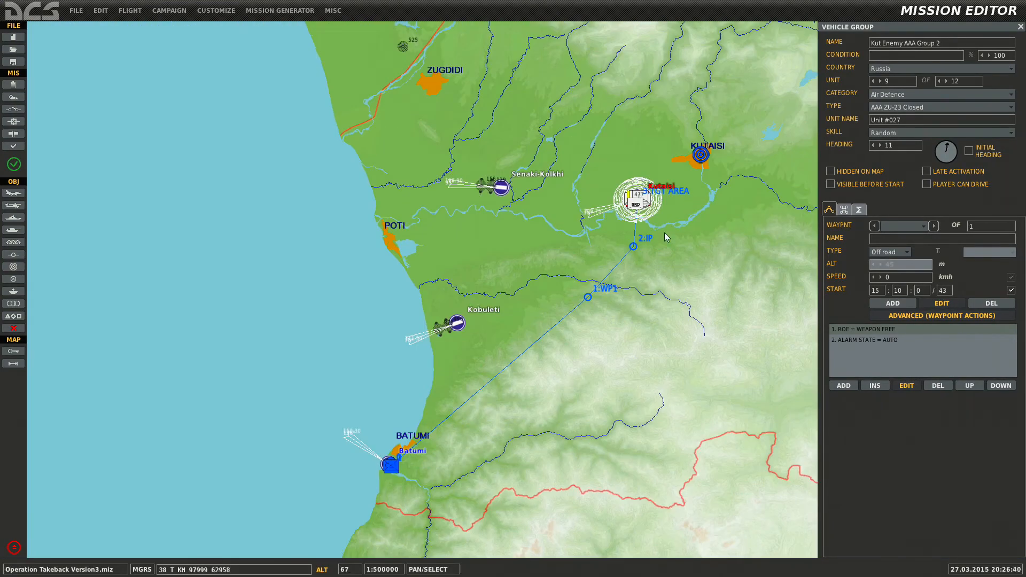
right_click_drag(665, 232, 661, 159)
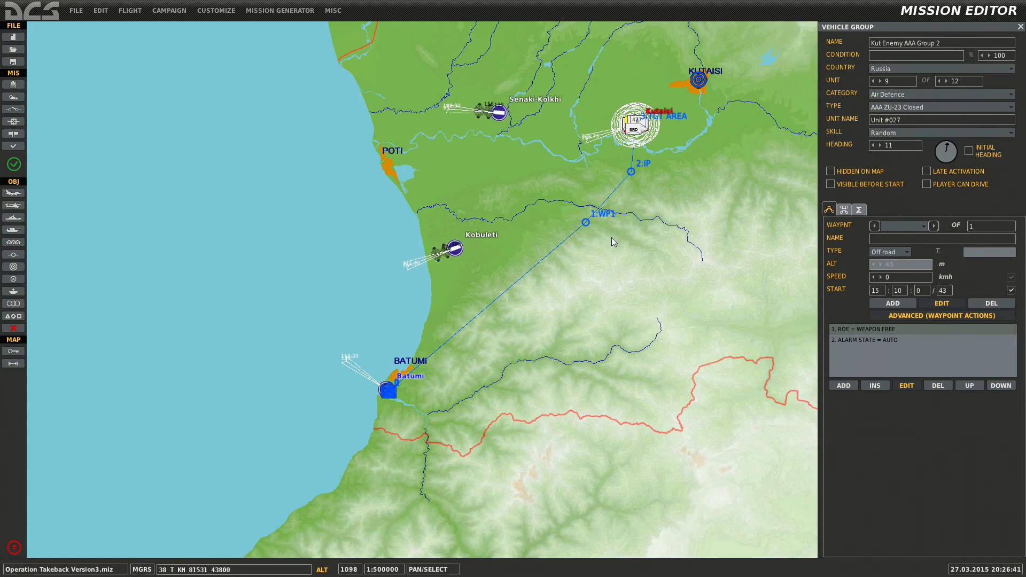
scroll(438, 342, "up", 2)
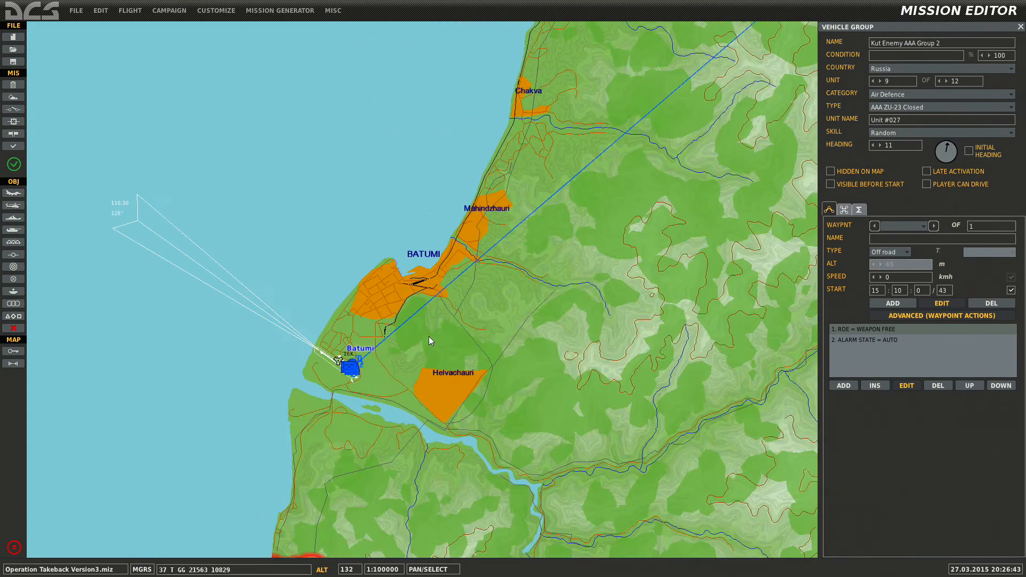
scroll(429, 341, "up", 4)
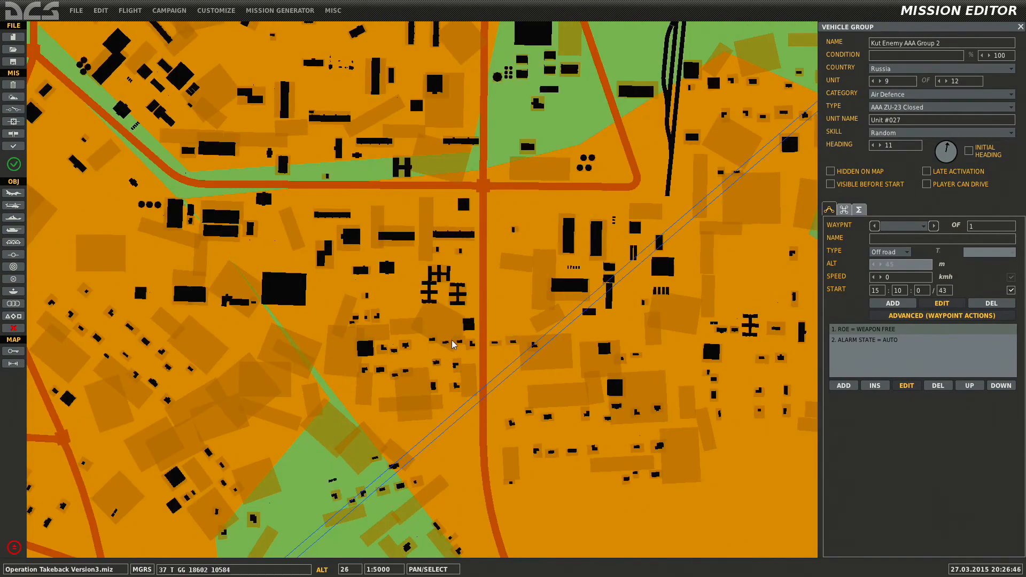
scroll(452, 343, "down", 2)
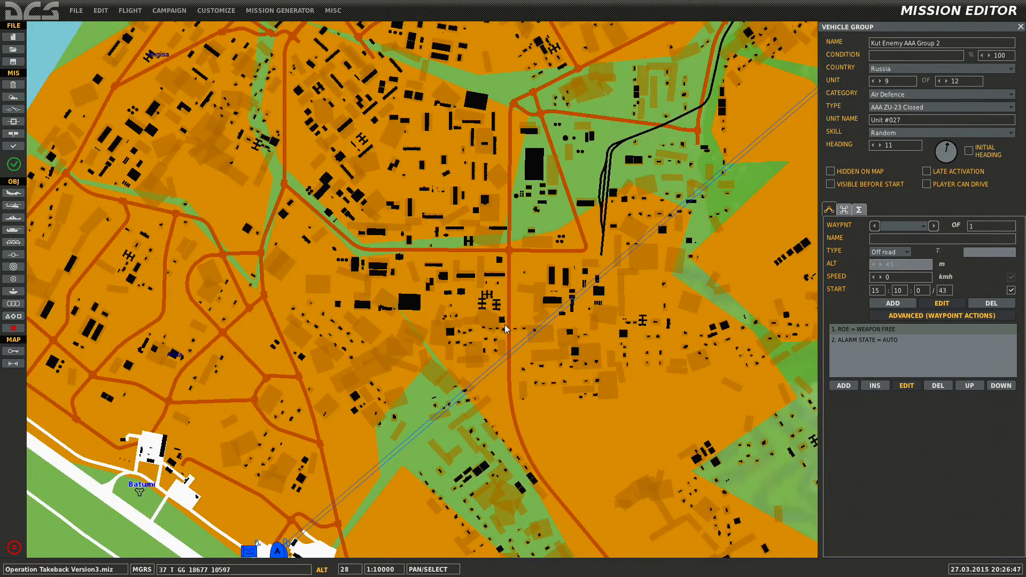
left_click(14, 230)
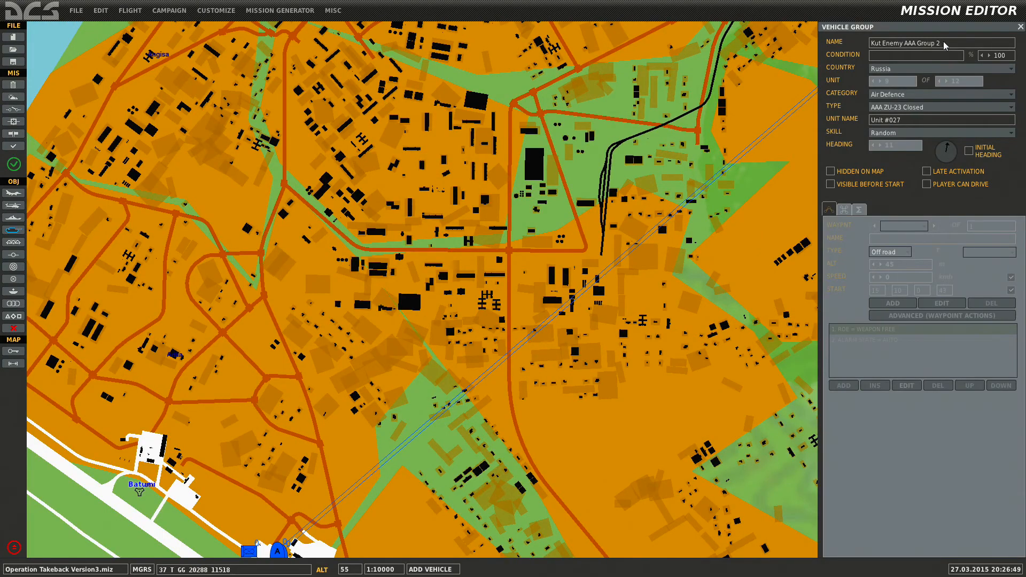
left_click(943, 43)
type("TEST")
left_click(898, 69)
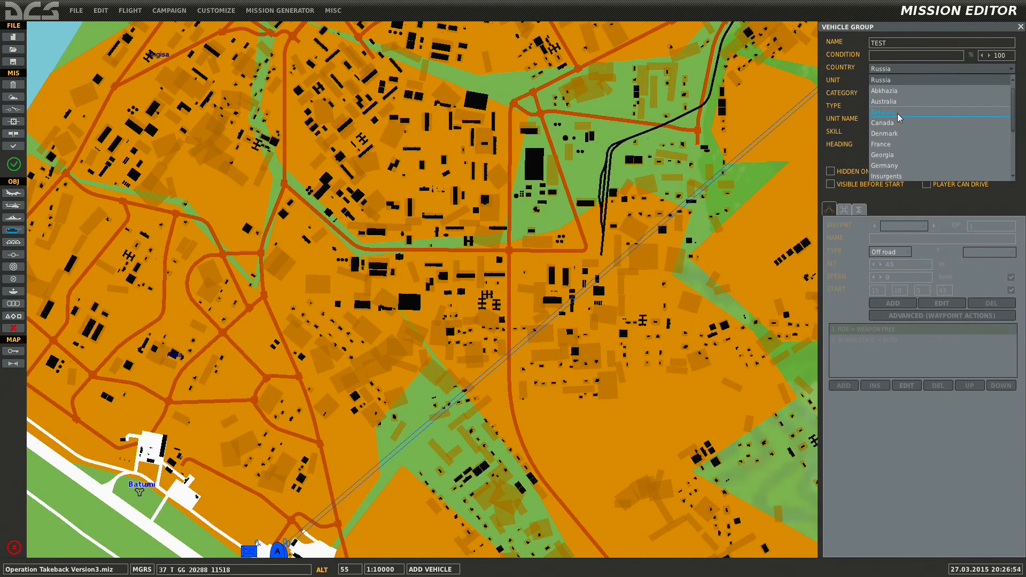
left_click(899, 123)
left_click(906, 95)
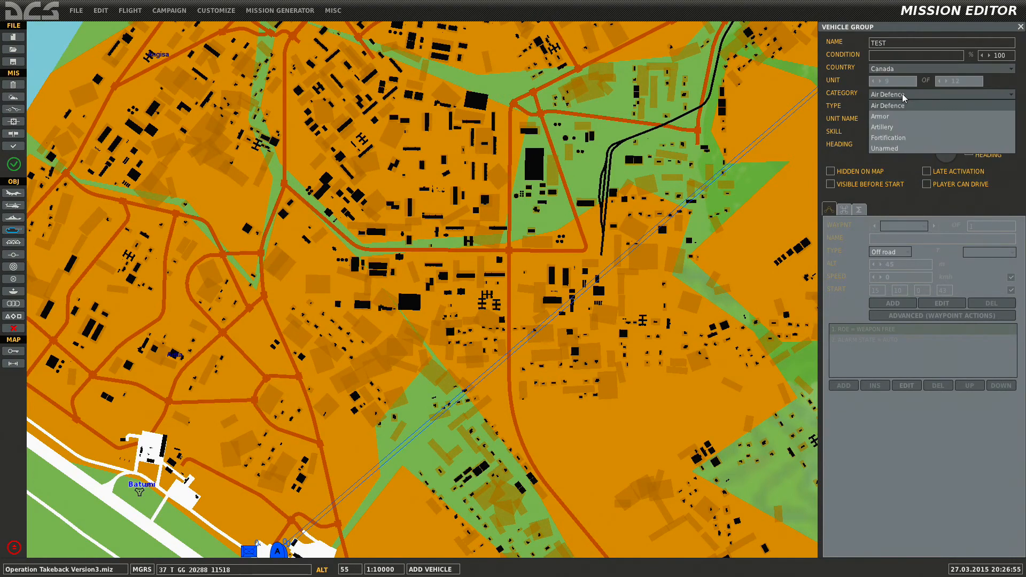
left_click(896, 148)
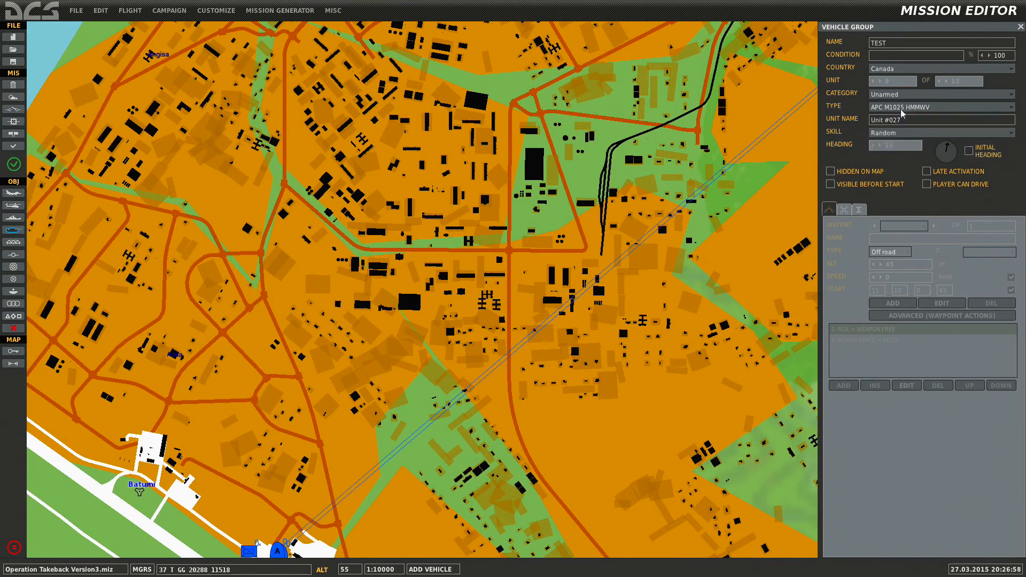
Place the TEST group just south of the road junction northeast of Batumi airfield and set its waypoint type to On road.
scroll(514, 279, "up", 4)
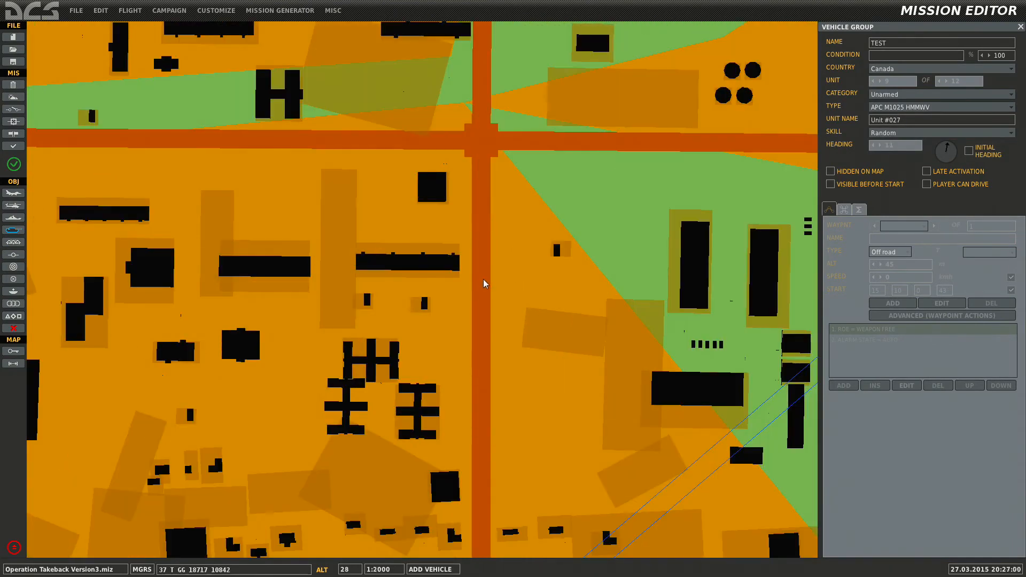
left_click(501, 230)
left_click(891, 252)
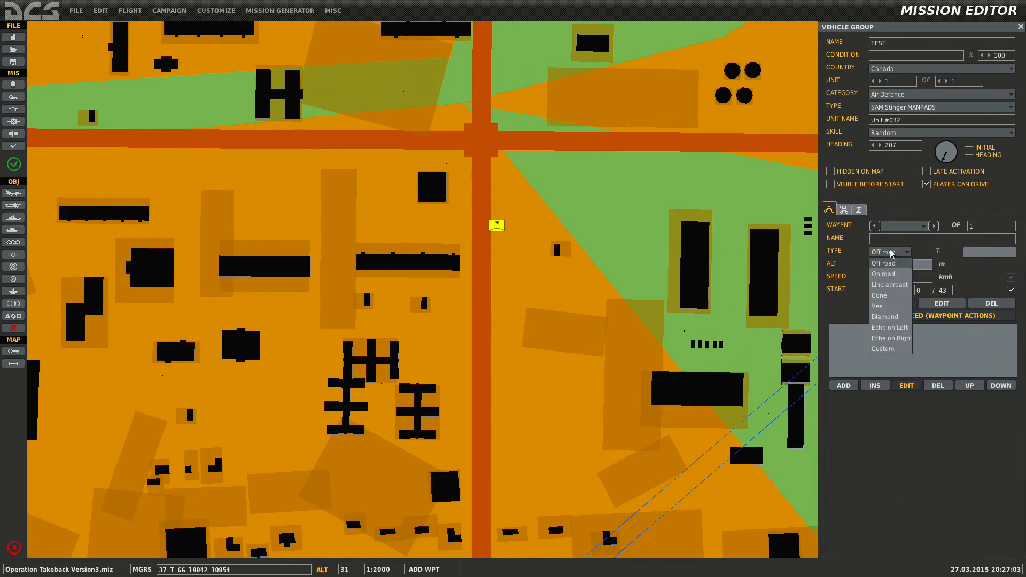
left_click(884, 273)
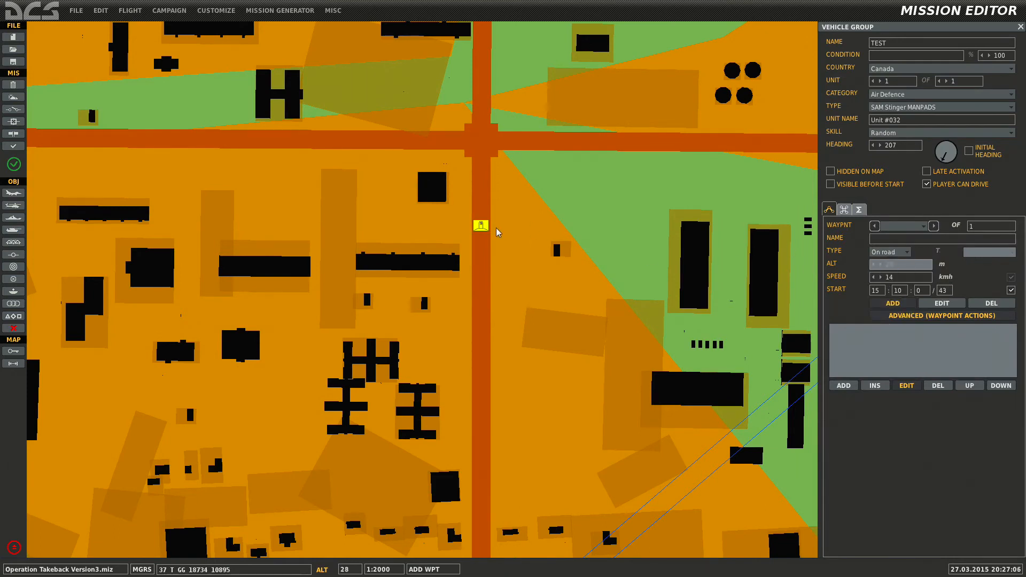
scroll(495, 227, "up", 1)
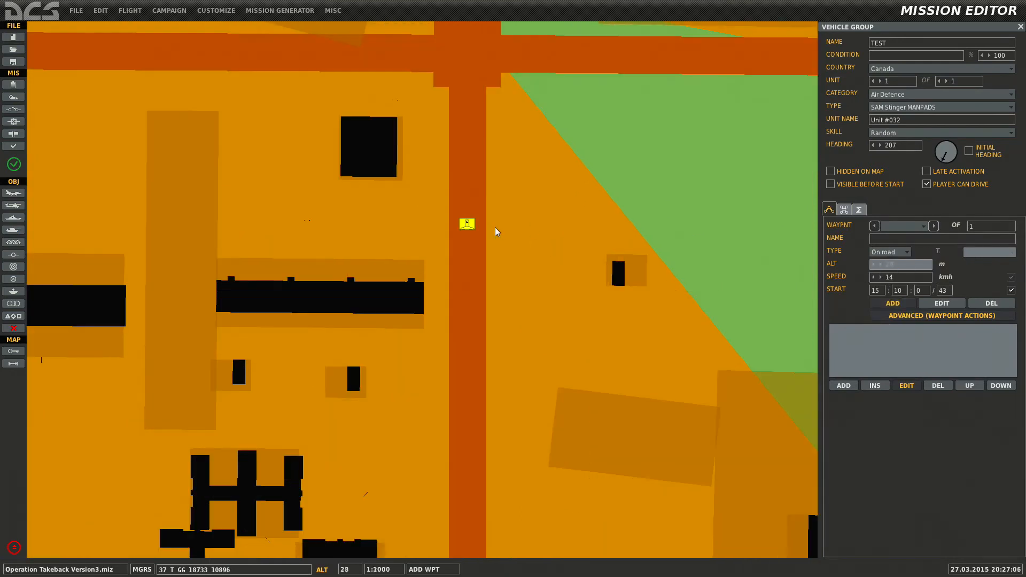
Turn off Player Can Drive for the TEST unit, set its heading to 7, and change its category to Unarmed.
left_click(927, 183)
left_click(951, 143)
left_click(912, 95)
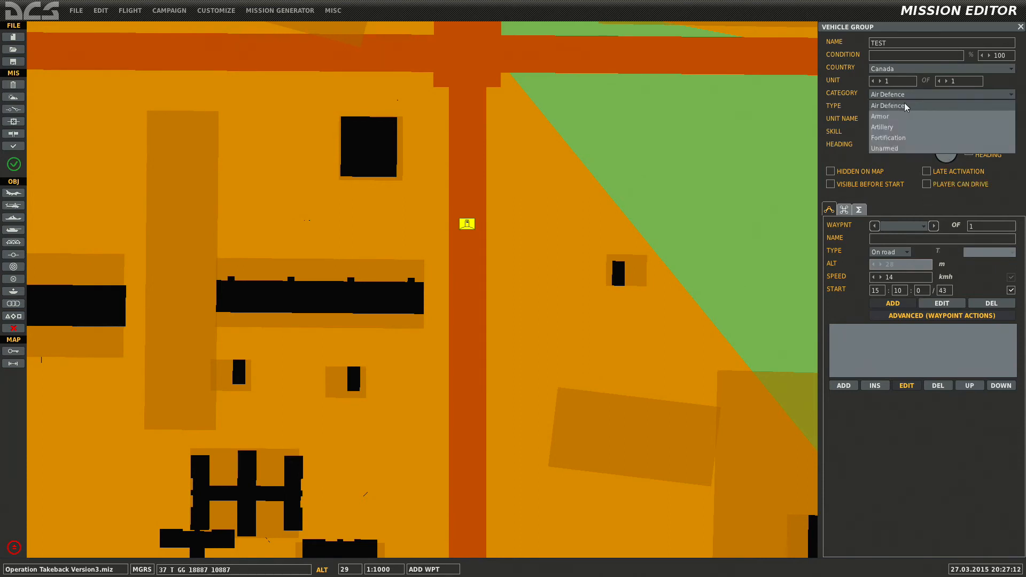
left_click(889, 148)
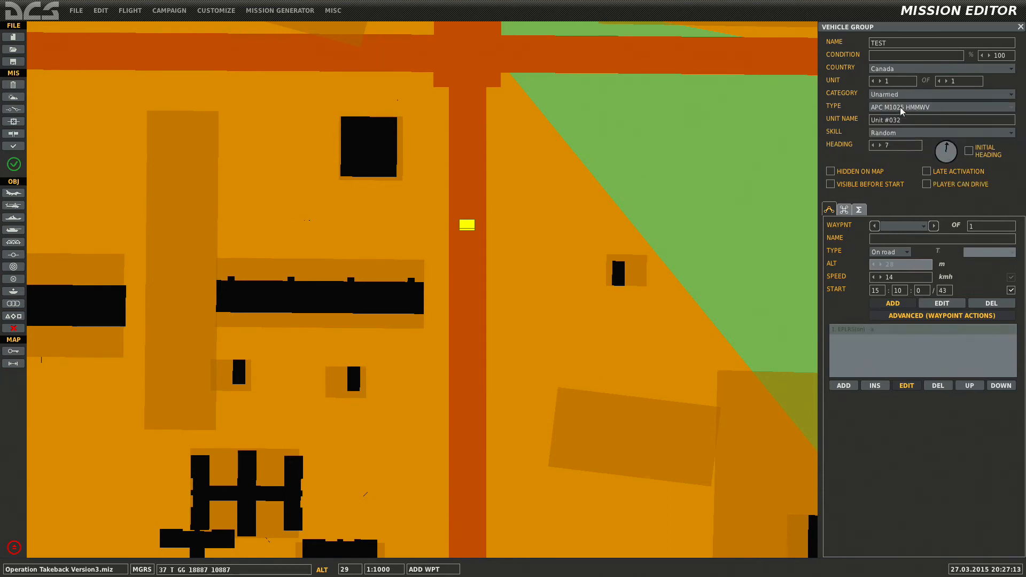
Increase the TEST group to four HMMWVs and move the column north along the road towards the junction.
left_click(945, 82)
left_click(945, 82)
left_click(945, 82)
right_click_drag(579, 219, 486, 155)
left_click_drag(378, 163, 377, 101)
right_click_drag(396, 114, 417, 226)
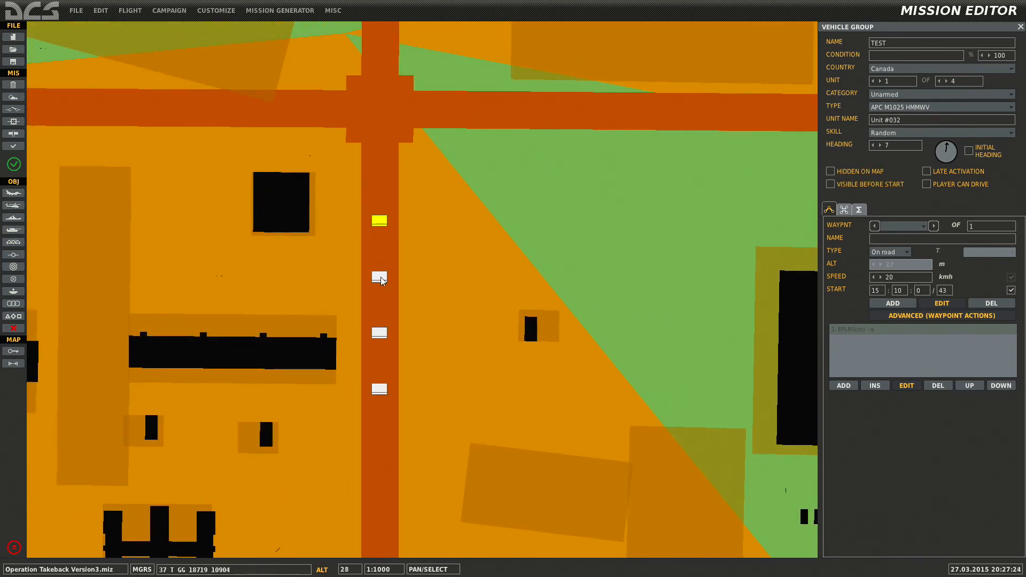
Add an On road waypoint for the TEST group on the street junction in the built-up area to the northeast.
scroll(384, 323, "down", 1)
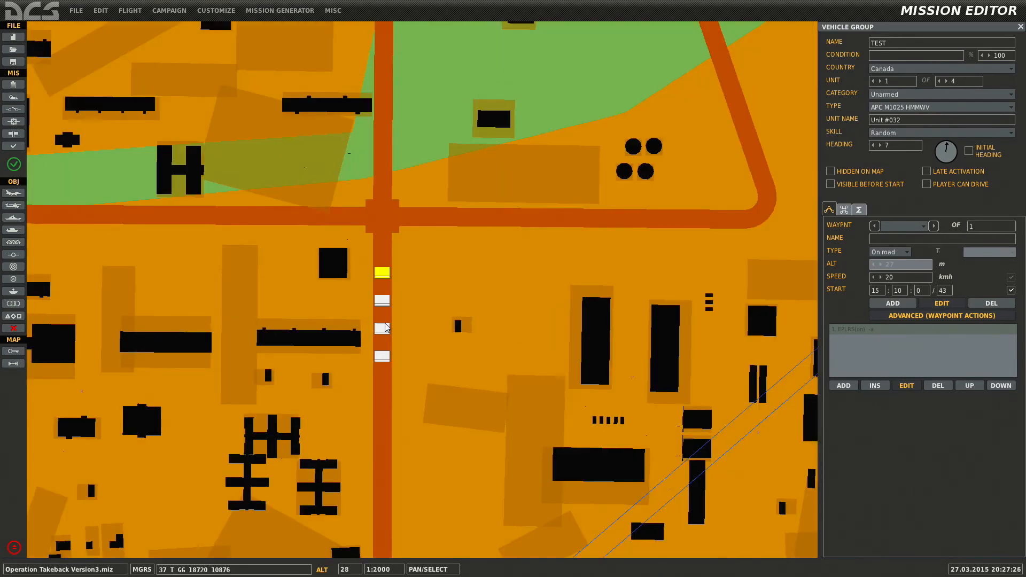
scroll(386, 327, "down", 1)
scroll(384, 324, "up", 2)
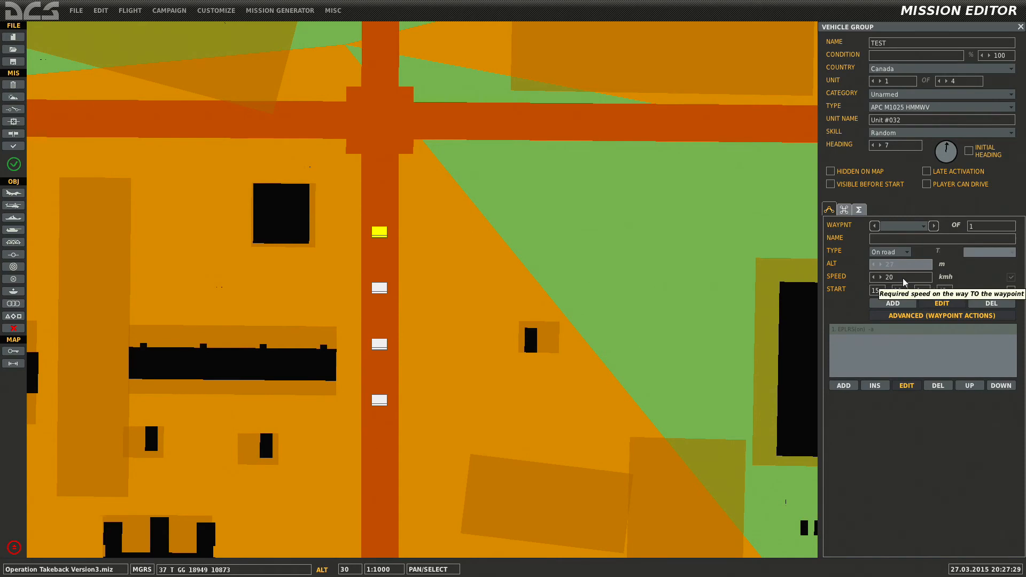
left_click_drag(678, 242, 602, 240)
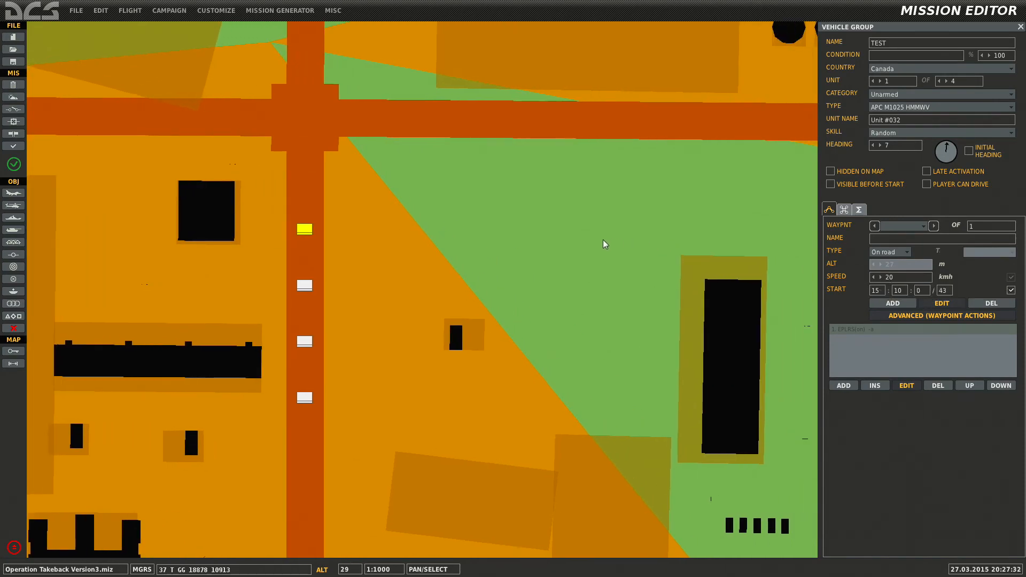
scroll(604, 240, "down", 1)
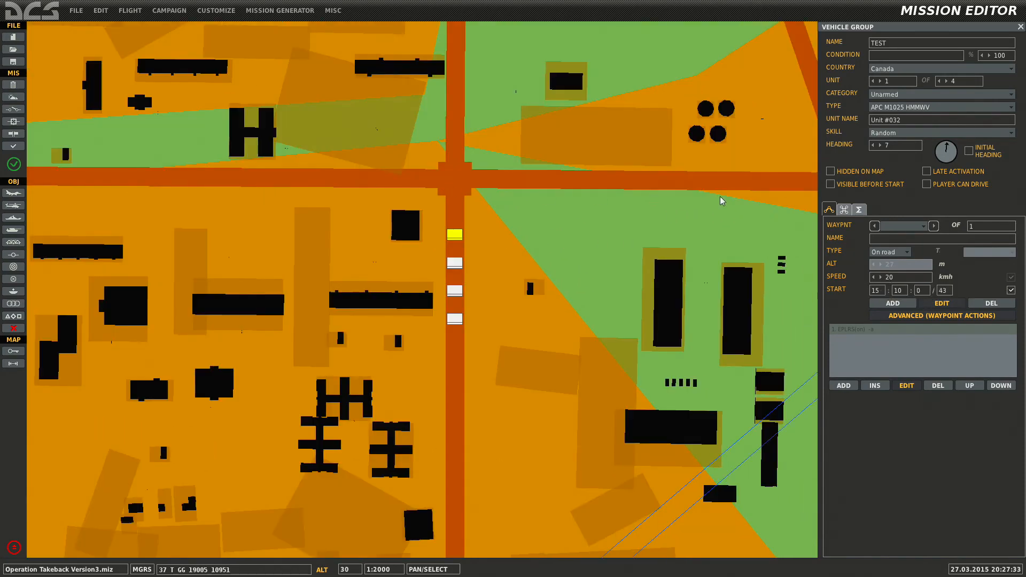
left_click_drag(810, 188, 572, 184)
left_click_drag(358, 157, 545, 199)
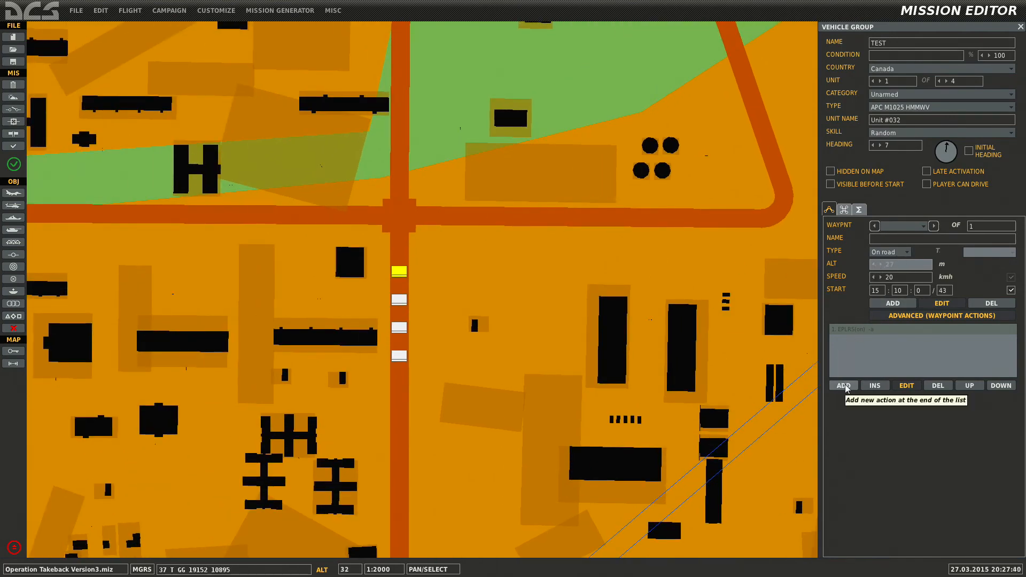
left_click(892, 303)
scroll(615, 335, "down", 6)
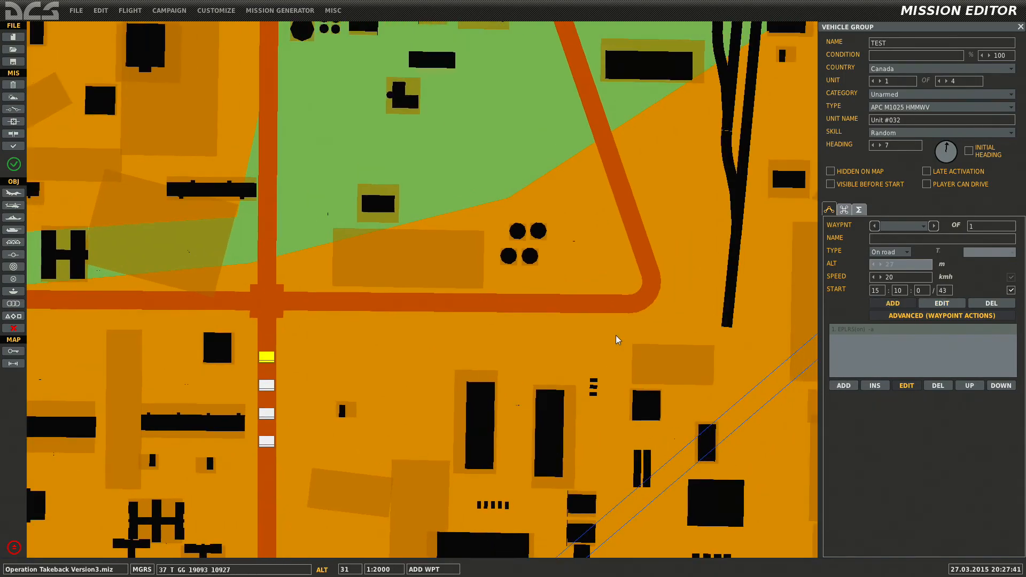
scroll(616, 335, "up", 1)
scroll(620, 236, "up", 1)
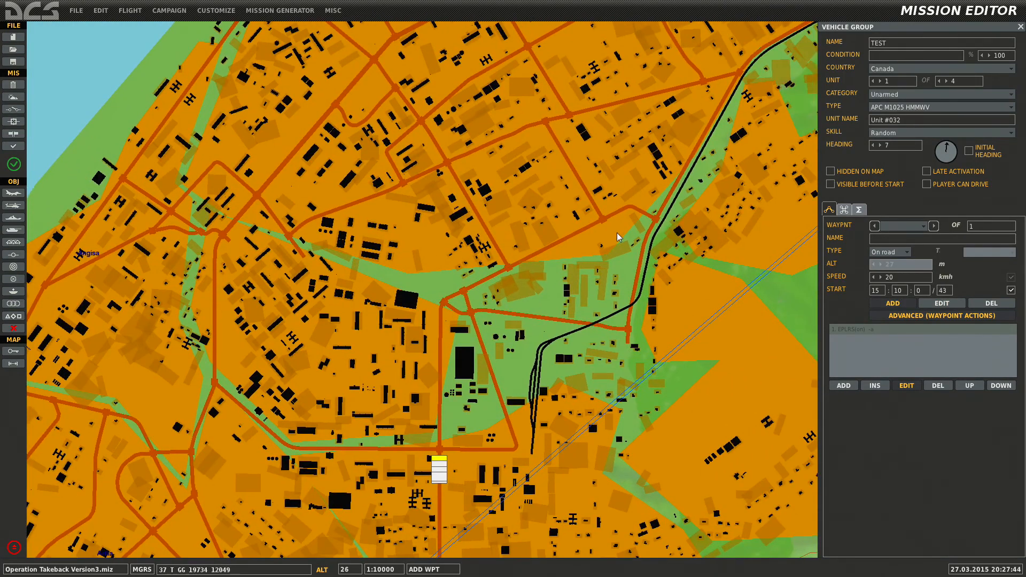
left_click(542, 122)
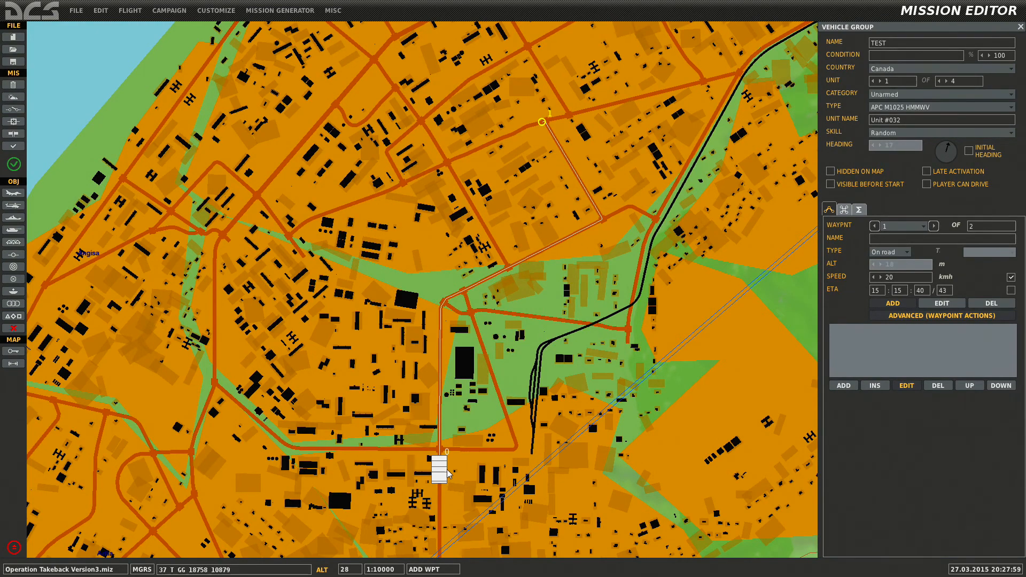
Examine the speed, start time and ETA settings of the TEST group's waypoints 0 and 1.
scroll(448, 474, "up", 3)
scroll(410, 418, "down", 3)
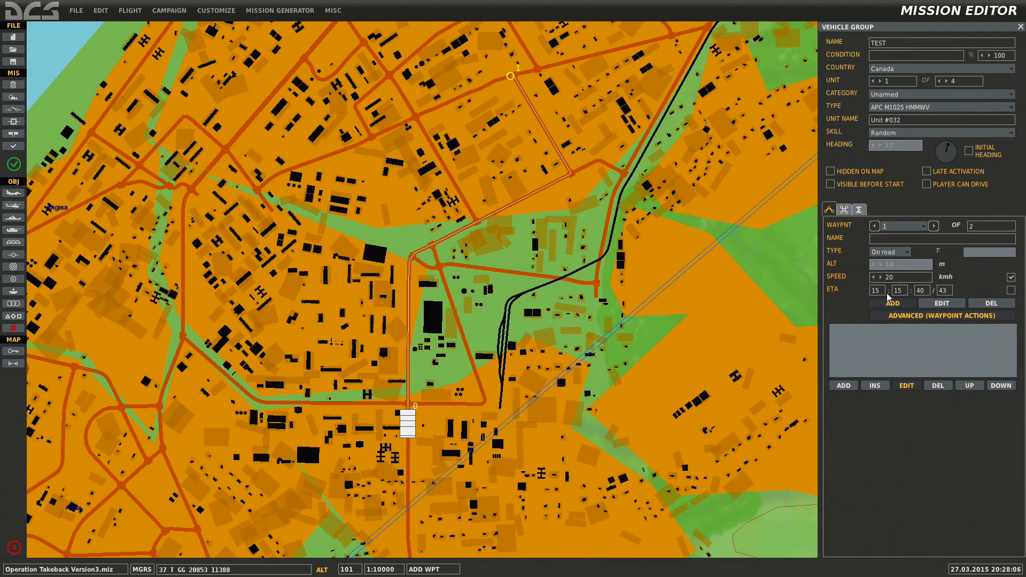
left_click(896, 227)
left_click(898, 240)
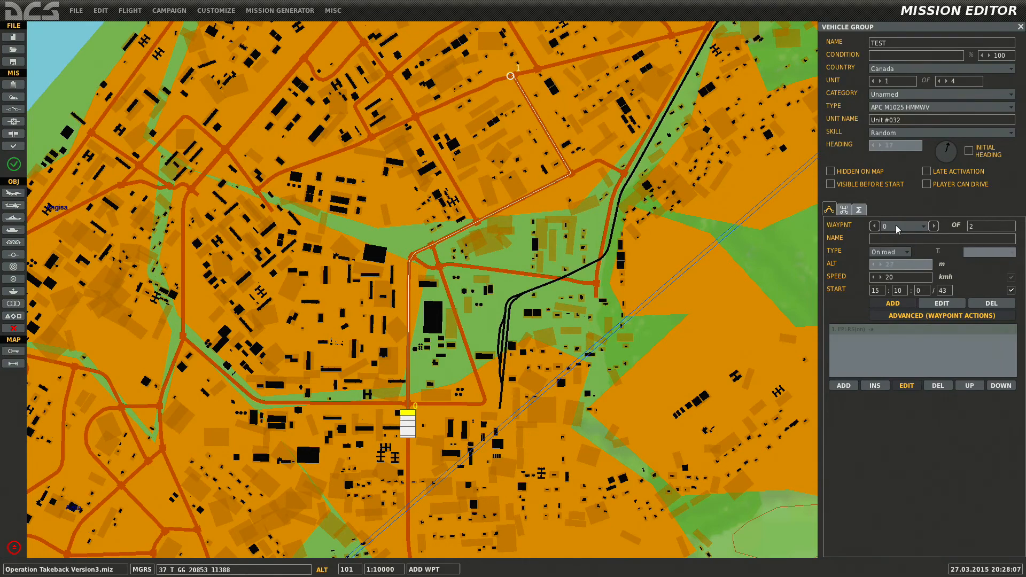
left_click(897, 229)
left_click(894, 250)
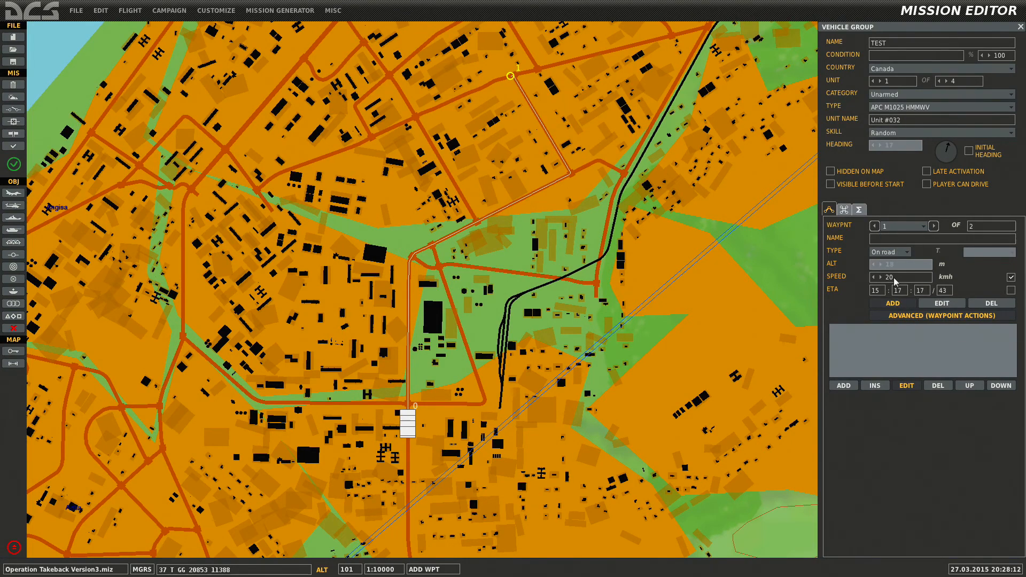
left_click(874, 276)
left_click(873, 276)
left_click(911, 225)
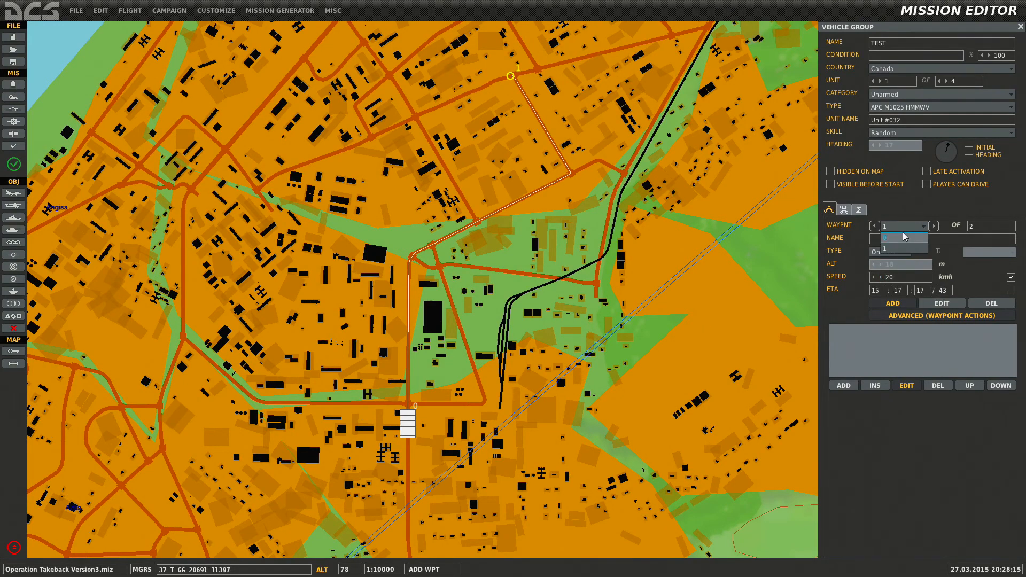
left_click(914, 237)
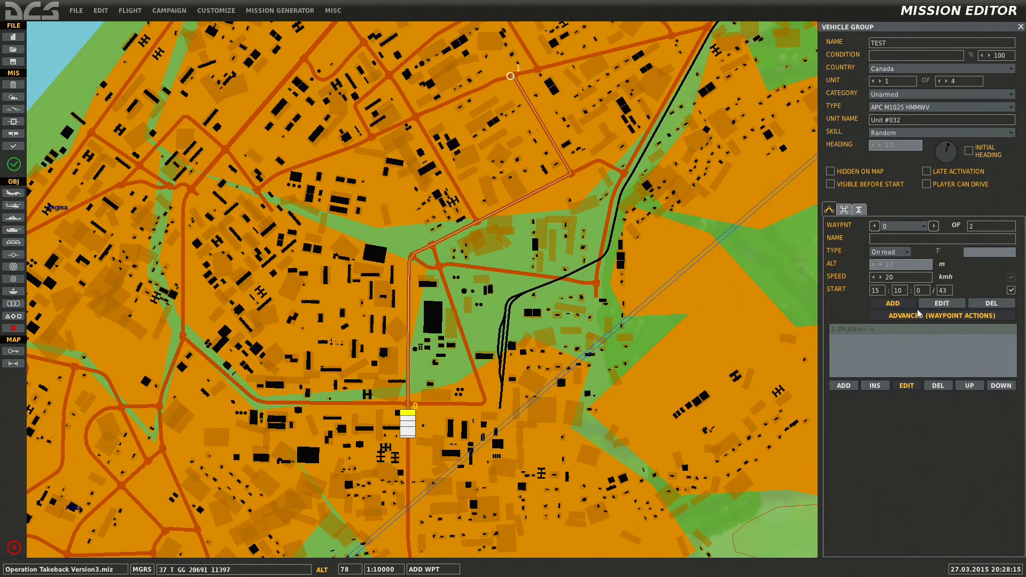
left_click(1011, 290)
Delete the TEST group from the road in Batumi.
left_click(408, 417)
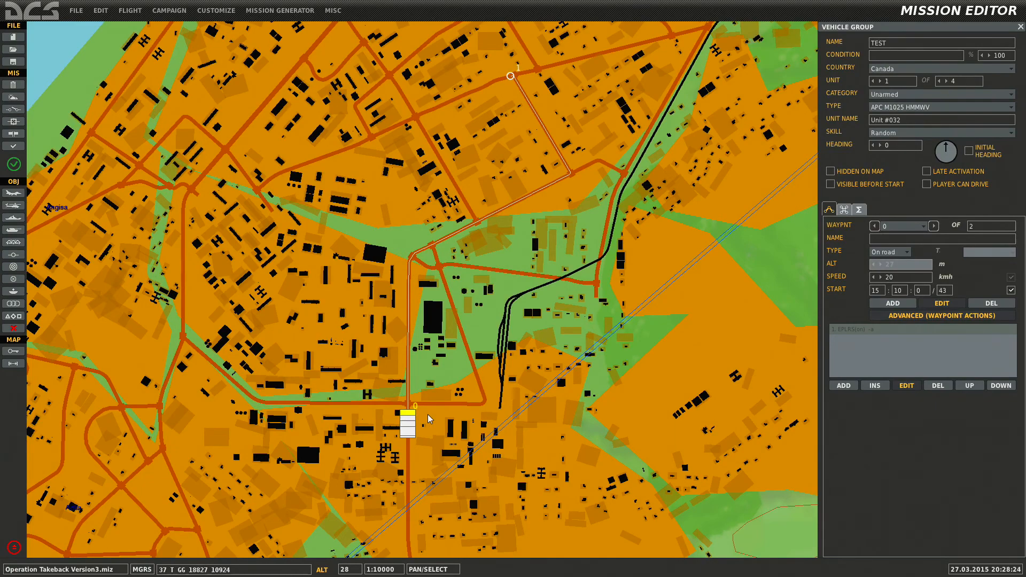
left_click(428, 414)
Save the mission under the new file name Operation Takeback Version4.miz.
scroll(428, 414, "down", 3)
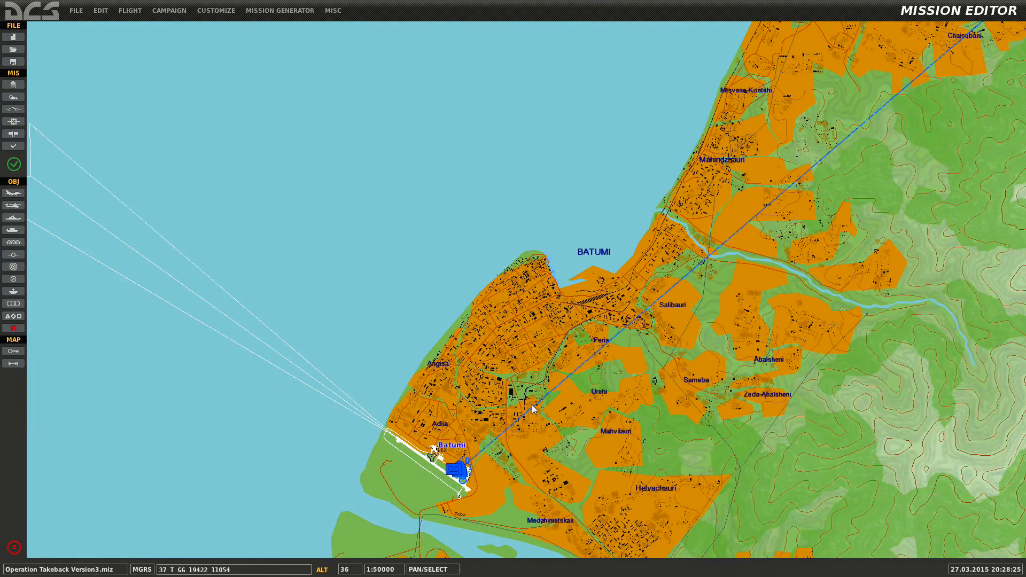
scroll(532, 404, "down", 2)
left_click_drag(672, 388, 474, 424)
scroll(475, 424, "down", 1)
left_click_drag(604, 356, 531, 403)
scroll(530, 379, "up", 1)
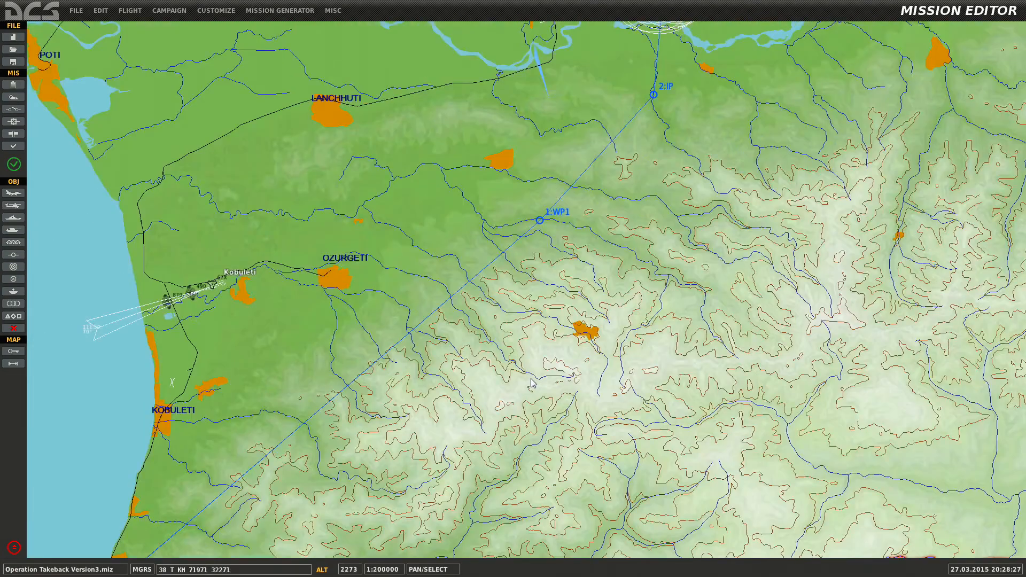
scroll(532, 382, "down", 1)
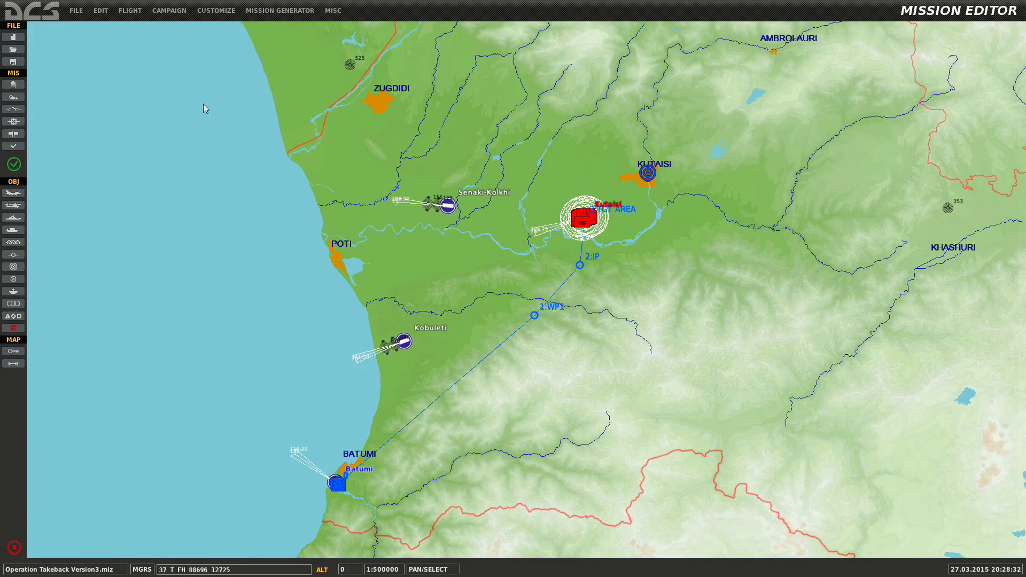
left_click(74, 11)
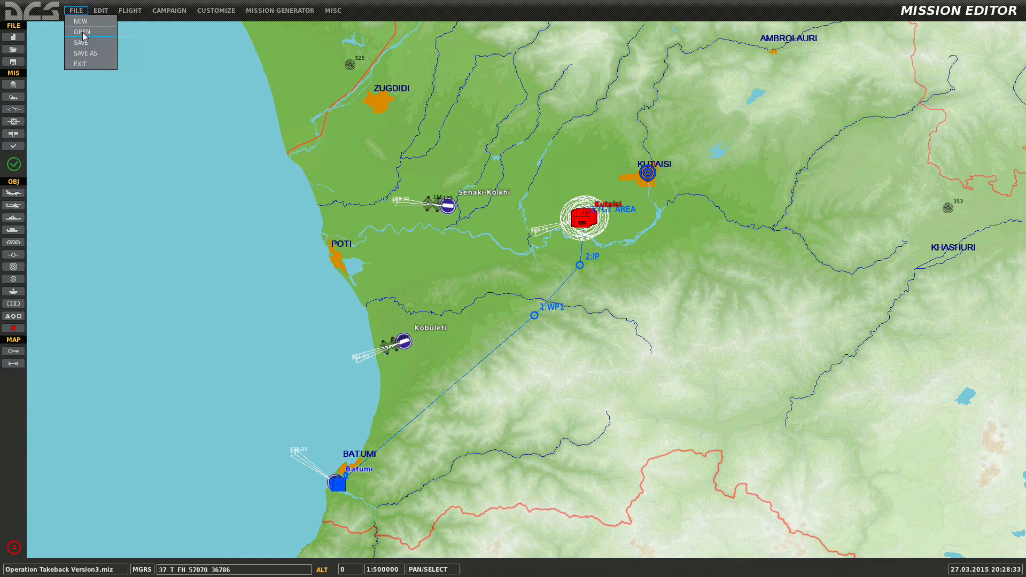
left_click(88, 63)
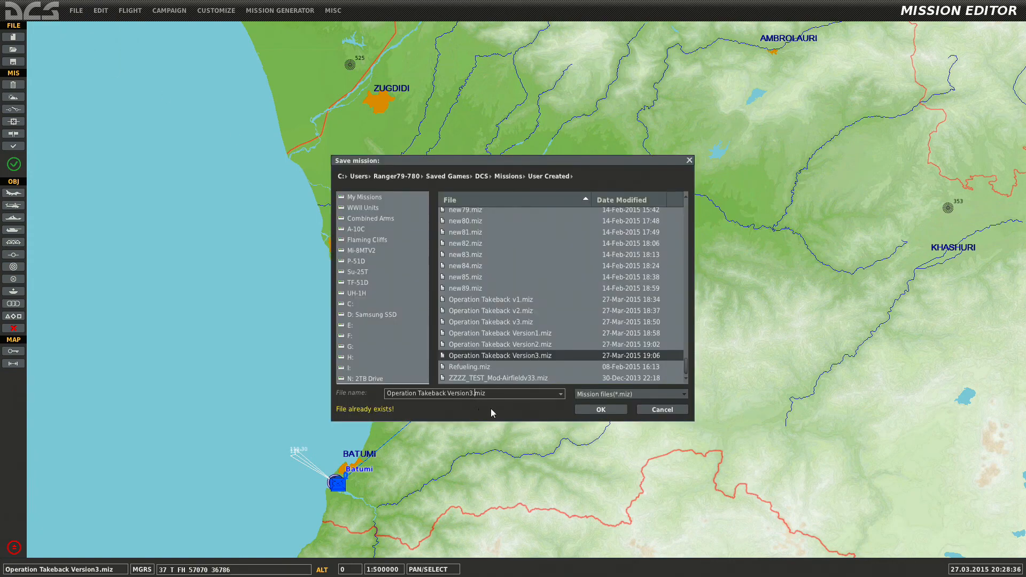
key("BackSpace")
type("4")
left_click(600, 409)
Launch the mission and start it in the role PILOT A-10C (Hawg-1, Hawg11).
left_click(14, 165)
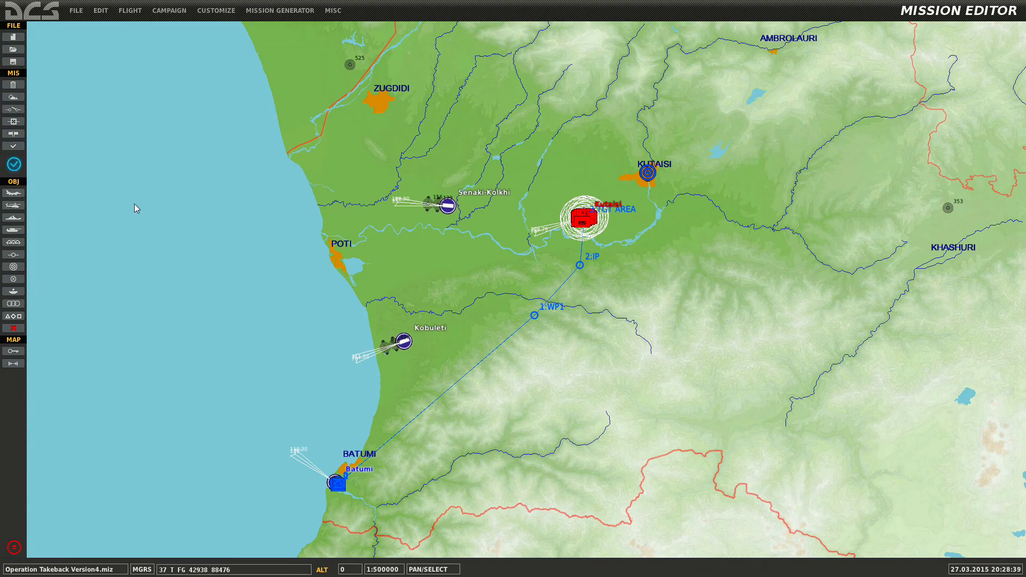
left_click(621, 557)
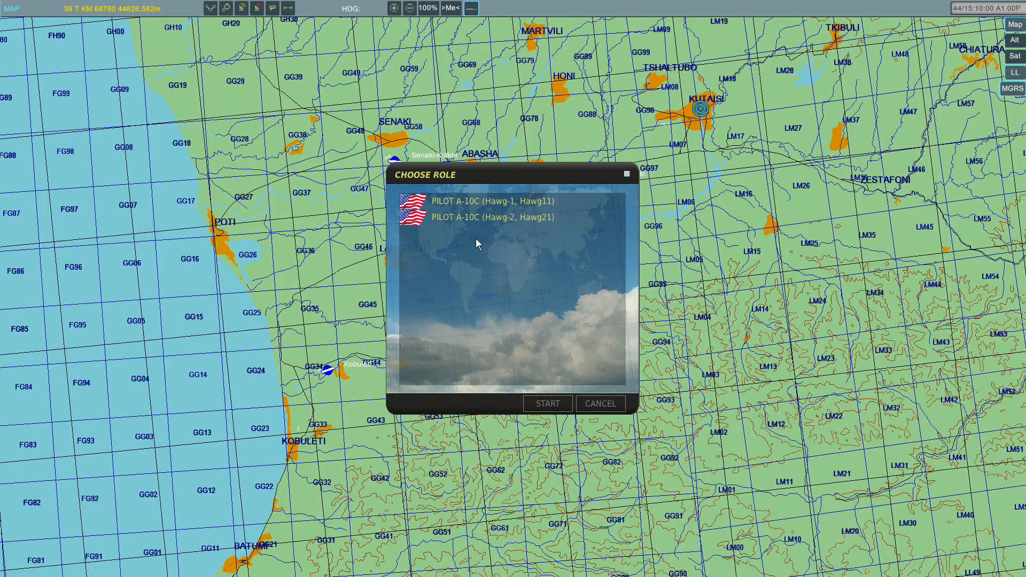
left_click(475, 202)
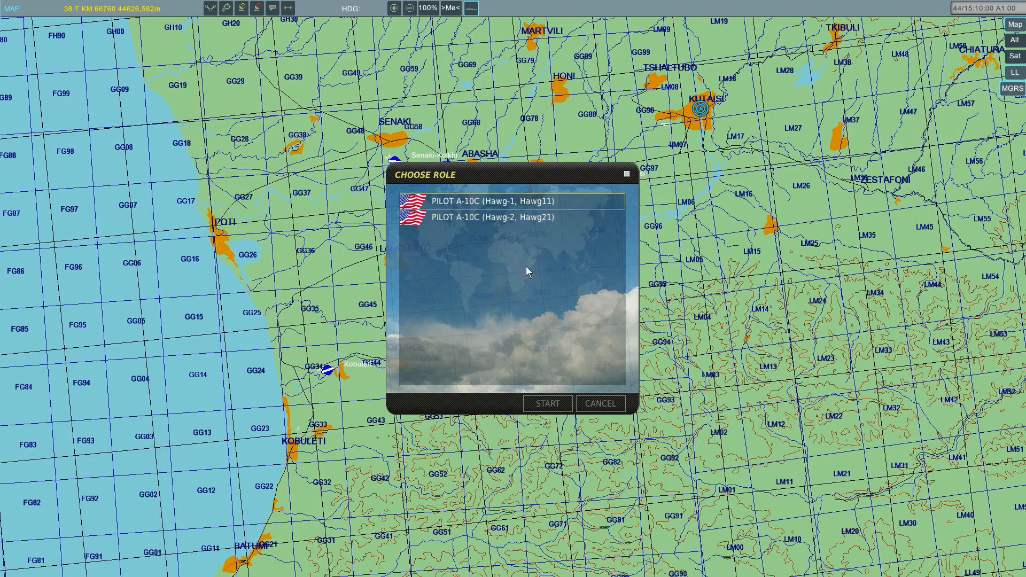
left_click(556, 405)
left_click(628, 553)
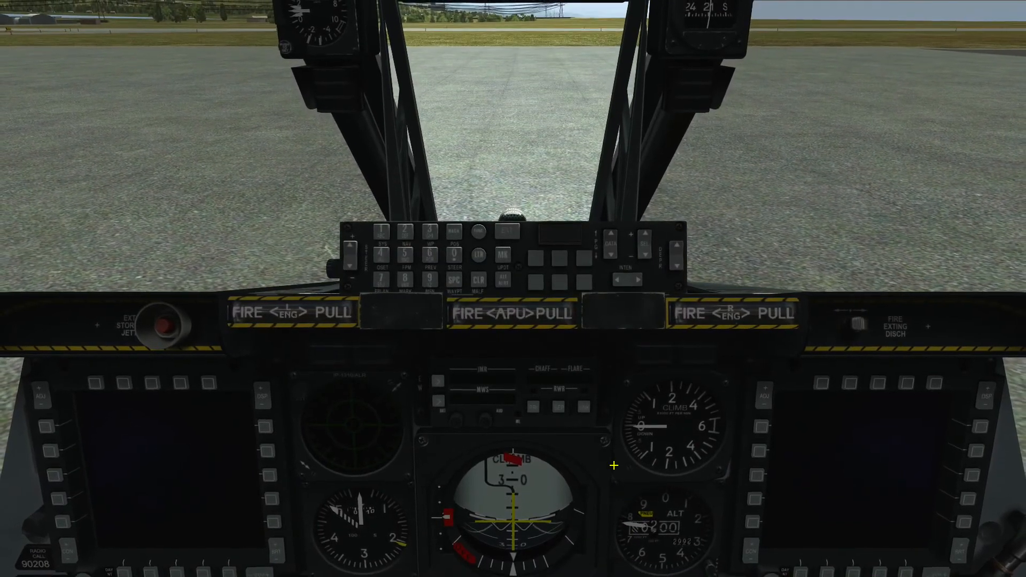
Examine the parked A-10C and the surrounding Batumi apron in the external aircraft view.
key("F2")
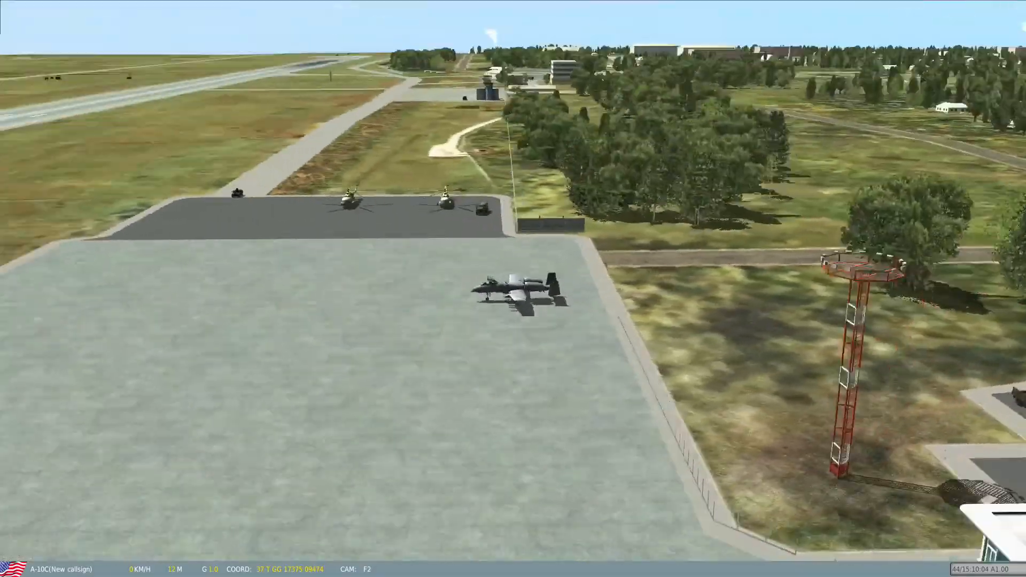
scroll(513, 288, "up", 6)
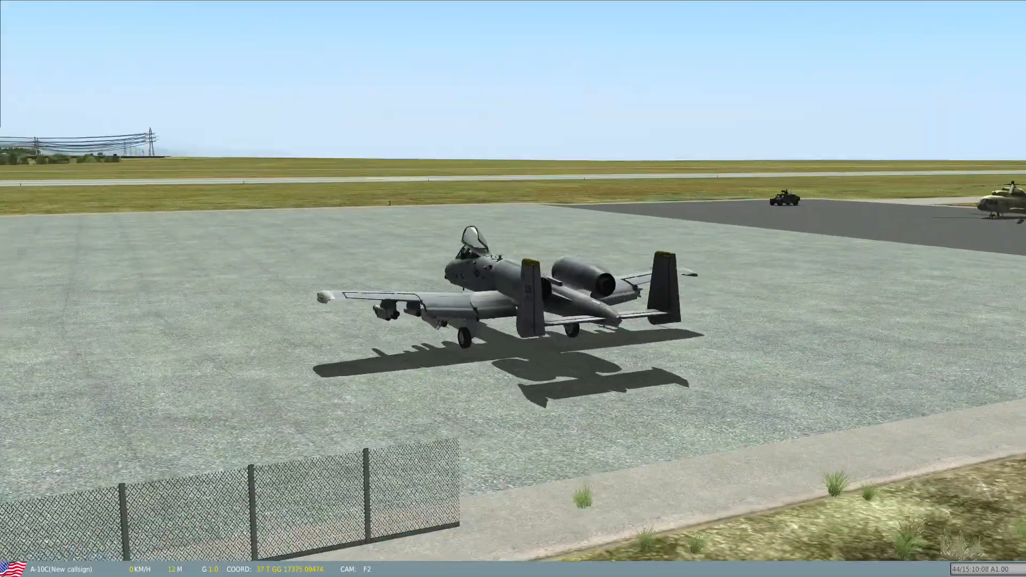
scroll(513, 289, "down", 5)
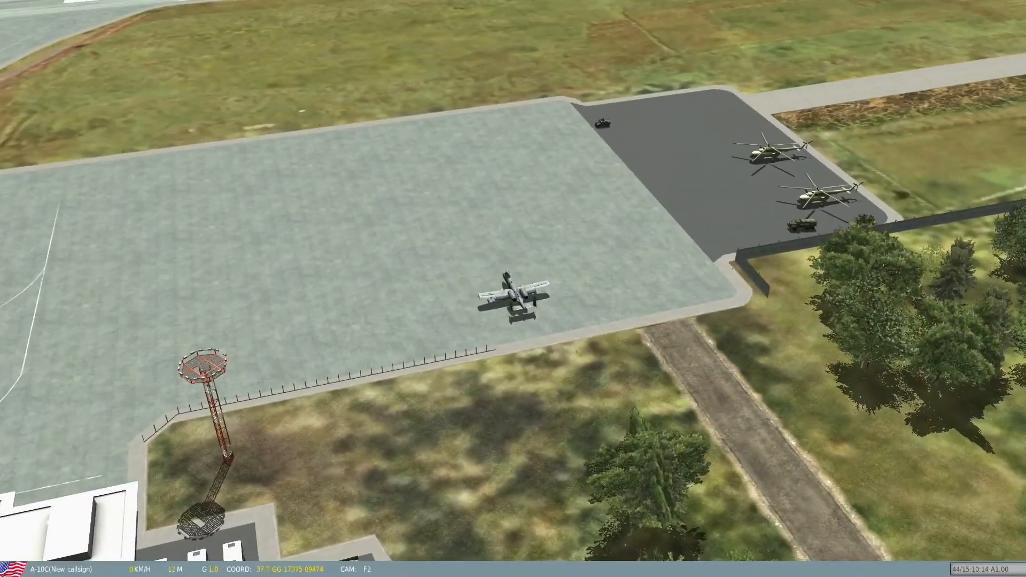
scroll(513, 289, "up", 3)
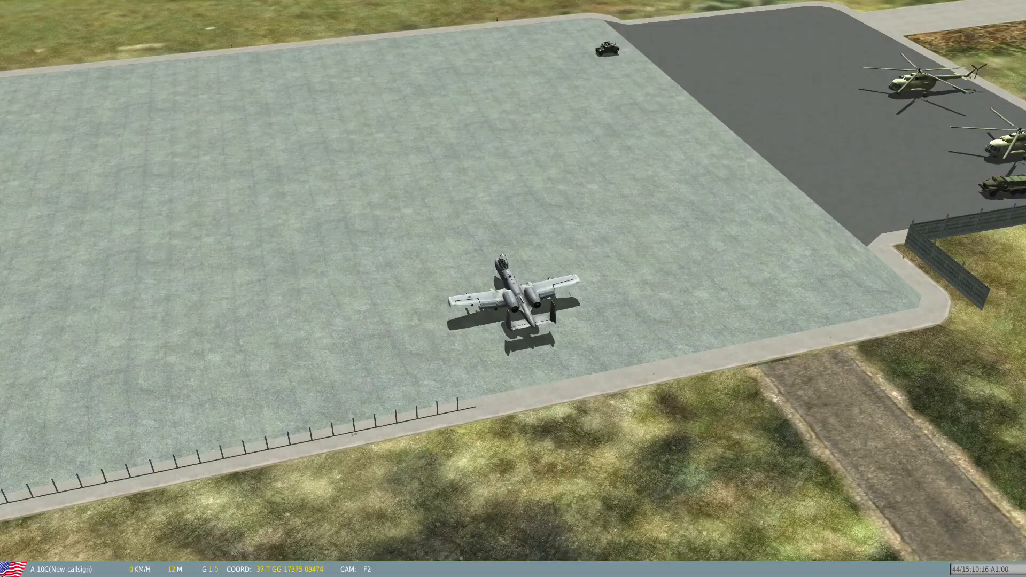
Select the A-10C at Batumi on the in-mission map, hide the coordinate grids and display satellite imagery.
key("F10")
scroll(248, 559, "up", 5)
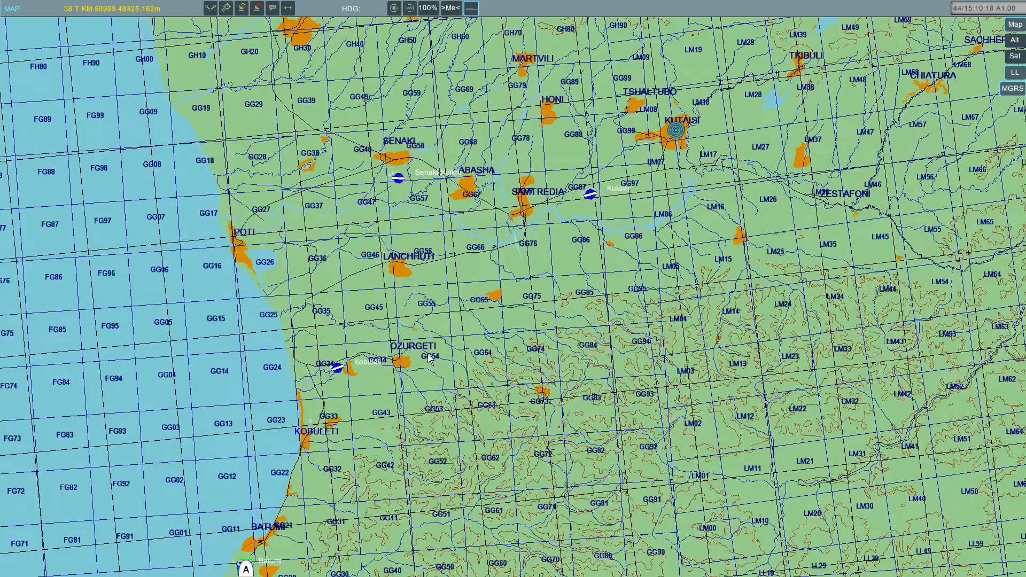
left_click(334, 422)
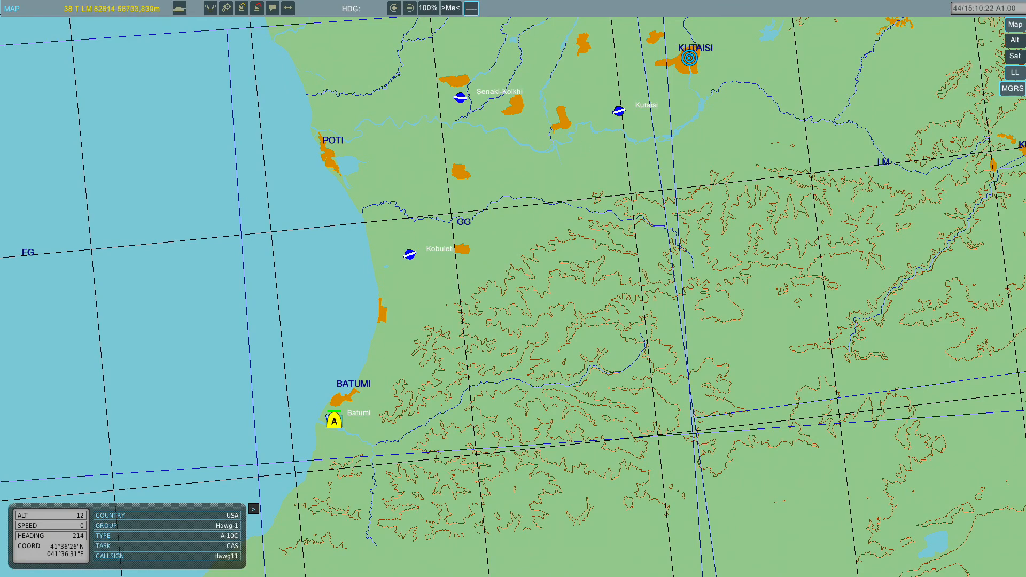
left_click(1013, 88)
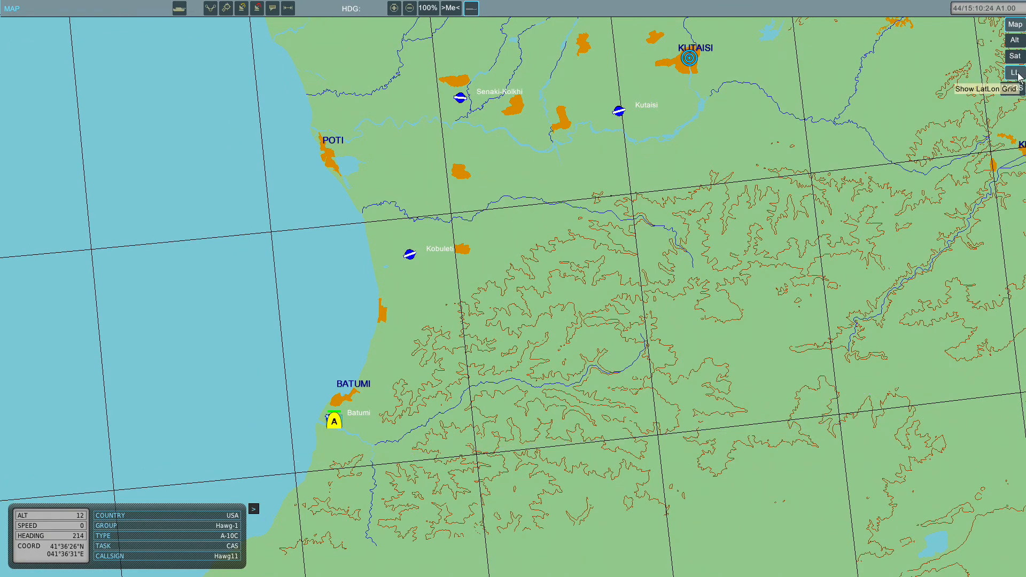
left_click(1014, 57)
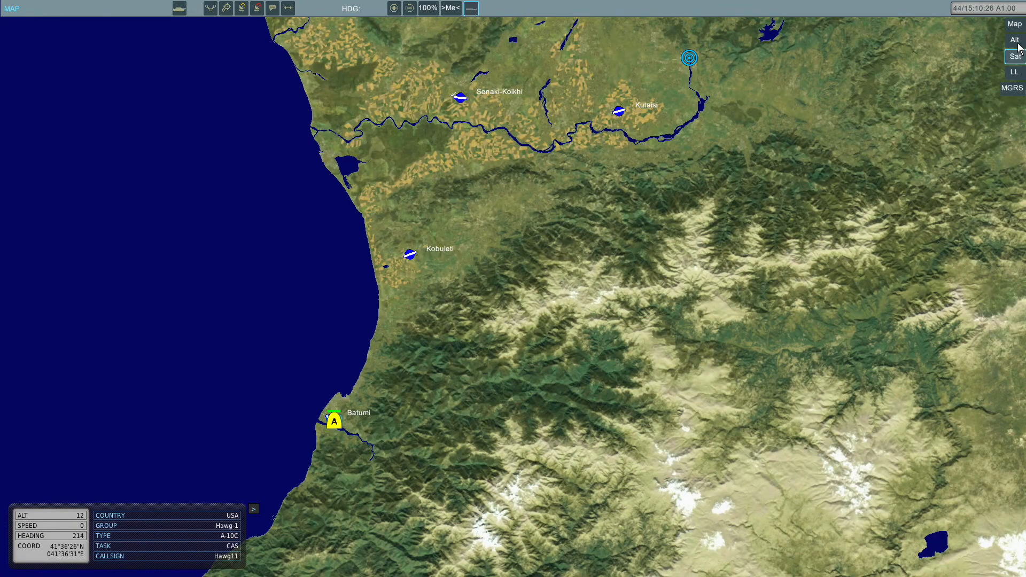
left_click(1018, 46)
left_click(1015, 56)
Select Kutaisi airfield on the satellite map and switch to its free airfield camera.
scroll(444, 258, "up", 5)
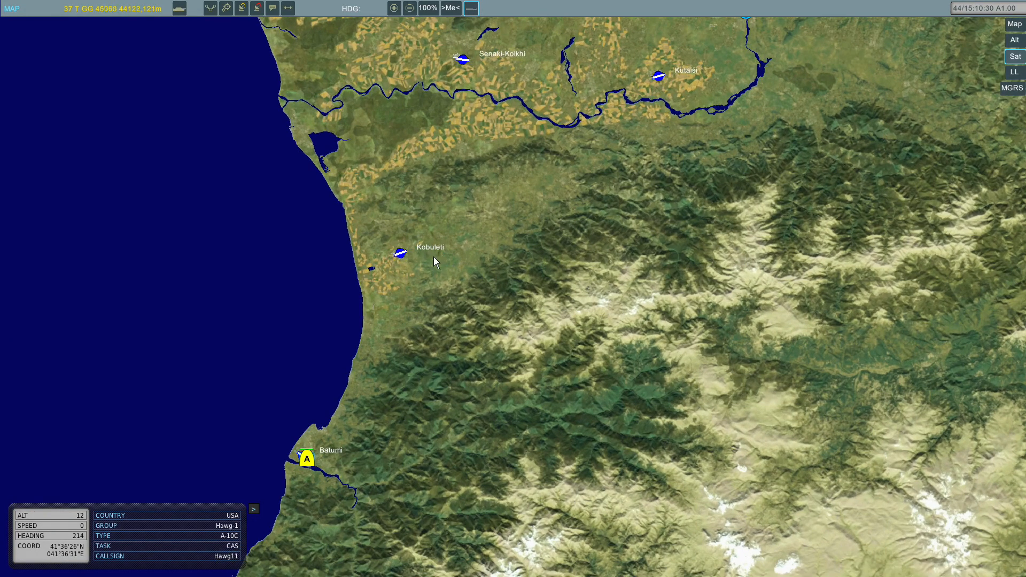
scroll(514, 261, "down", 2)
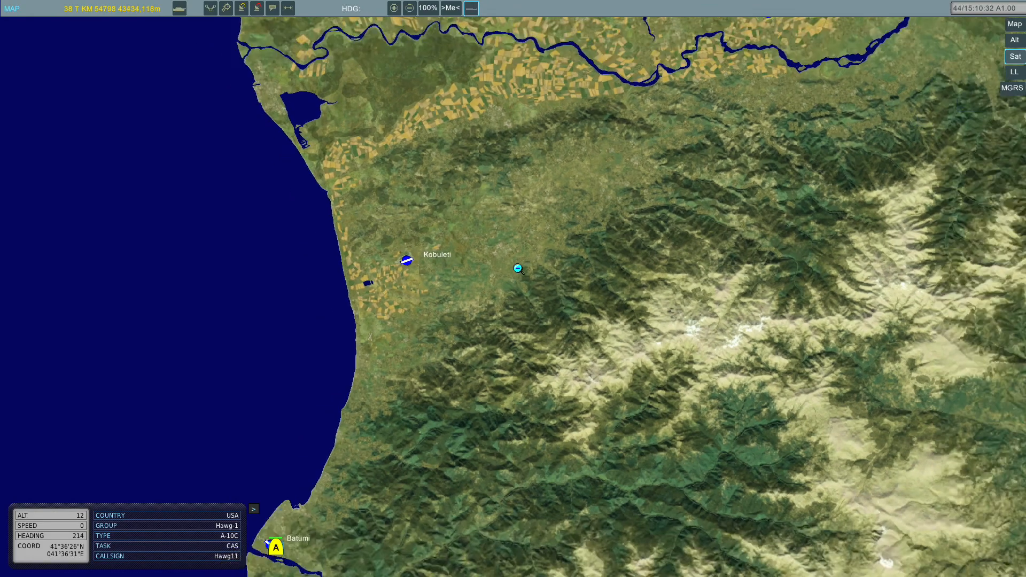
left_click_drag(586, 198, 459, 367)
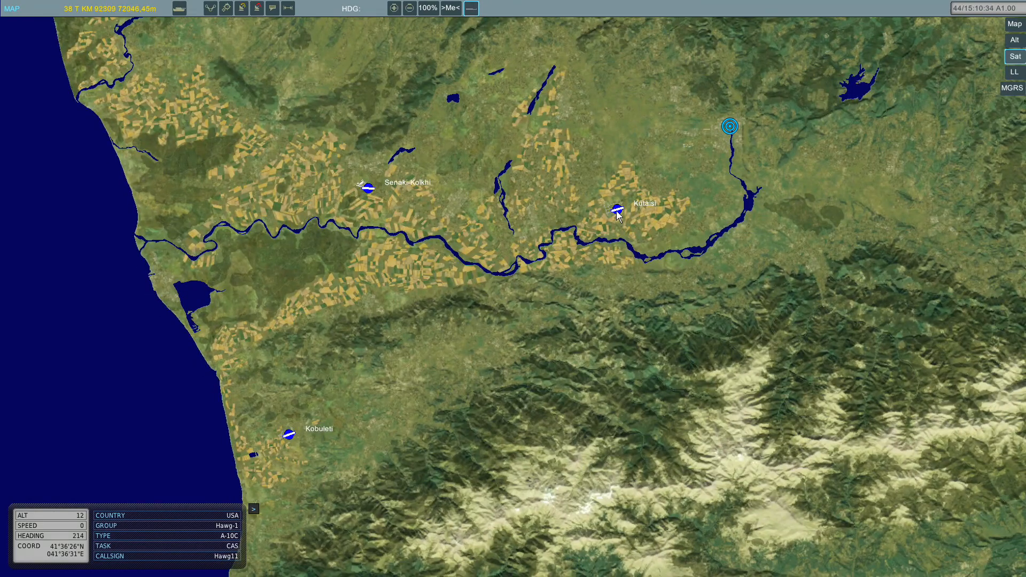
left_click(617, 211)
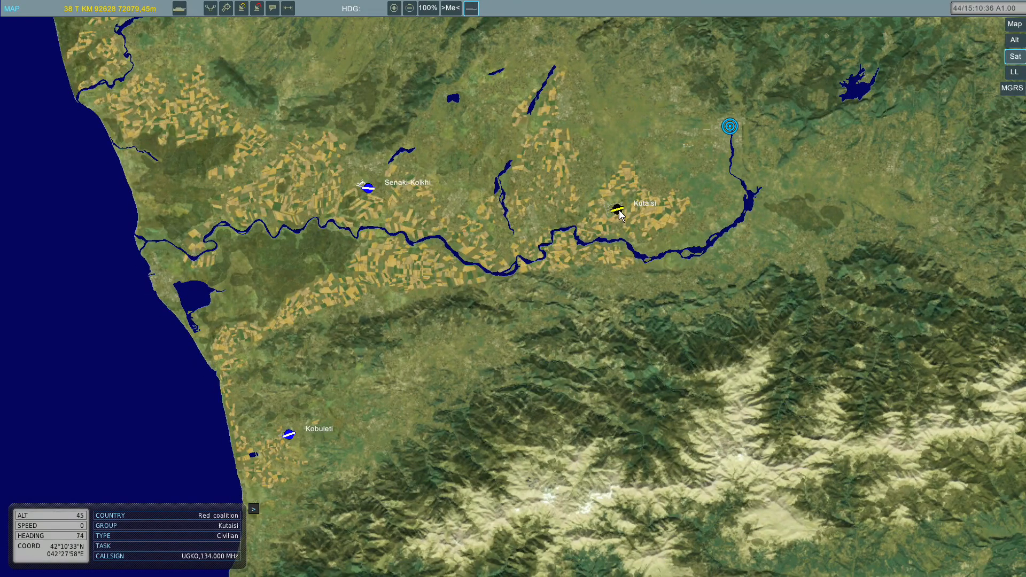
key("F11")
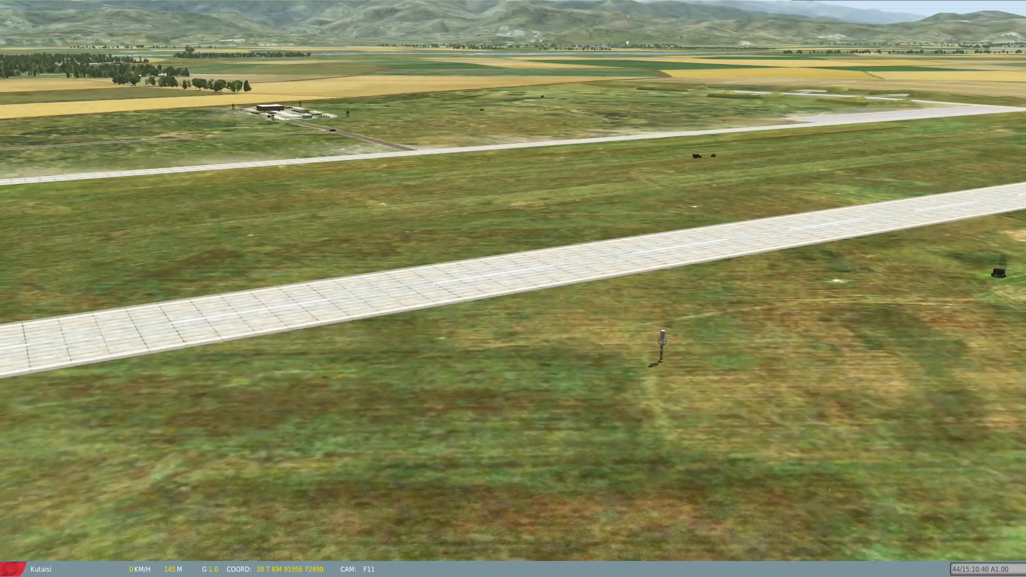
Survey the shelters, parked trucks and radar site at Kutaisi by flying the camera across the airfield.
scroll(513, 289, "up", 5)
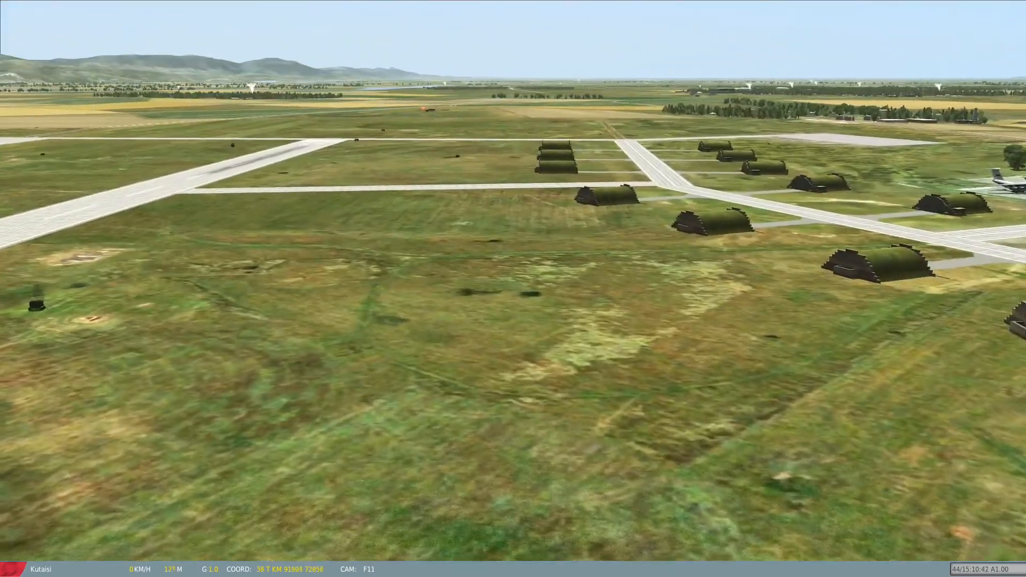
scroll(513, 289, "up", 5)
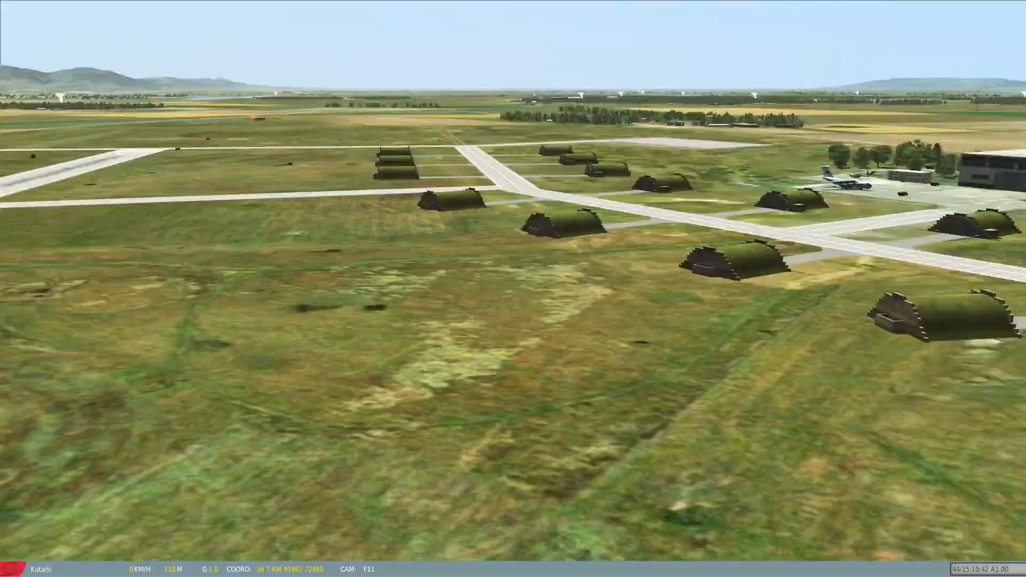
scroll(512, 288, "up", 5)
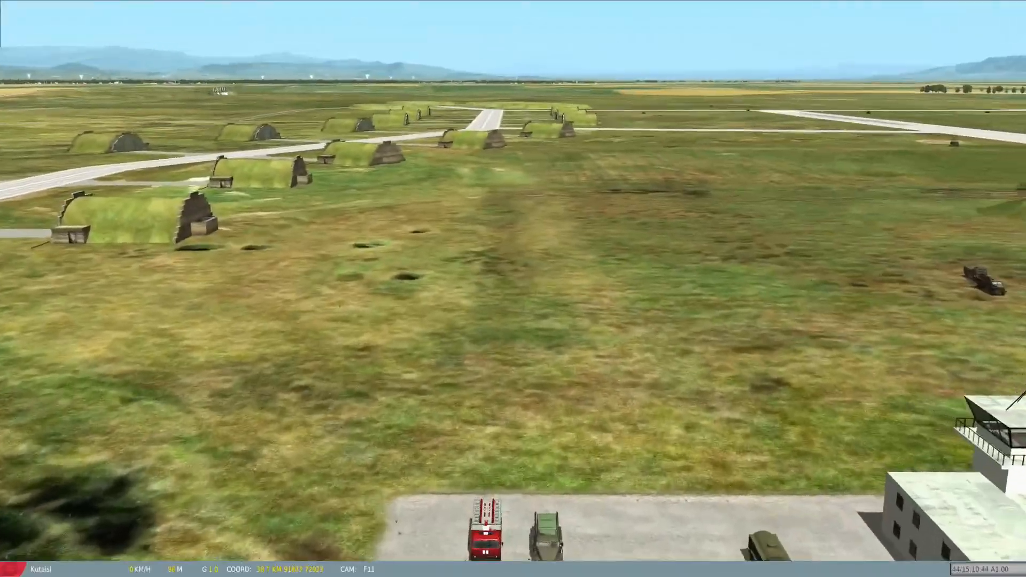
scroll(513, 289, "up", 5)
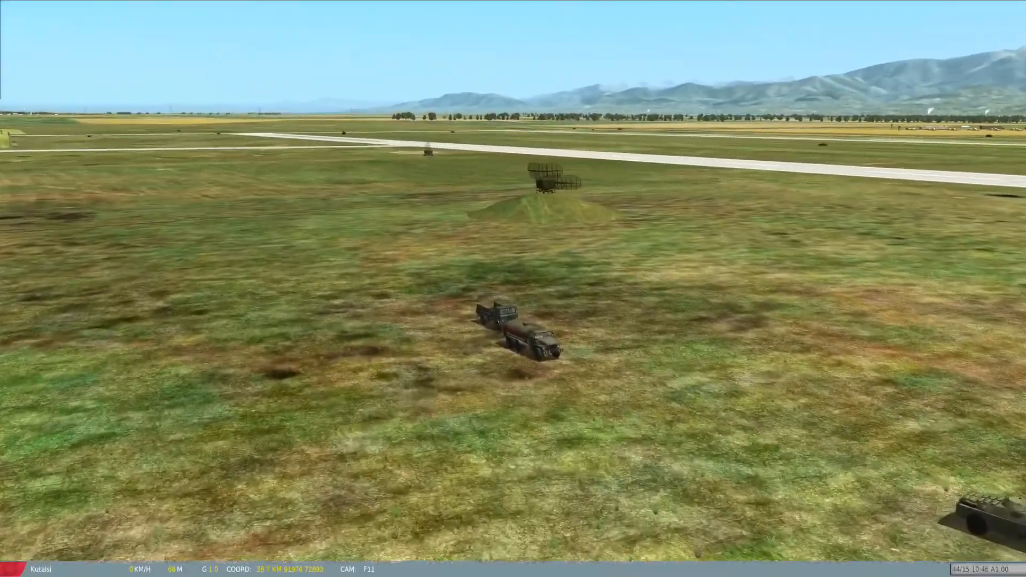
scroll(513, 289, "up", 5)
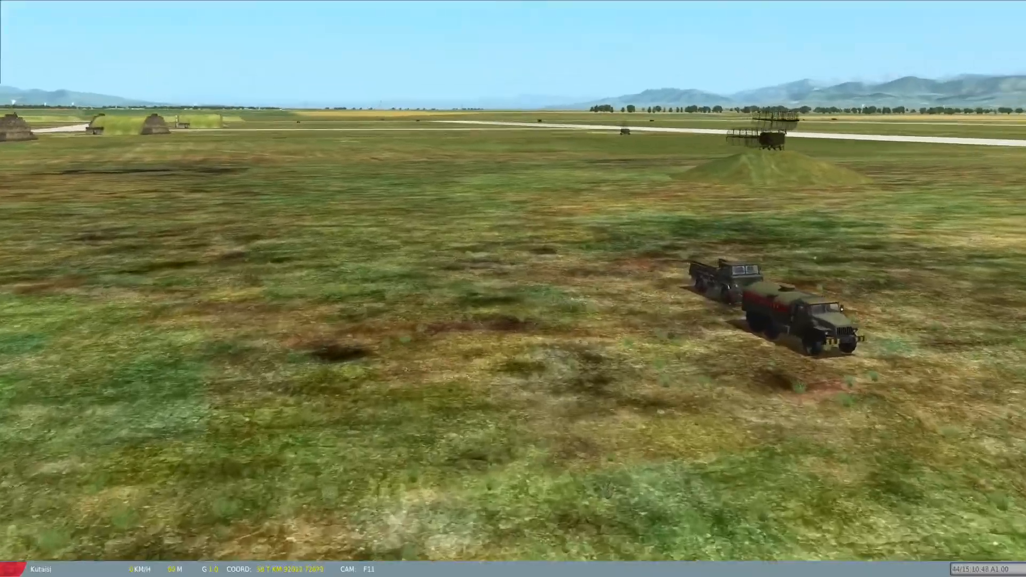
scroll(513, 288, "up", 4)
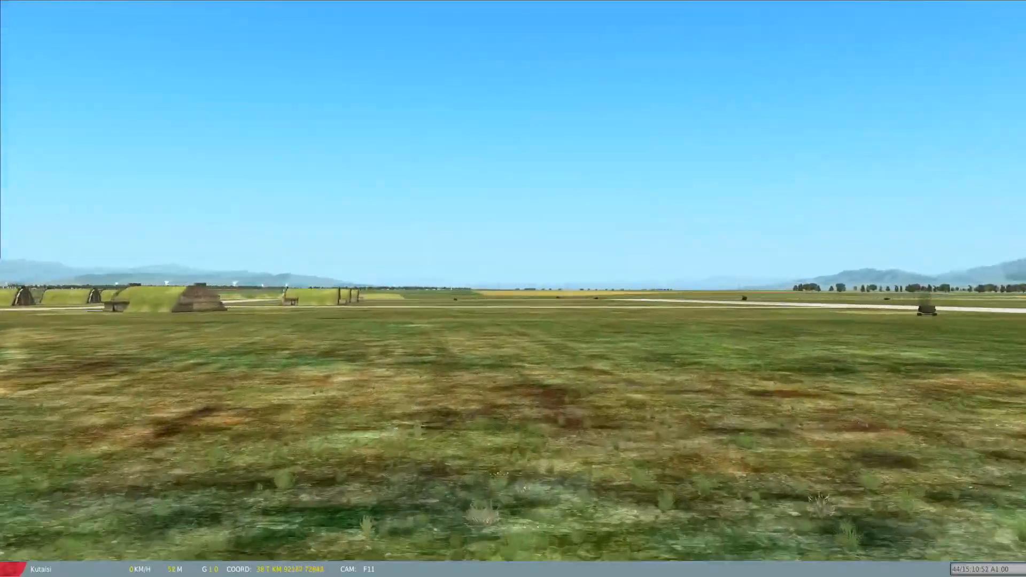
scroll(513, 288, "up", 2)
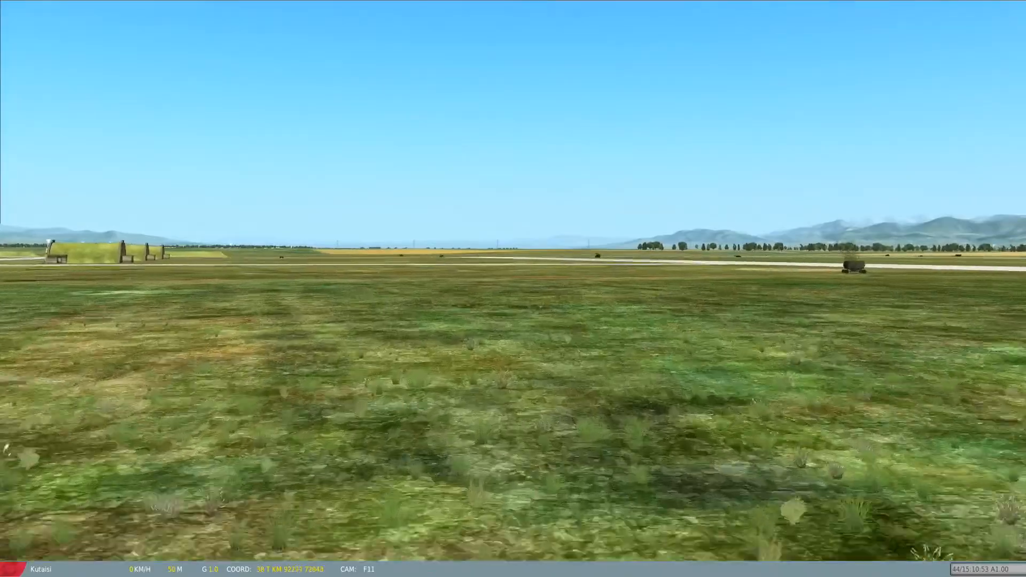
scroll(513, 288, "up", 2)
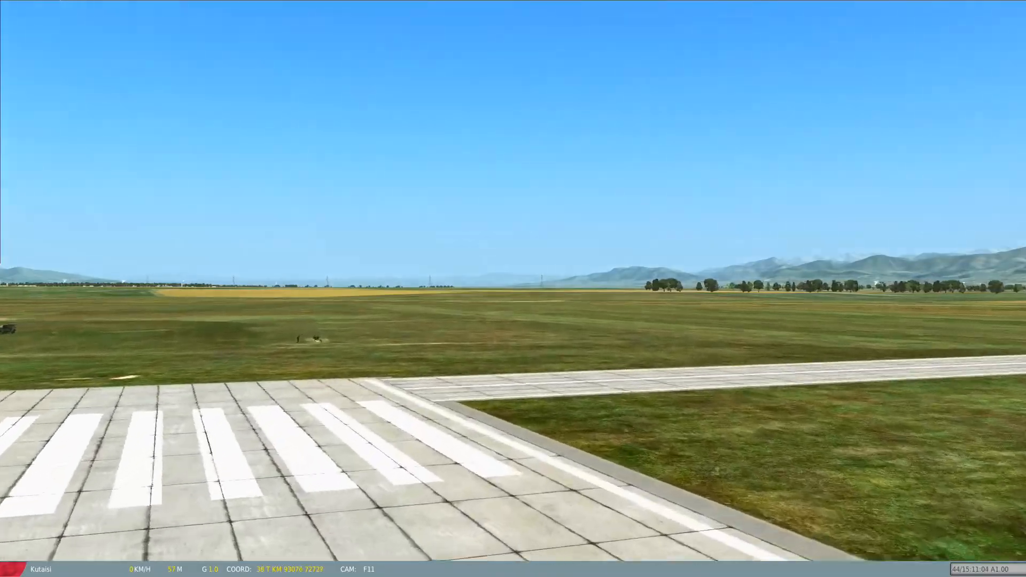
Examine the sandbagged anti-aircraft gun position and its soldier beside the Kutaisi runway from close up.
scroll(513, 288, "up", 5)
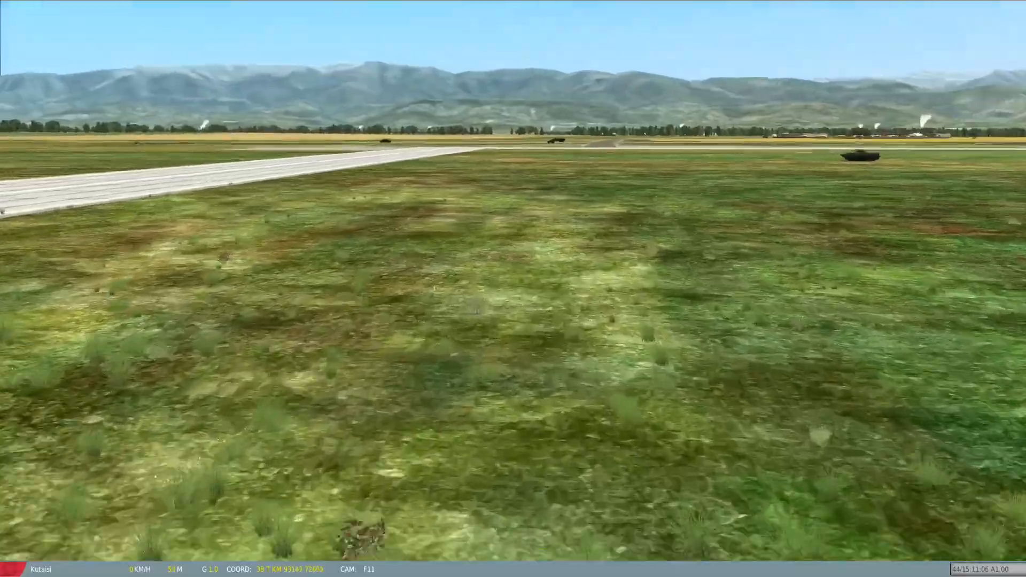
scroll(513, 289, "up", 5)
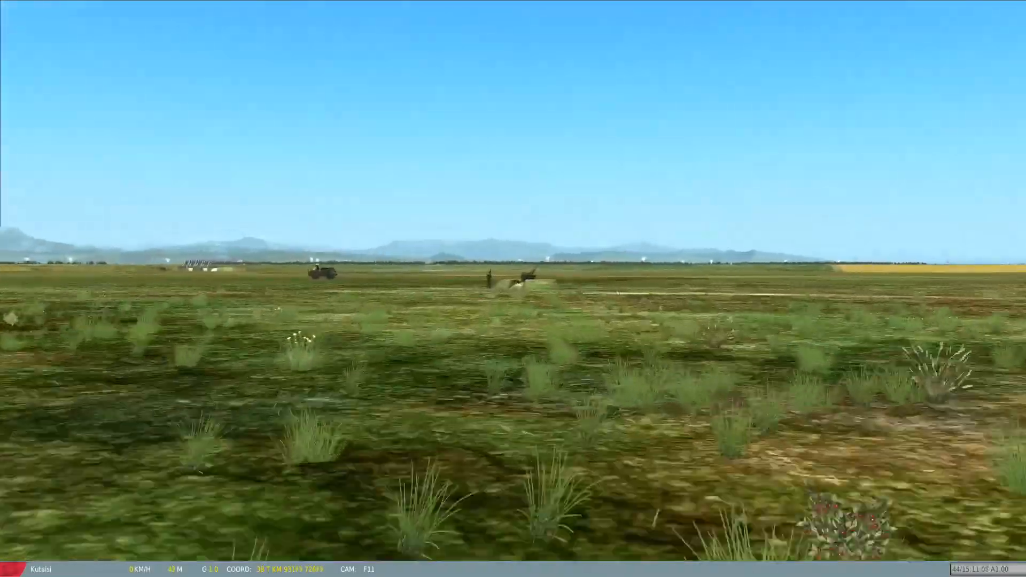
scroll(513, 289, "up", 3)
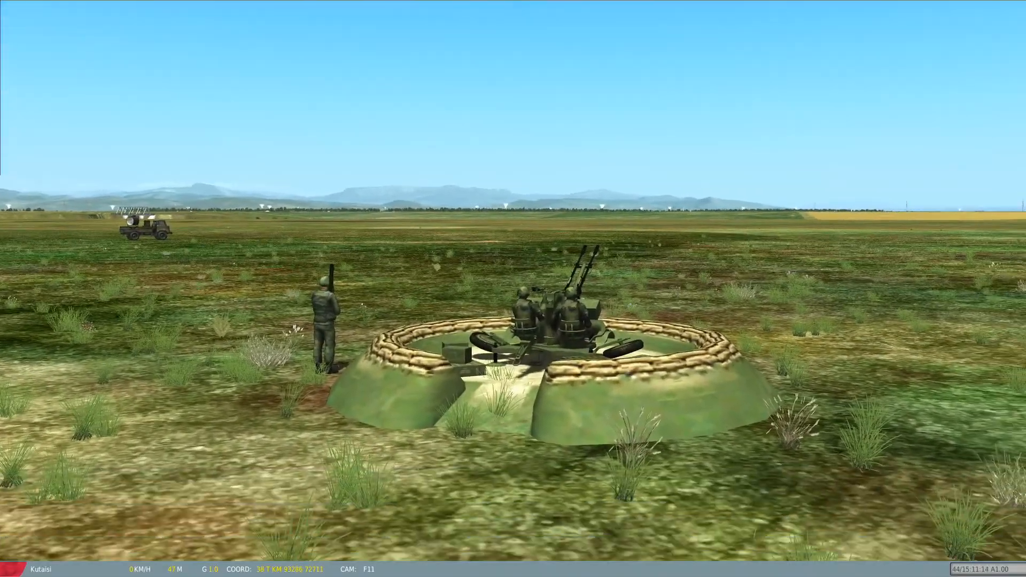
scroll(512, 288, "up", 5)
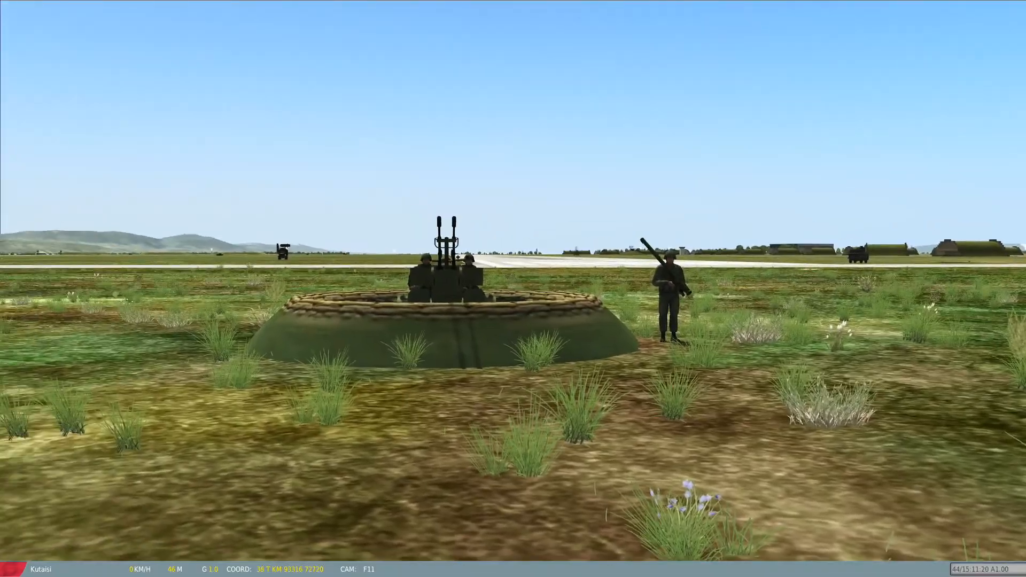
scroll(513, 288, "up", 5)
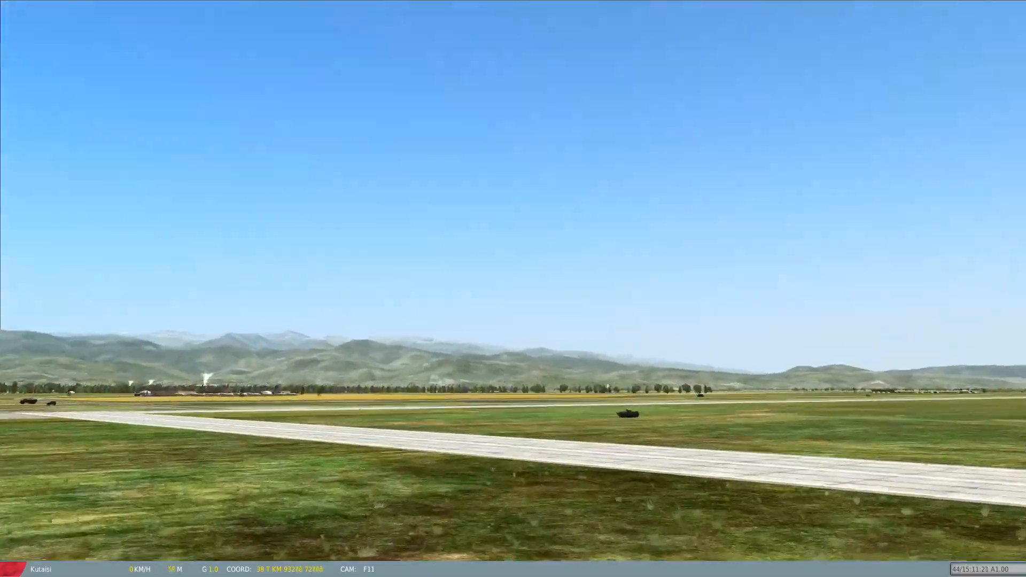
Survey the vehicles along the Kutaisi runway and the fenced compound in the fields beyond it with the free airfield camera.
scroll(513, 289, "up", 4)
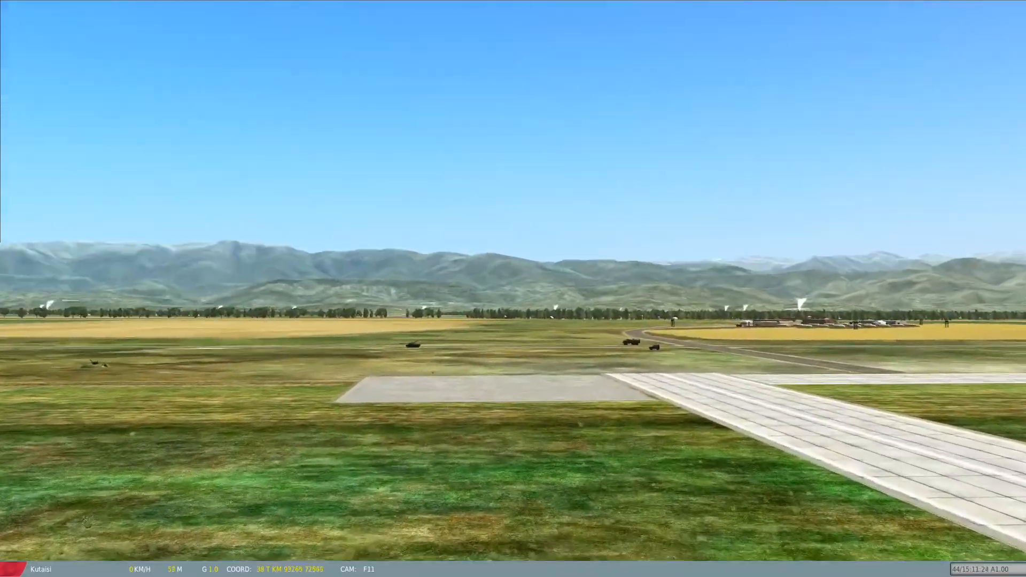
scroll(513, 289, "up", 5)
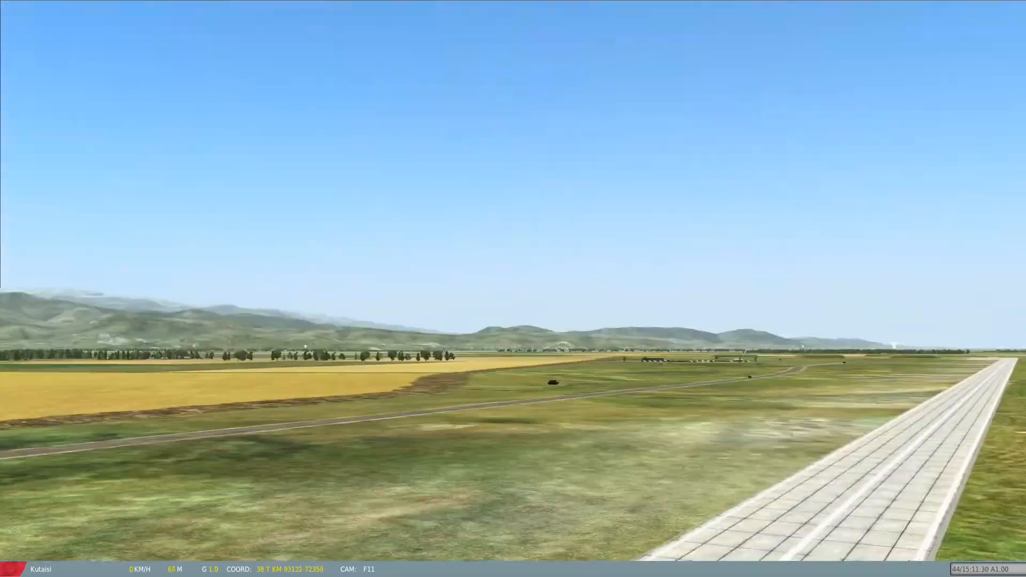
scroll(513, 288, "up", 5)
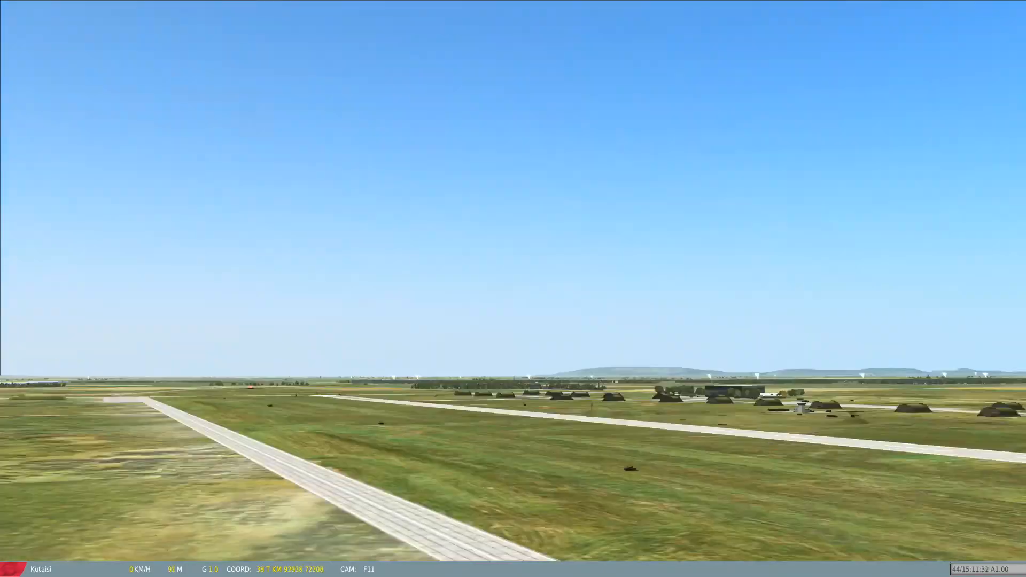
scroll(513, 288, "up", 5)
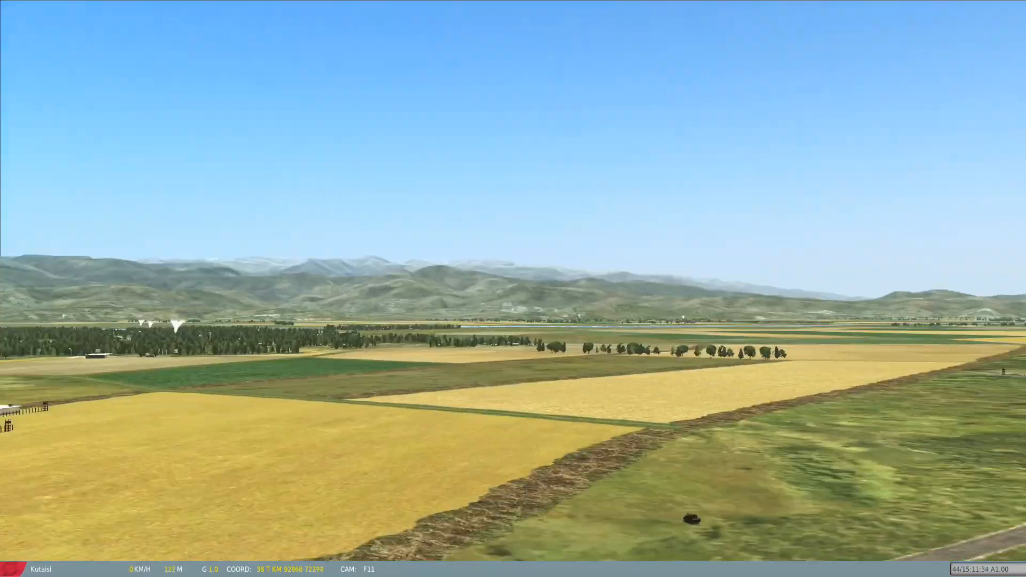
scroll(513, 289, "up", 5)
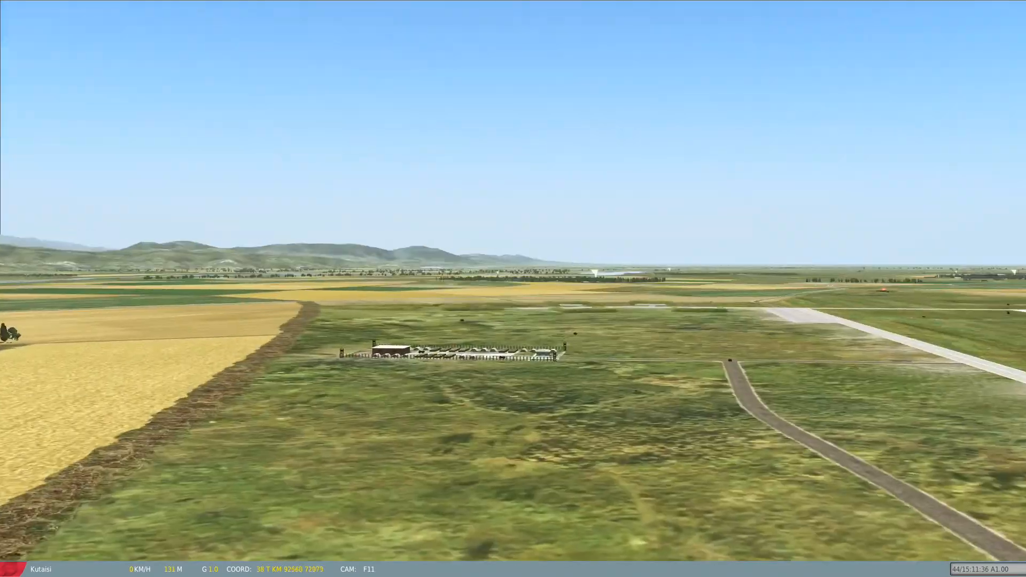
scroll(513, 288, "up", 5)
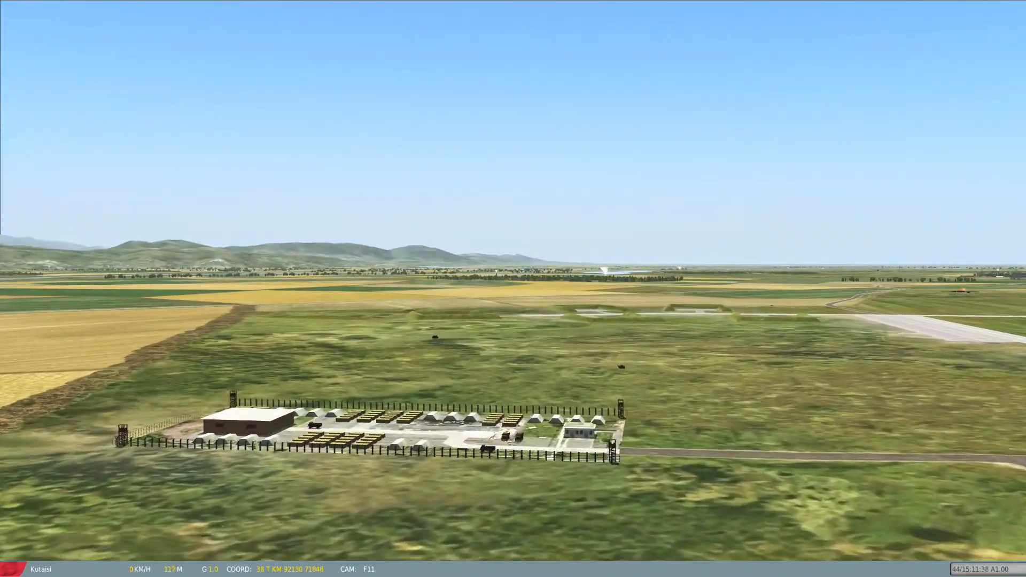
scroll(513, 288, "up", 5)
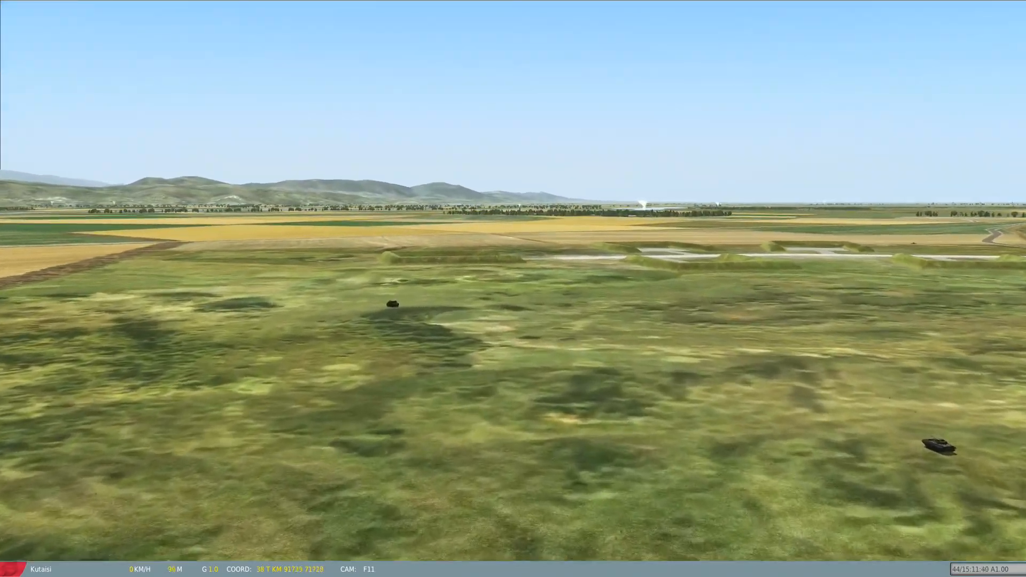
scroll(513, 288, "up", 3)
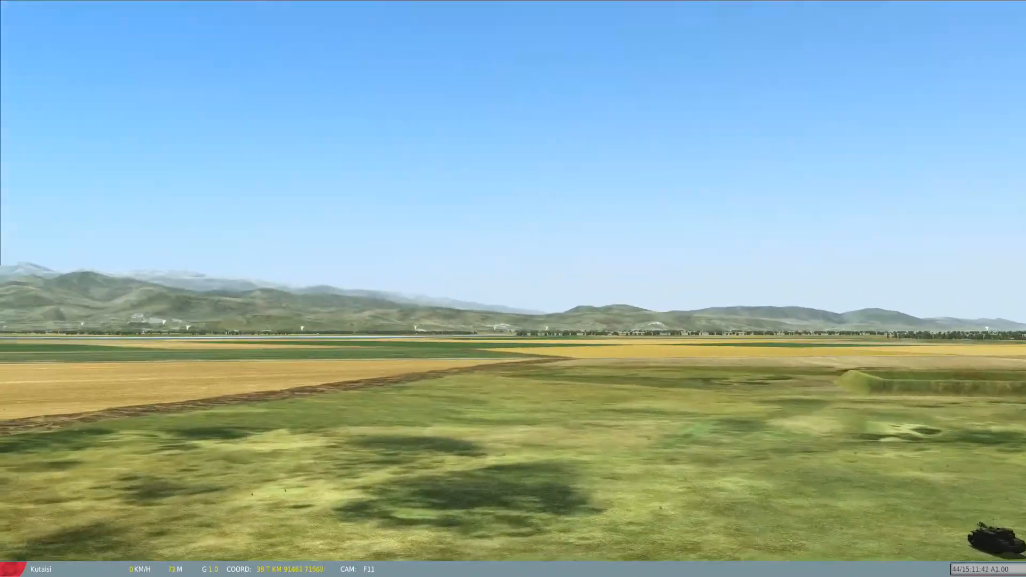
Inspect the parked A-10C and the surrounding Batumi airfield from the external aircraft view, near and far, and return to the cockpit.
key("F2")
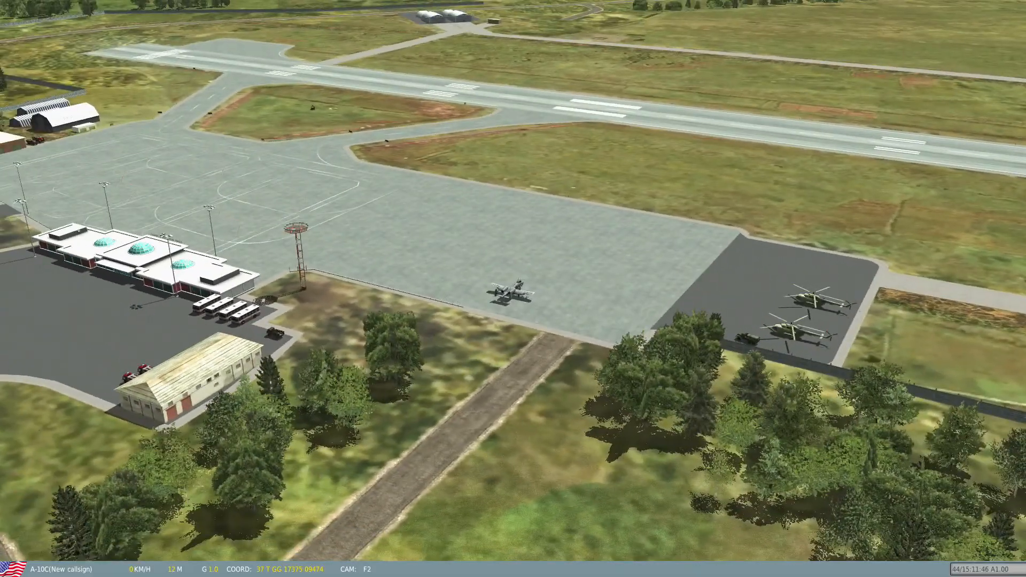
scroll(513, 288, "down", 5)
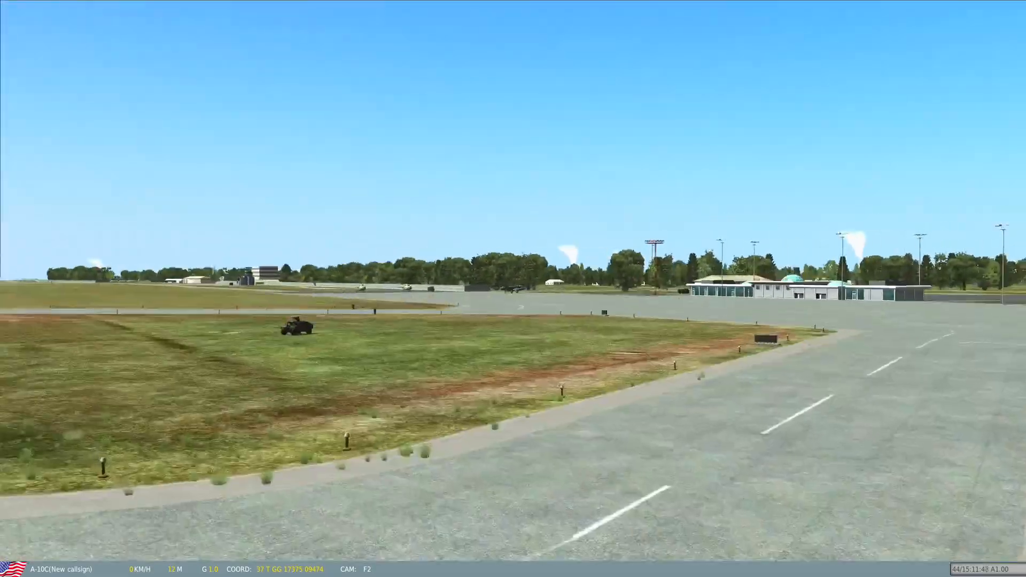
scroll(513, 288, "up", 3)
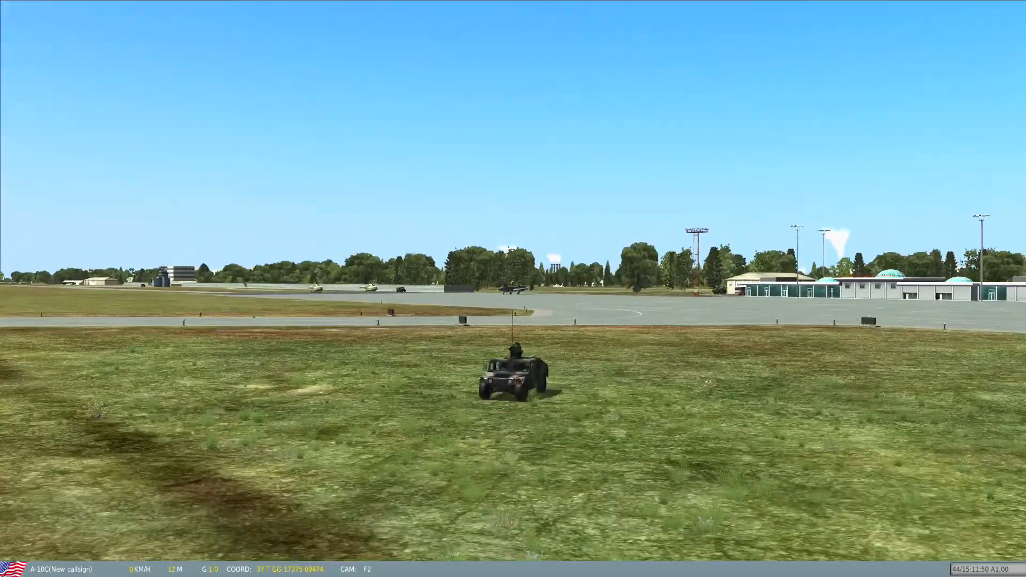
scroll(513, 288, "down", 5)
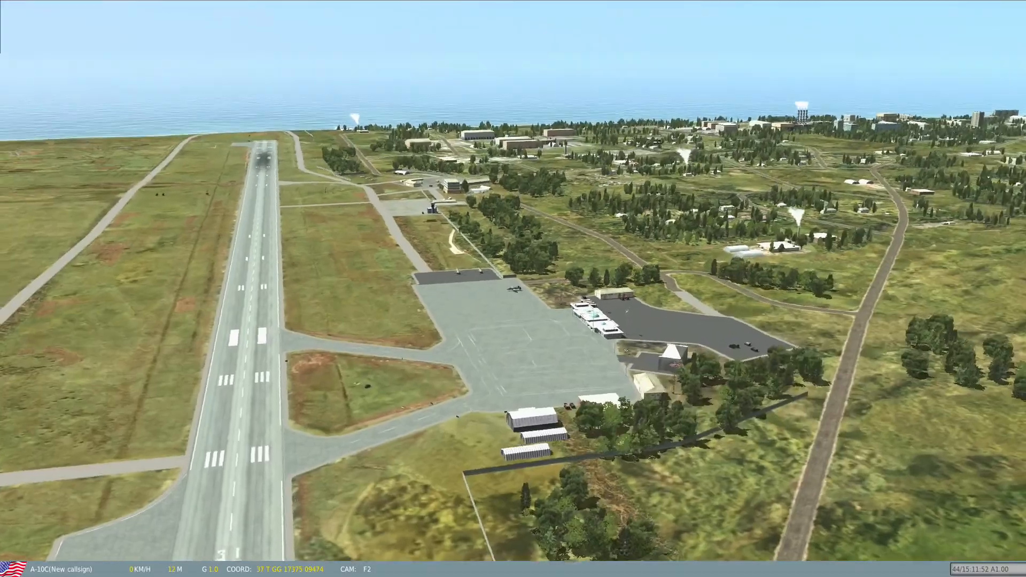
scroll(513, 289, "down", 5)
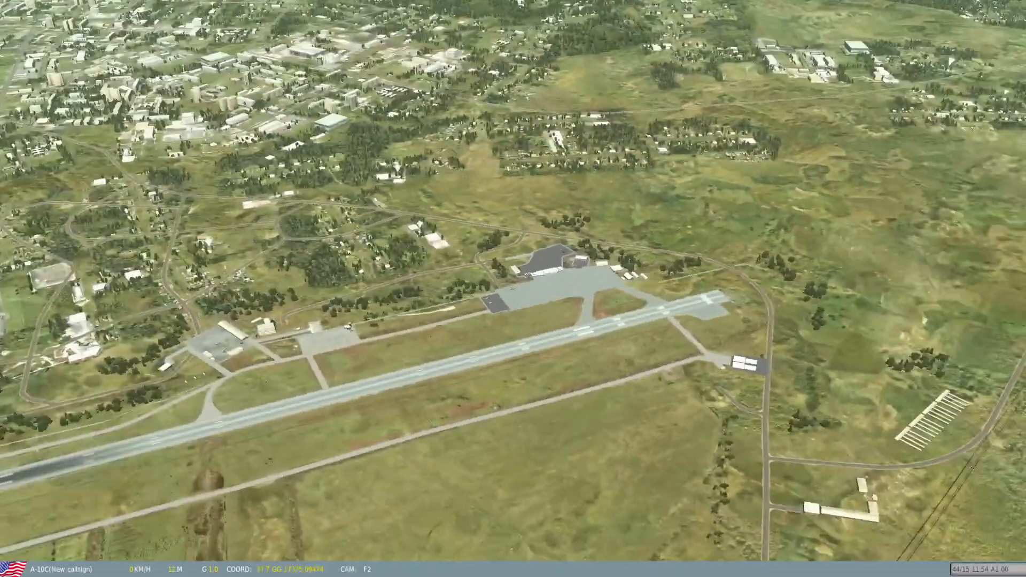
scroll(513, 289, "up", 8)
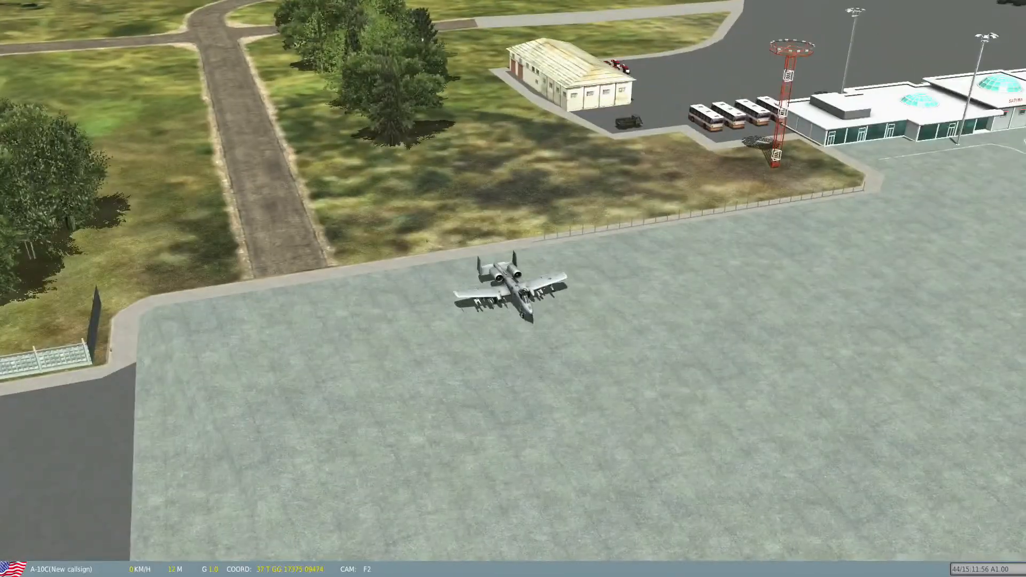
key("F1")
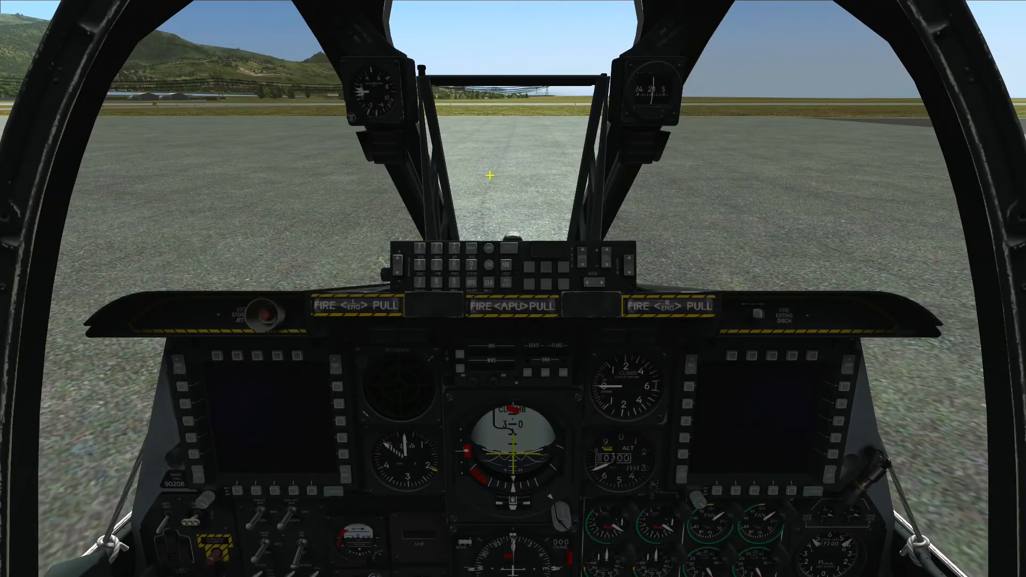